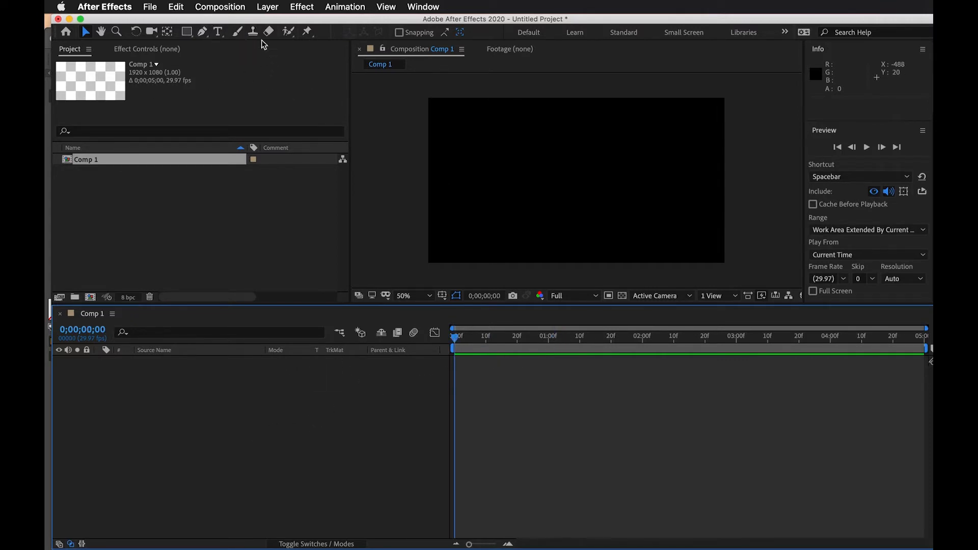
Activate the Horizontal Type tool and enlarge the composition viewer by reducing the timeline's height
left_click(218, 32)
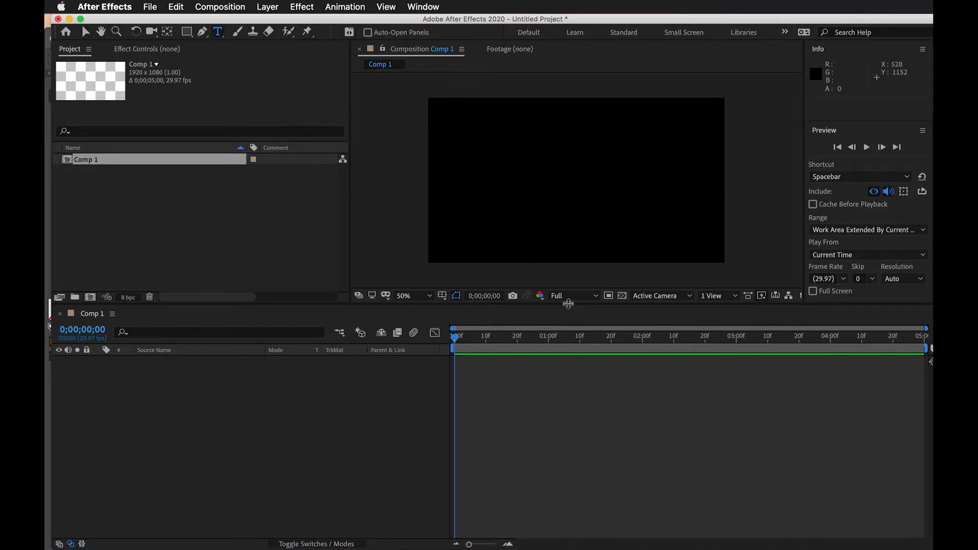
left_click_drag(568, 304, 570, 403)
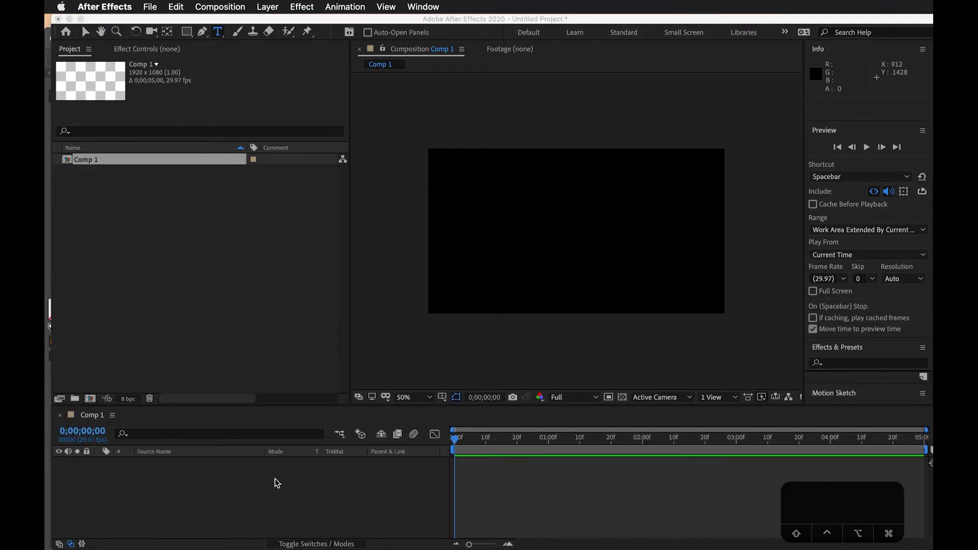
left_click(275, 483)
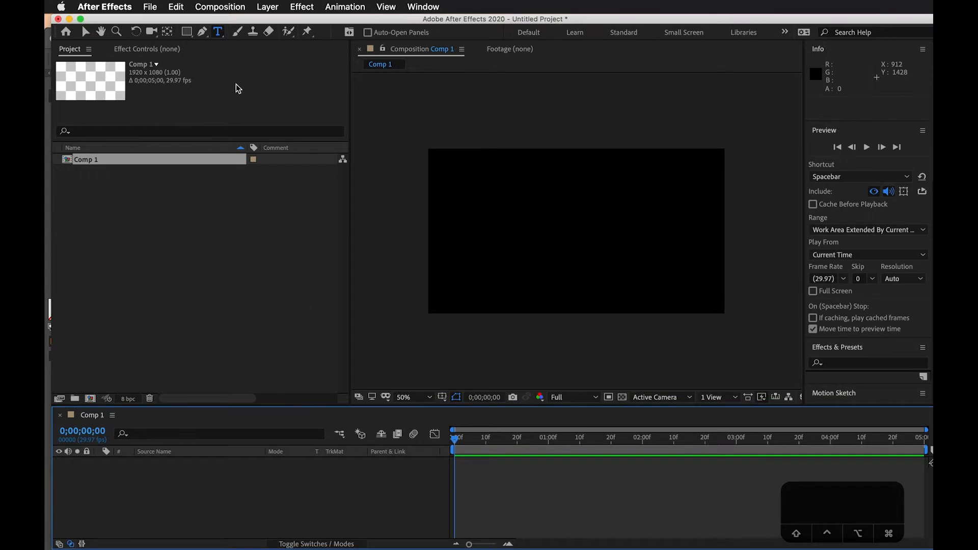
Review the basic composition settings of Comp 1
left_click(232, 11)
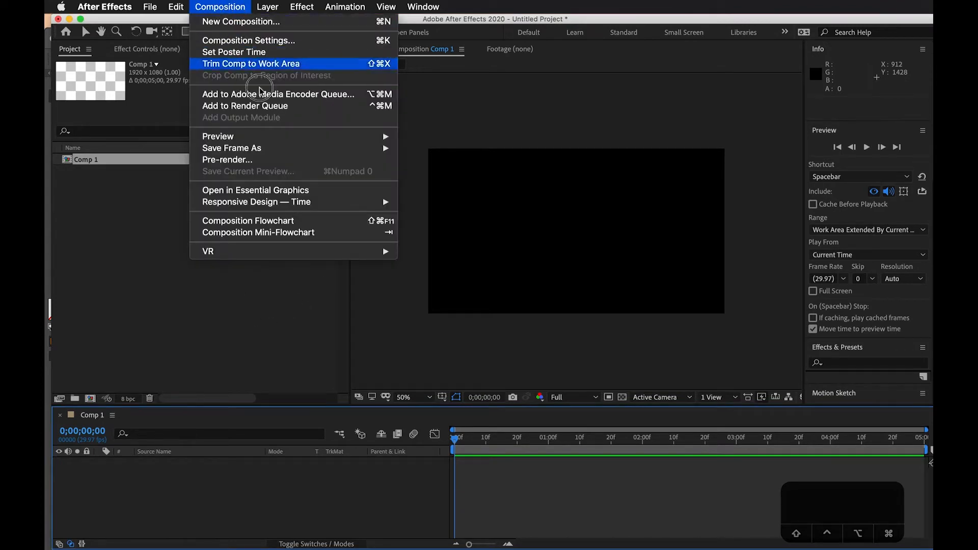
left_click(270, 38)
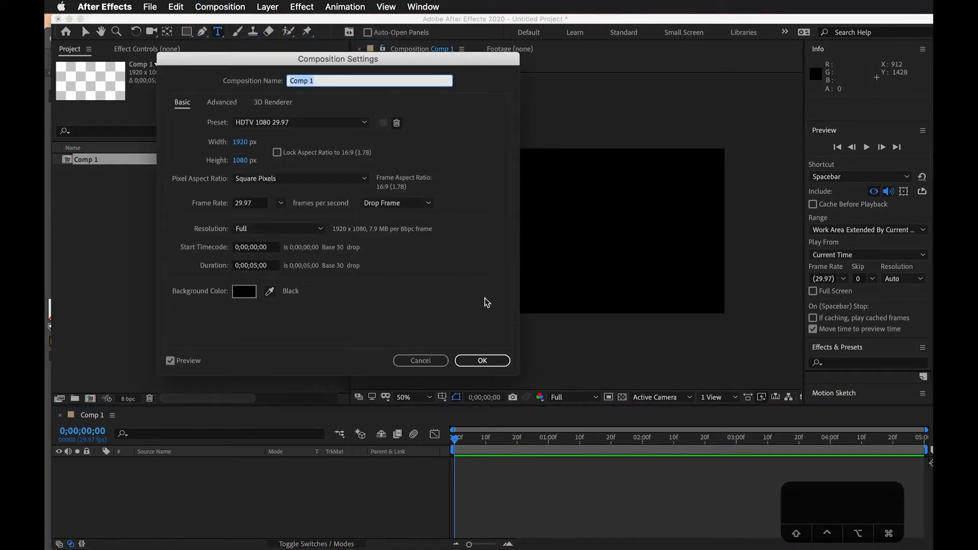
left_click(474, 358)
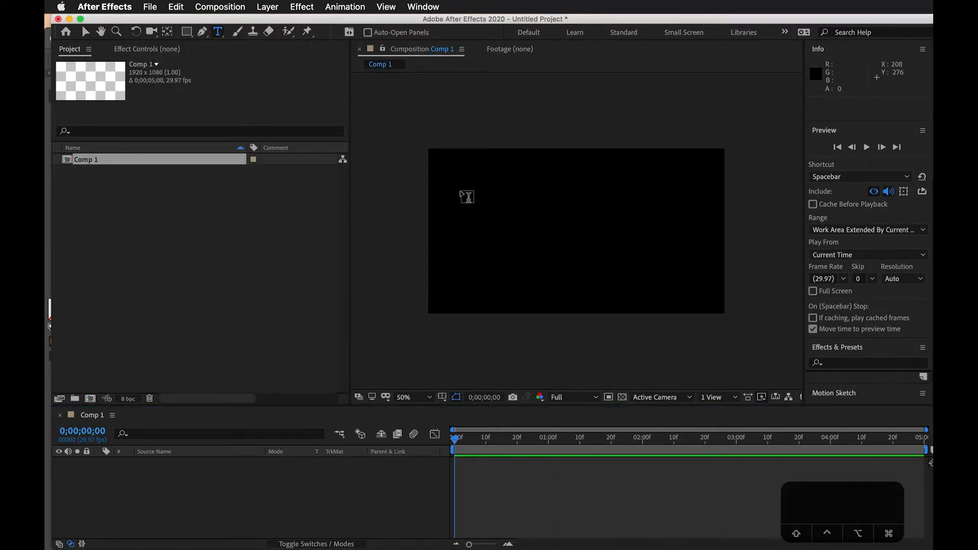
Add a point text layer reading "One" near the upper-left corner of the composition
left_click_drag(469, 178, 477, 220)
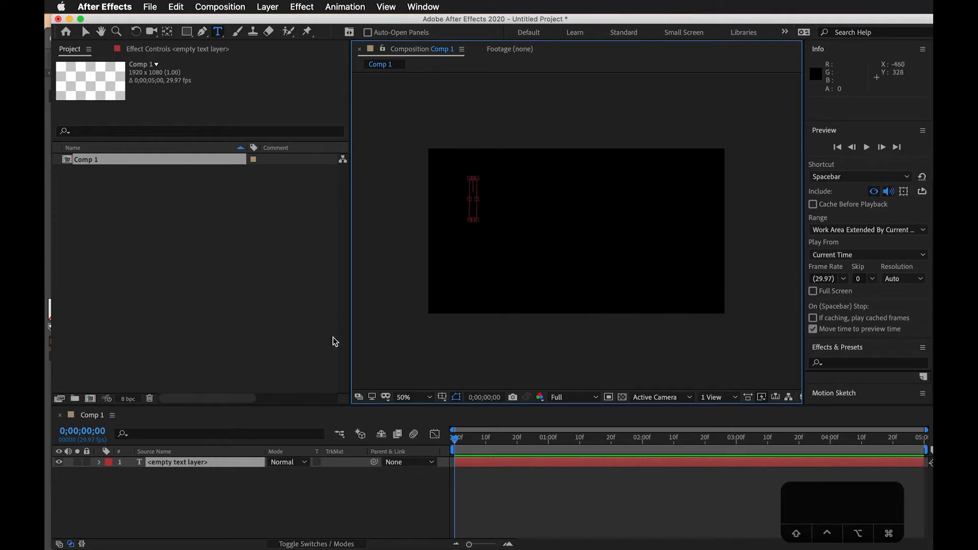
key("BackSpace")
left_click(464, 188)
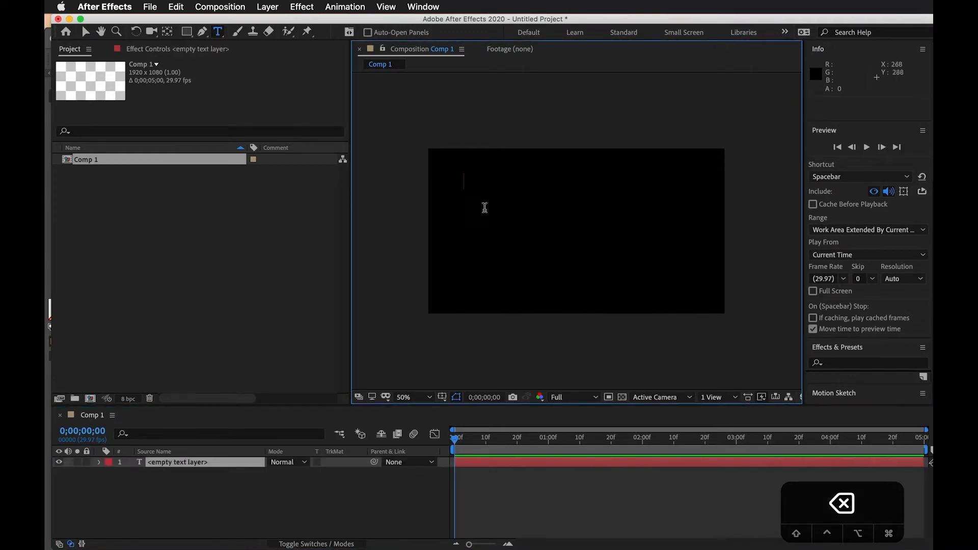
type("f")
key("BackSpace")
type("0")
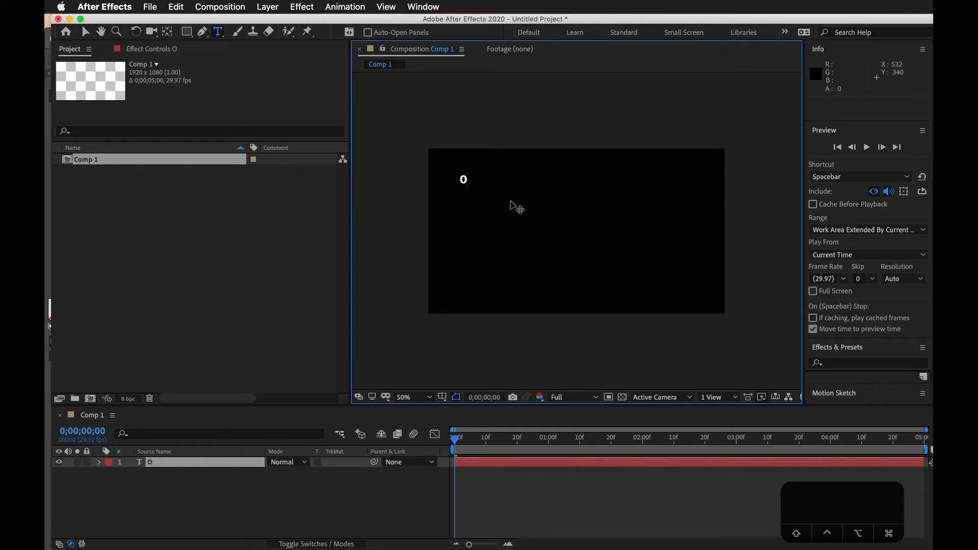
type("ne")
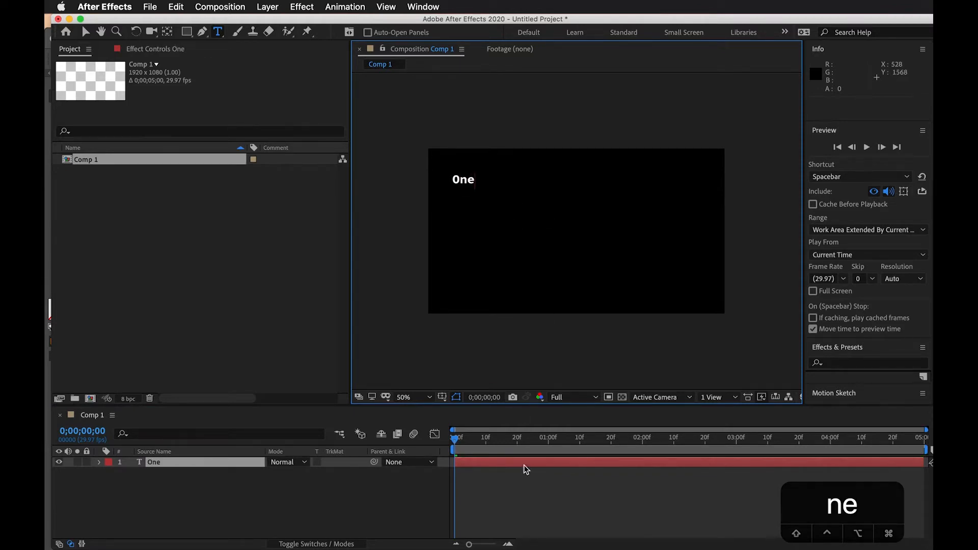
left_click(509, 479)
left_click(488, 440)
left_click_drag(490, 443, 362, 450)
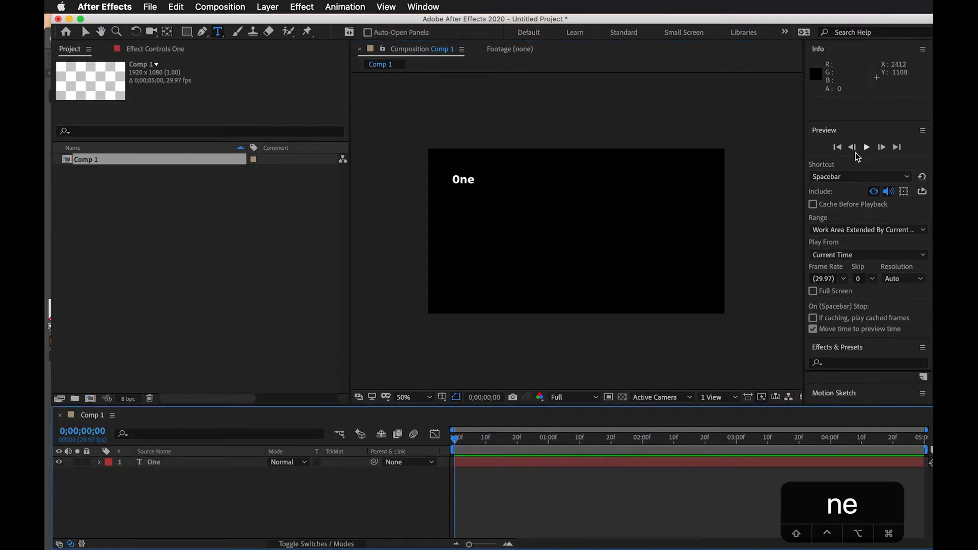
Select the word "One" in the composition and reveal its character formatting settings
double_click(461, 181)
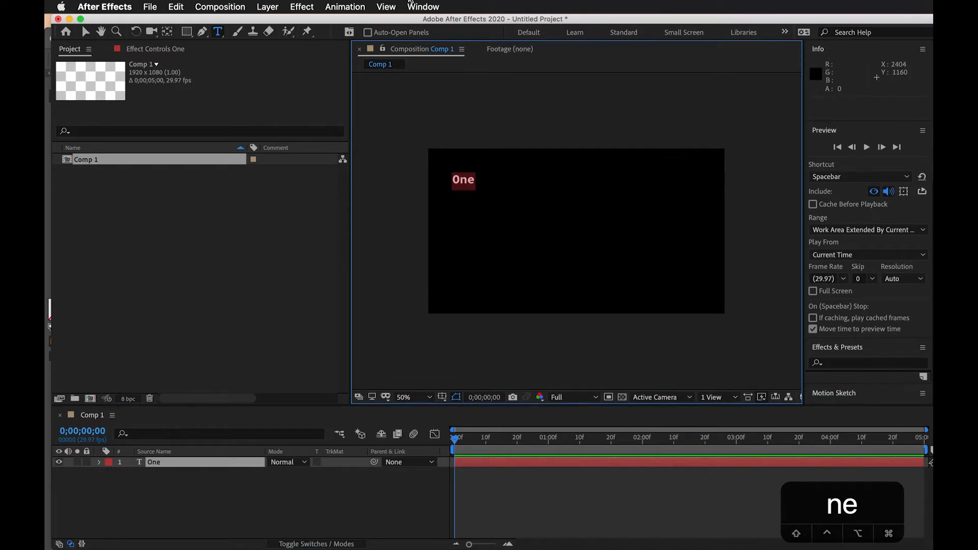
left_click(423, 6)
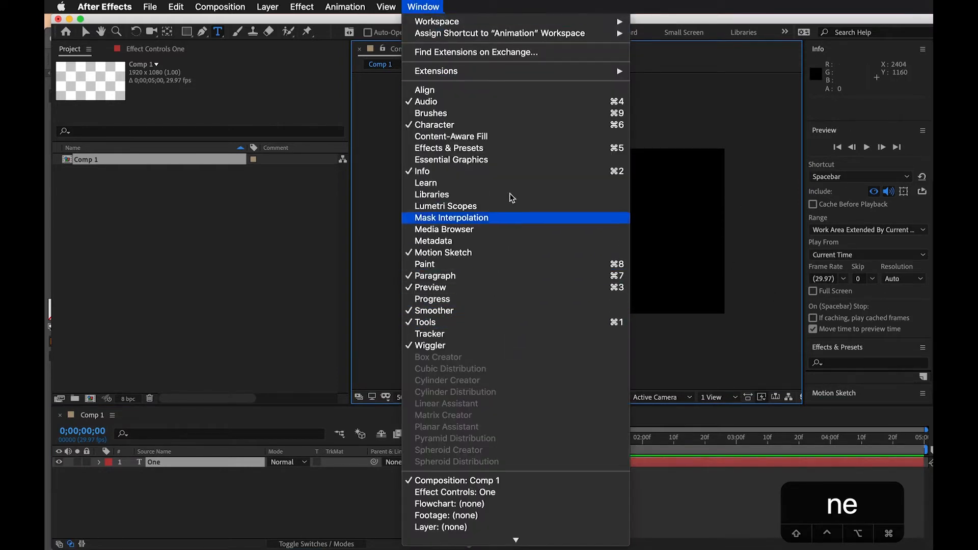
left_click(861, 368)
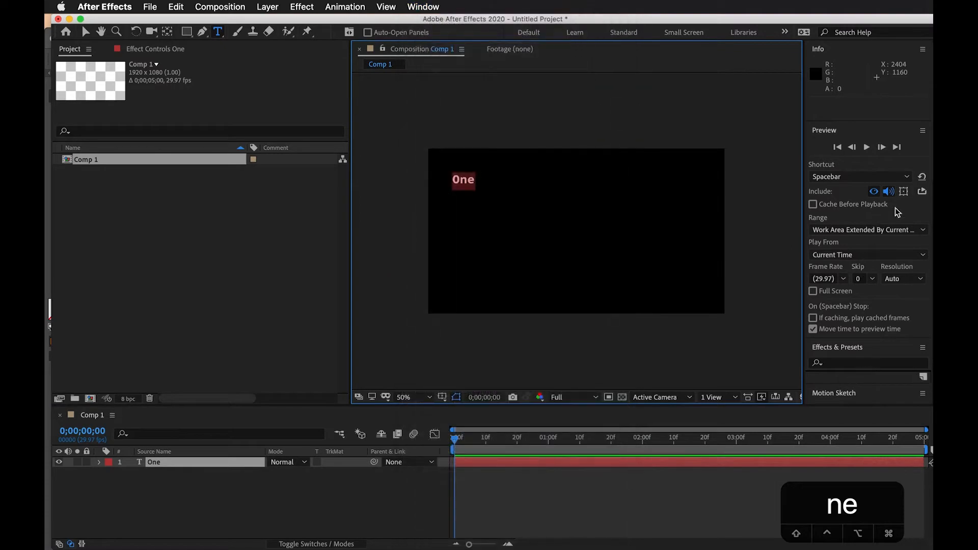
scroll(891, 322, "down", 8)
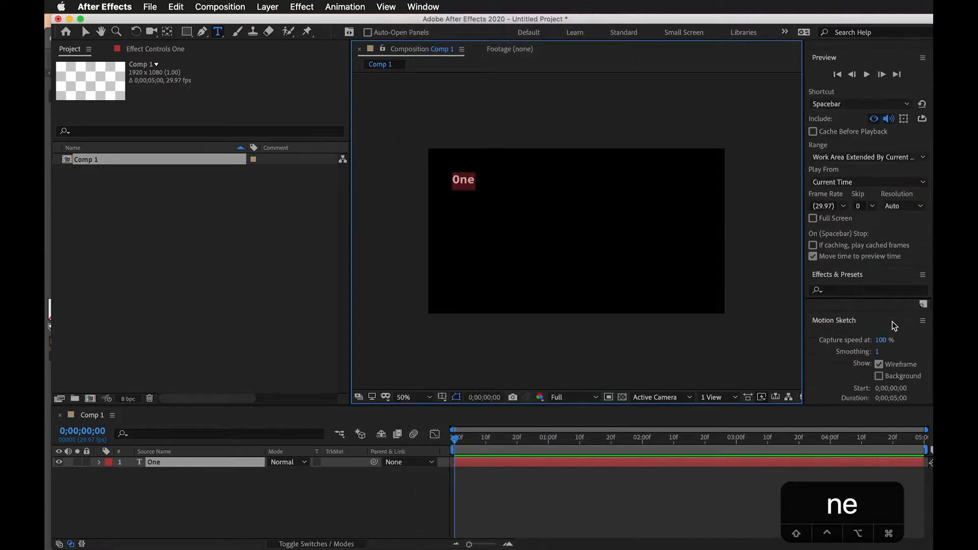
scroll(897, 247, "up", 10)
scroll(889, 219, "down", 8)
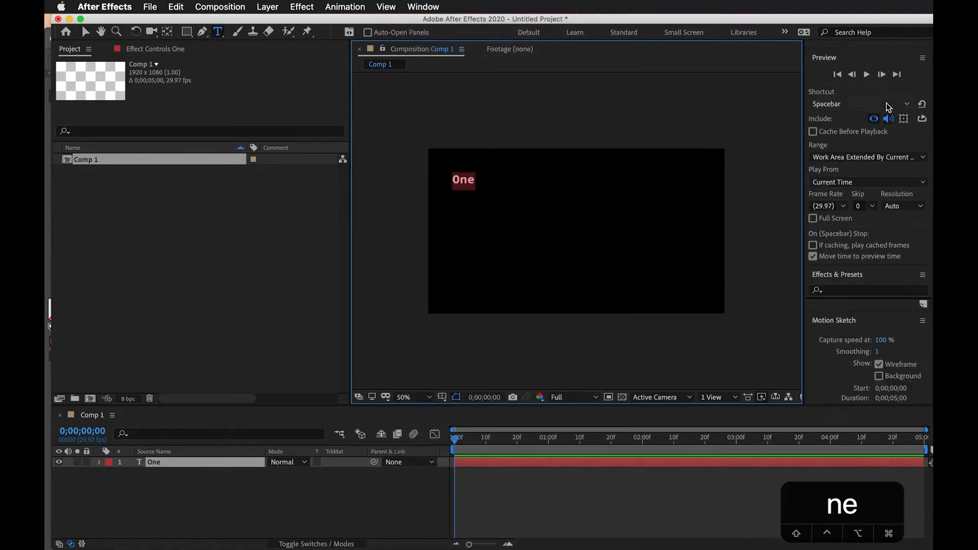
left_click(863, 335)
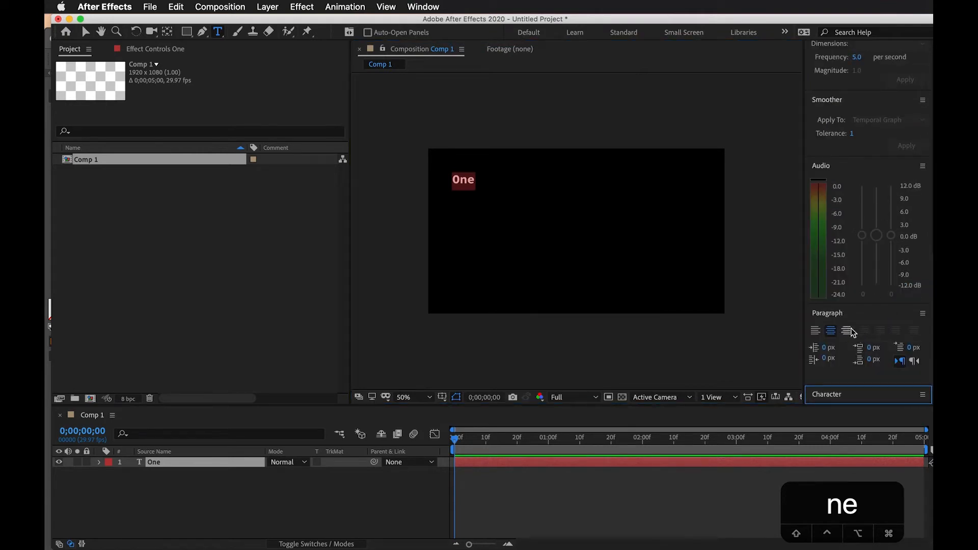
left_click(923, 396)
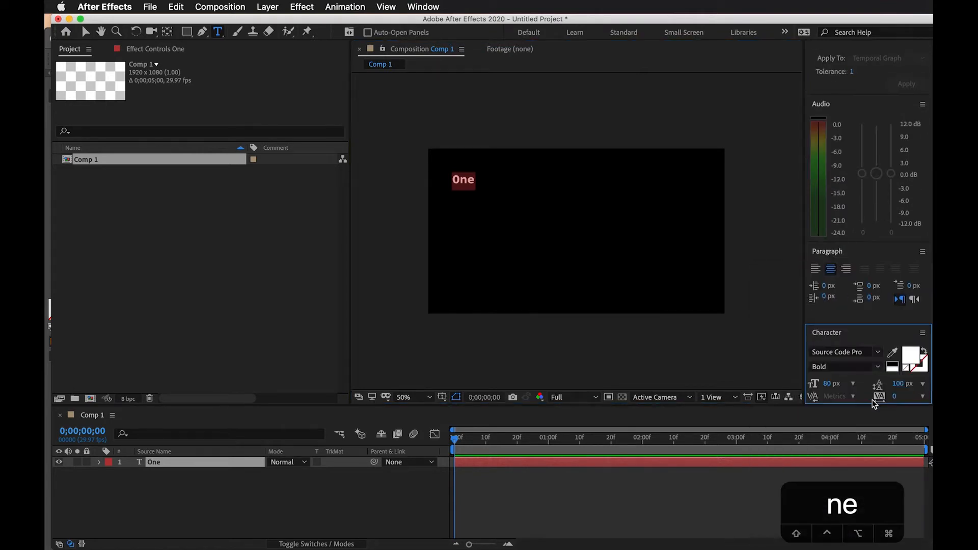
Set the font of "One" to Source Sans Pro with the Regular style
left_click(876, 353)
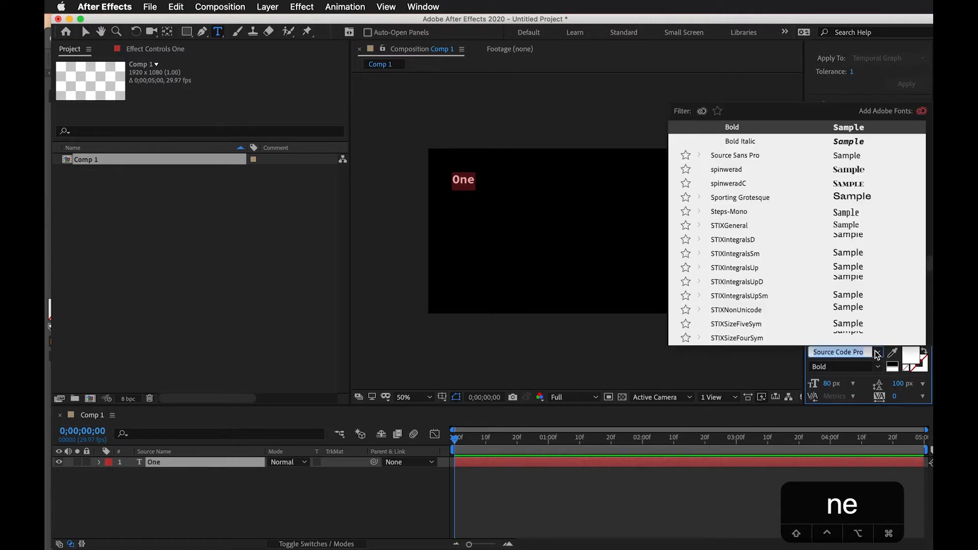
left_click(736, 155)
left_click(877, 367)
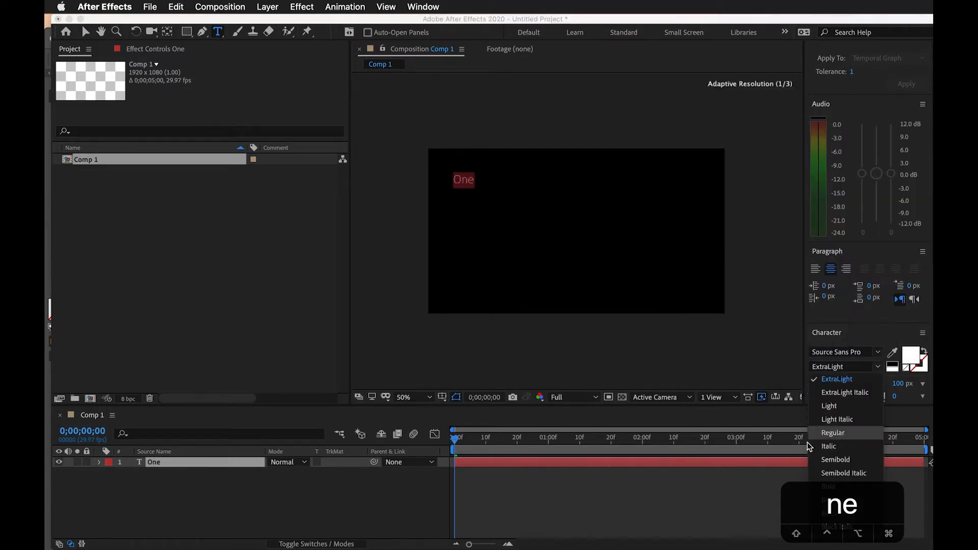
left_click(833, 432)
left_click(554, 481)
left_click(497, 437)
left_click(455, 441)
left_click_drag(455, 441, 356, 438)
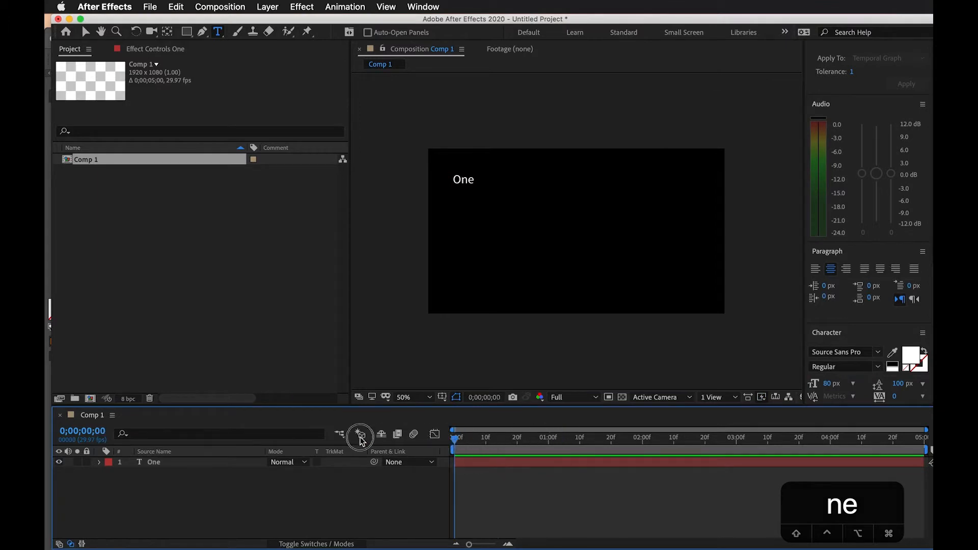
Expand the text layer's Transform and Text properties and examine its Path Options
left_click(98, 463)
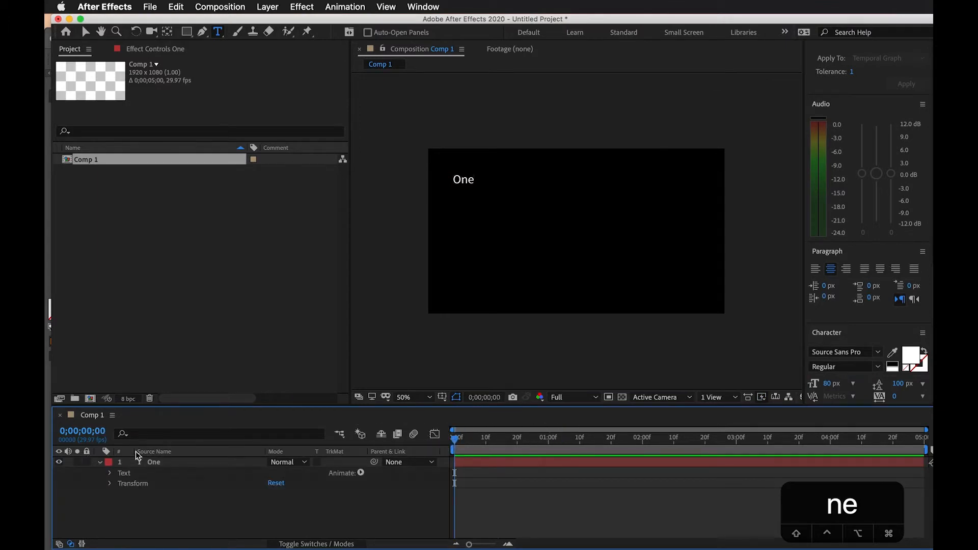
left_click(110, 484)
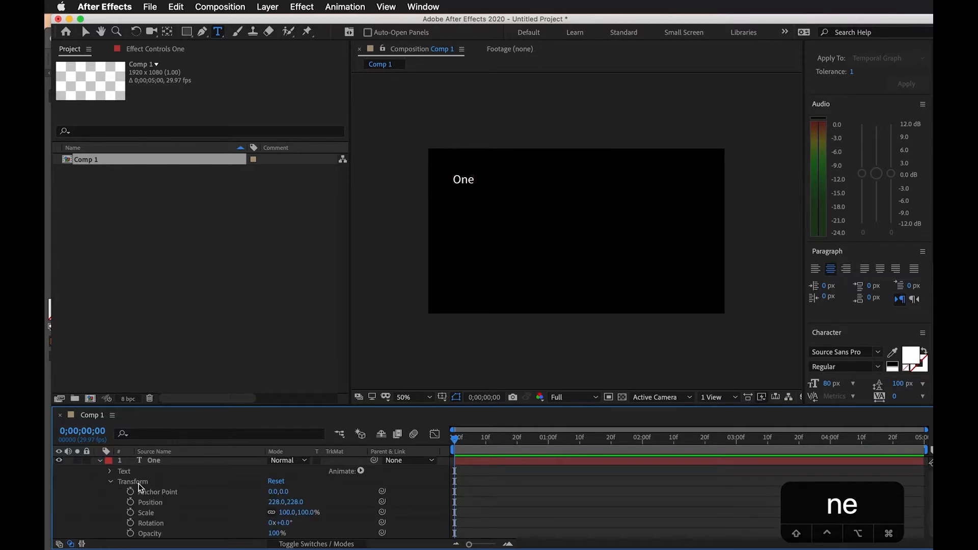
left_click(148, 491)
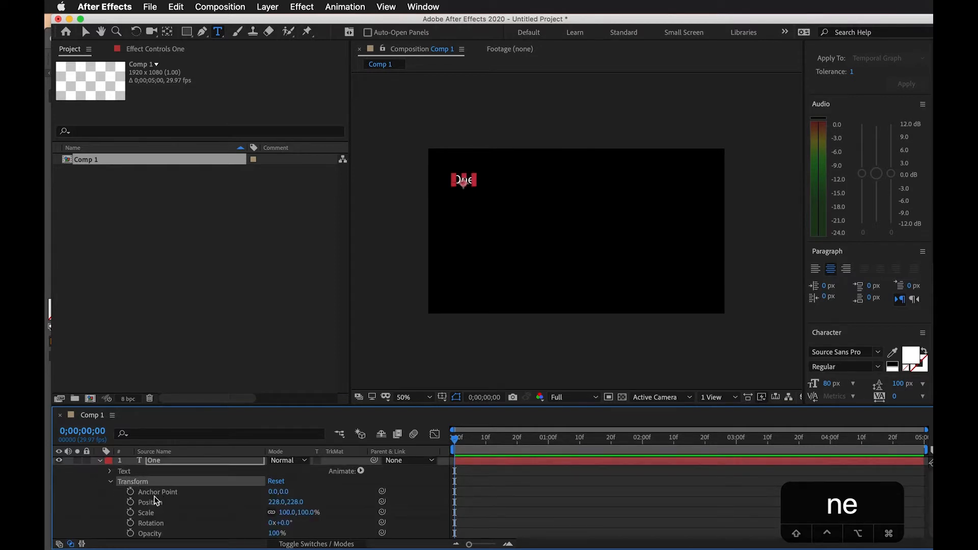
left_click(128, 475)
left_click(110, 472)
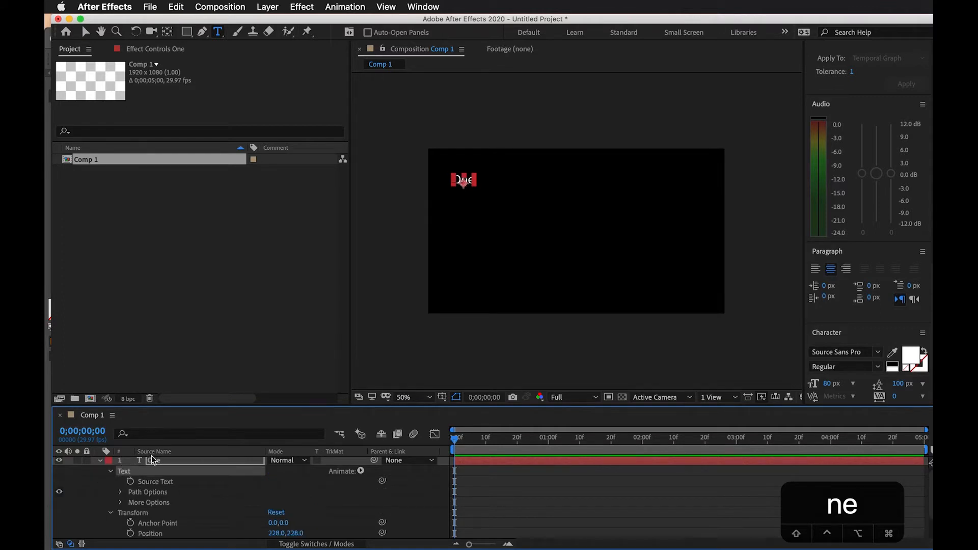
left_click(142, 496)
left_click(121, 493)
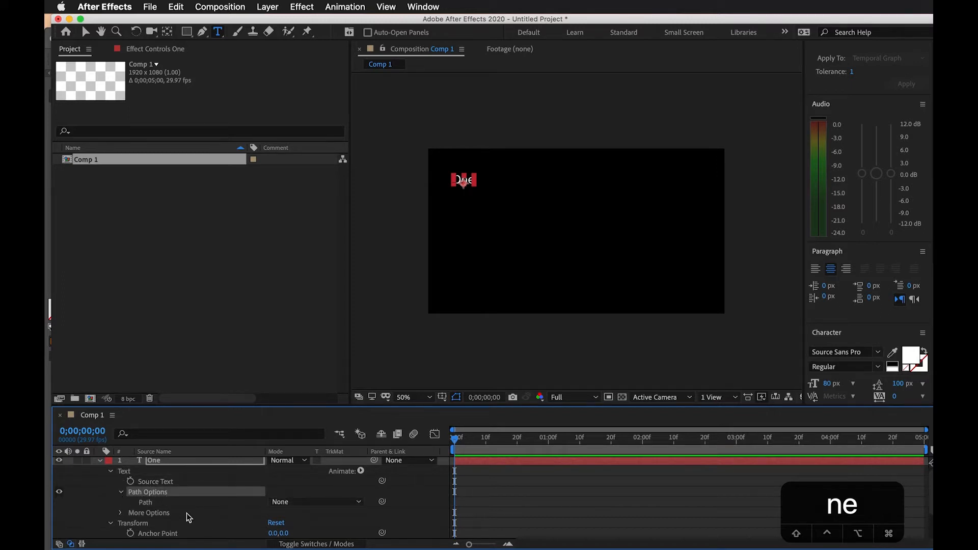
left_click(121, 492)
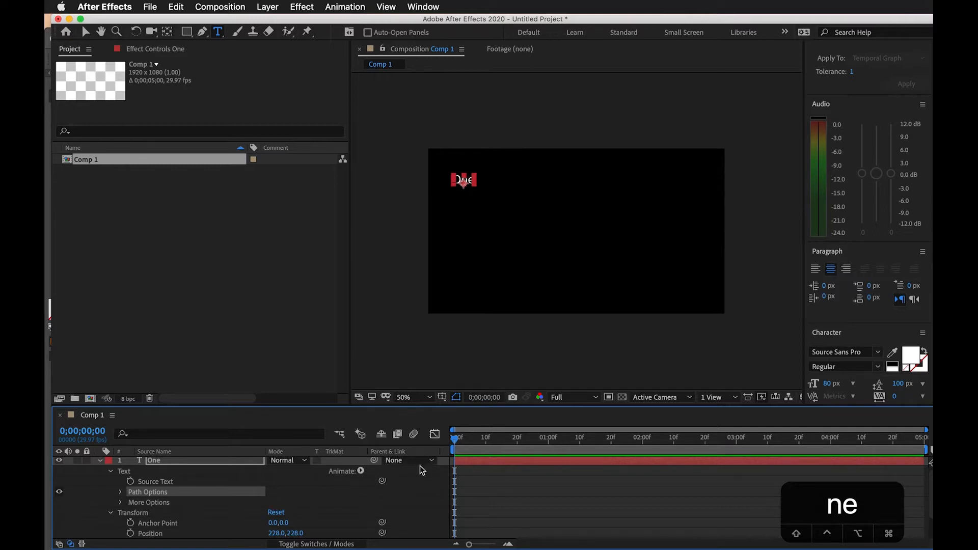
Start keyframing the layer's Source Text at 0;00;01;00 and change the text to "Two" at 0;00;02;00
left_click_drag(498, 432, 547, 448)
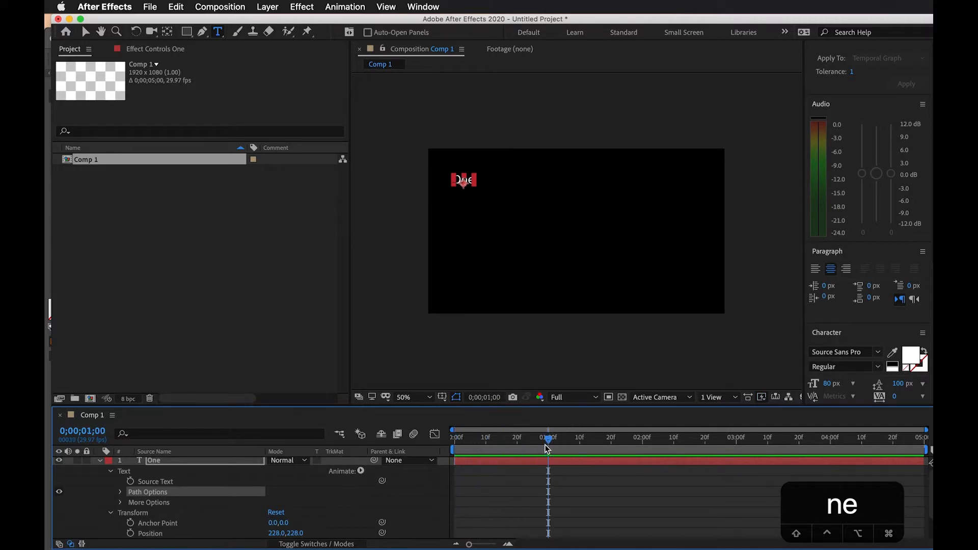
left_click(133, 482)
left_click_drag(553, 444, 642, 434)
left_click(464, 181)
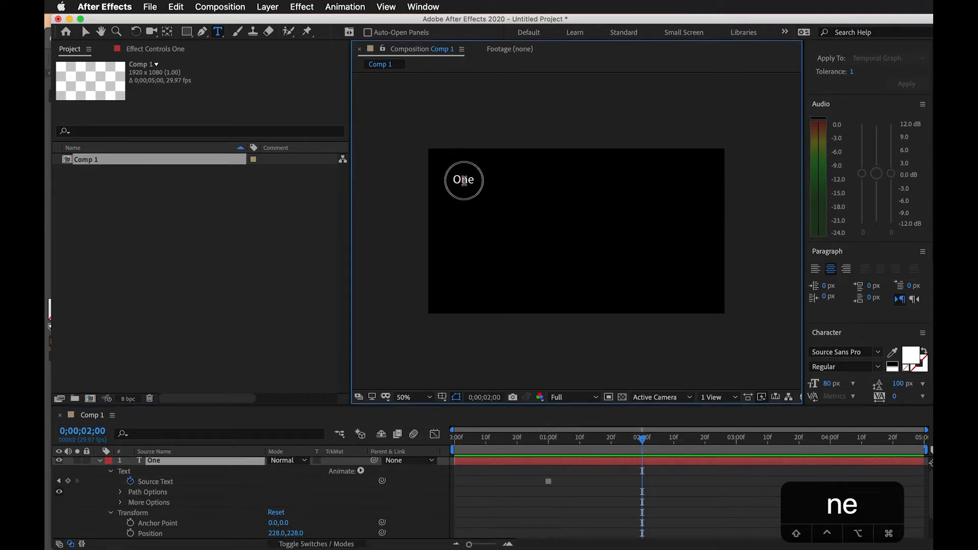
type("Two")
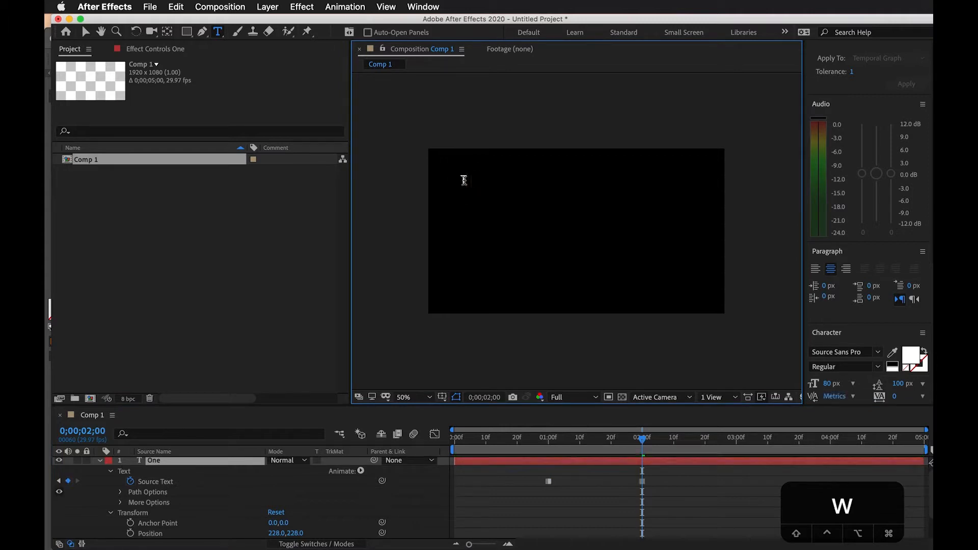
key("Return")
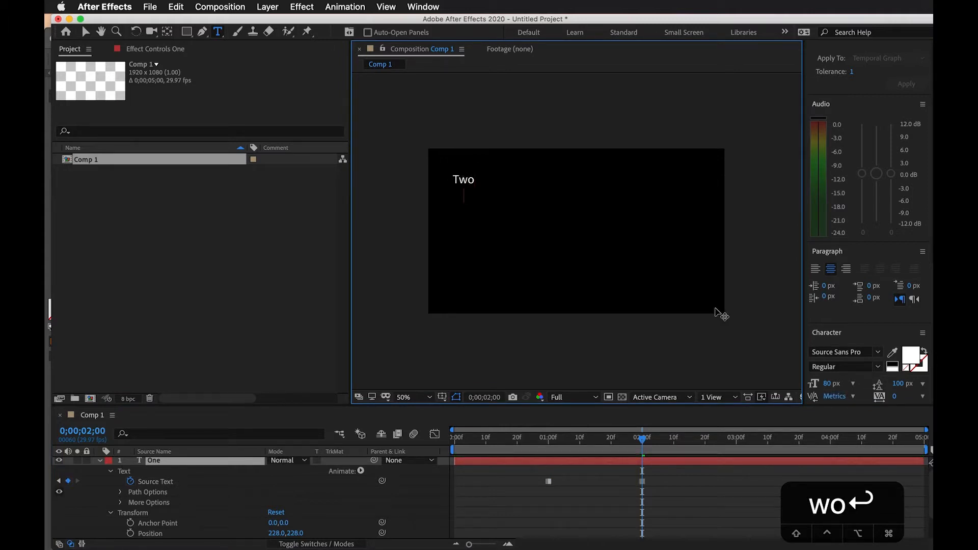
left_click(729, 470)
key("space")
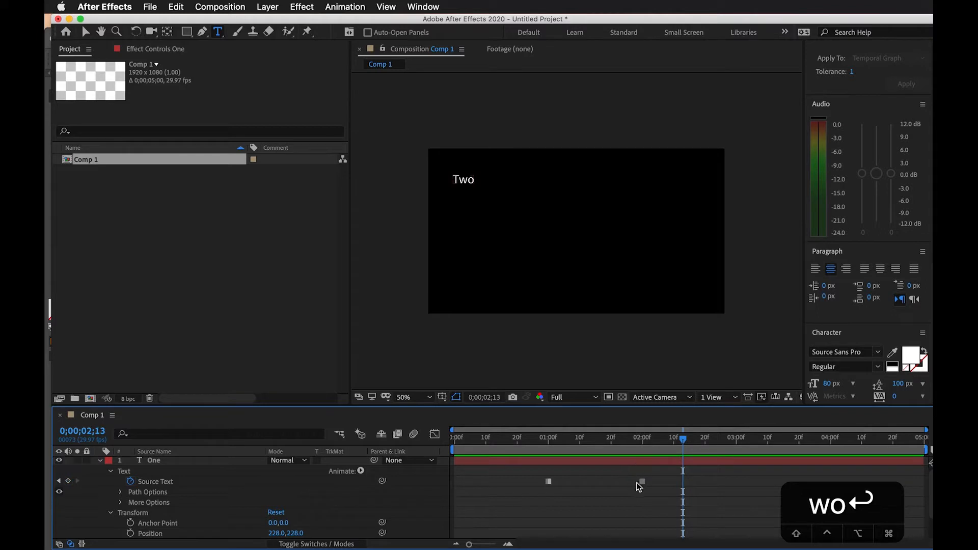
Change the text to "Three" at 0;00;03;00 to add another Source Text keyframe
left_click_drag(566, 440, 737, 441)
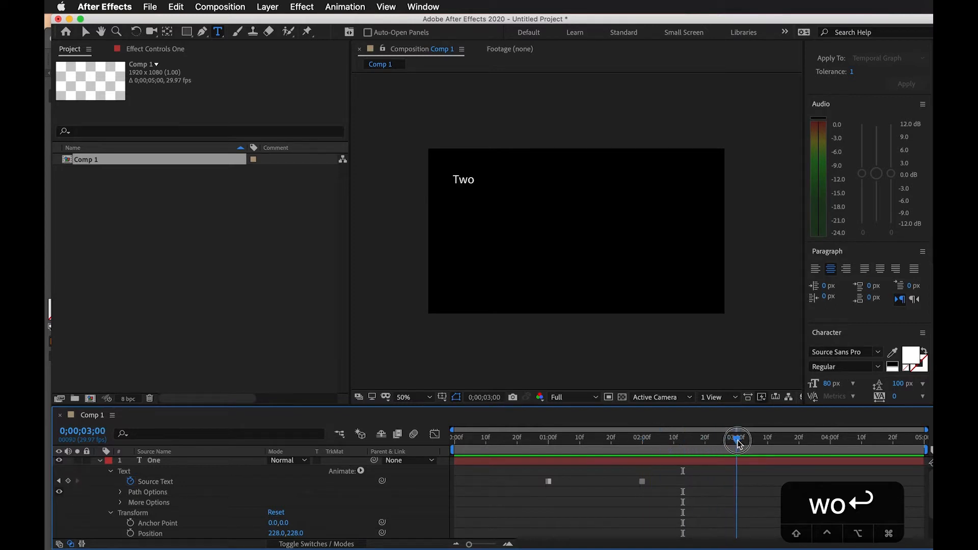
double_click(456, 178)
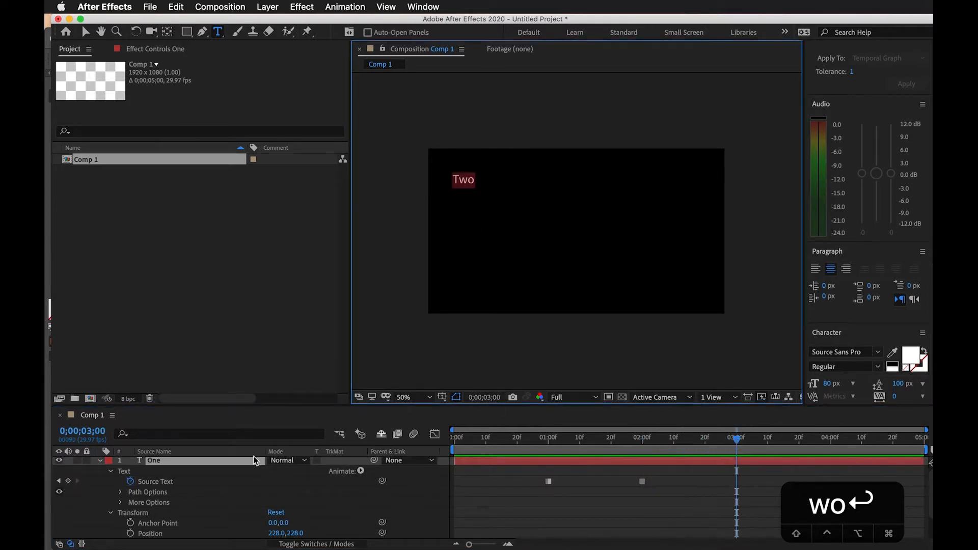
type("Three")
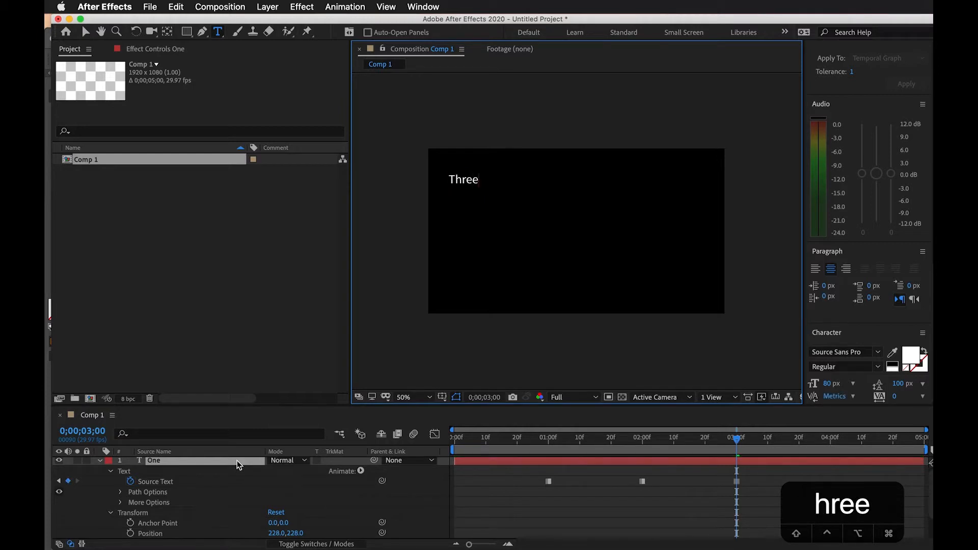
Scrub and play the composition from the start to preview the changing words
left_click(709, 506)
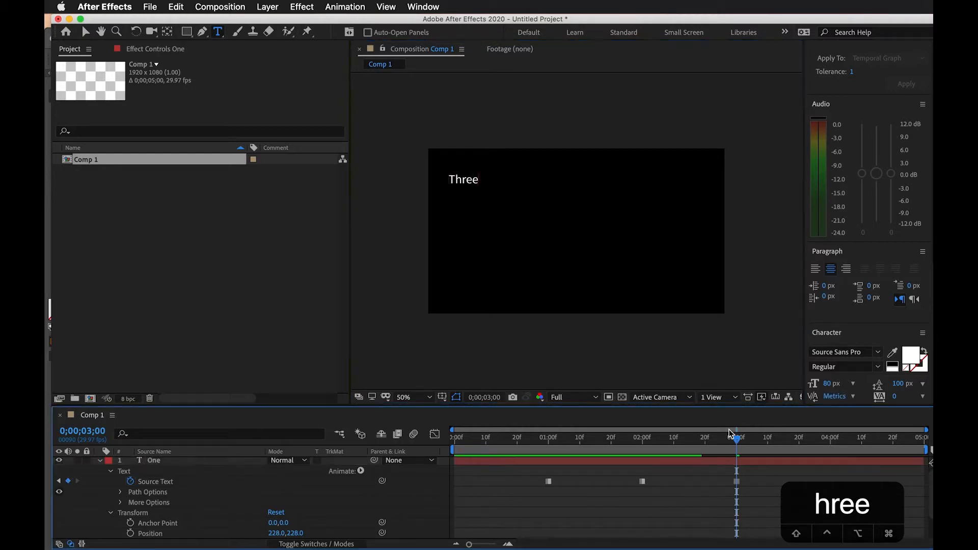
left_click_drag(746, 441, 829, 439)
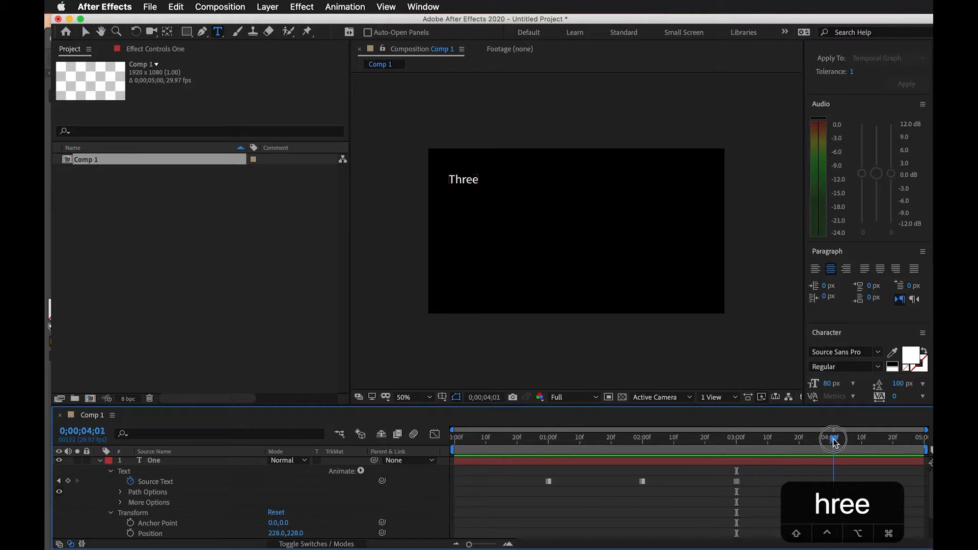
left_click_drag(750, 444, 277, 447)
key("space")
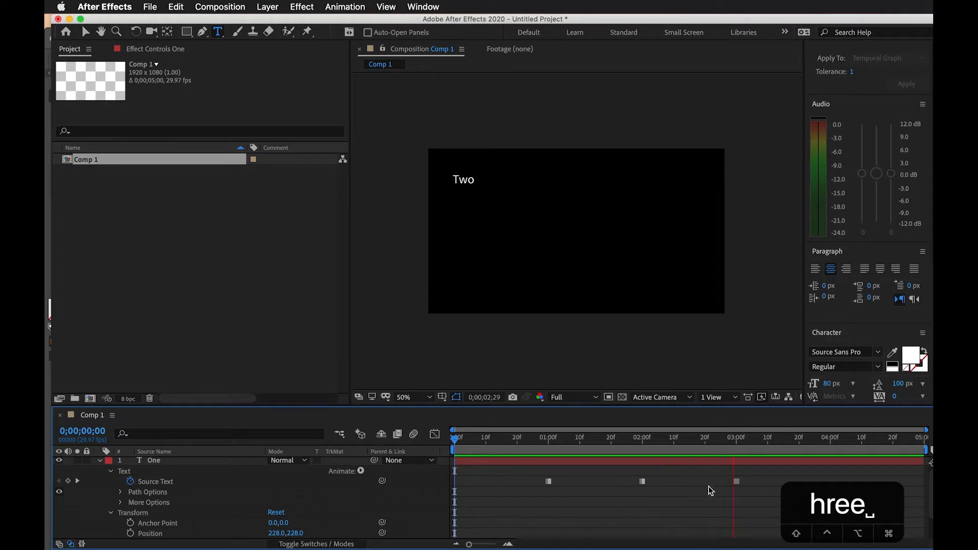
key("space")
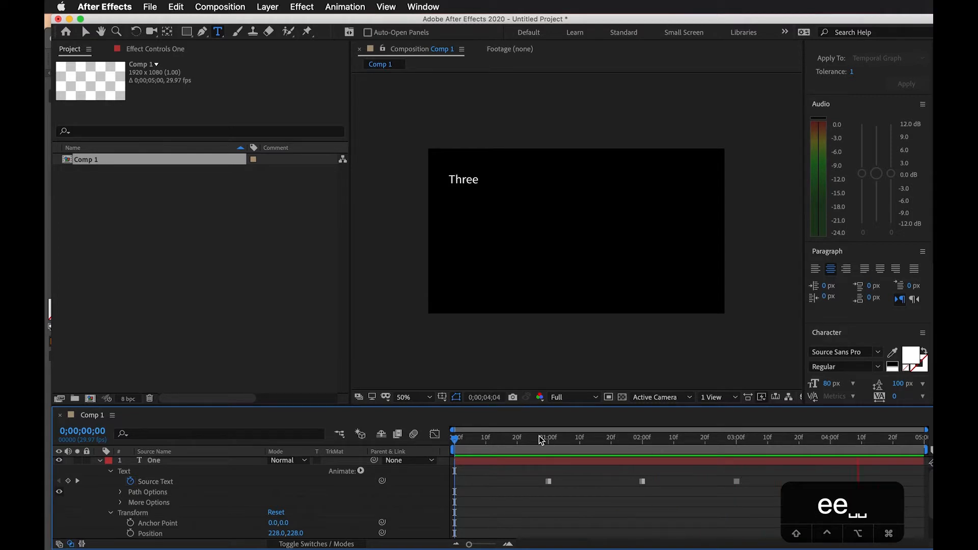
Delete all three Source Text keyframes with the current time at 0;00;00;27
left_click(539, 439)
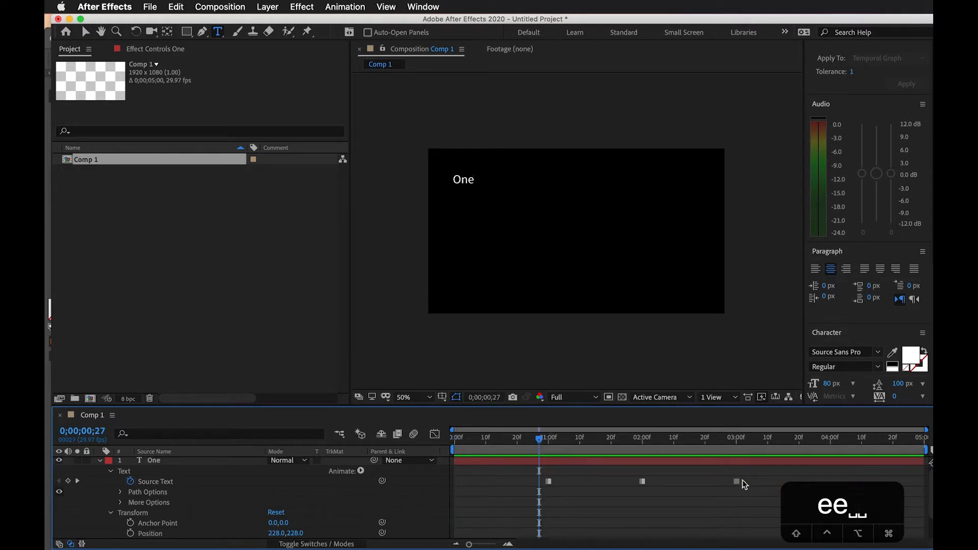
left_click_drag(752, 504, 490, 462)
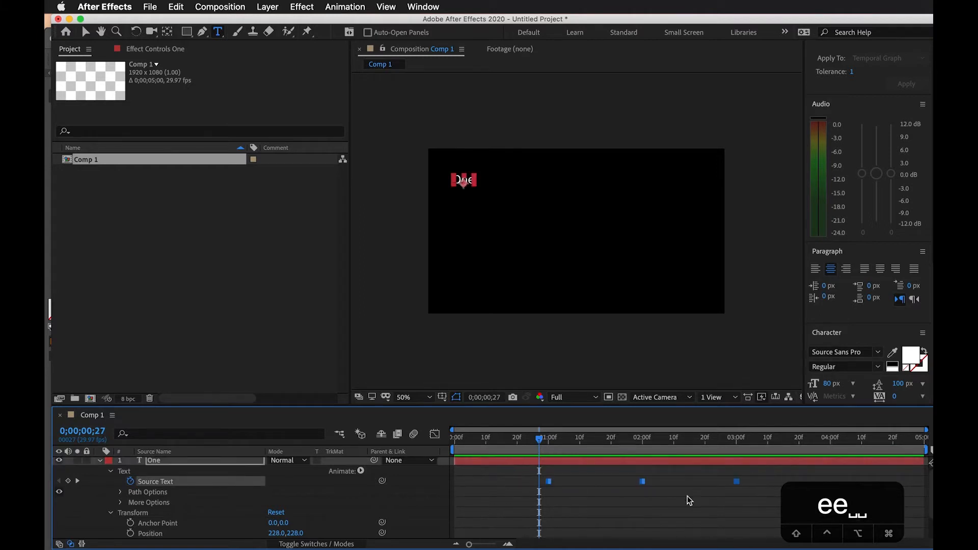
key("BackSpace")
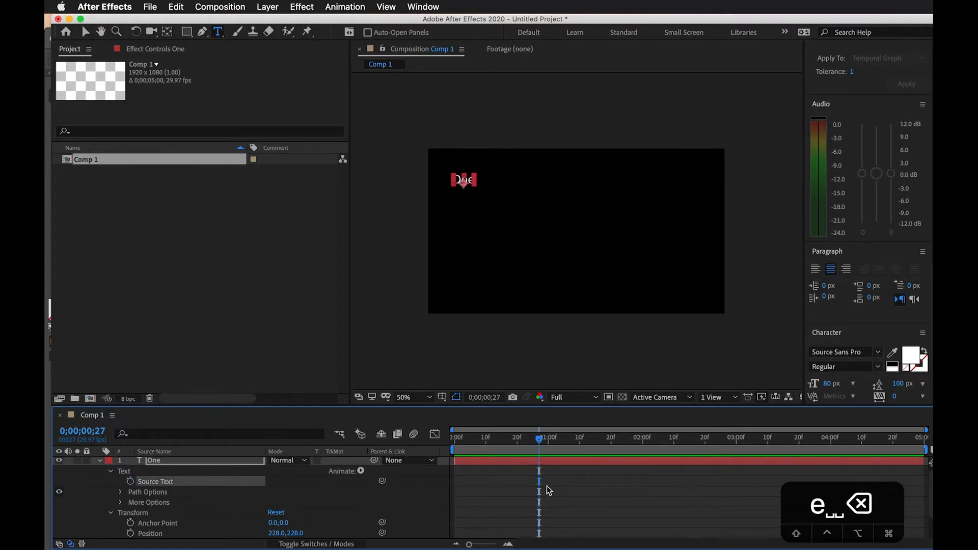
Extend the text "One" to "One Two Three Four Five" and left-align the paragraph
left_click_drag(543, 438, 512, 444)
left_click(461, 177)
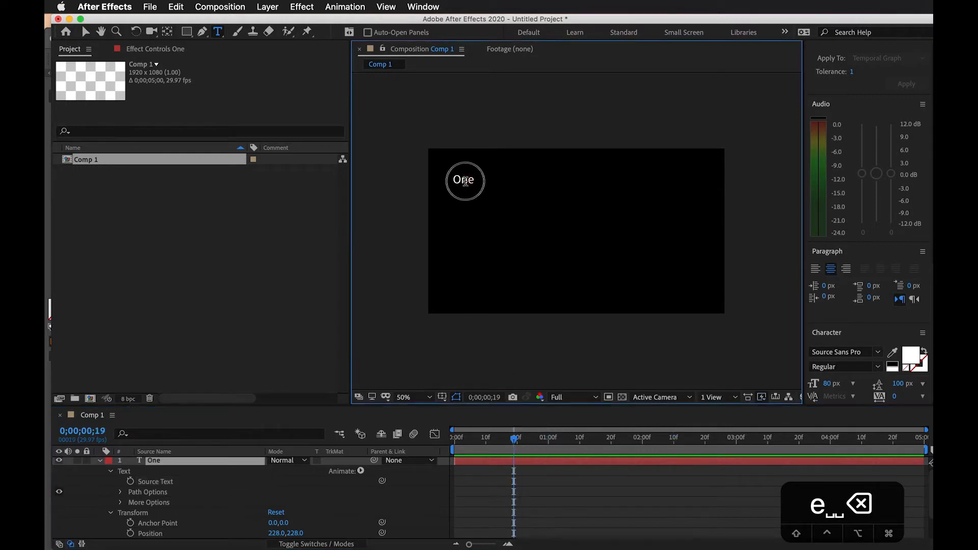
key("Right")
type("T")
key("BackSpace")
key("BackSpace")
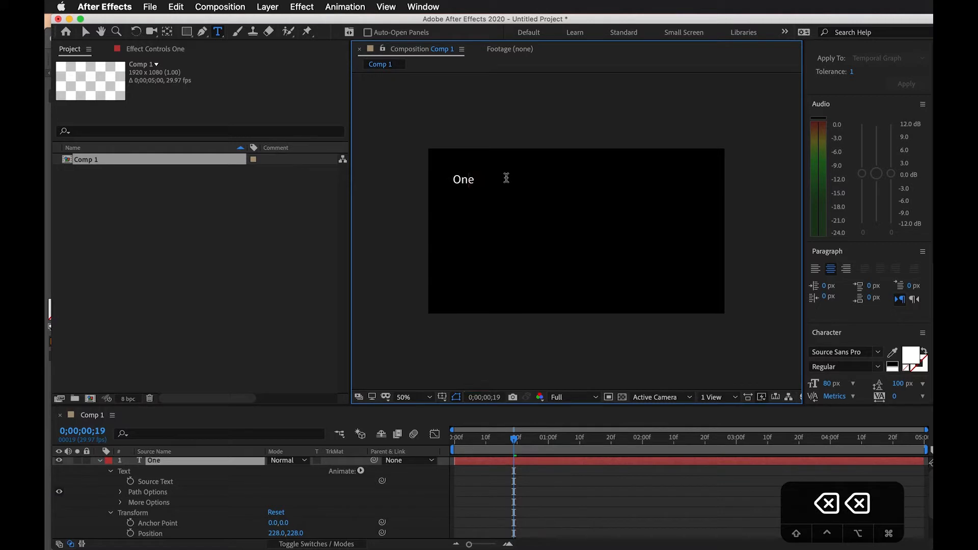
type("Tw")
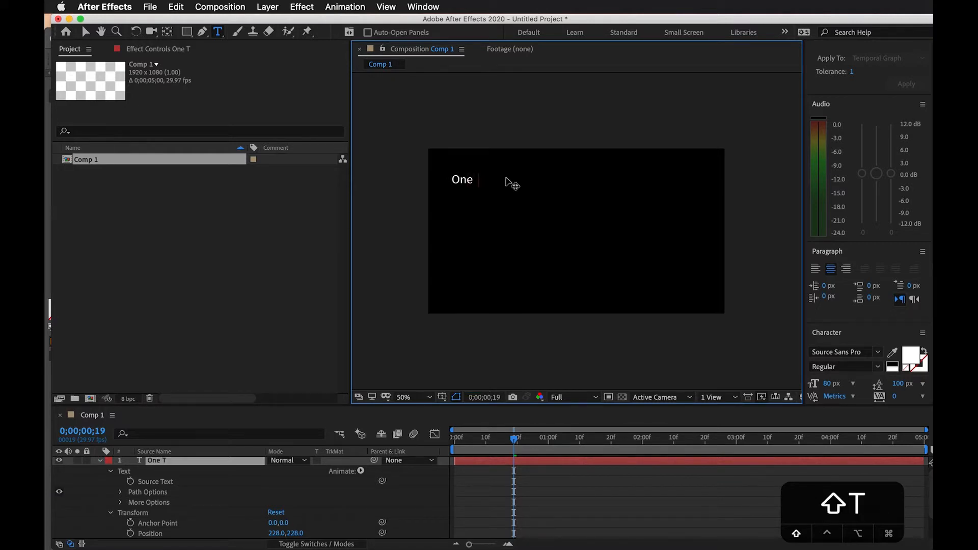
type("o")
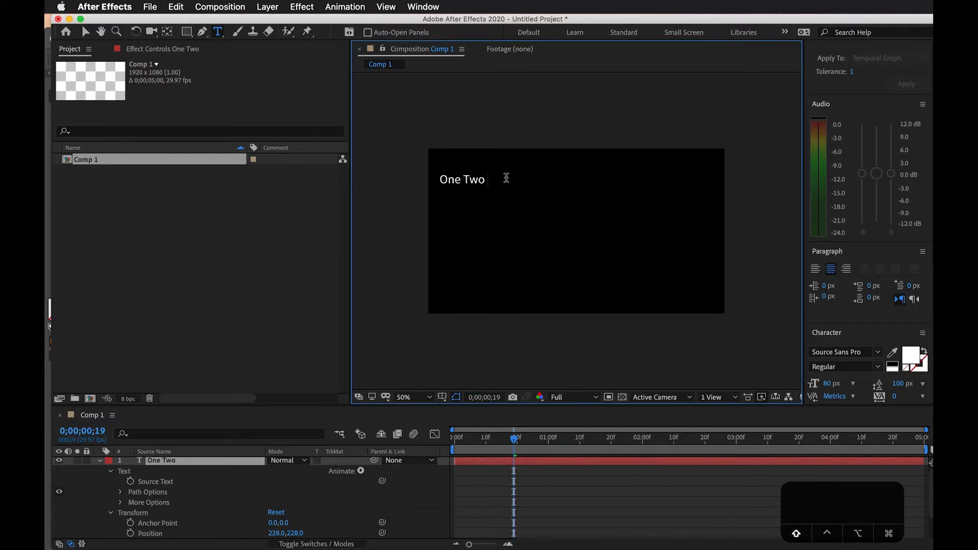
type(" Three ")
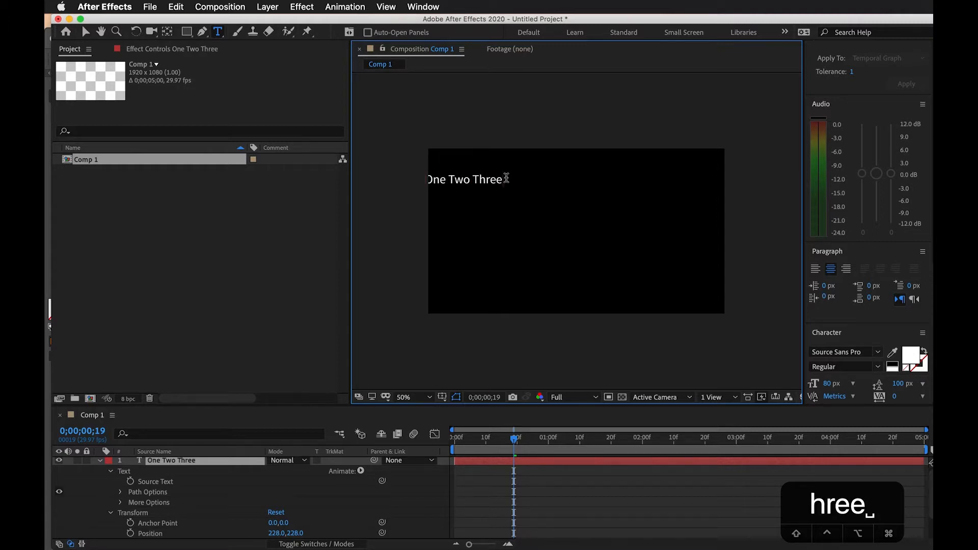
type("Four ")
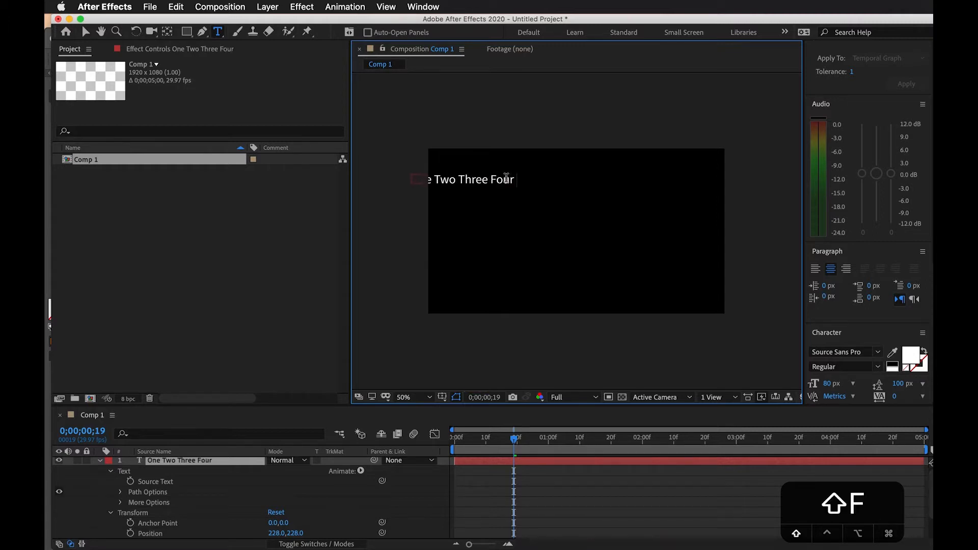
type("Five")
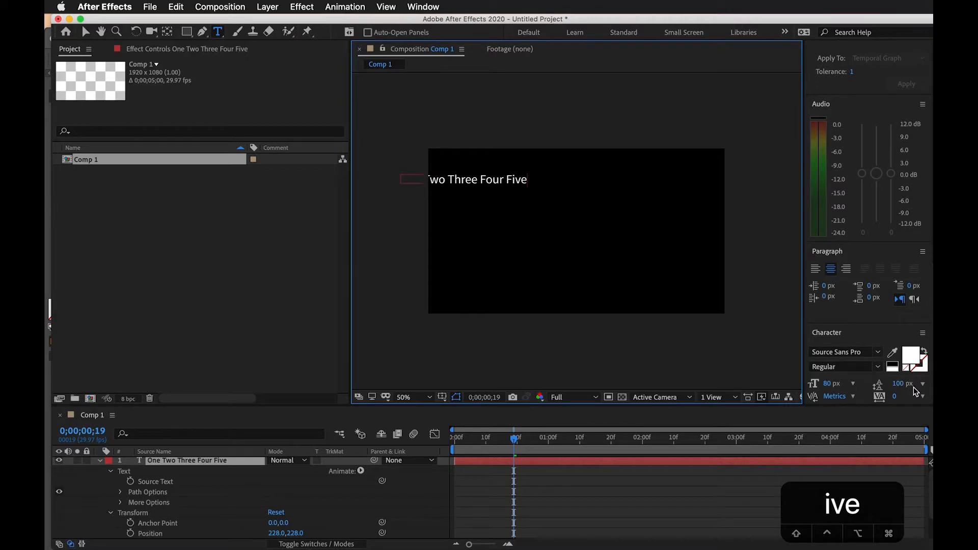
left_click(816, 269)
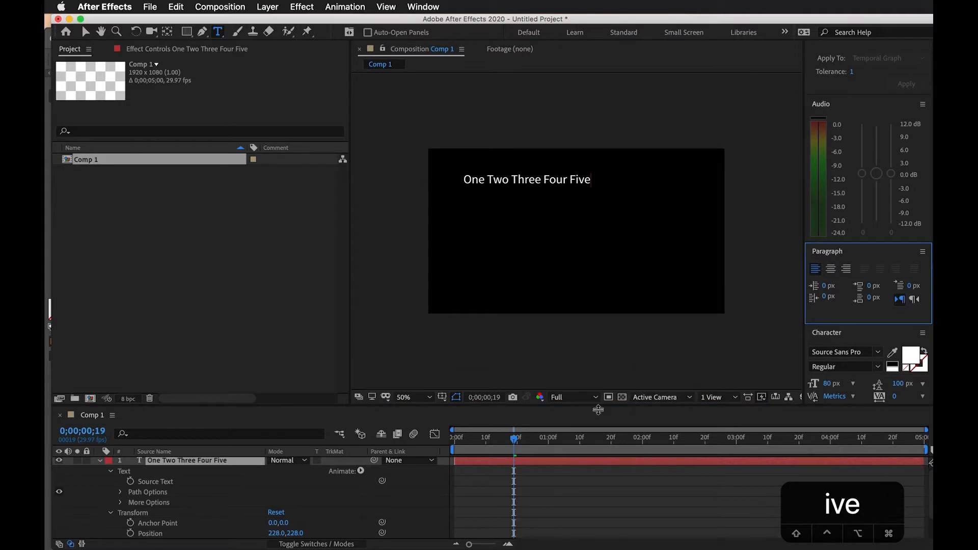
Return to 0;00;00;00, add a Position animator to the text layer and expand its range selector
left_click_drag(555, 438, 420, 466)
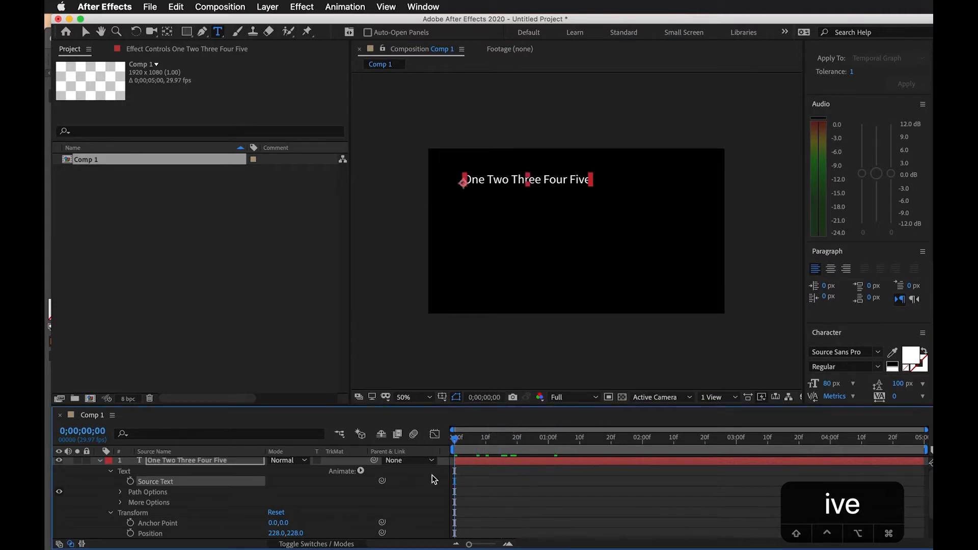
left_click(463, 462)
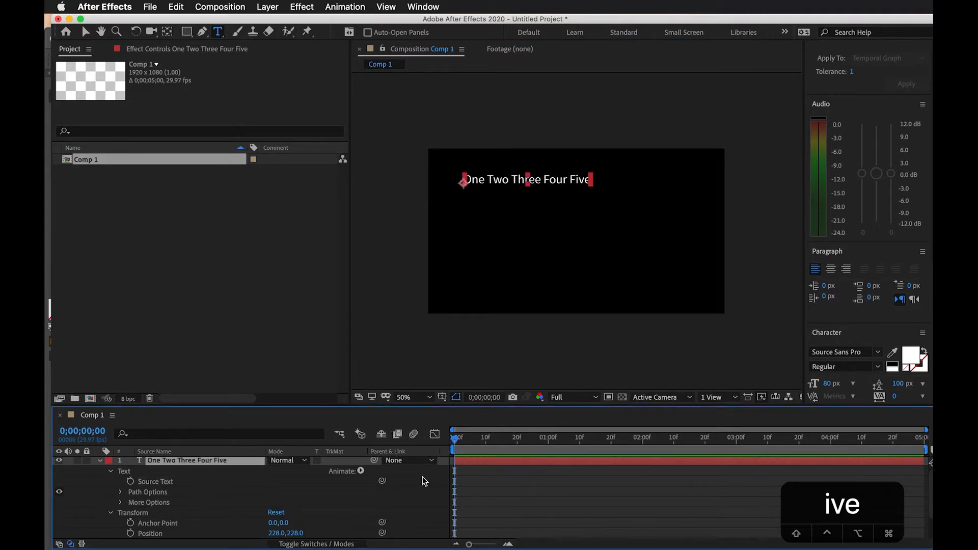
left_click(361, 472)
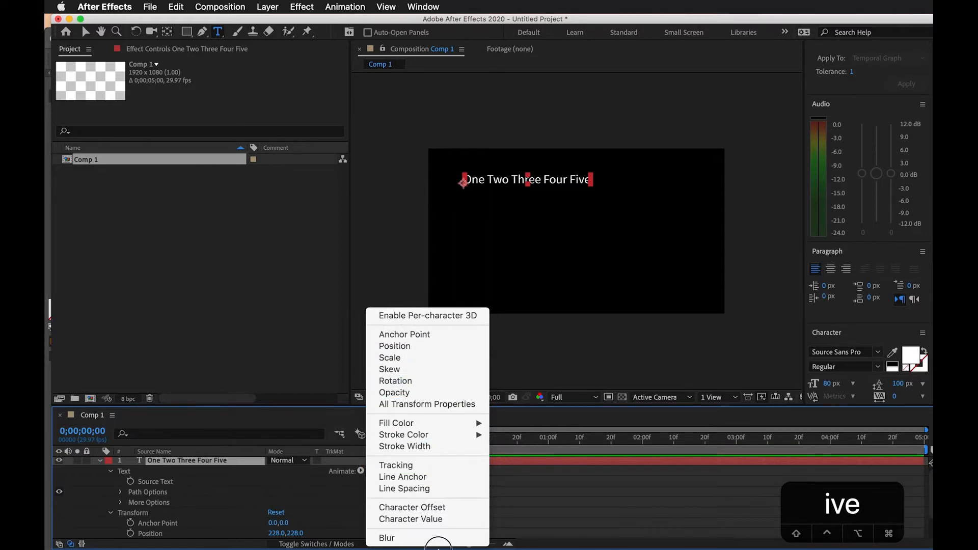
left_click(441, 350)
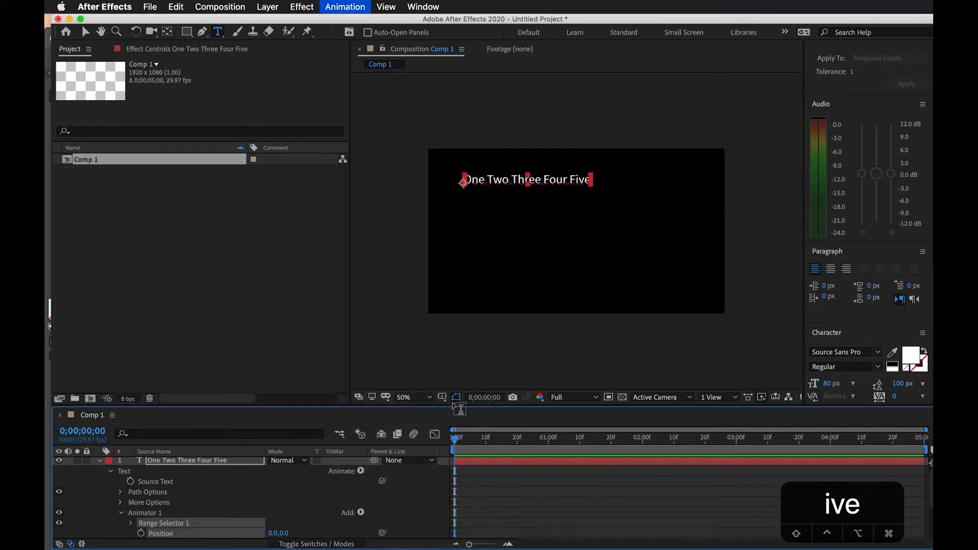
scroll(500, 498, "down", 2)
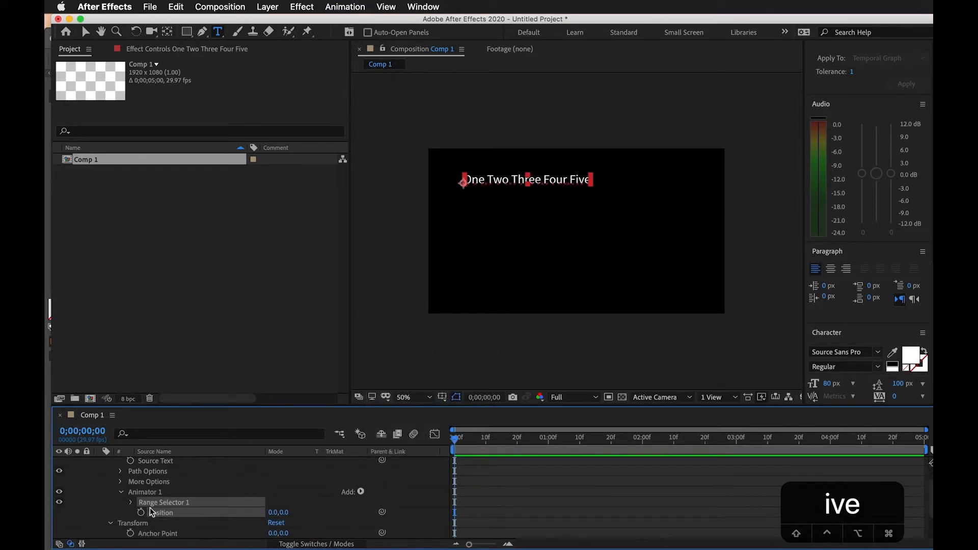
left_click(131, 502)
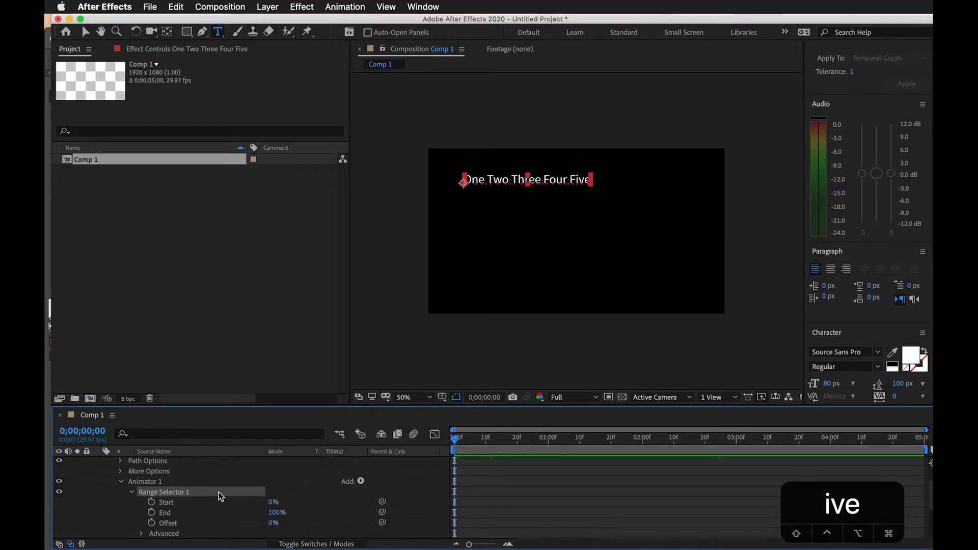
Reduce the range selector's End to 28% while viewing the text at 100% magnification
scroll(516, 179, "up", 2)
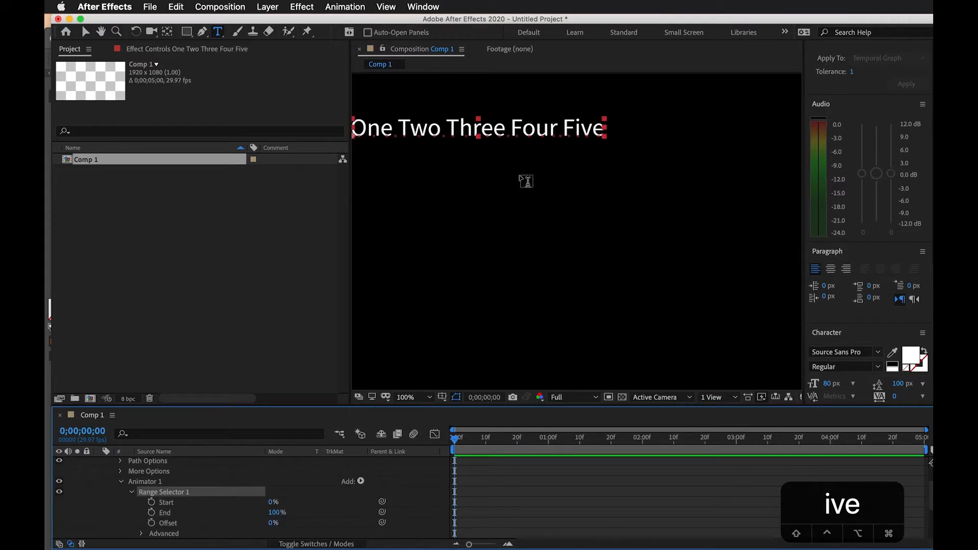
key("space")
left_click_drag(540, 196, 661, 228)
mouse_move(275, 512)
left_mouse_down()
mouse_move(227, 517)
mouse_move(265, 515)
left_mouse_up()
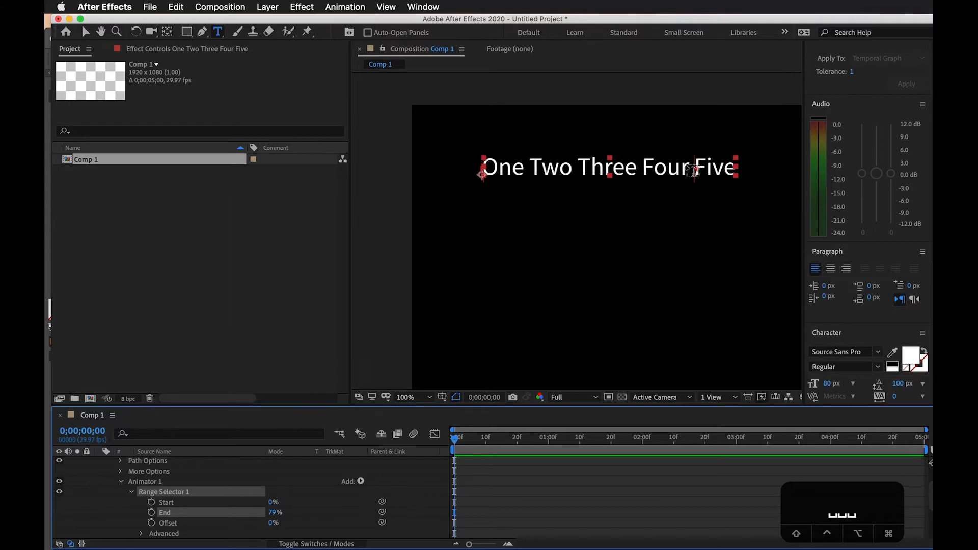
left_click_drag(277, 519, 241, 513)
Set the animator's Position to 0.0, 351.0 and the range selector's End to 34% so only "One Two" is offset
scroll(314, 514, "down", 1)
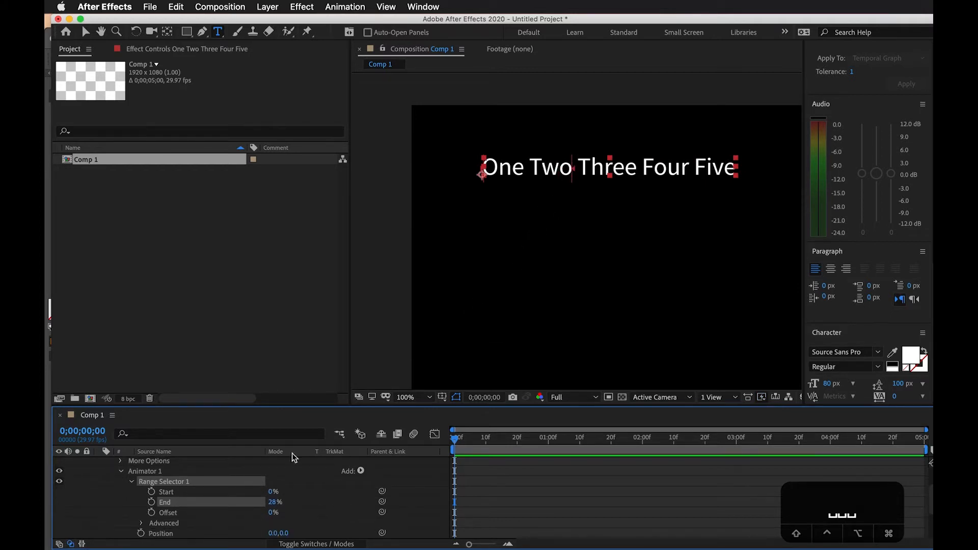
scroll(280, 516, "down", 1)
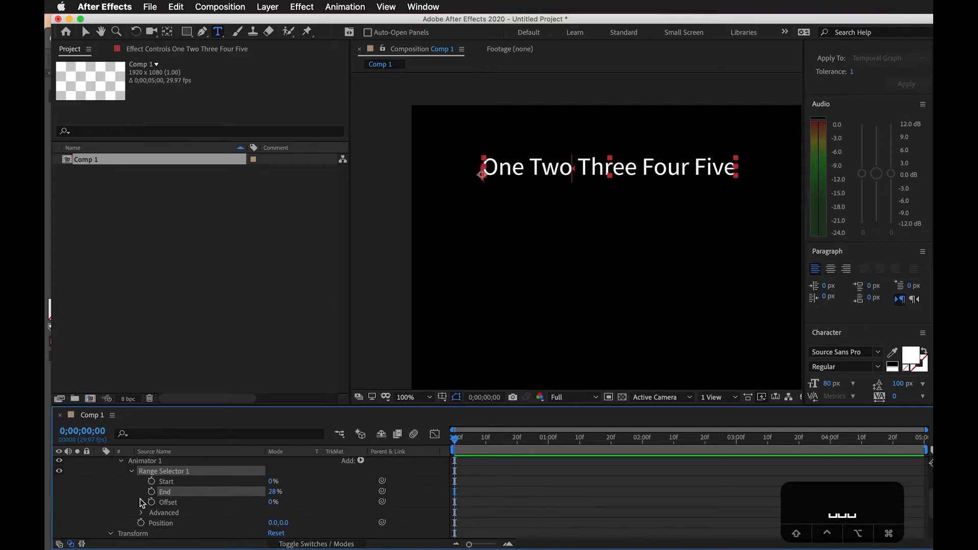
scroll(153, 484, "up", 1)
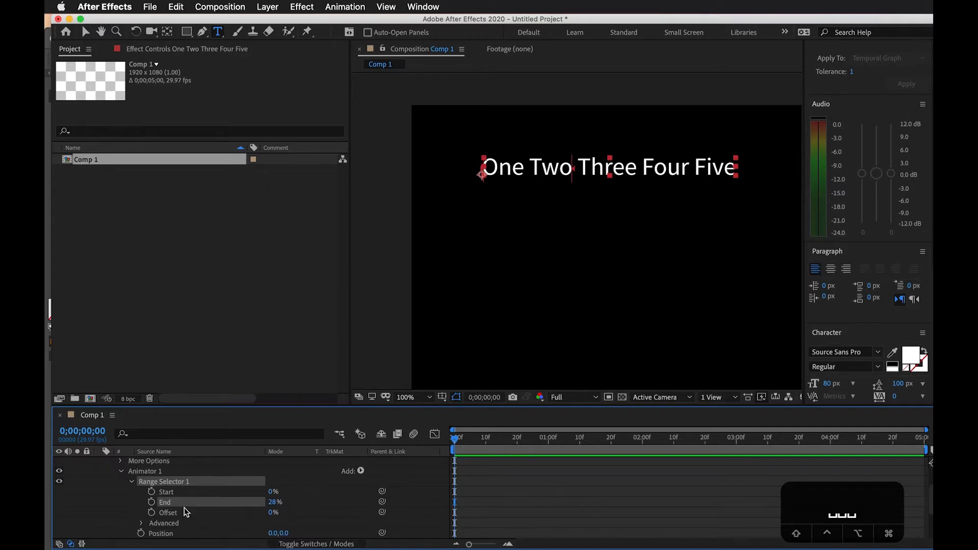
scroll(194, 508, "down", 1)
left_click(288, 524)
left_click_drag(288, 524, 508, 516)
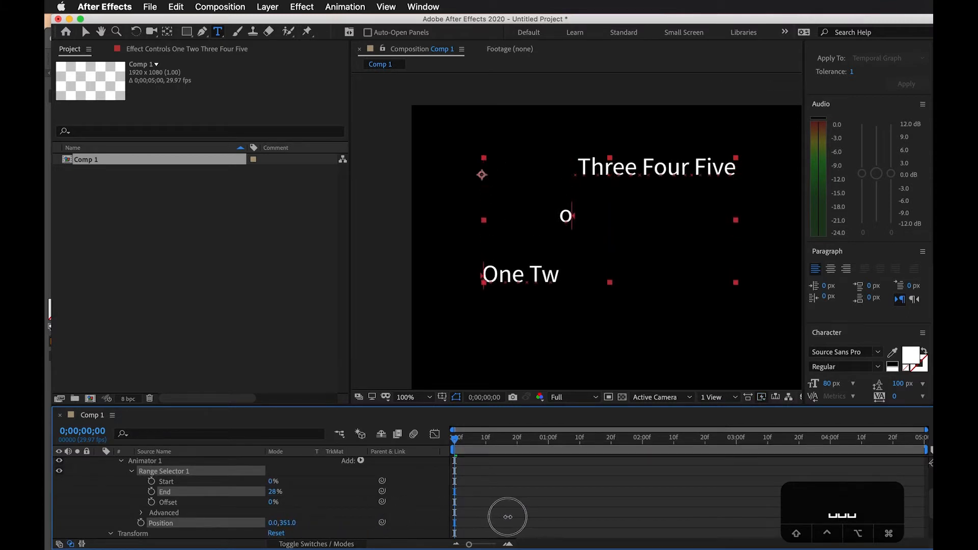
left_click_drag(275, 493, 272, 492)
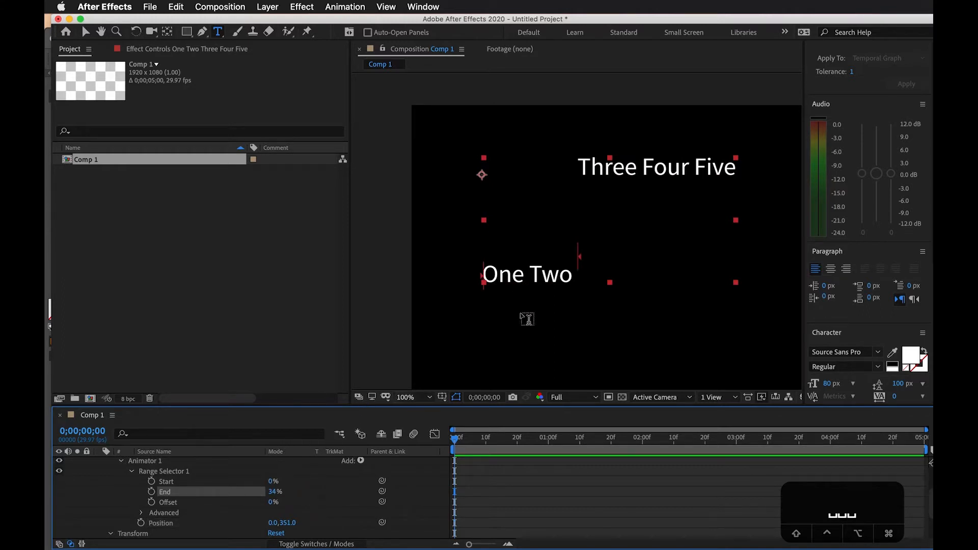
left_click(275, 492)
key("Return")
Keyframe the animator's Position at 0;00;00;00, set its Y value to 0 at 0;00;01;01, and preview the motion
left_click(520, 438)
left_click_drag(492, 443, 383, 441)
left_click_drag(458, 448, 369, 465)
left_click(141, 524)
left_click_drag(481, 441, 551, 439)
left_click_drag(287, 525, 66, 529)
left_click(289, 524)
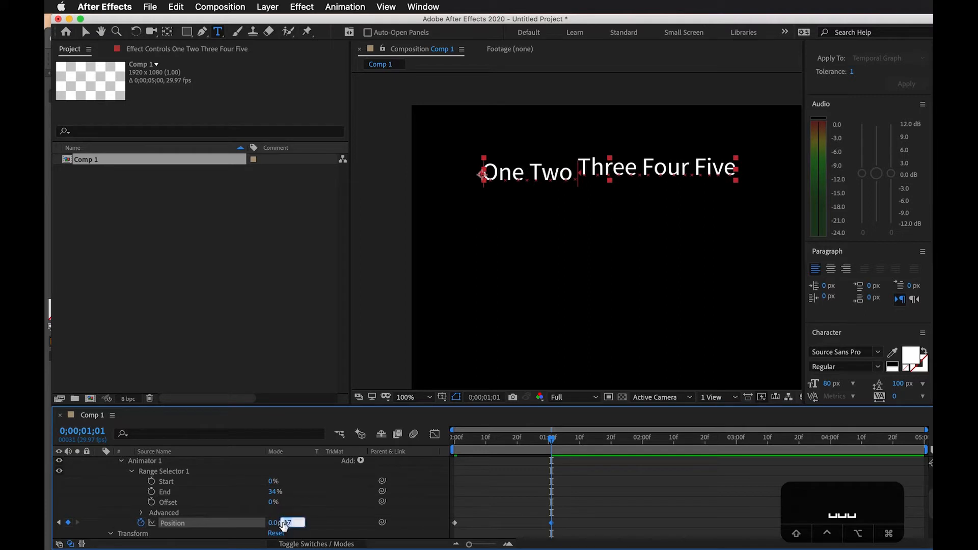
type("0")
key("Return")
left_click_drag(489, 435, 444, 441)
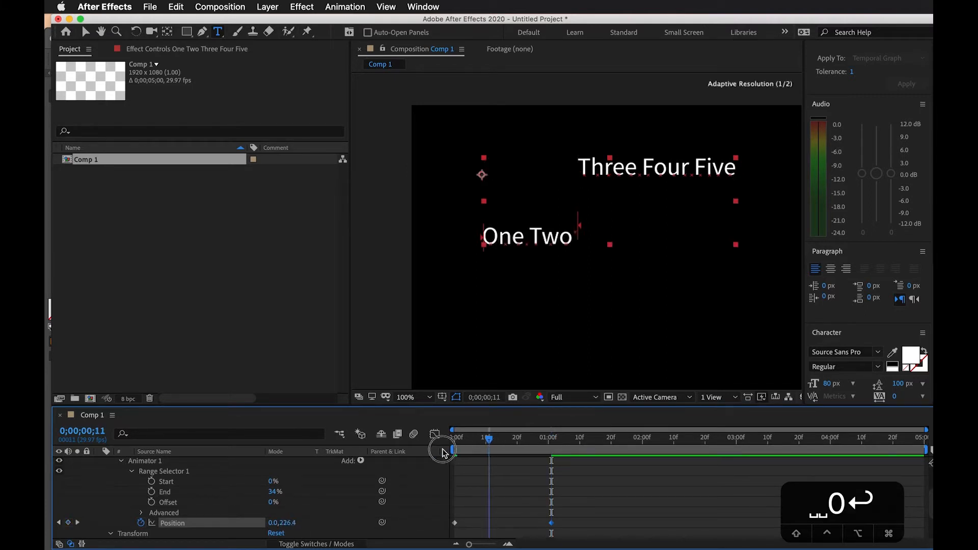
key("space")
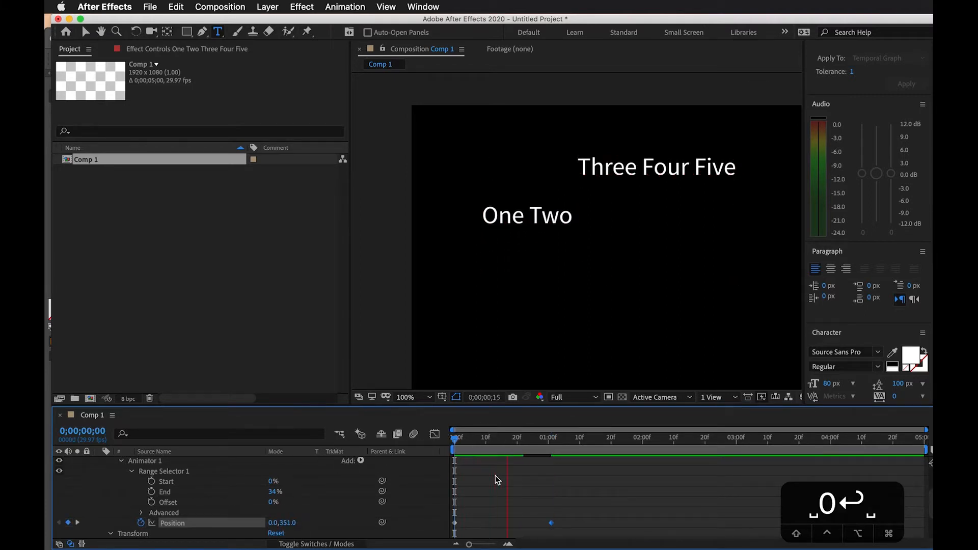
Shorten the Position animation to end at 0;00;00;20 and apply Easy Ease to both keyframes, checking the playback
left_click_drag(552, 523, 441, 517)
key("F9")
left_click_drag(510, 442, 348, 438)
key("space")
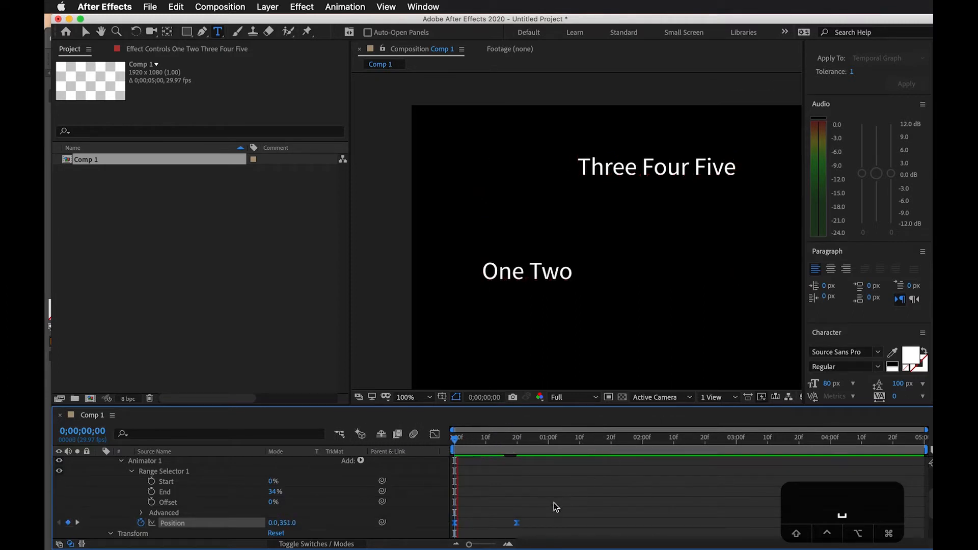
key("space")
mouse_move(491, 442)
left_mouse_down()
mouse_move(443, 440)
mouse_move(522, 439)
mouse_move(451, 441)
mouse_move(500, 447)
left_mouse_up()
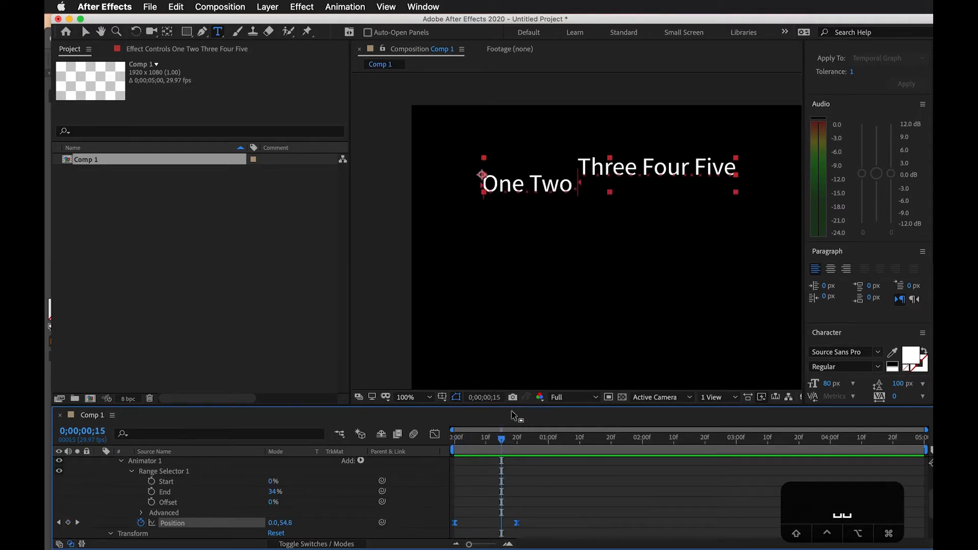
Delete both Position keyframes with the current time at 0;00;00;25
left_click_drag(502, 442, 533, 439)
left_click_drag(539, 533, 432, 503)
key("BackSpace")
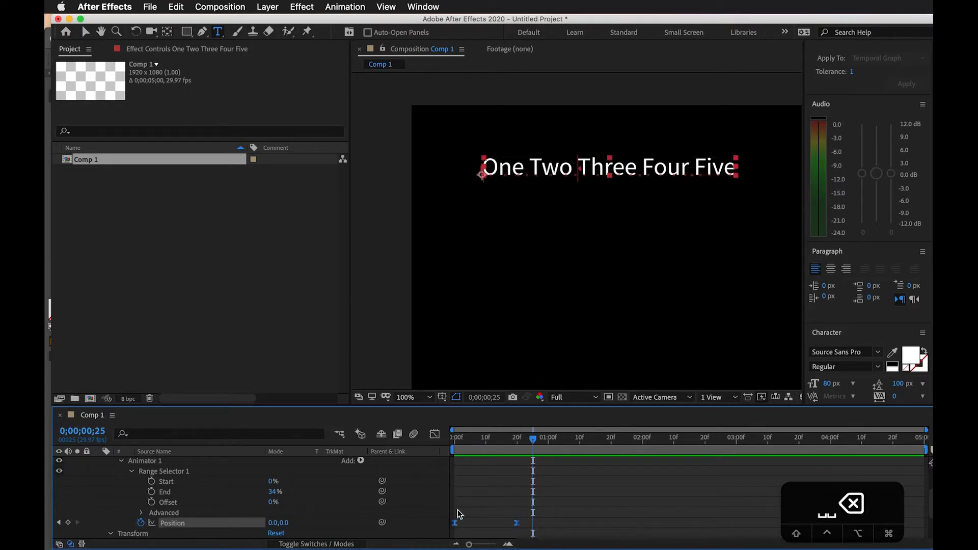
Set the range selector's End to 0%
left_click_drag(271, 498, 233, 498)
left_click(274, 492)
type("0")
key("Return")
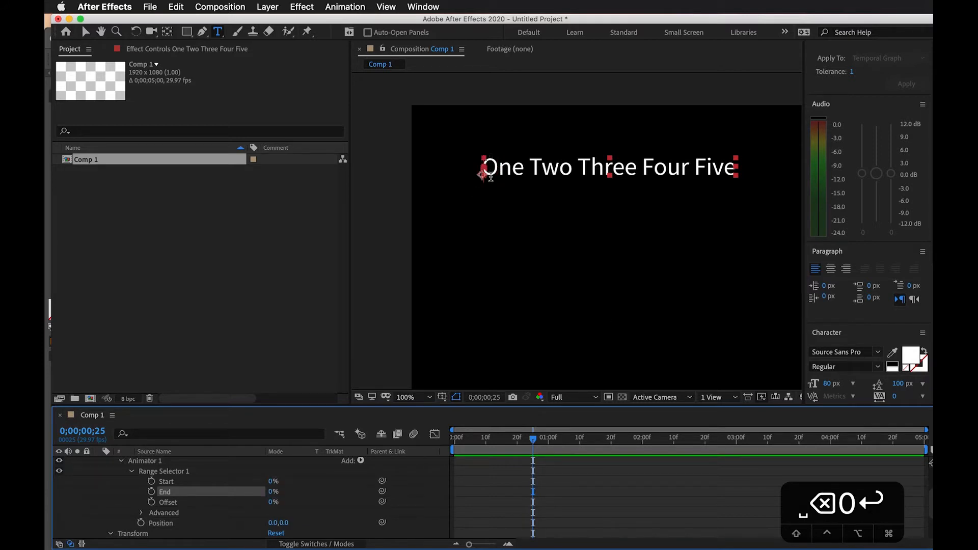
Set the range selector's End to 100% and the animator's Position to 0.0, 353.0
left_click_drag(284, 524, 411, 517)
left_click_drag(269, 493, 377, 487)
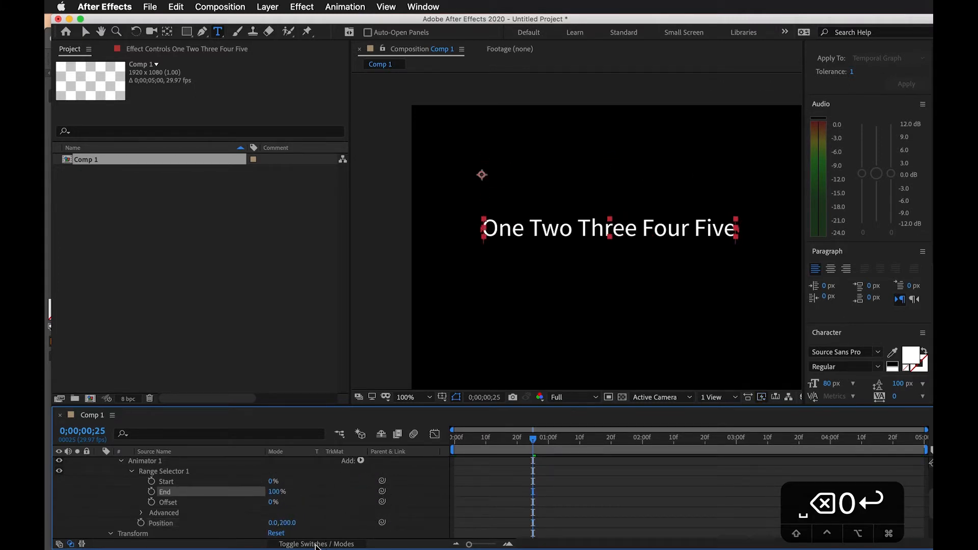
left_click_drag(285, 523, 386, 520)
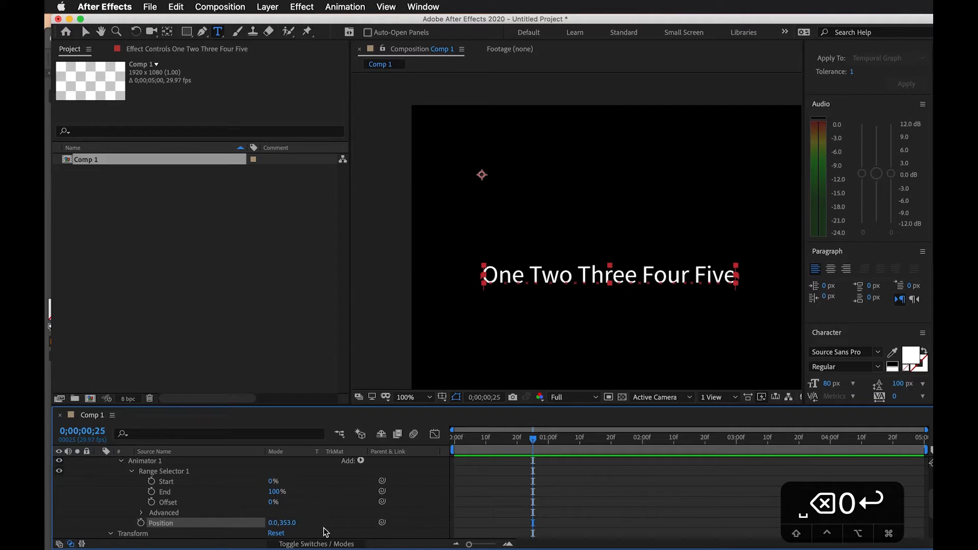
Play back the text from the start of the composition to check for motion
left_click_drag(535, 438, 385, 442)
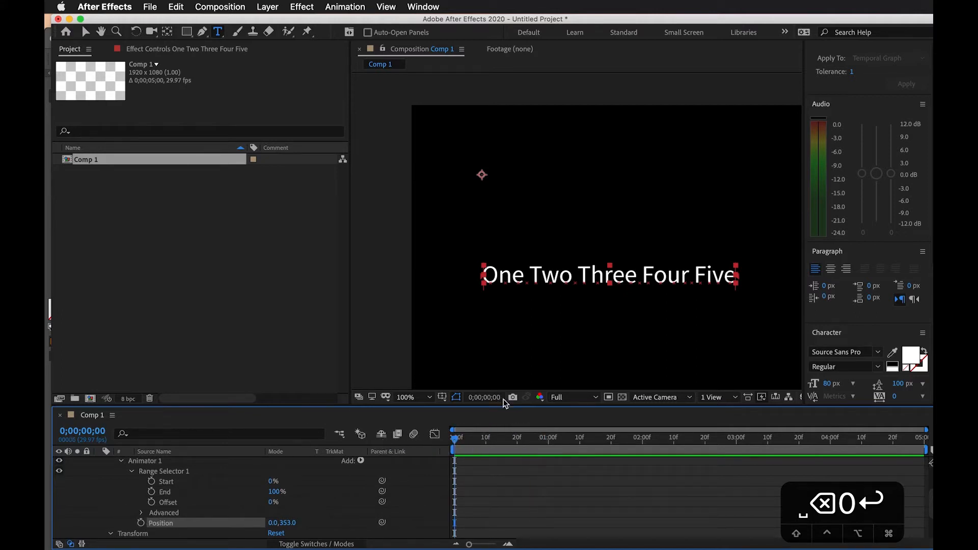
key("space")
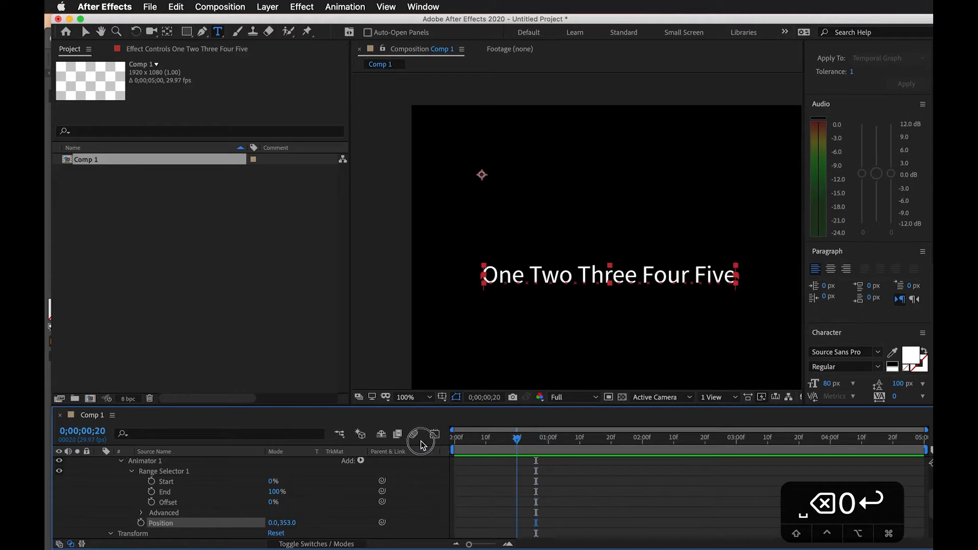
left_click(514, 438)
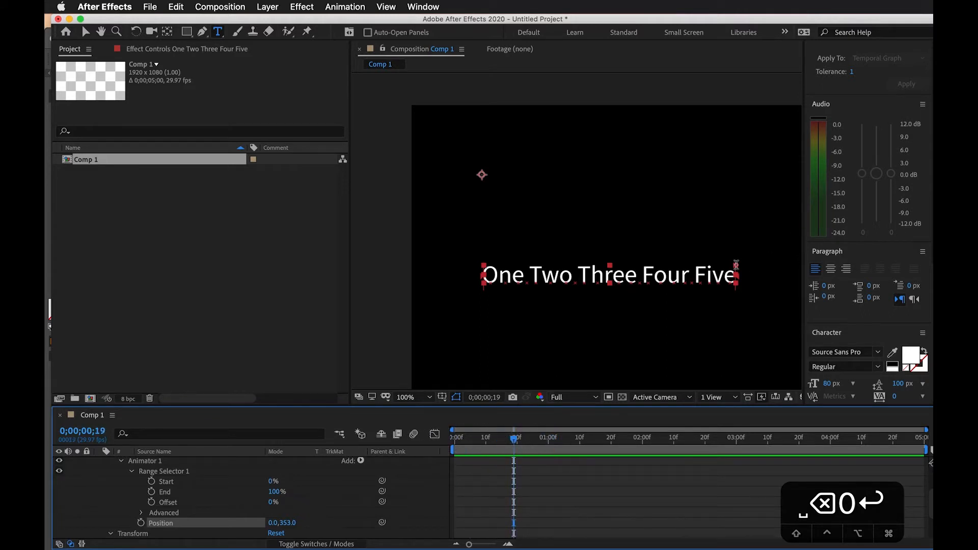
Keyframe the range selector's End at 100% at 0;00;00;00 and at 0% at 0;00;00;25
left_click_drag(516, 444, 452, 438)
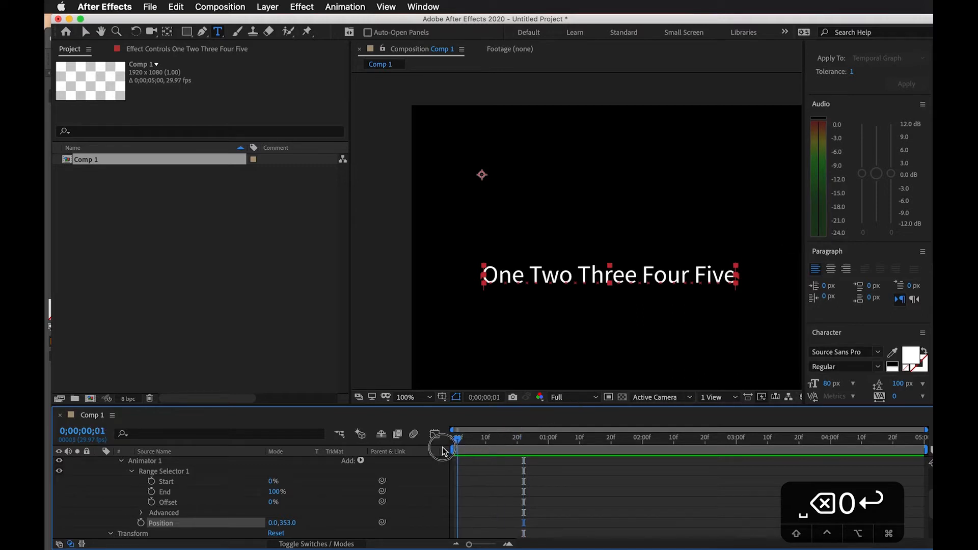
left_click(151, 492)
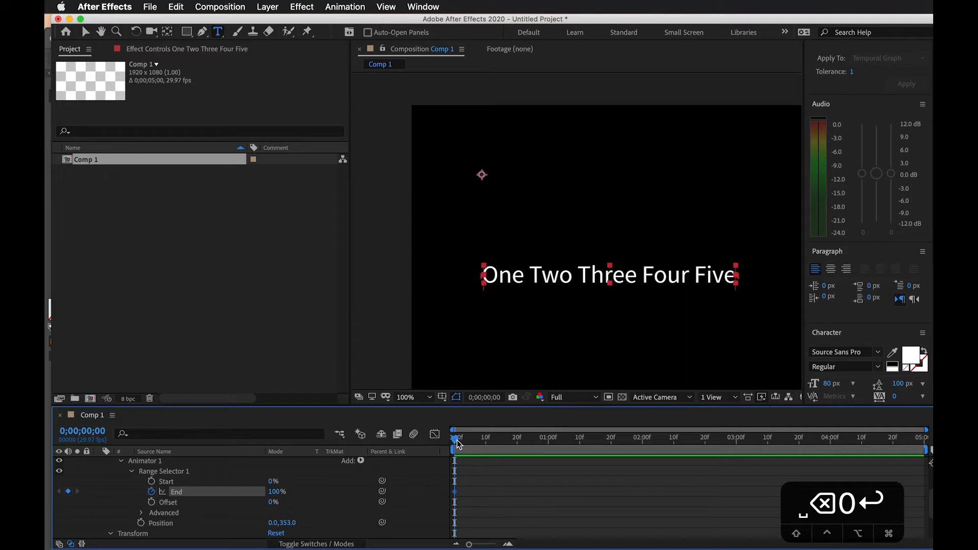
left_click_drag(459, 441, 477, 439)
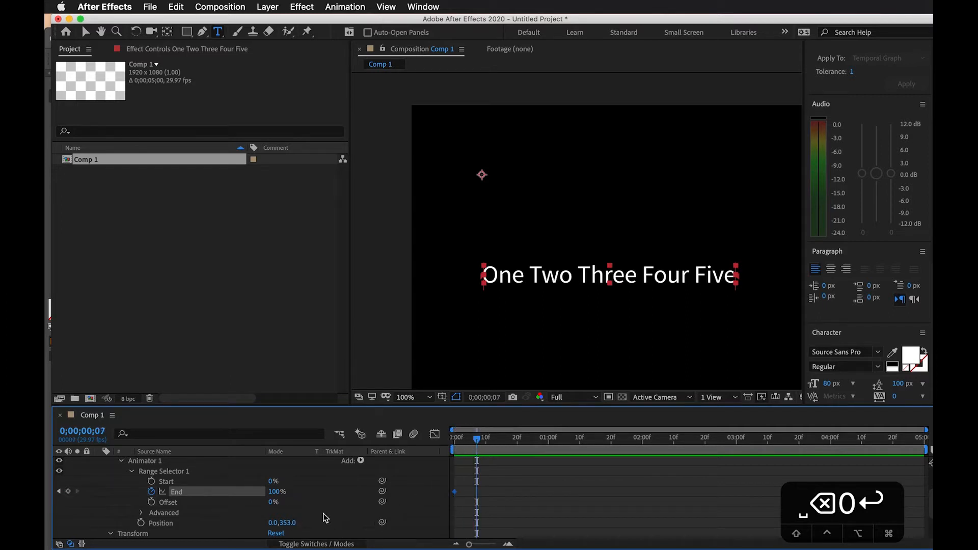
left_click_drag(474, 438, 533, 454)
left_click(276, 493)
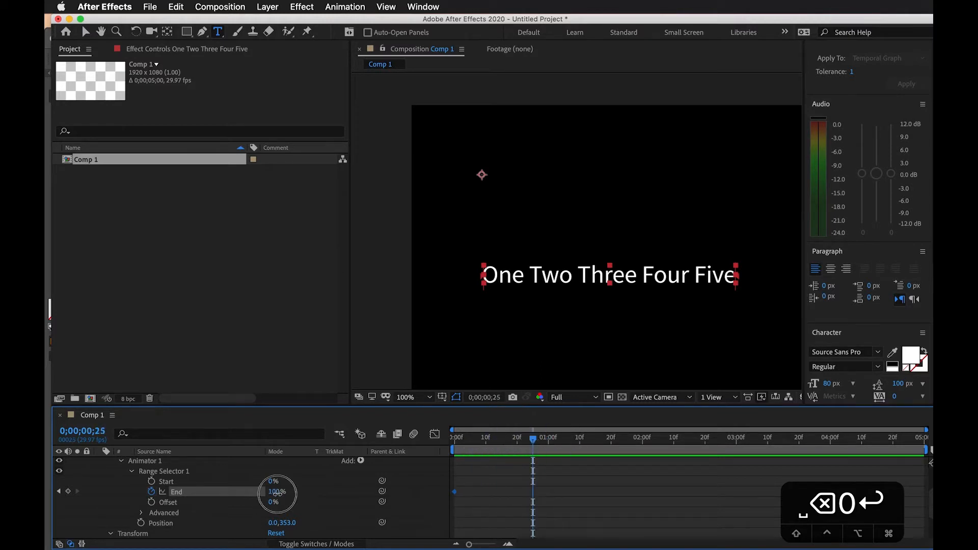
left_click_drag(277, 492, 249, 499)
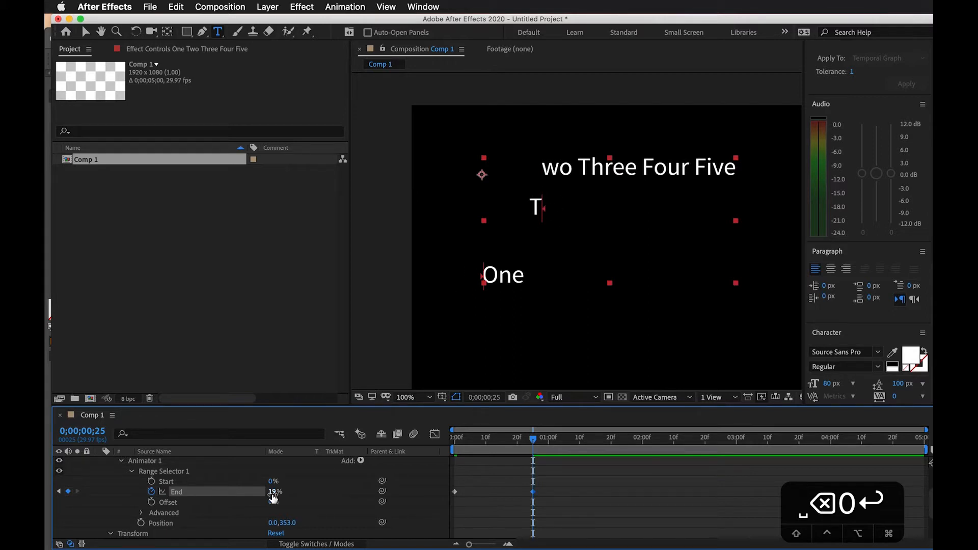
left_click_drag(273, 497, 247, 497)
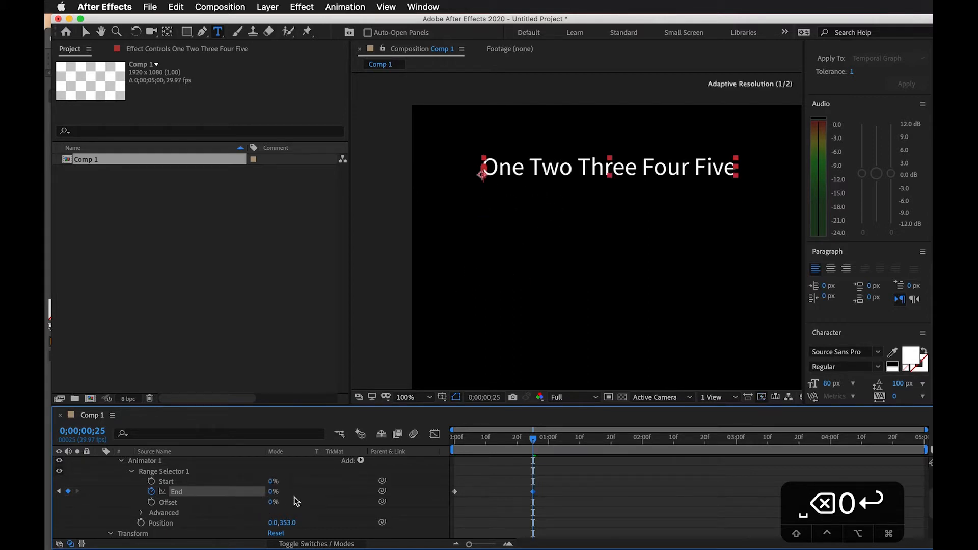
Preview the letter-by-letter End animation from the start of the composition
left_click_drag(515, 436, 380, 444)
key("space")
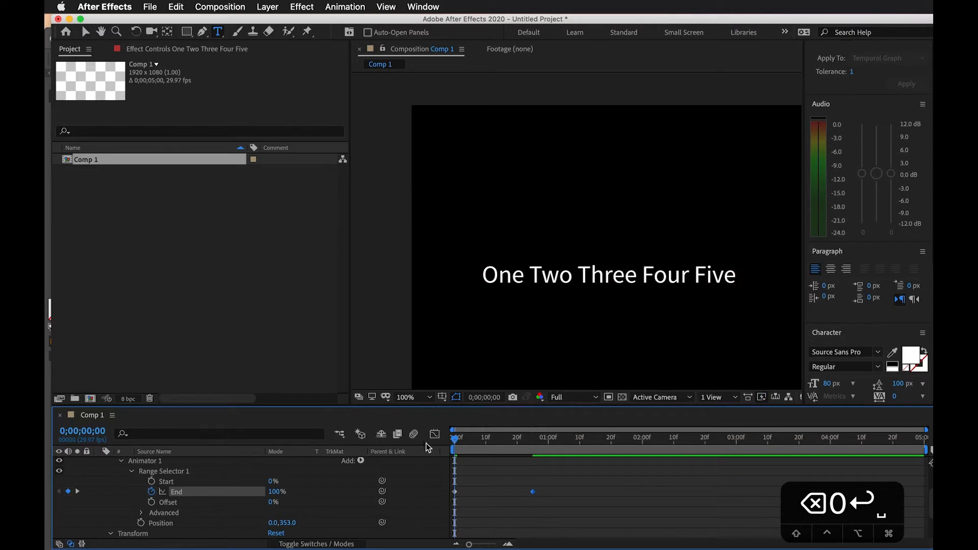
key("space")
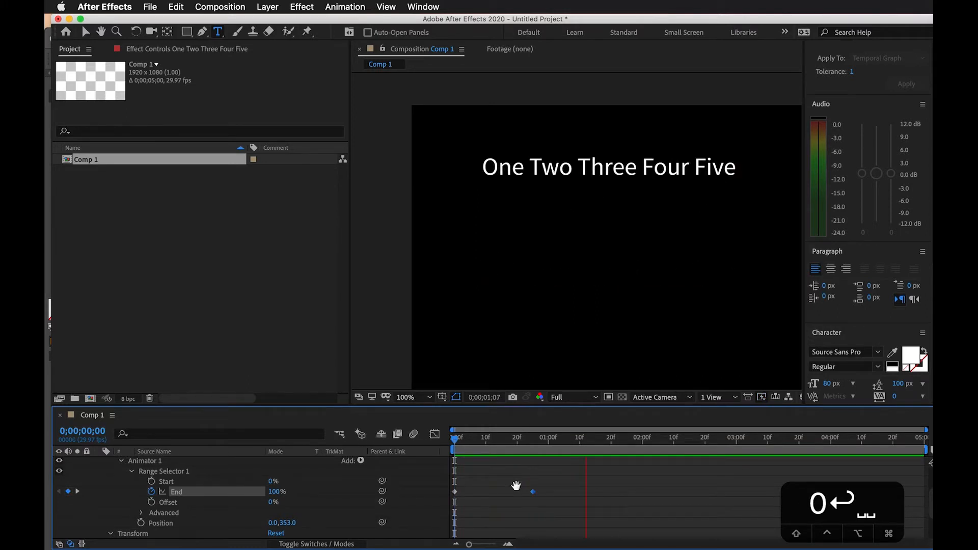
Move the second End keyframe to about 0;00;00;22, apply Easy Ease to both keyframes, and preview the motion
scroll(516, 489, "down", 2)
left_click(521, 442)
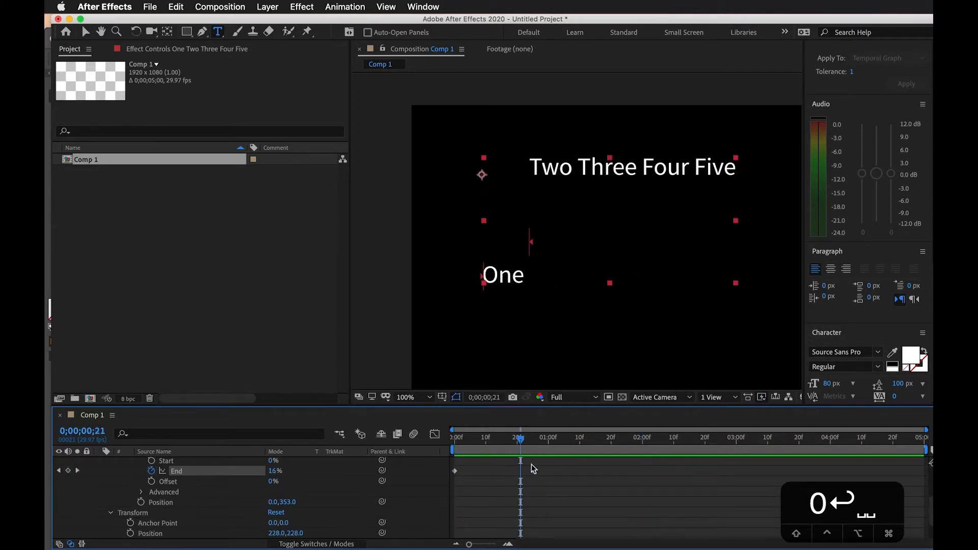
mouse_move(534, 470)
left_mouse_down()
mouse_move(514, 494)
mouse_move(453, 485)
left_mouse_up()
scroll(534, 491, "up", 2)
left_click_drag(564, 485, 438, 505)
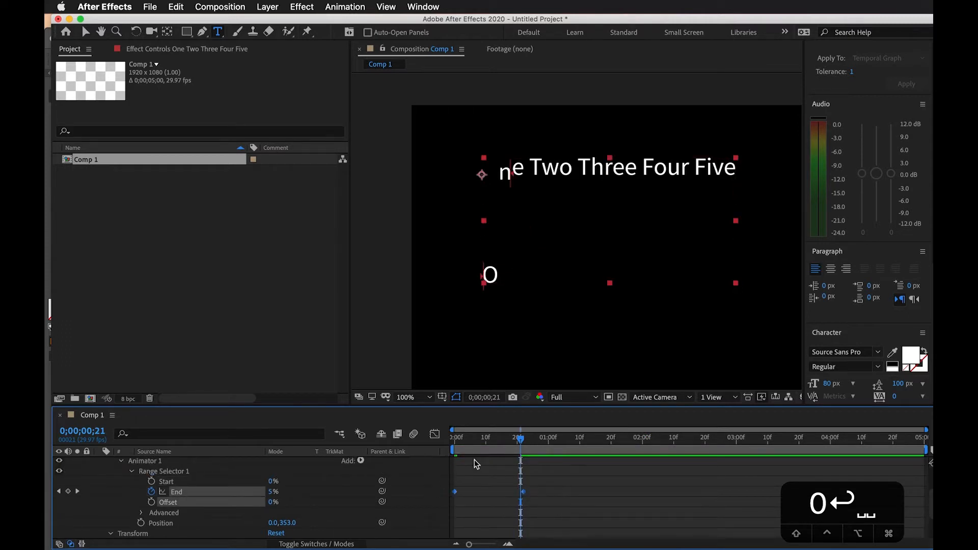
key("F9")
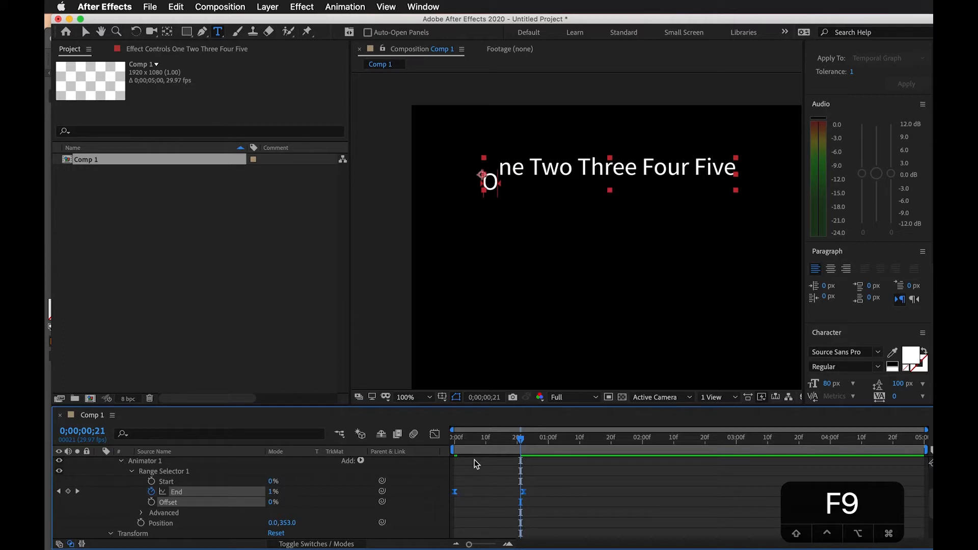
key("space")
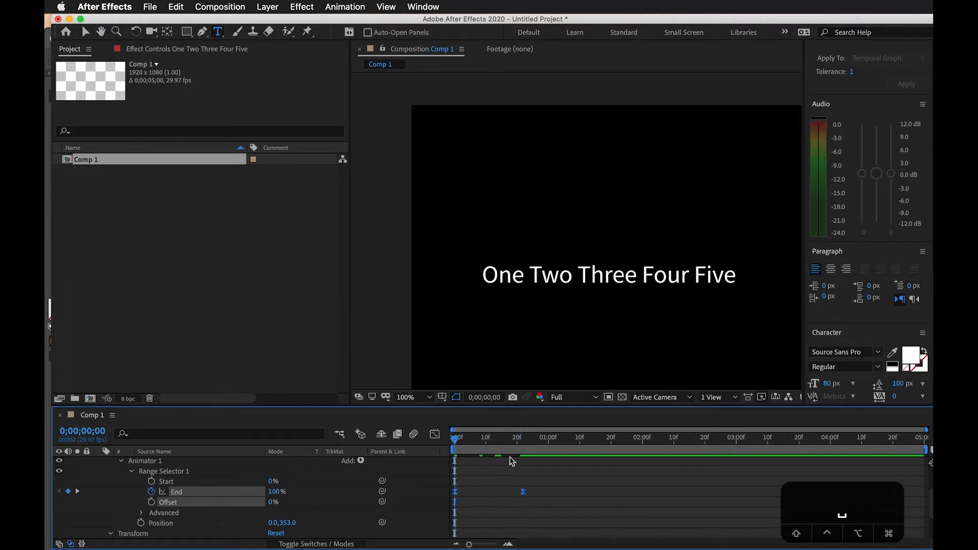
key("space")
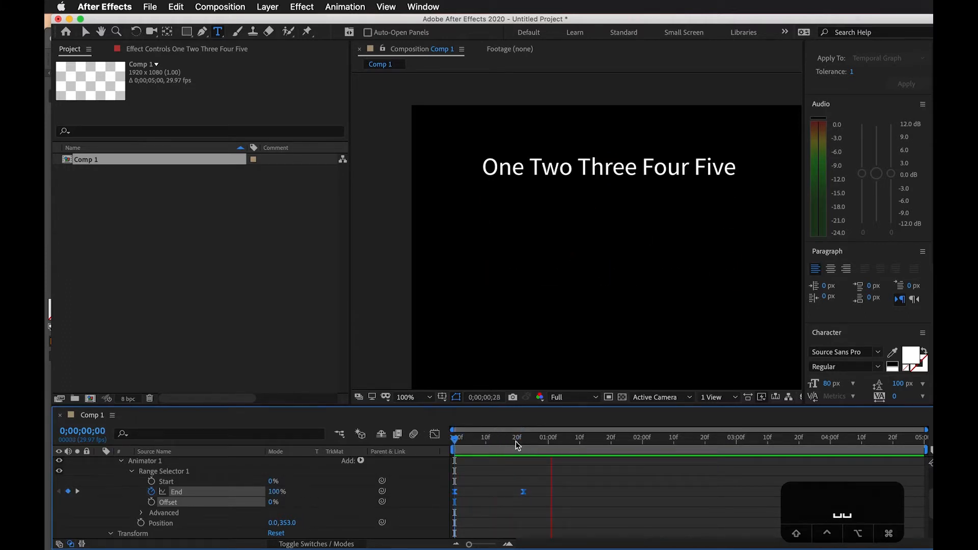
left_click(492, 444)
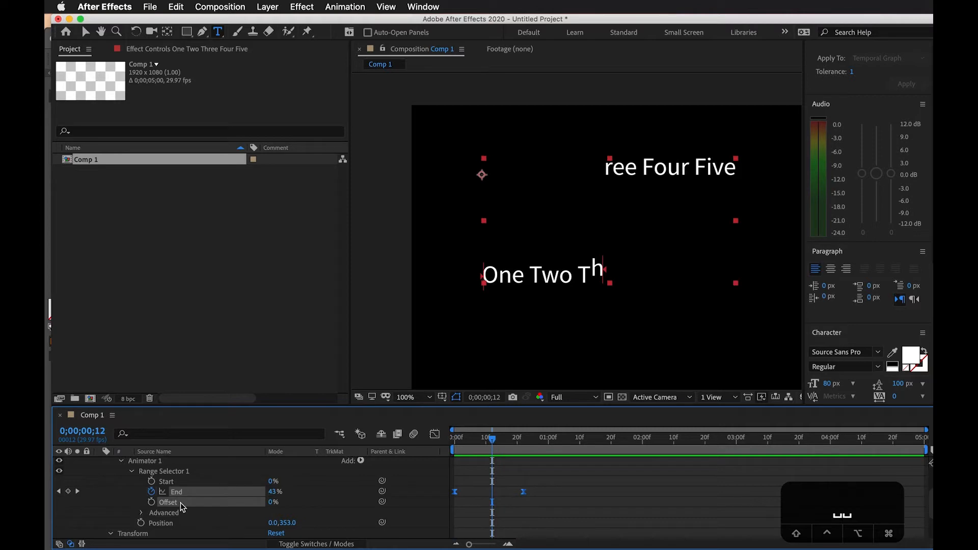
In the range selector's Advanced options, set Ease High to 99% and Ease Low to 100%, checking the playback
left_click(141, 513)
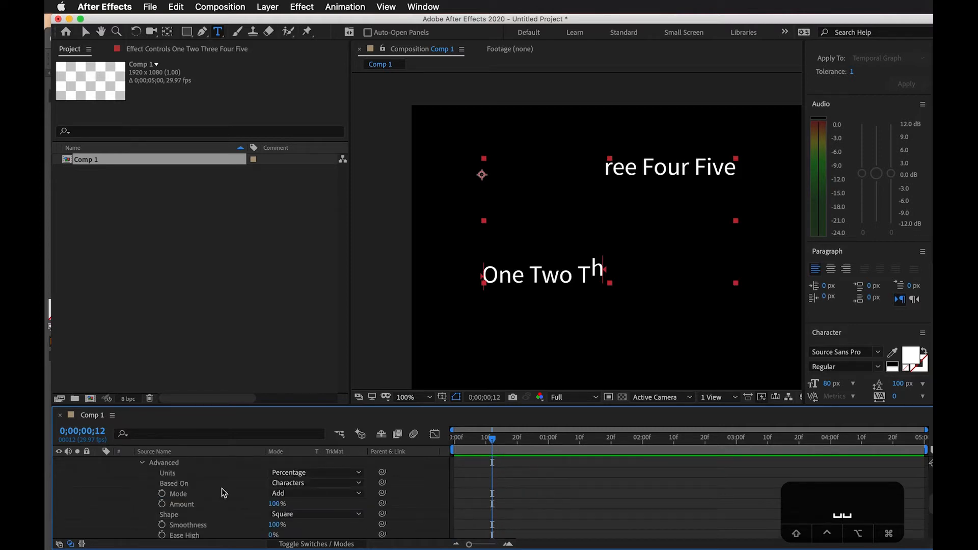
scroll(346, 534, "down", 1)
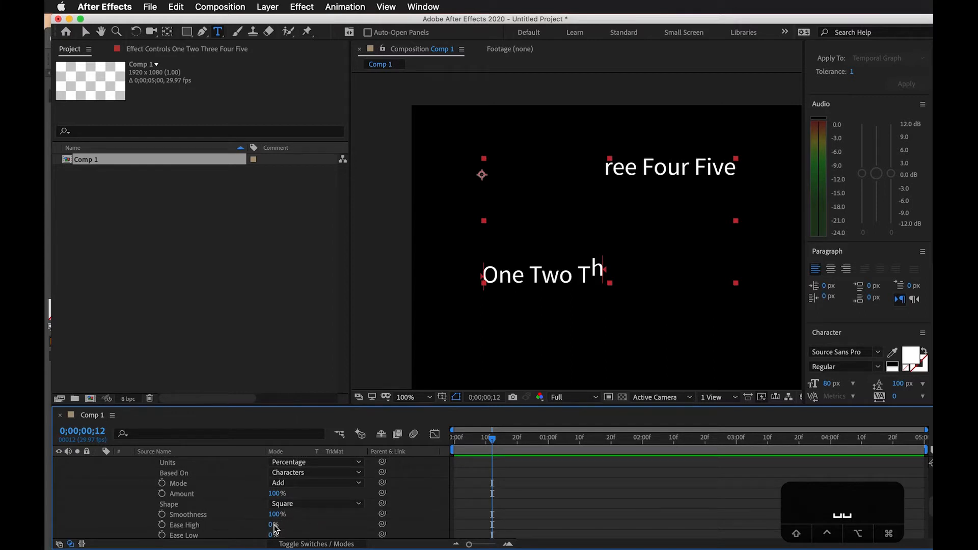
left_click_drag(272, 528, 323, 522)
left_click_drag(491, 439, 390, 442)
key("space")
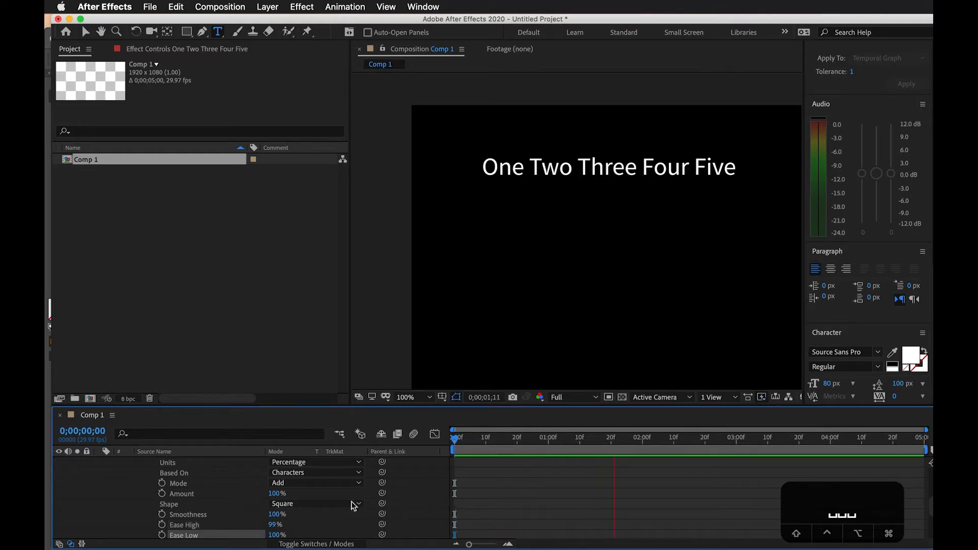
key("space")
left_click_drag(477, 442, 438, 445)
key("space")
left_click(451, 448)
left_click_drag(451, 448, 483, 442)
Move the last End keyframe out to about 0;00;01;12 and preview the slower animation
scroll(510, 488, "up", 5)
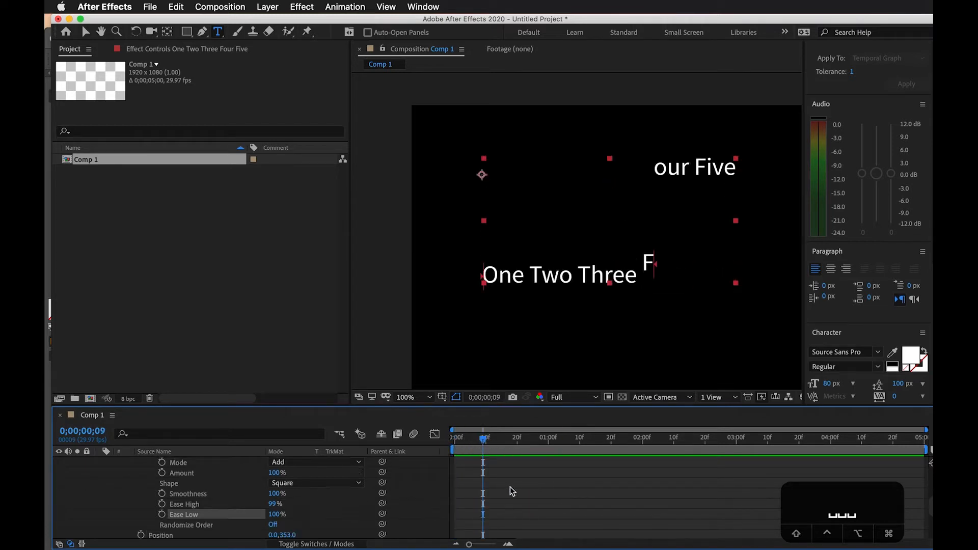
scroll(525, 530, "up", 2)
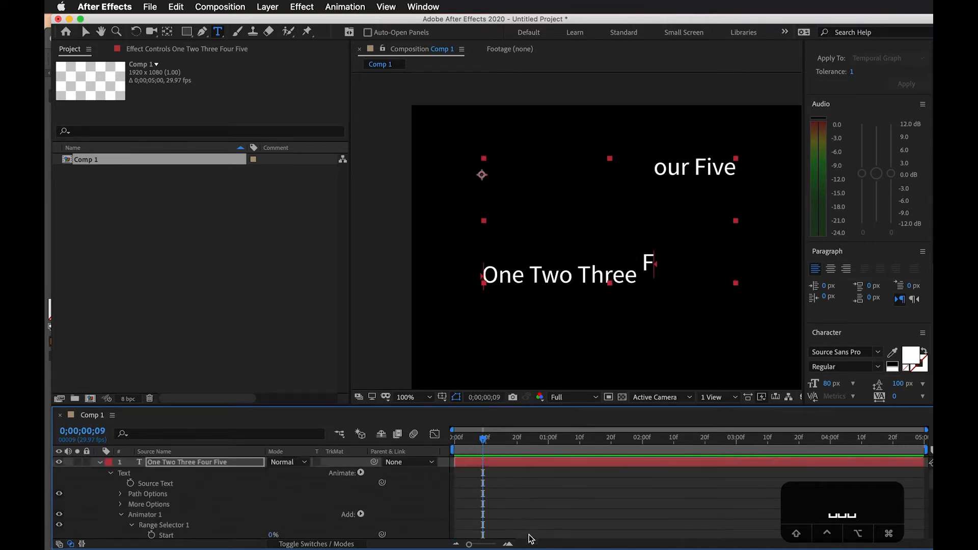
scroll(514, 507, "down", 4)
left_click_drag(520, 504, 586, 504)
left_click(462, 441)
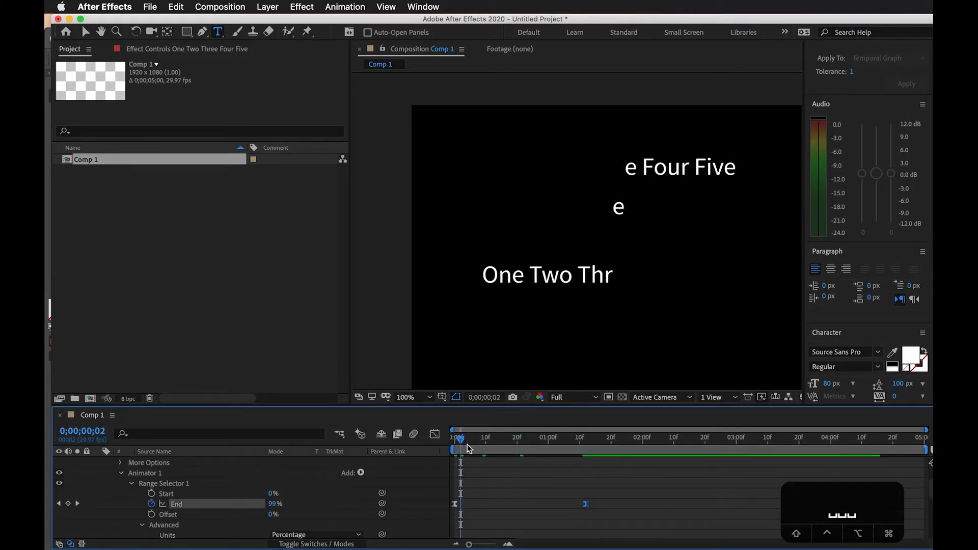
key("space")
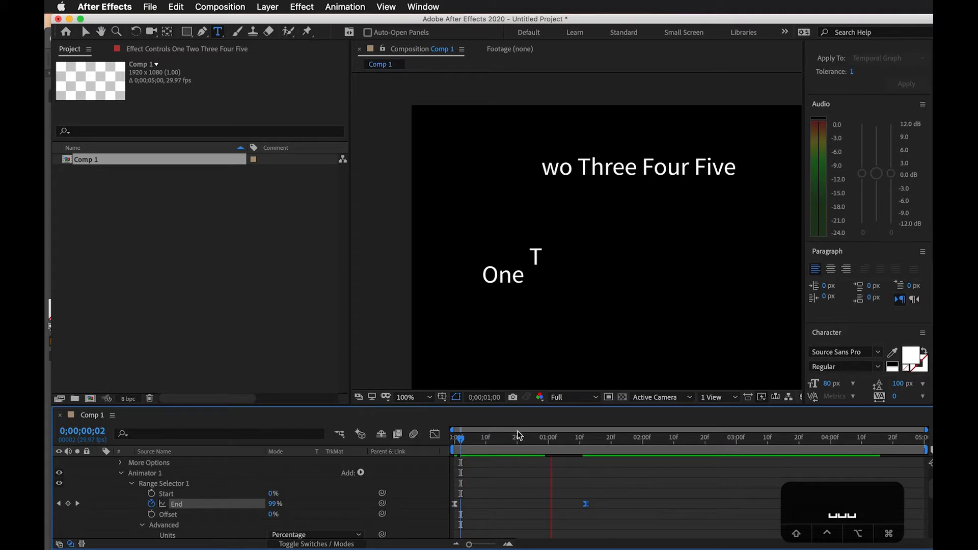
Step back and forth through the frames around 0;00;01;03 to examine how each letter moves
left_click_drag(573, 439, 564, 441)
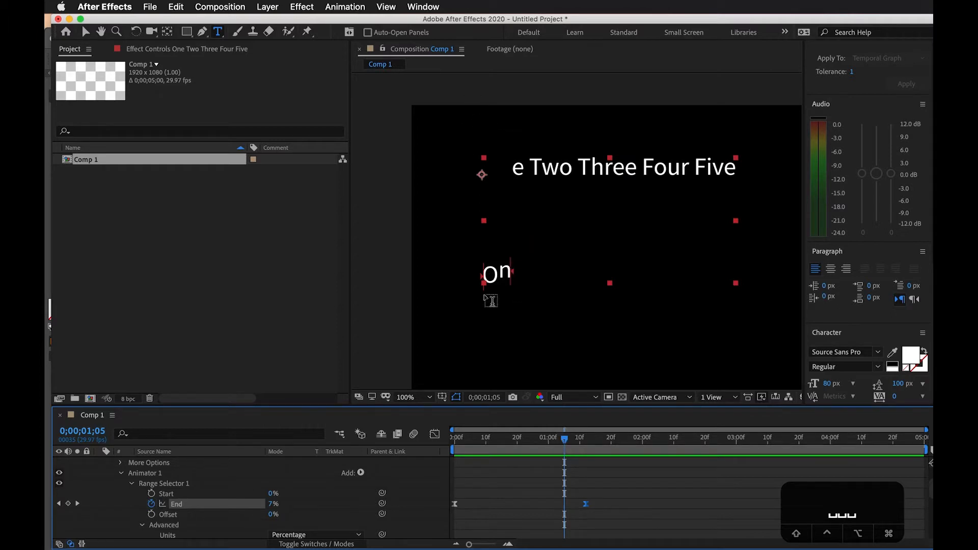
left_click_drag(565, 443, 565, 442)
key("Page_Up")
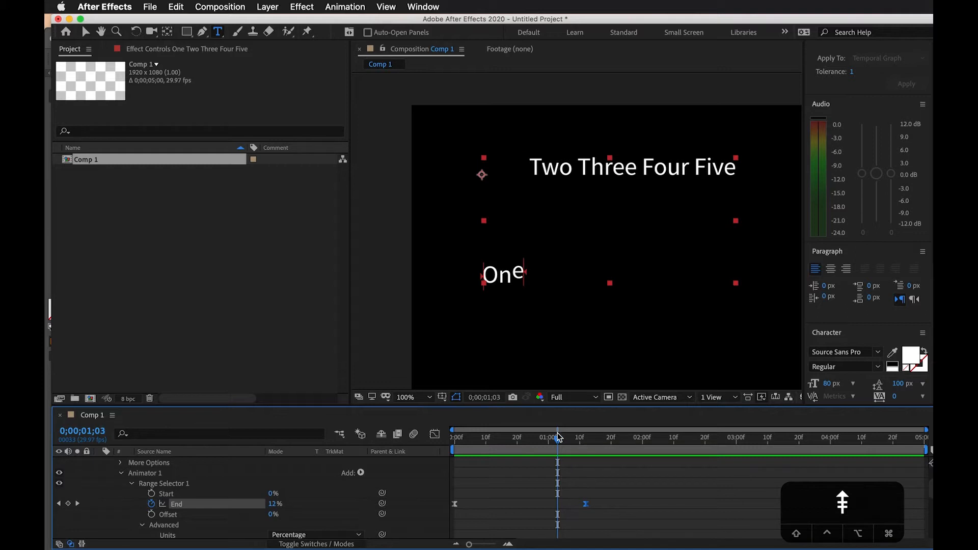
key("Page_Down")
key("Page_Up")
key("Page_Down")
key("Page_Up")
key("Page_Down")
key("Page_Up")
key("Page_Down")
key("Page_Up")
mouse_move(559, 447)
left_mouse_down()
mouse_move(471, 439)
mouse_move(552, 439)
left_mouse_up()
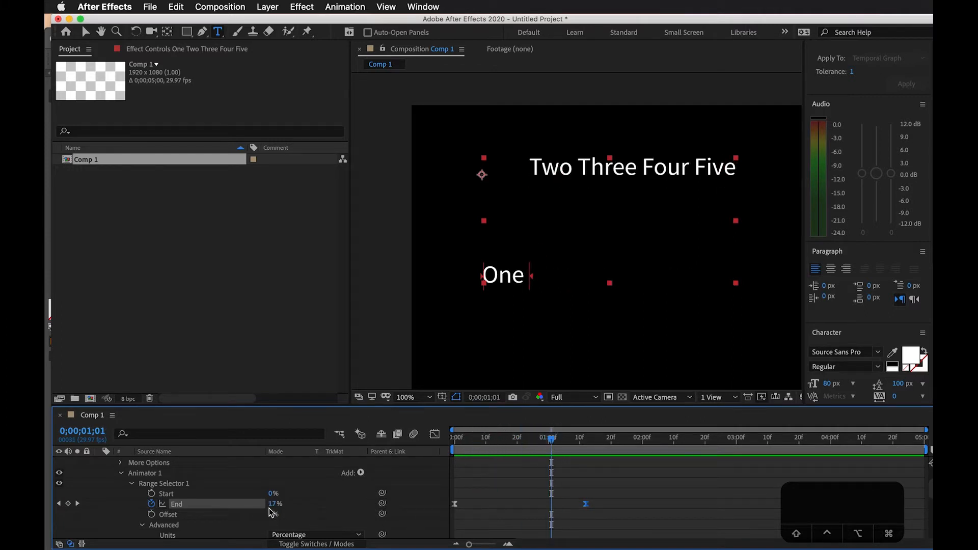
Try the Round shape for the range selector and step back through the frames to 0;00;00;25
scroll(339, 506, "down", 5)
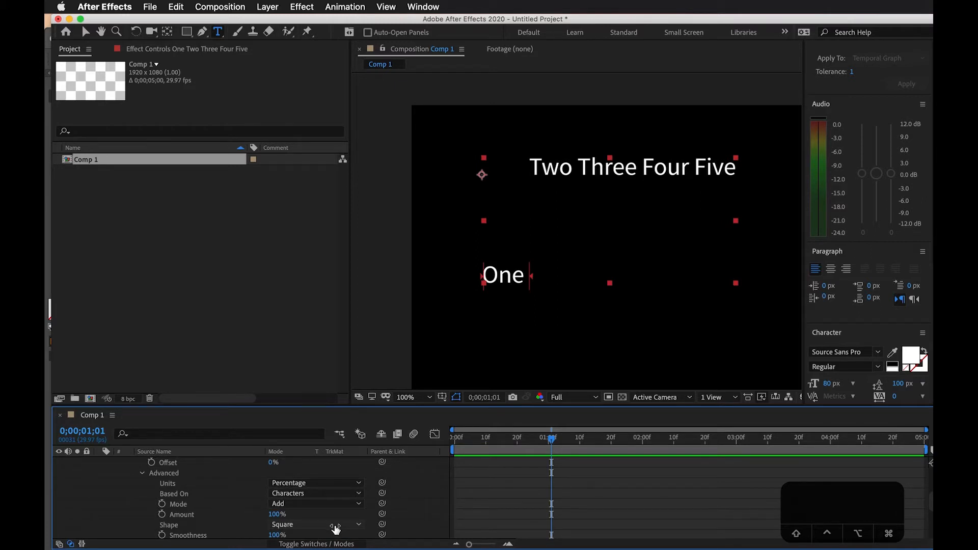
left_click(336, 528)
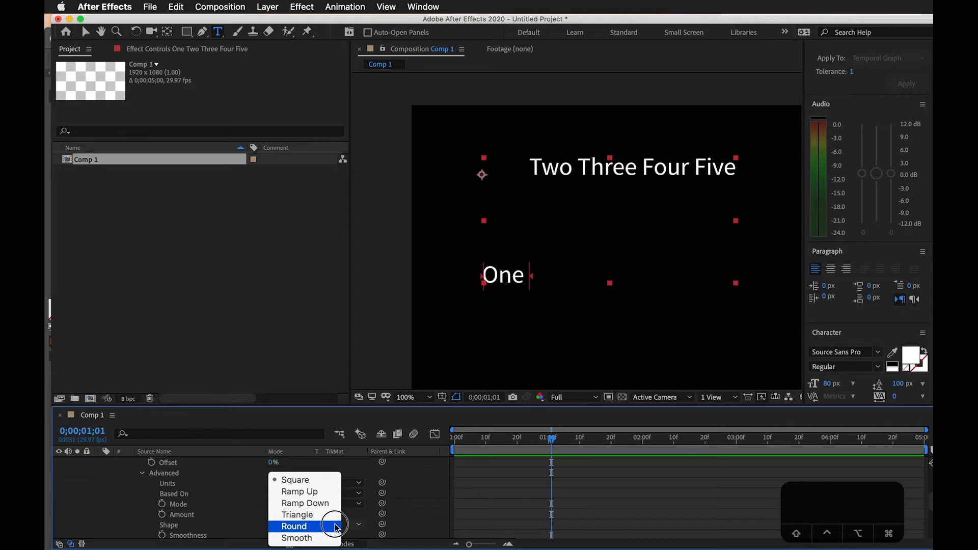
left_click(309, 527)
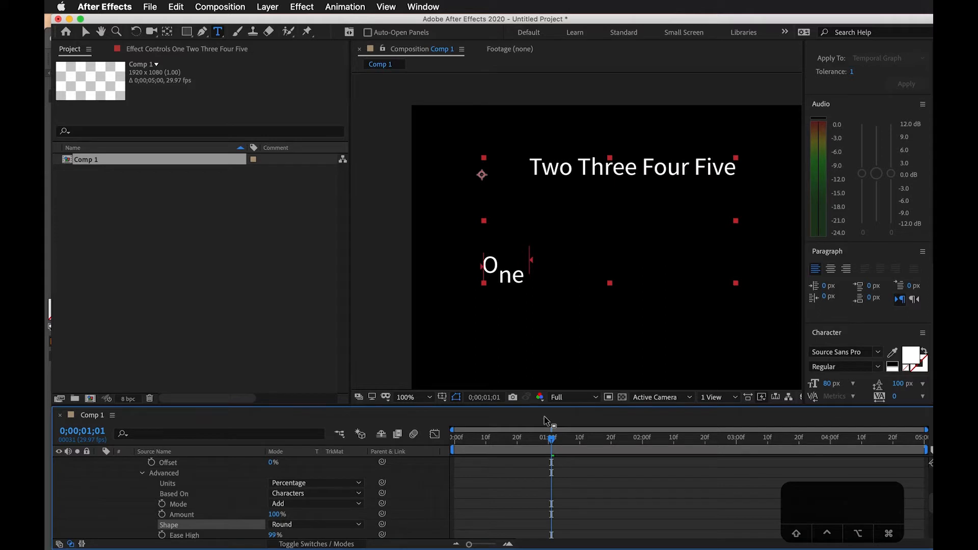
key("Page_Down")
key("Page_Up")
key("Page_Up")
key("Page_Up")
key("Page_Up")
key("Page_Up")
key("Page_Up")
key("Page_Up")
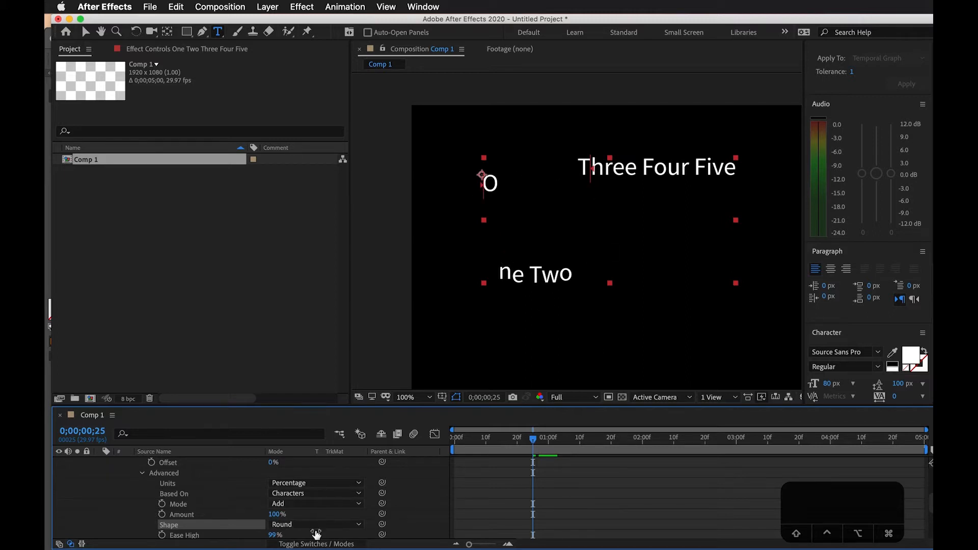
Set the range selector's Shape to Ramp Up
left_click(359, 525)
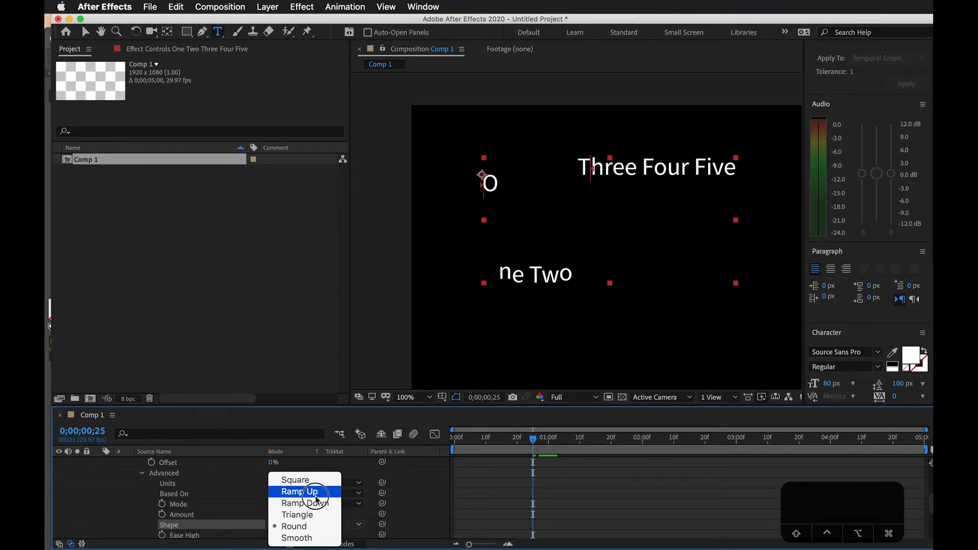
left_click(316, 496)
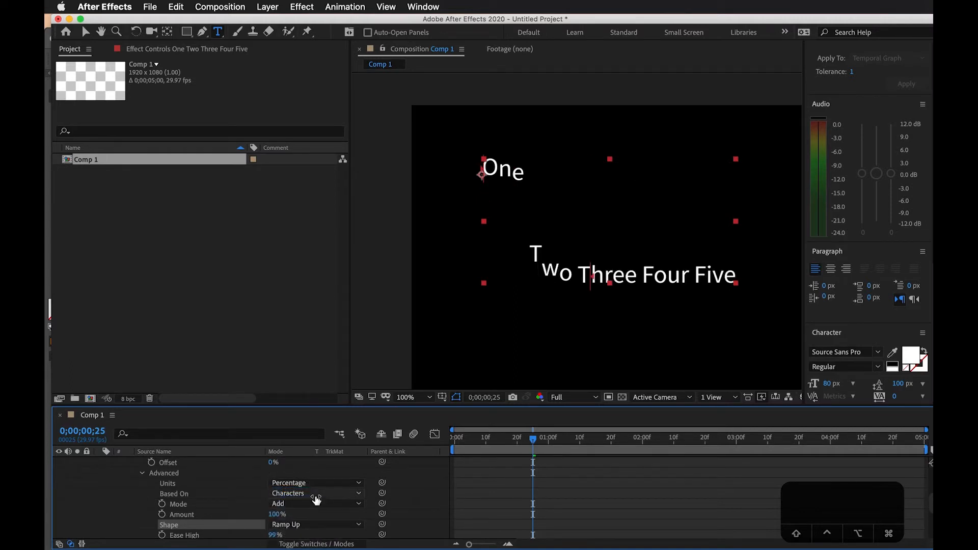
Scrub through the first second and preview the Ramp Up animation from the start to examine how the letters move
left_click_drag(530, 443, 486, 443)
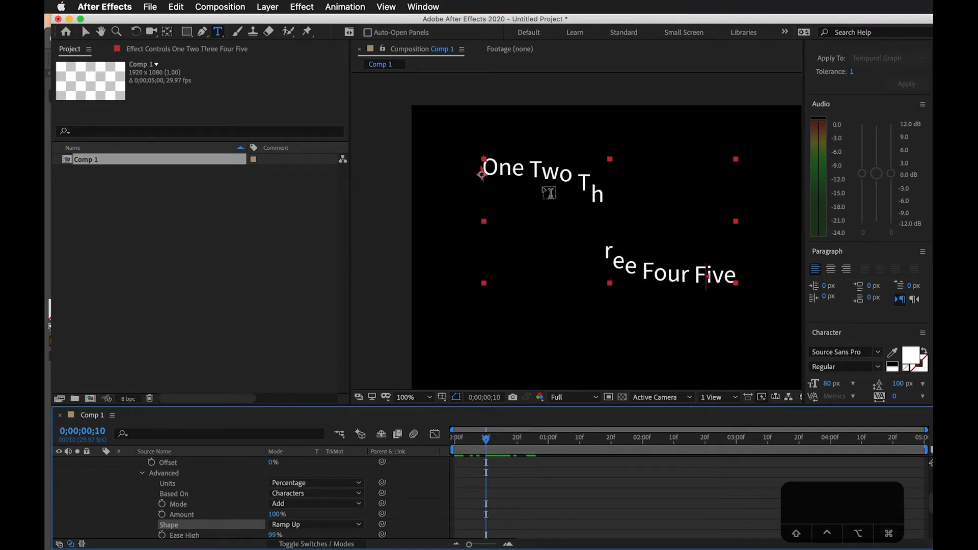
left_click_drag(502, 439, 368, 465)
key("space")
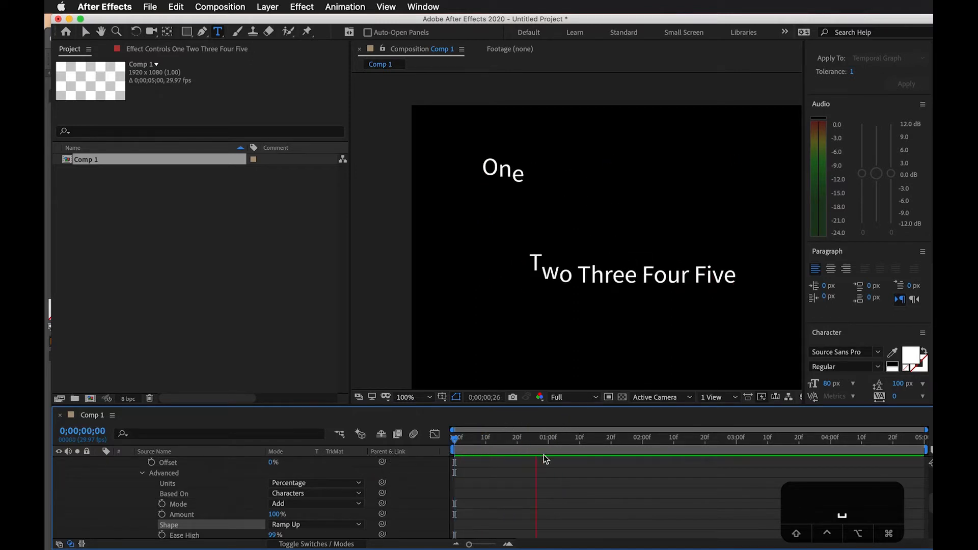
key("space")
key("space")
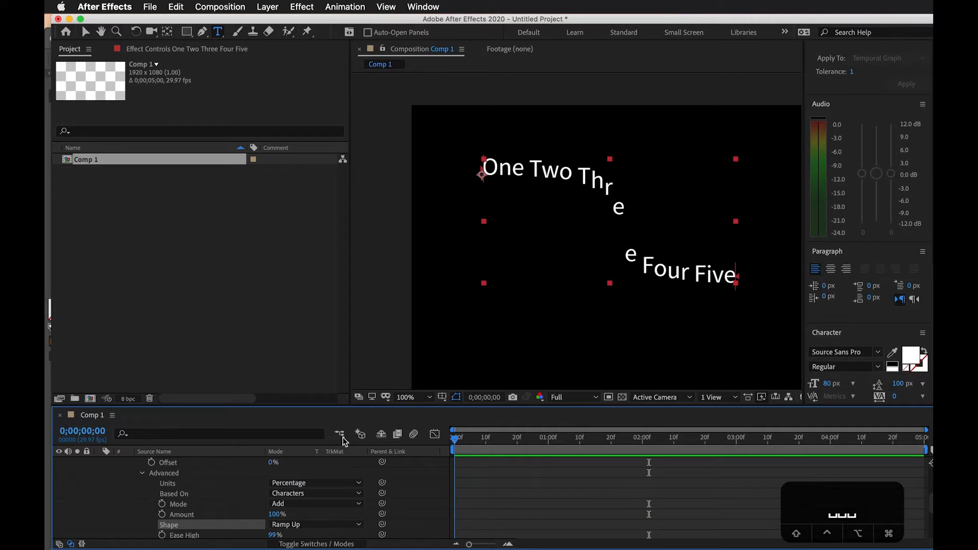
left_click_drag(557, 442, 419, 478)
left_click_drag(468, 441, 415, 447)
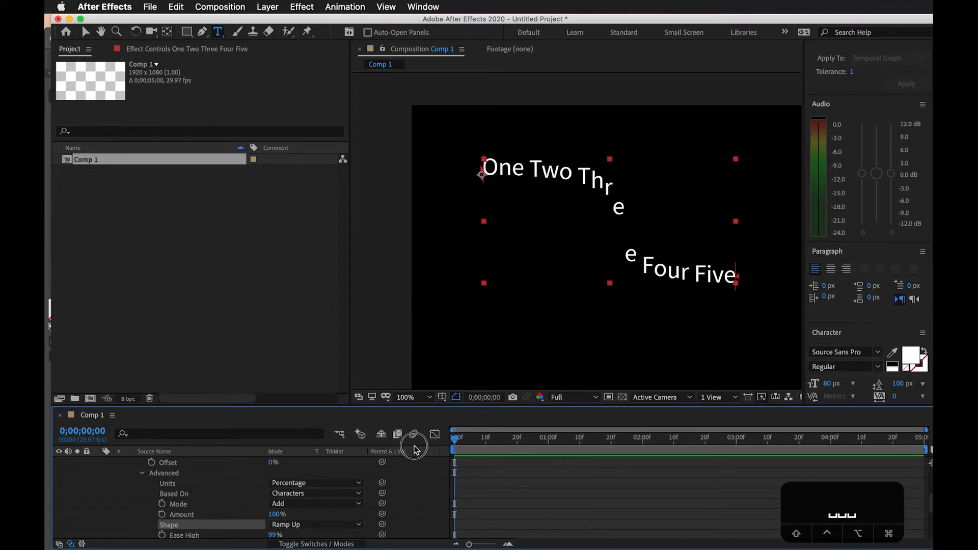
Switch the range selector's Shape to Square for comparison and set it back to Ramp Up
left_click(358, 525)
left_click(311, 477)
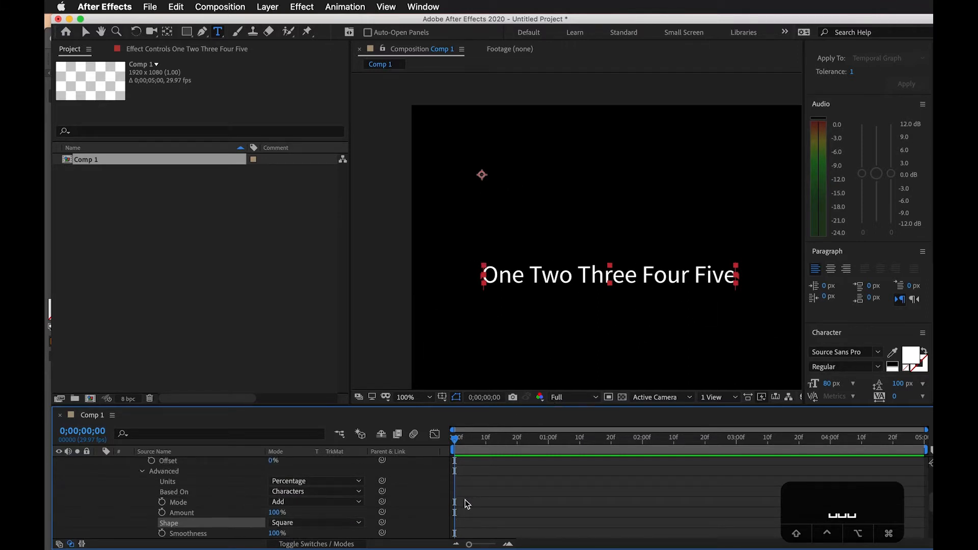
scroll(467, 504, "up", 3)
scroll(467, 504, "down", 2)
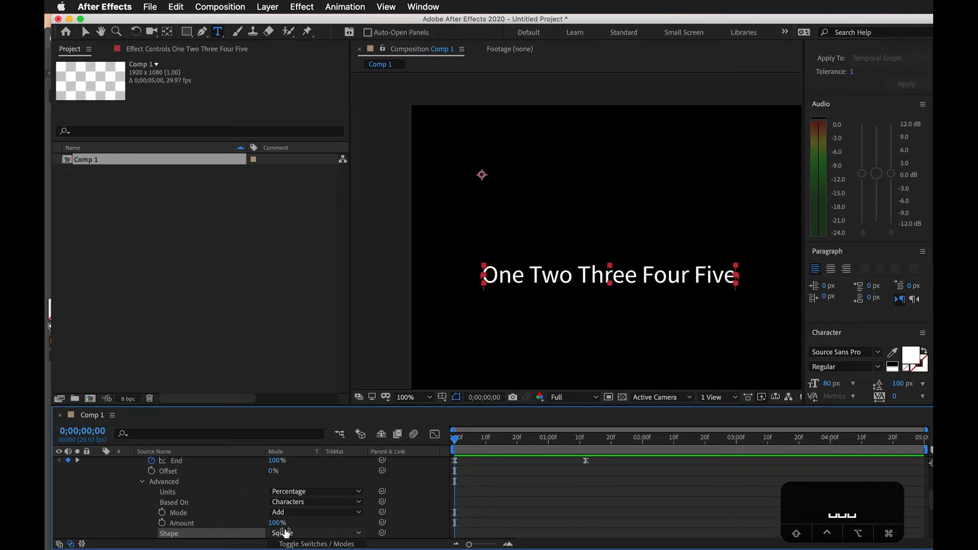
left_click(321, 537)
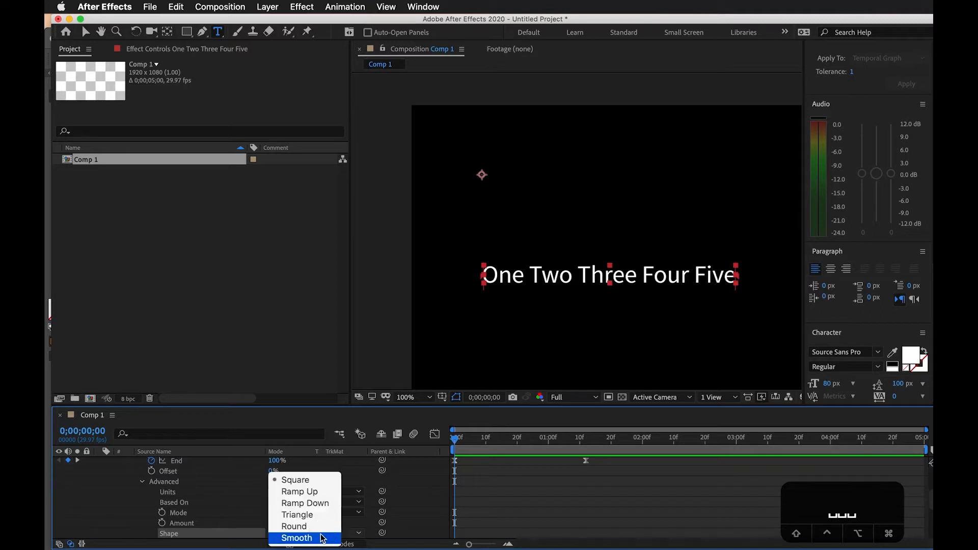
left_click(321, 495)
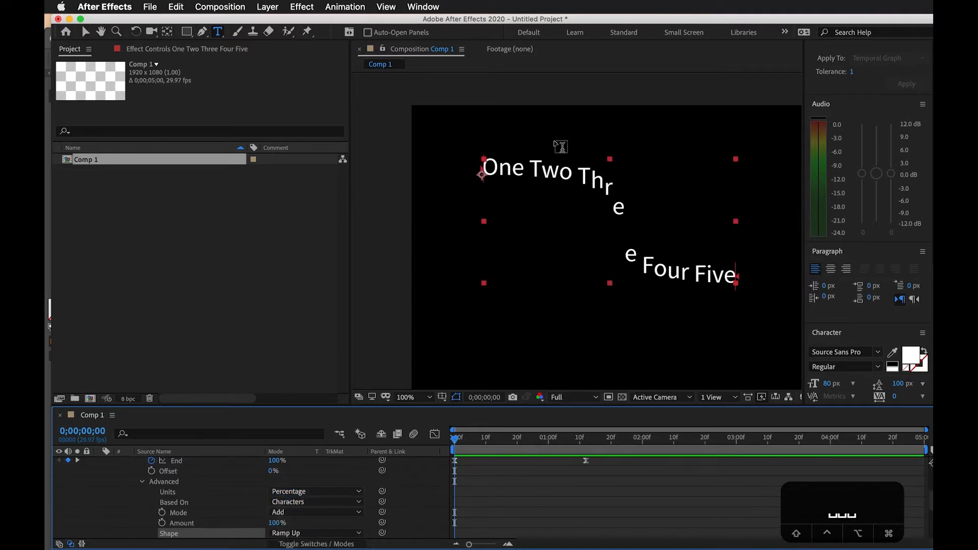
Set the range selector's Offset to -100% at 0;00;00;00 and preview the text animation
key("space")
left_click(416, 445)
scroll(470, 481, "up", 2)
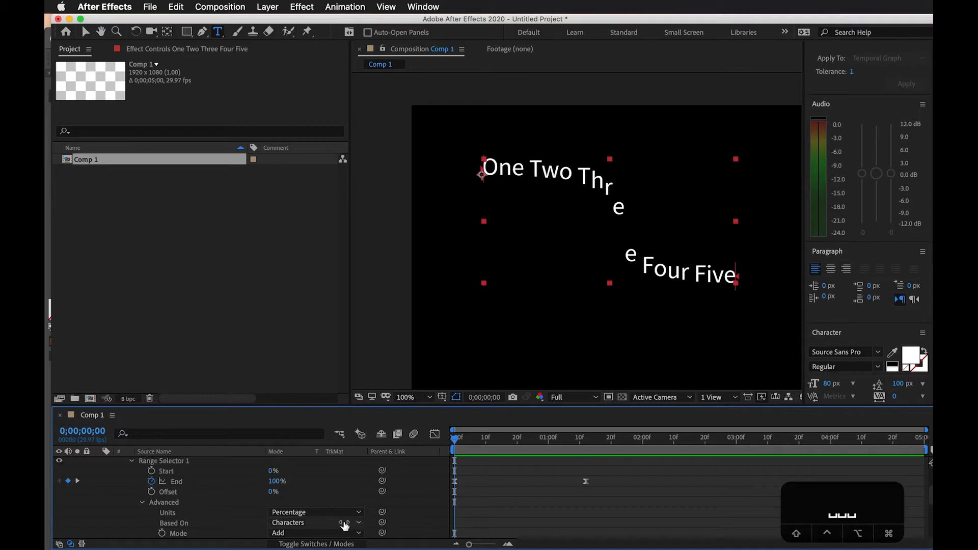
left_click_drag(480, 438, 440, 443)
left_click_drag(273, 496, 207, 506)
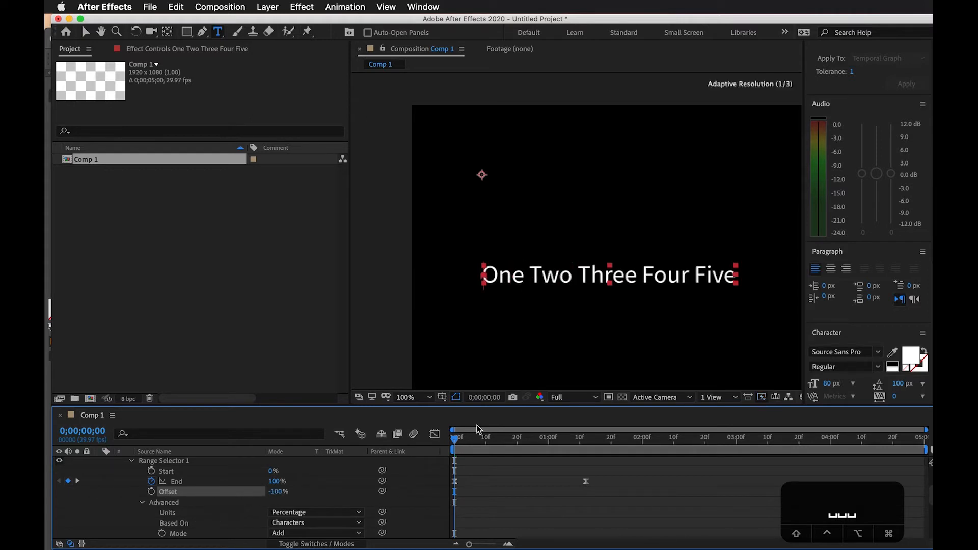
key("space")
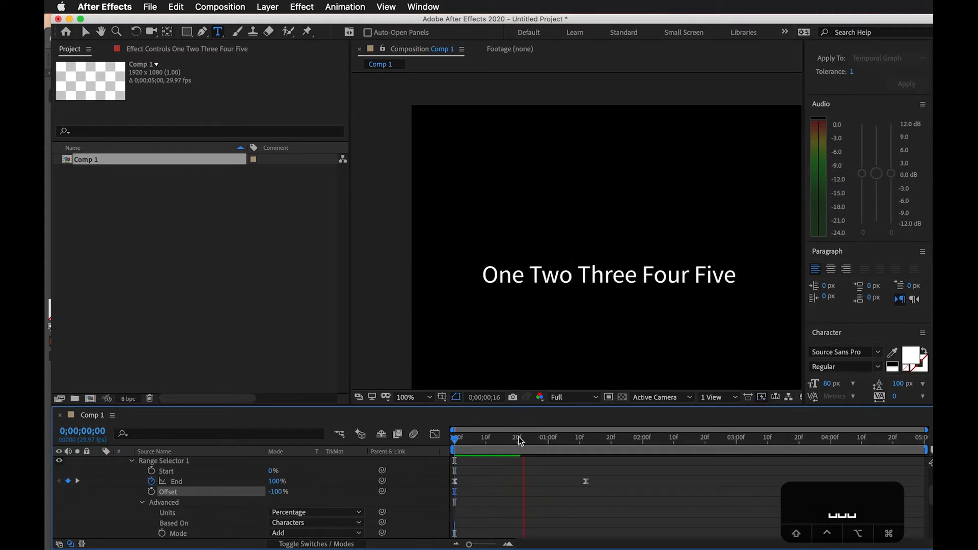
left_click(573, 441)
left_click_drag(574, 441, 444, 452)
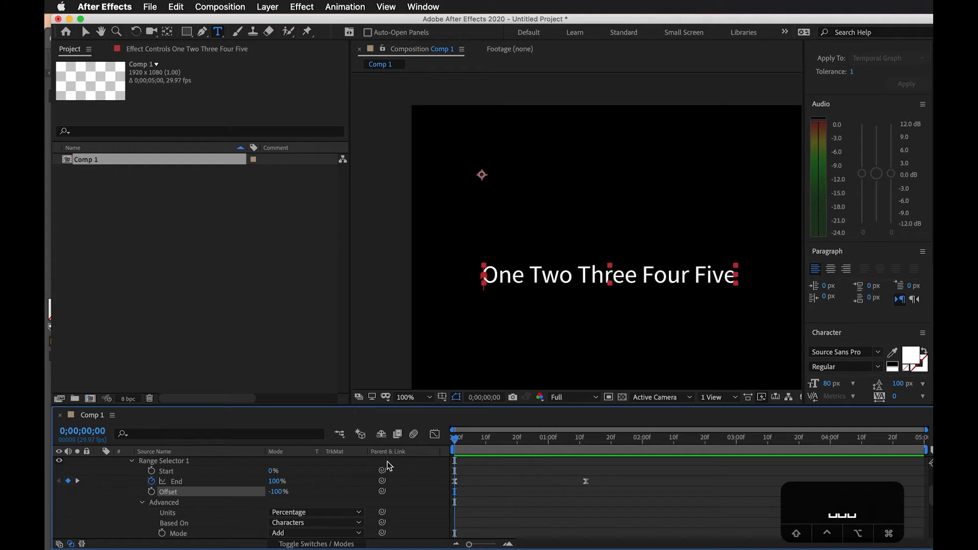
Keyframe the Offset from -100% at 0;00;00;00 to 100% at the last End keyframe, and preview the animation
left_click_drag(471, 442, 588, 452)
left_click_drag(275, 496, 398, 491)
left_click_drag(591, 436, 396, 453)
key("space")
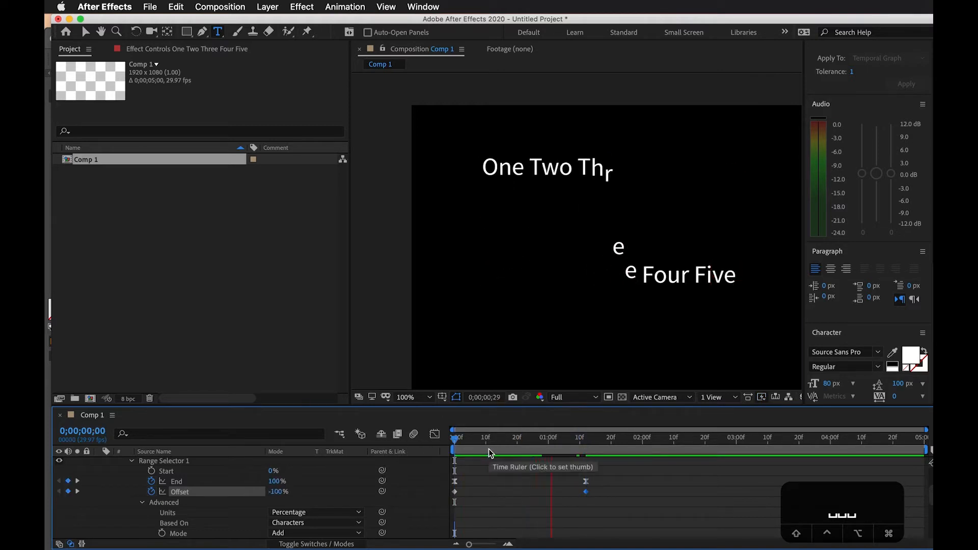
key("space")
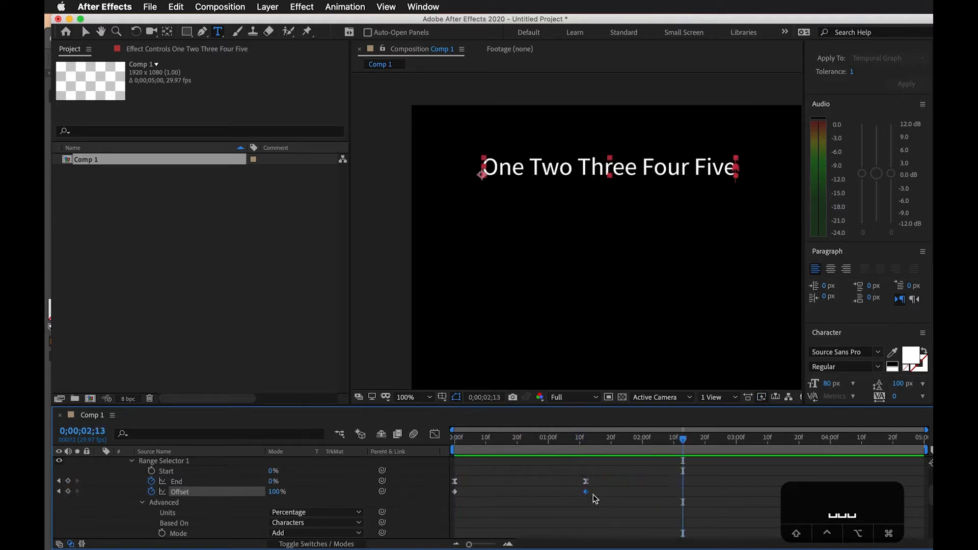
Try the last Offset keyframe at about 0;00;01;24 and at about 0;00;01;05, previewing the timing of each
left_click_drag(588, 495, 625, 495)
left_click_drag(616, 439, 413, 444)
key("space")
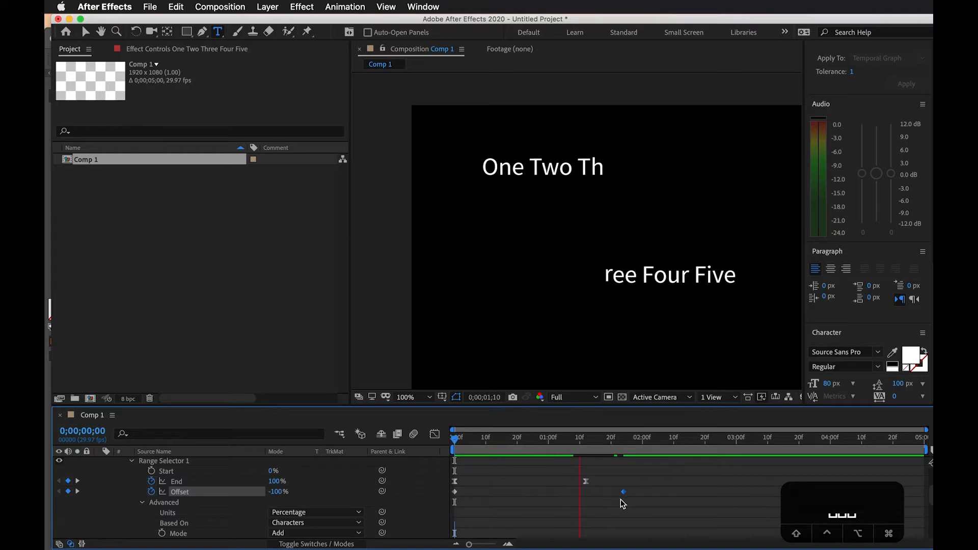
left_click_drag(624, 491, 563, 492)
left_click(554, 448)
left_click_drag(554, 447, 454, 447)
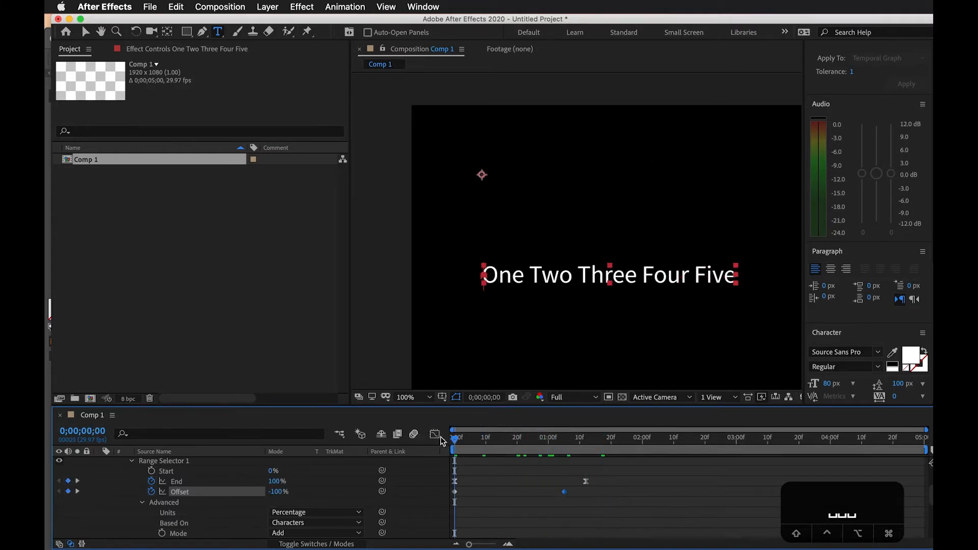
key("space")
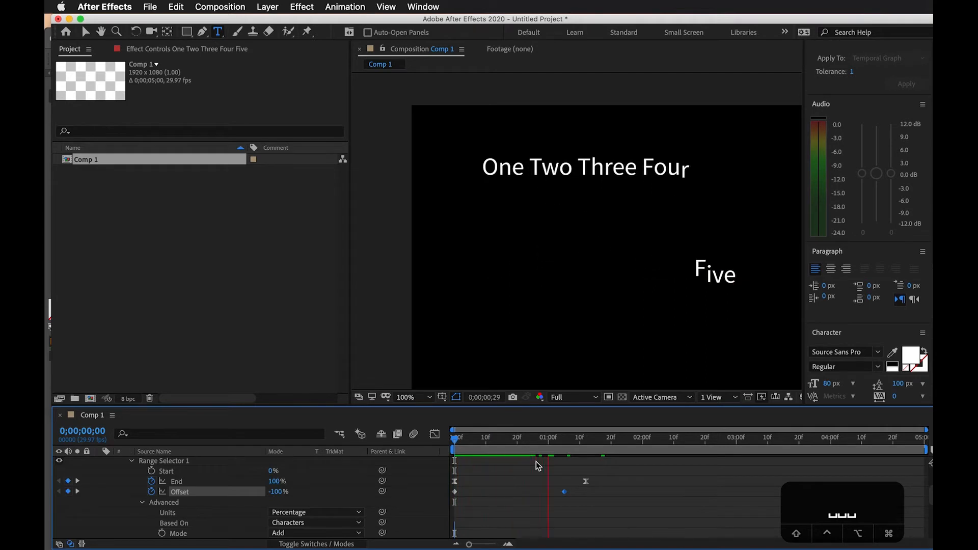
Move the last Offset keyframe to about 0;00;01;10, just before the last End keyframe, and preview the animation
left_click_drag(564, 492, 580, 492)
key("space")
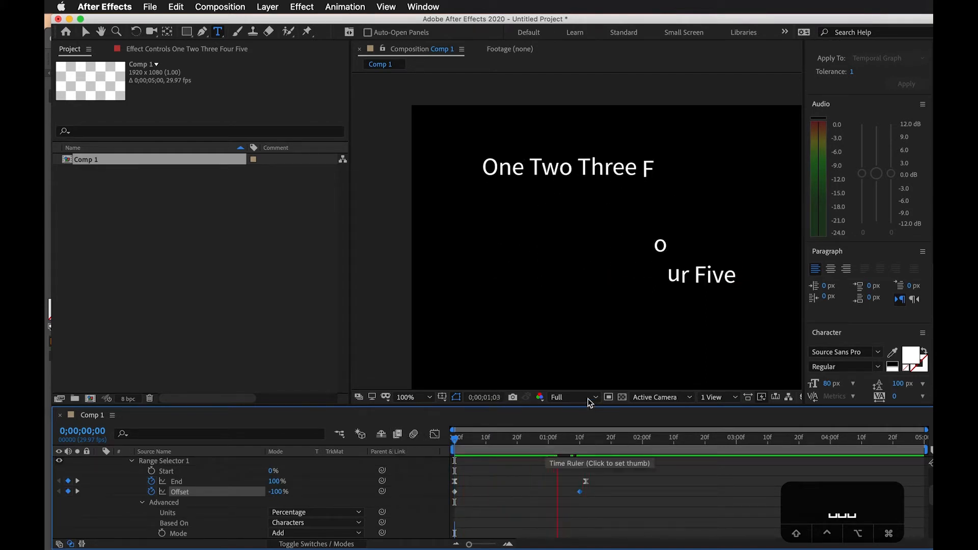
left_click_drag(593, 436, 464, 461)
Review the range selector's Advanced settings and the animator's Position property
scroll(304, 484, "down", 2)
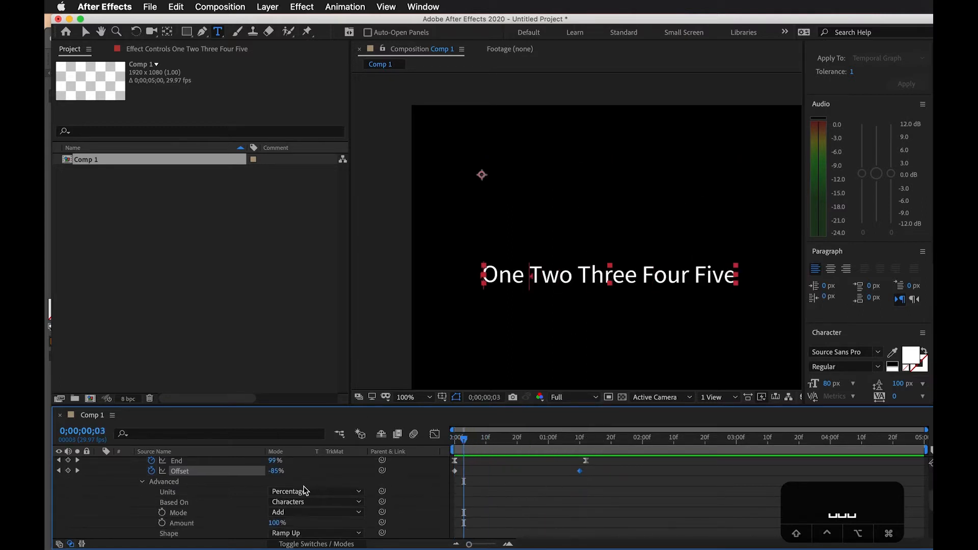
scroll(278, 520, "down", 3)
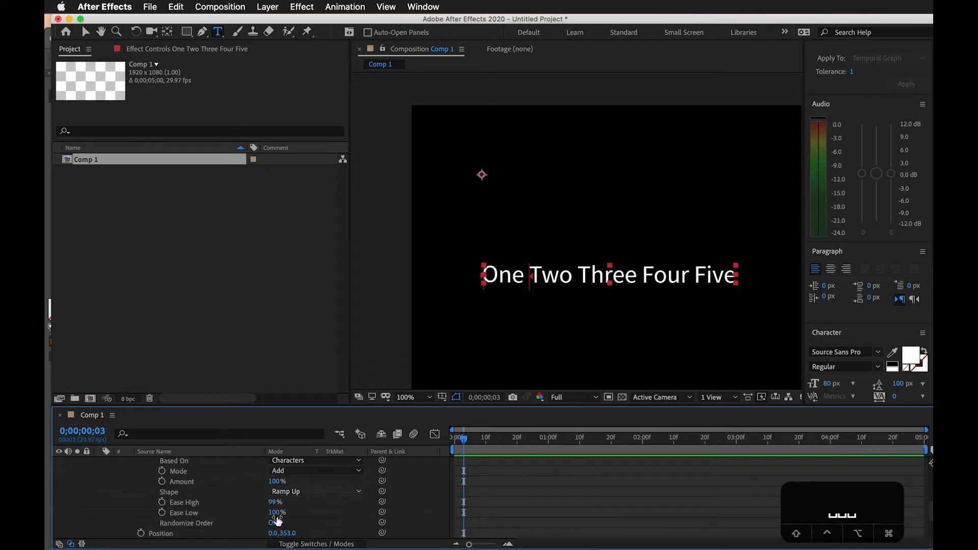
scroll(274, 518, "down", 1)
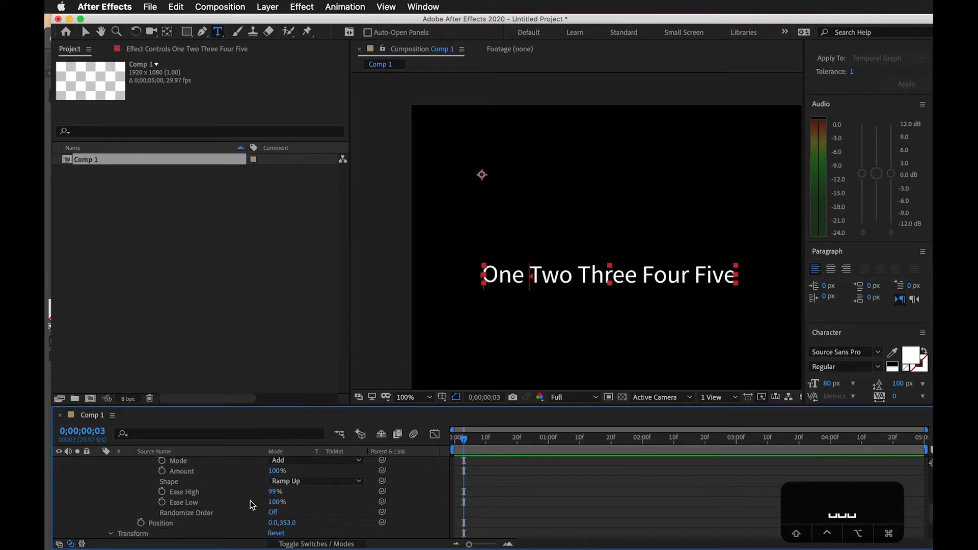
scroll(339, 515, "down", 1)
scroll(305, 526, "down", 1)
scroll(357, 489, "up", 3)
scroll(313, 504, "up", 5)
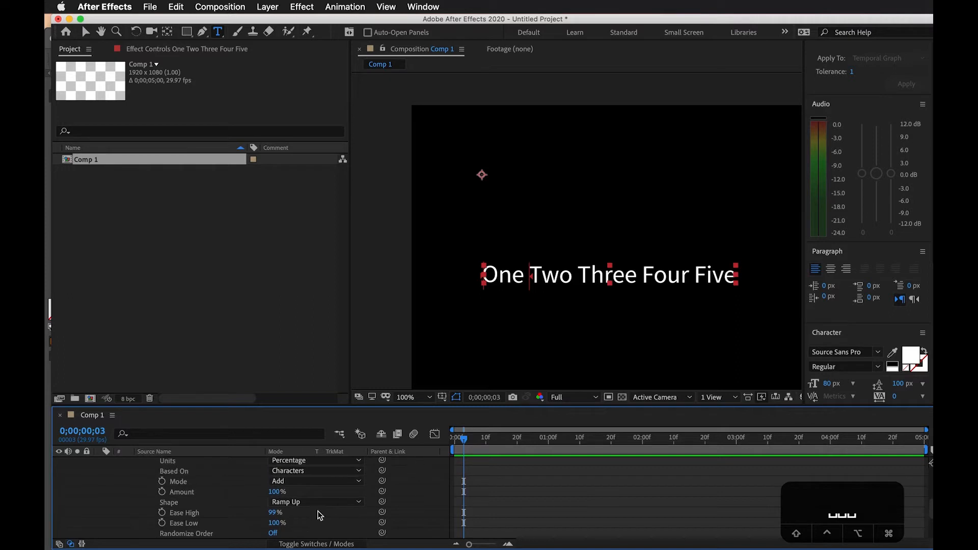
scroll(308, 484, "up", 3)
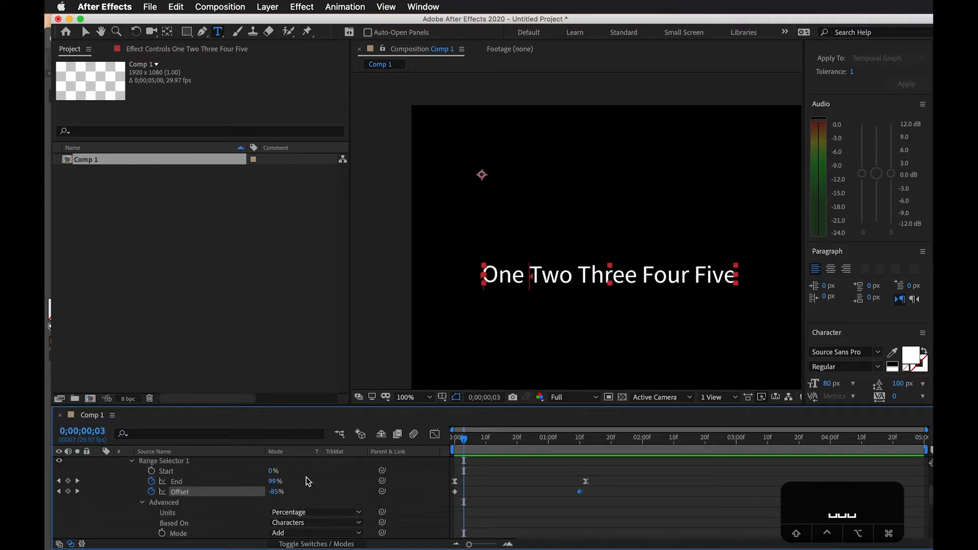
Add a Scale property to Animator 1 of the text layer
left_click(148, 472)
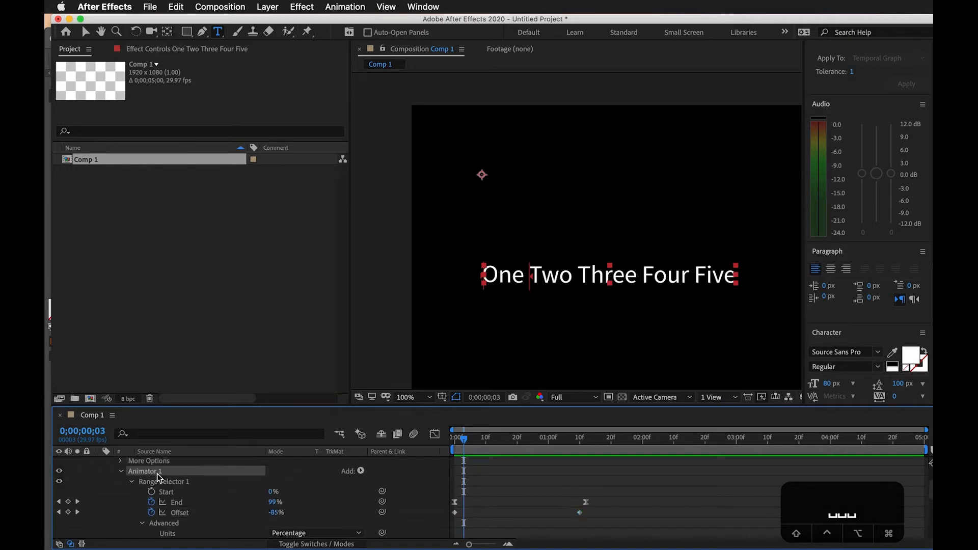
scroll(169, 479, "up", 3)
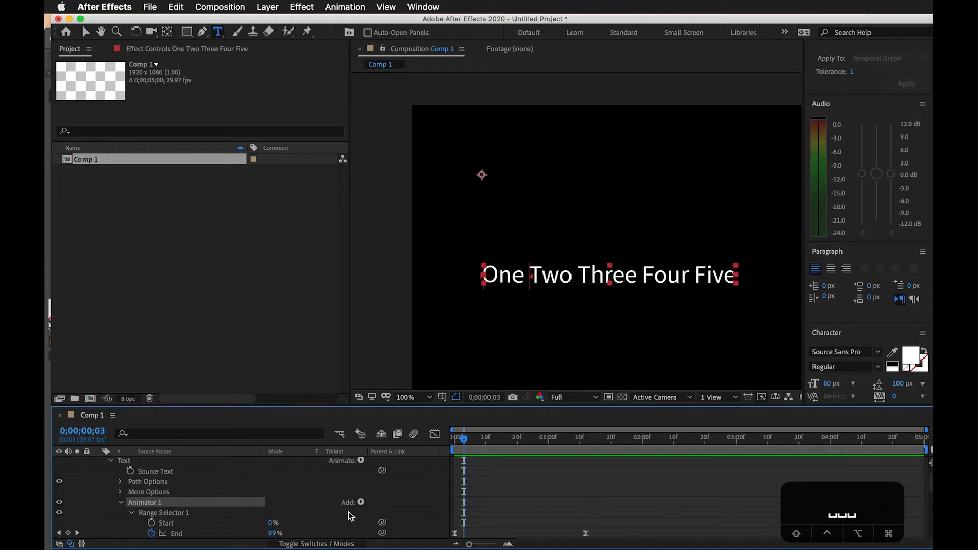
scroll(178, 469, "up", 1)
left_click(340, 479)
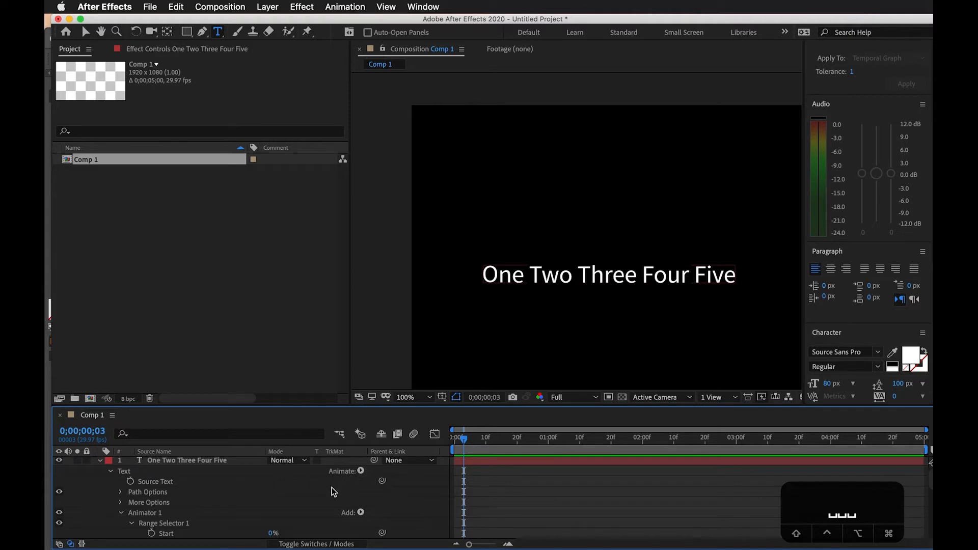
scroll(332, 487, "down", 1)
left_click(161, 508)
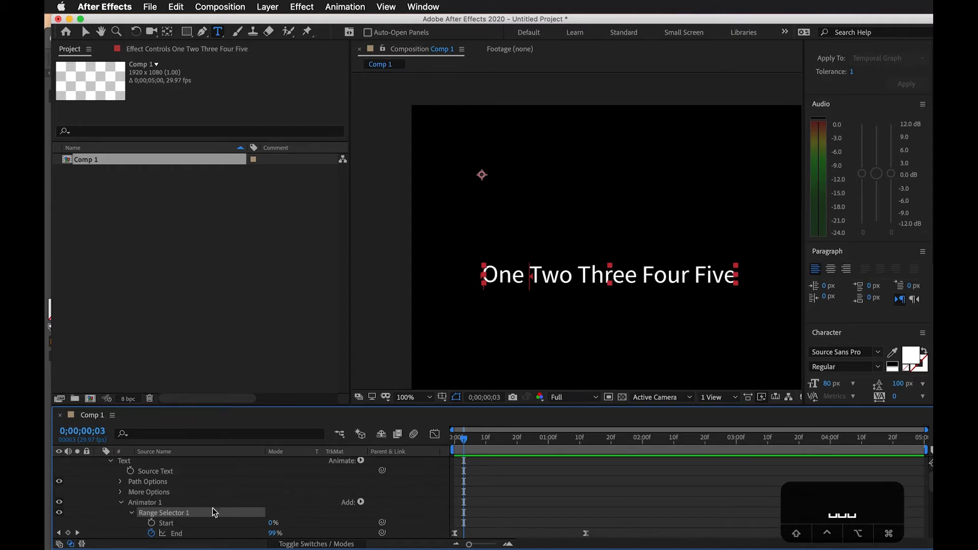
scroll(363, 502, "down", 2)
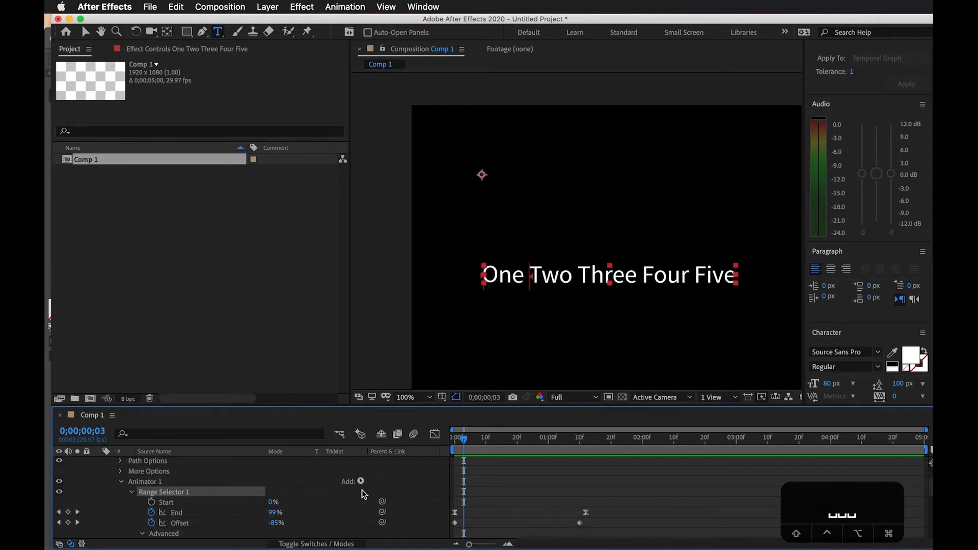
left_click(361, 481)
mouse_move(405, 483)
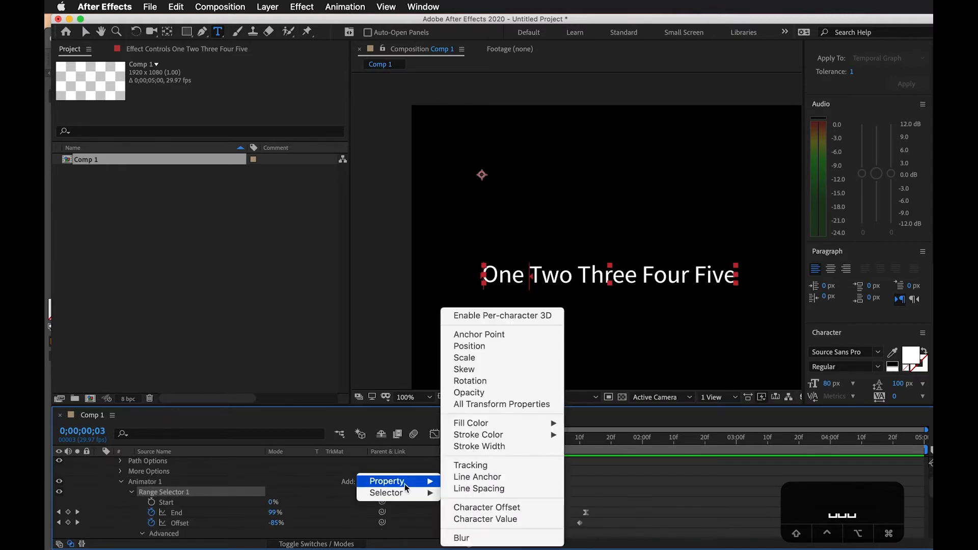
left_click(477, 358)
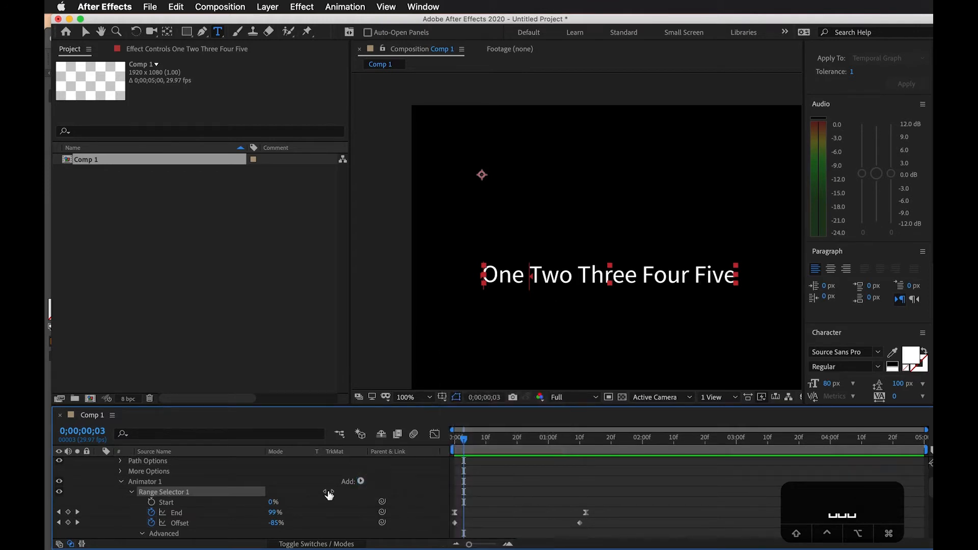
Set Animator 1's Scale to 30% at 0;00;00;00 and preview the animation
scroll(310, 515, "down", 3)
scroll(310, 516, "up", 3)
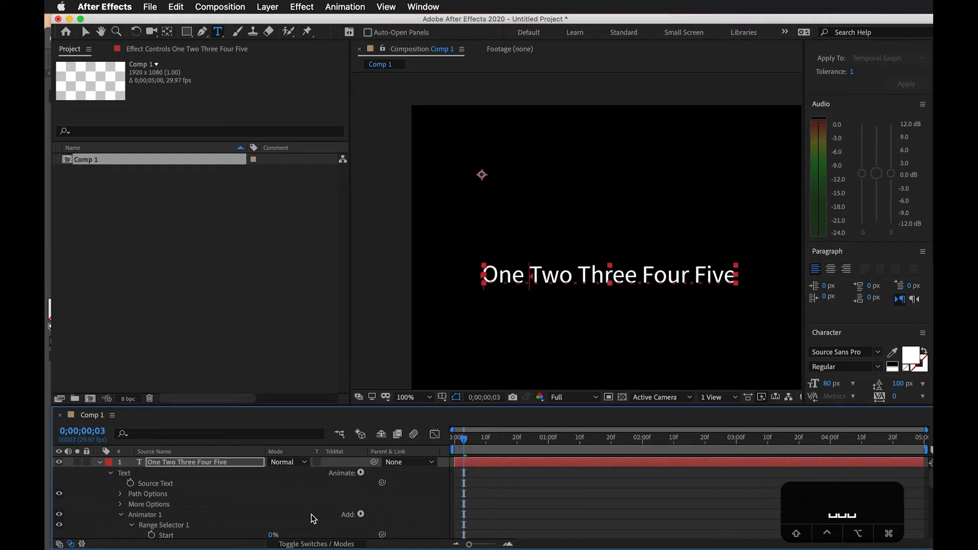
left_click(145, 516)
scroll(191, 513, "down", 6)
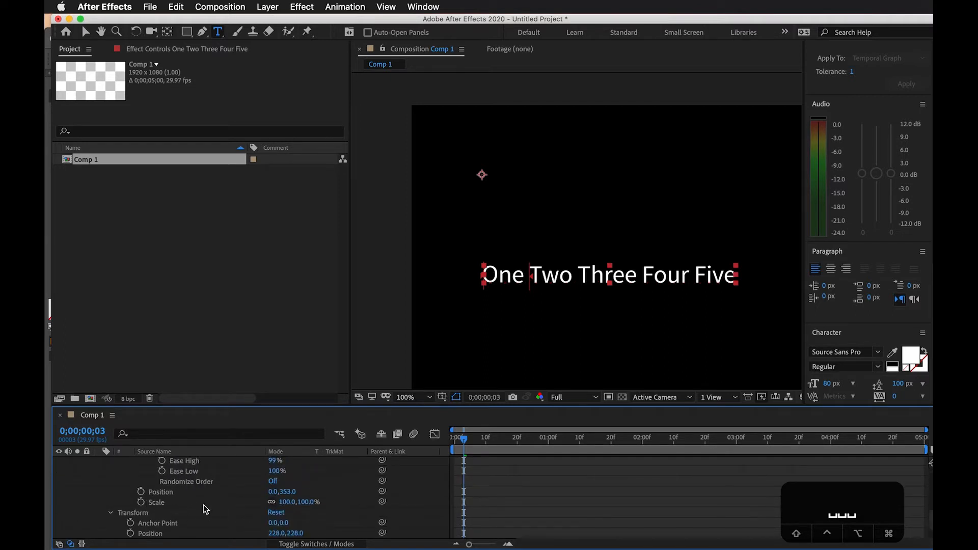
left_click(204, 505)
left_click_drag(470, 448, 426, 444)
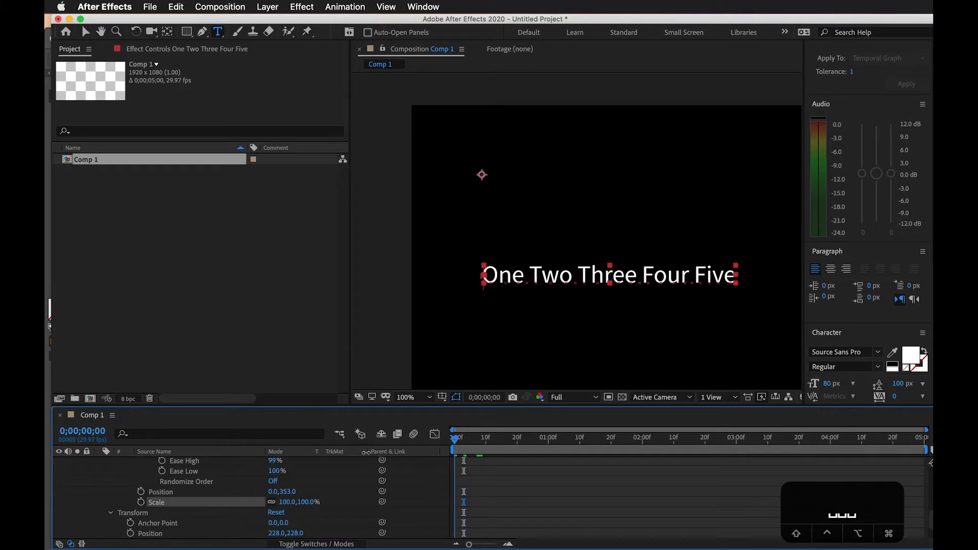
mouse_move(287, 504)
left_mouse_down()
mouse_move(251, 508)
mouse_move(273, 505)
left_mouse_up()
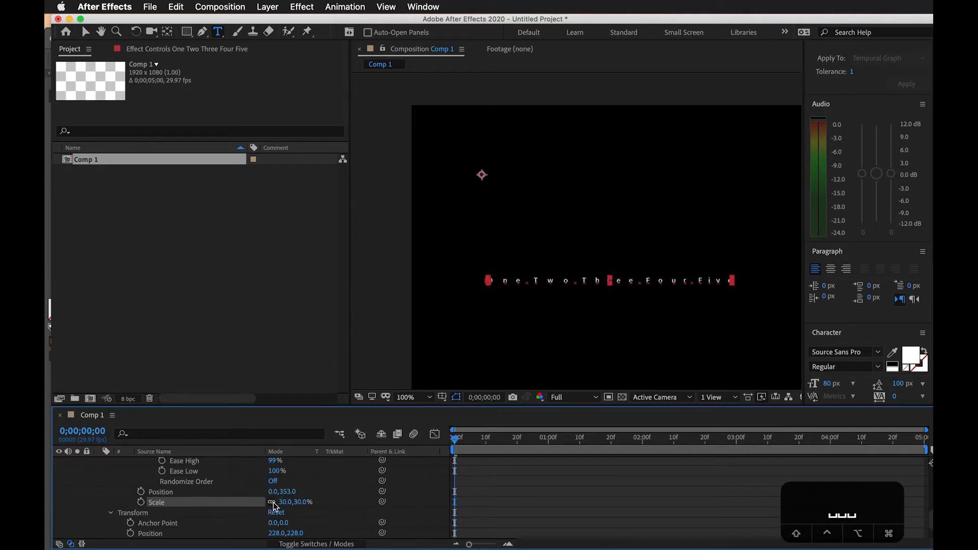
key("space")
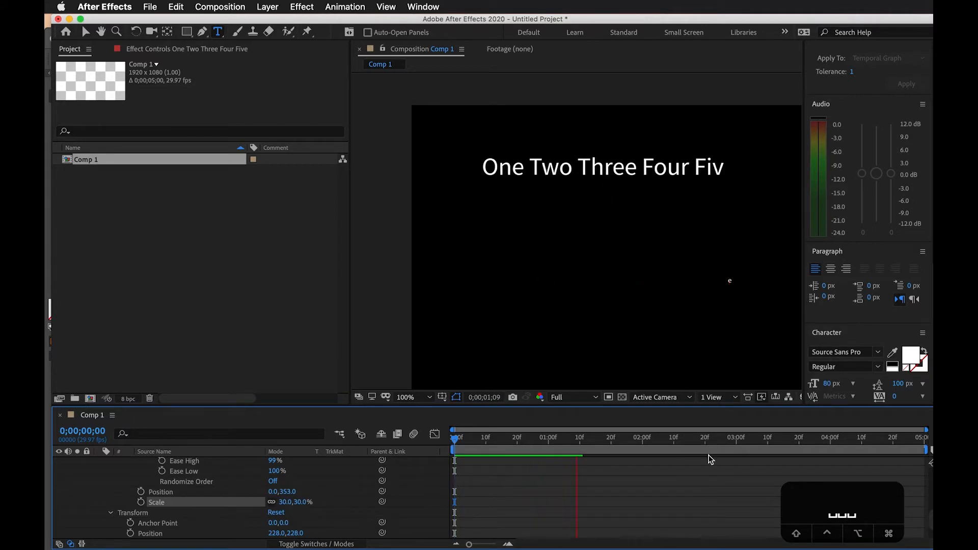
Preview the animation from the start and delete the Scale property from Animator 1
left_click_drag(532, 441, 322, 434)
key("space")
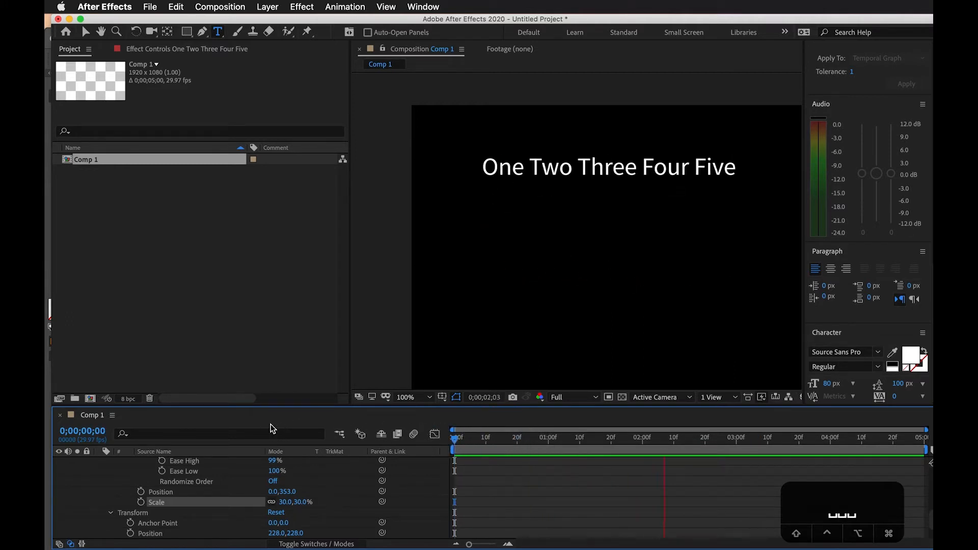
key("space")
scroll(352, 491, "up", 2)
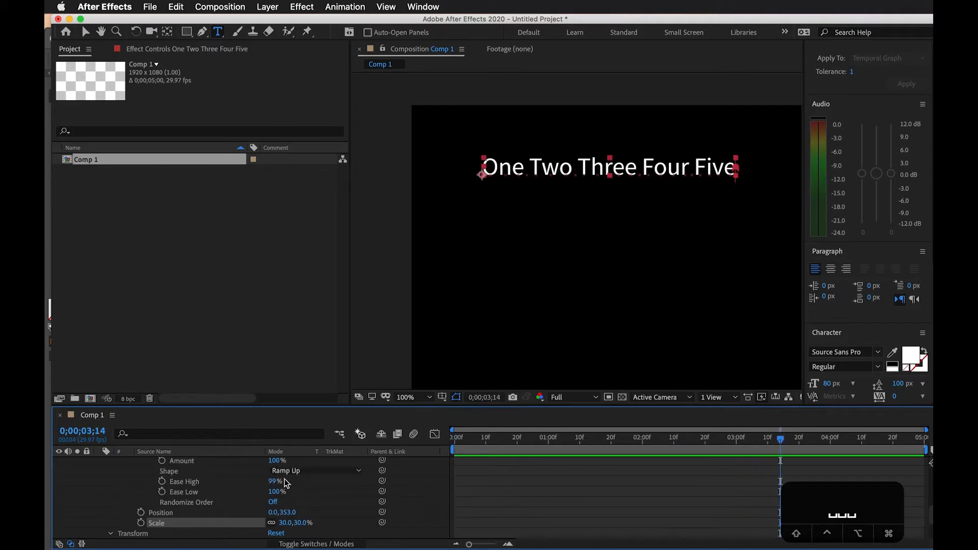
key("BackSpace")
Add a separate Scale animator to the "One Two Three Four Five" text layer
scroll(193, 500, "up", 5)
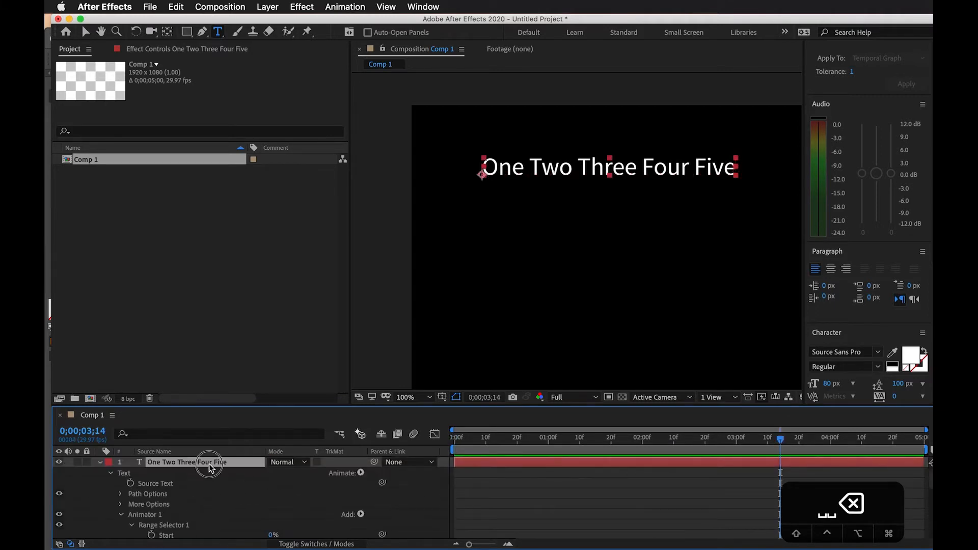
left_click(360, 474)
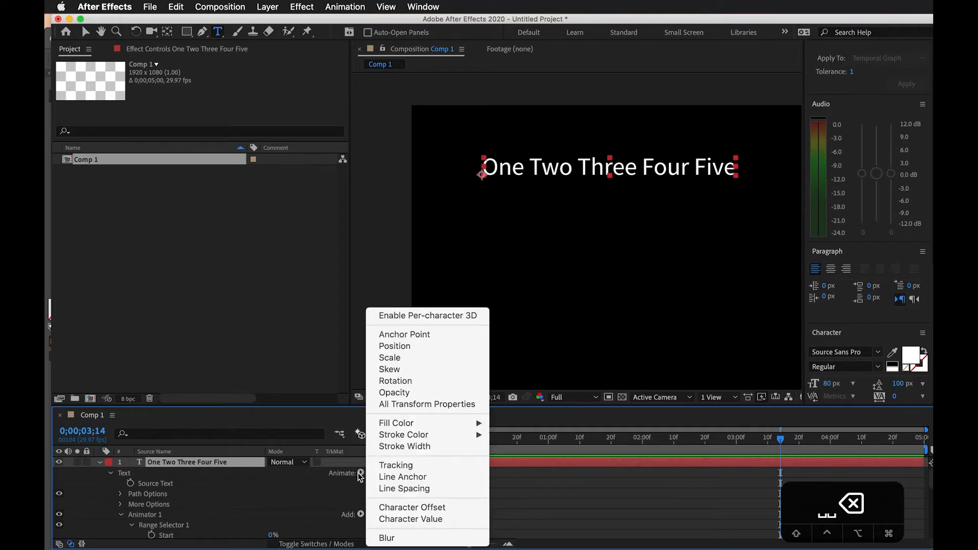
left_click(418, 359)
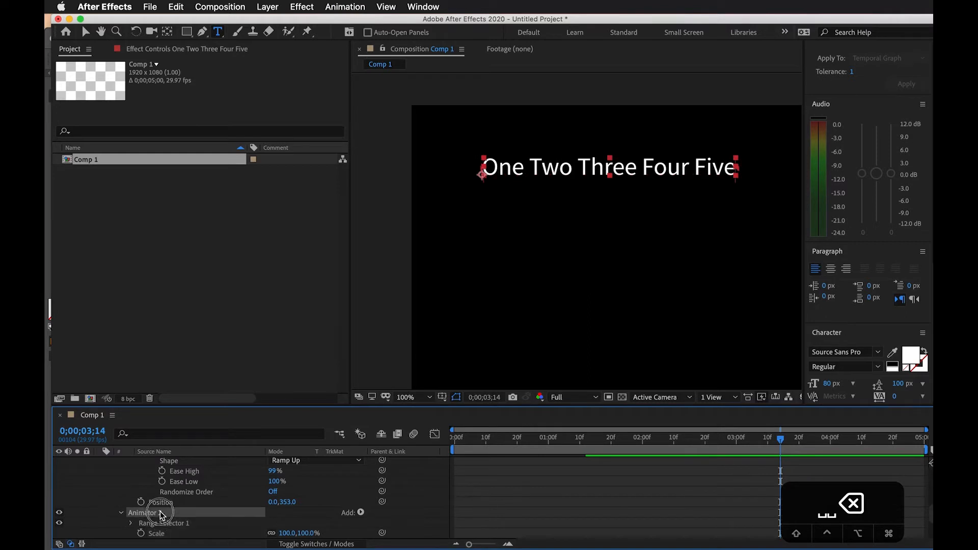
Set the Shape of Animator 2's range selector to Ramp Up in its Advanced settings
scroll(159, 515, "up", 5)
scroll(161, 514, "up", 3)
scroll(178, 494, "down", 4)
scroll(182, 498, "down", 4)
left_click(135, 505)
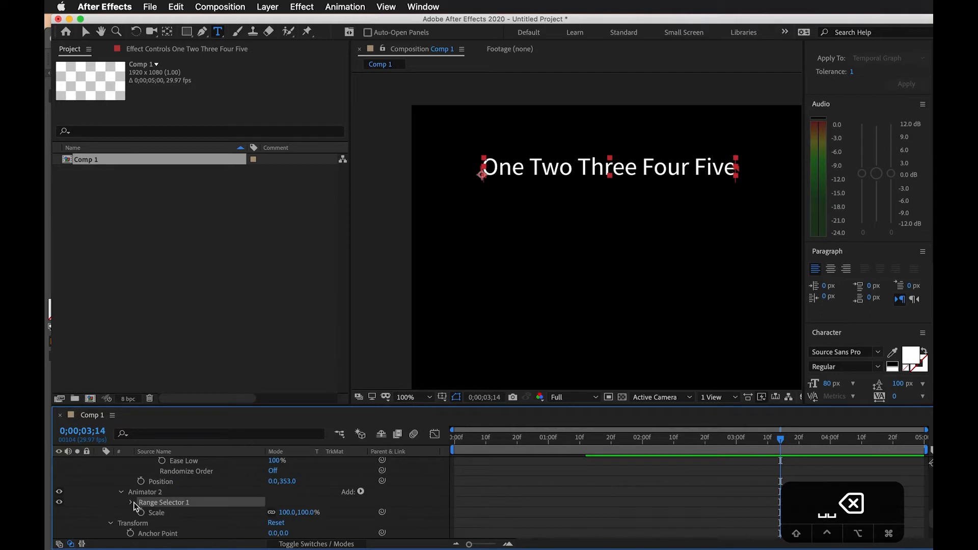
left_click(131, 502)
scroll(239, 525, "down", 2)
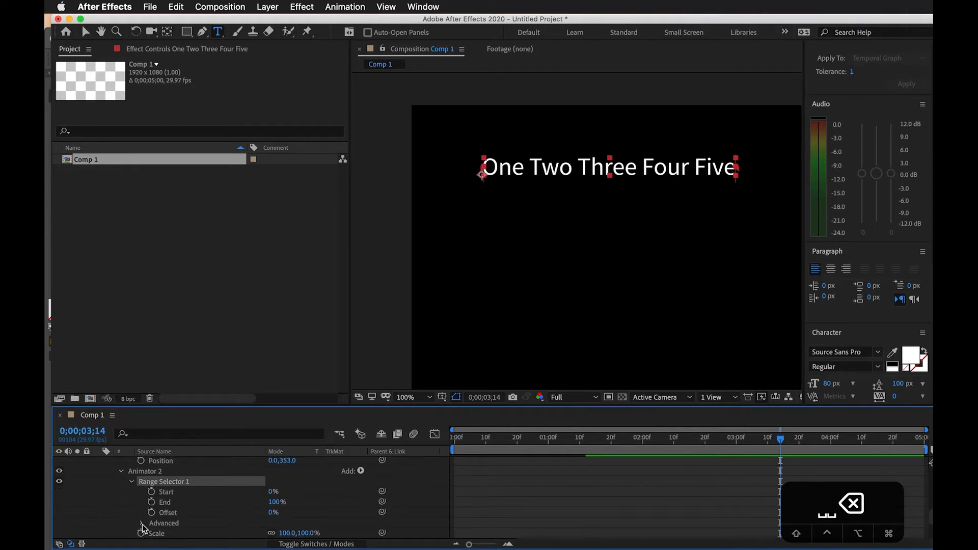
left_click(142, 523)
scroll(143, 529, "down", 5)
left_click(290, 514)
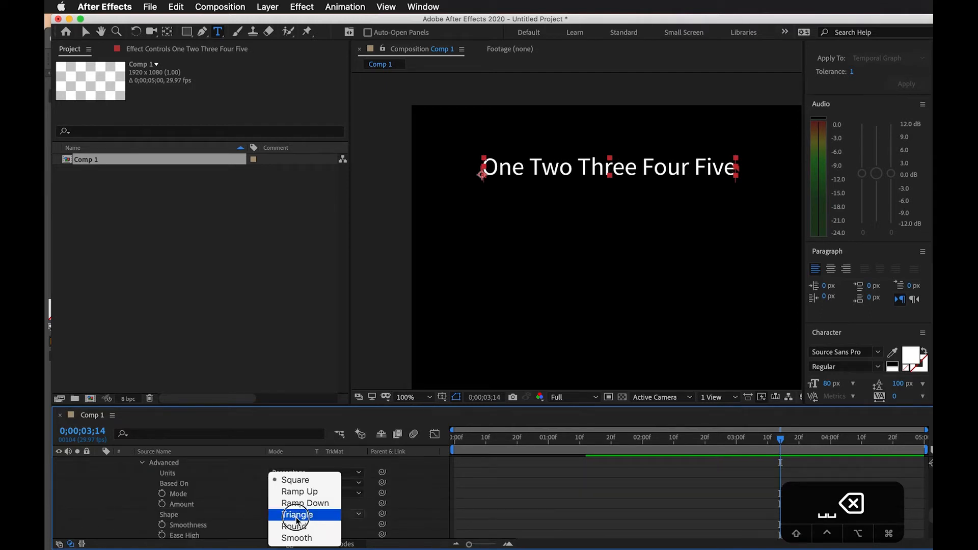
left_click(293, 496)
Set Animator 2's Scale to 50% while viewing the text partway through its move at 0;00;00;24
left_click_drag(497, 439, 530, 446)
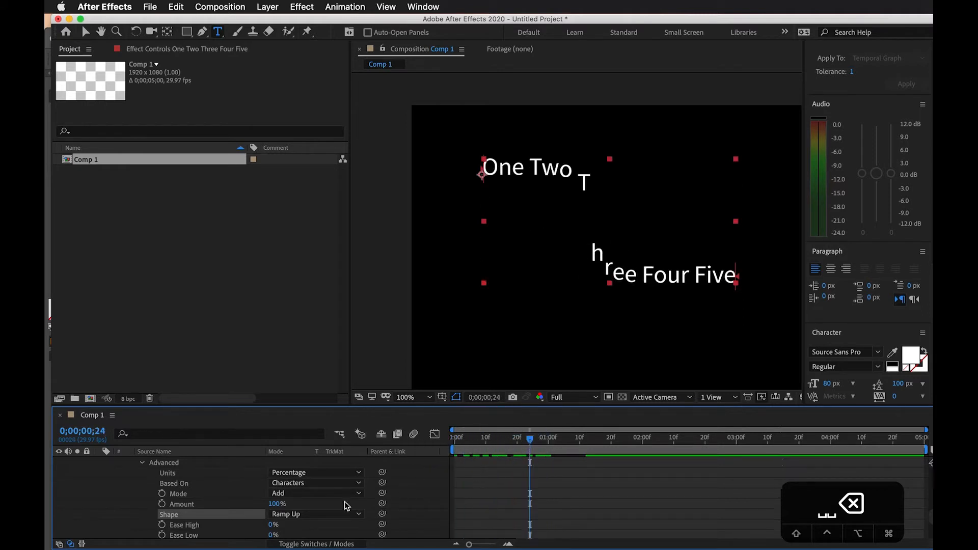
scroll(297, 537, "down", 2)
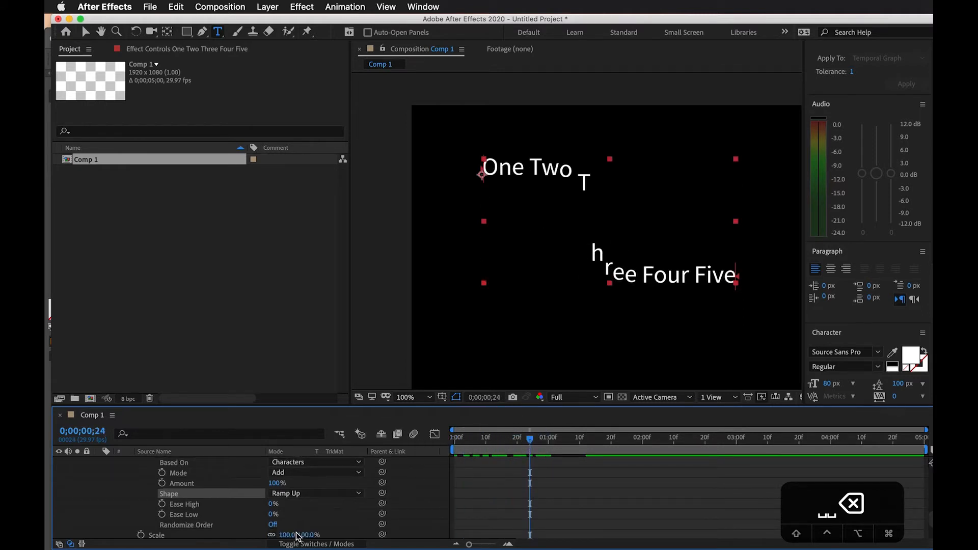
left_click(306, 535)
key("BackSpace")
type("50")
key("Return")
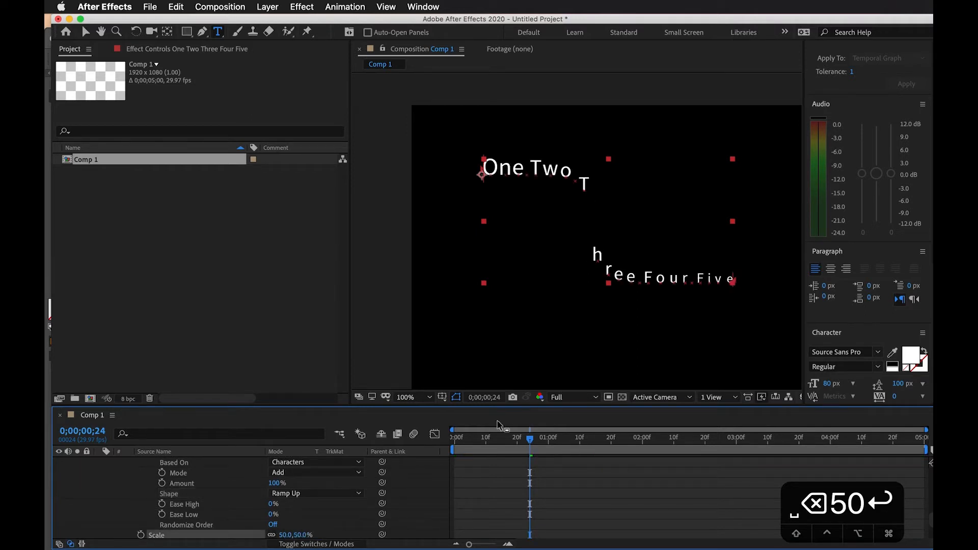
Return to 0;00;00;00 and set the Offset of Animator 2's range selector to -100%
scroll(512, 507, "up", 3)
left_click_drag(509, 442, 380, 441)
scroll(286, 517, "up", 2)
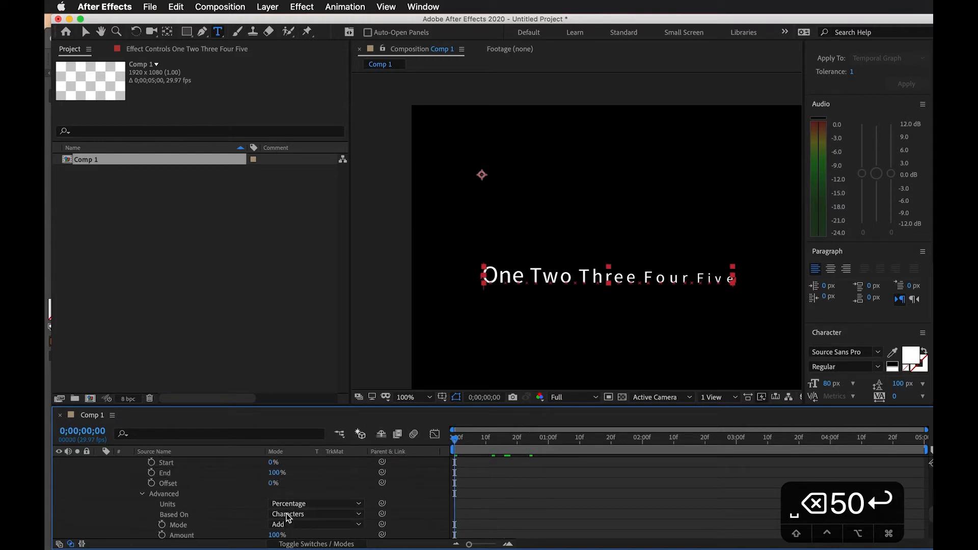
scroll(287, 504, "up", 1)
left_click_drag(273, 497, 183, 492)
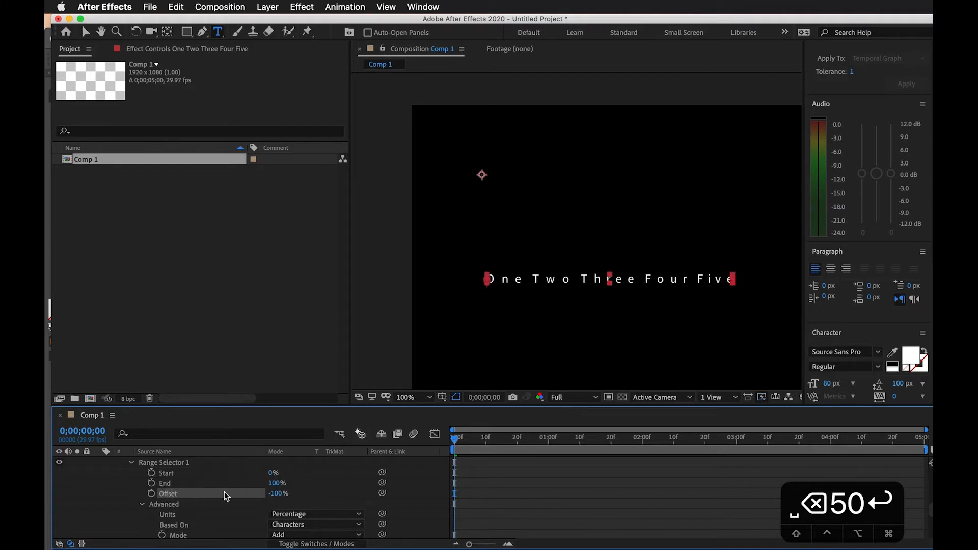
Check Animator 1's selector settings and create an Offset keyframe of -100% for Animator 2 at 0;00;00;22
scroll(469, 504, "down", 5)
scroll(469, 504, "down", 1)
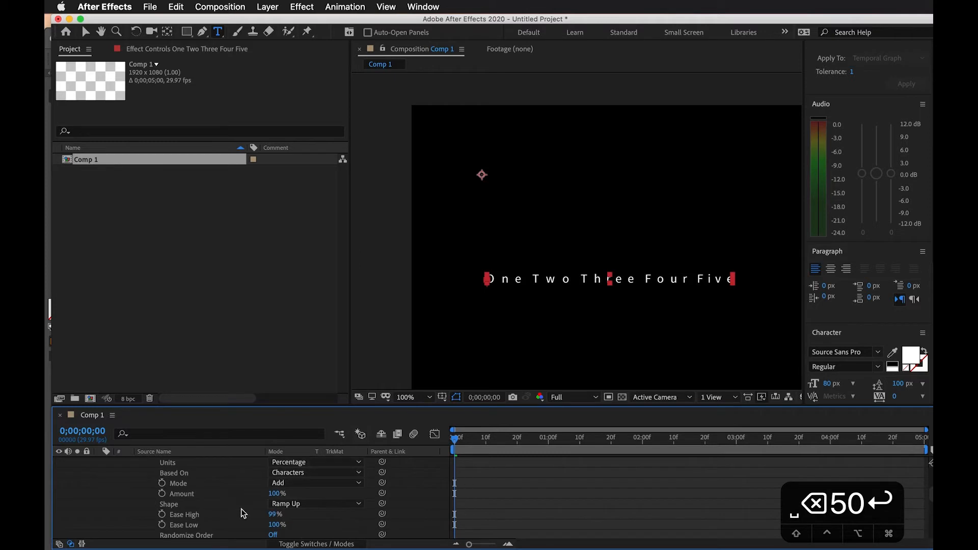
scroll(194, 510, "up", 4)
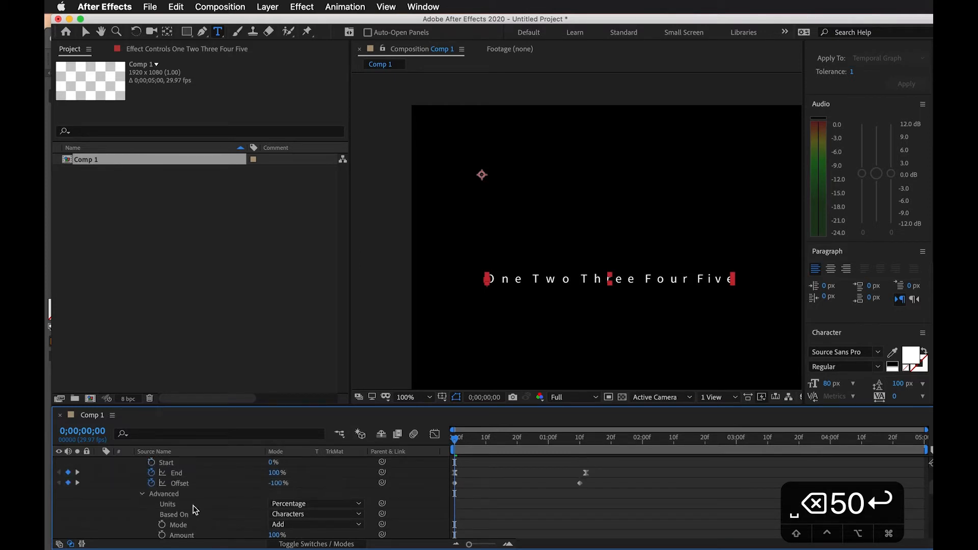
scroll(195, 510, "down", 8)
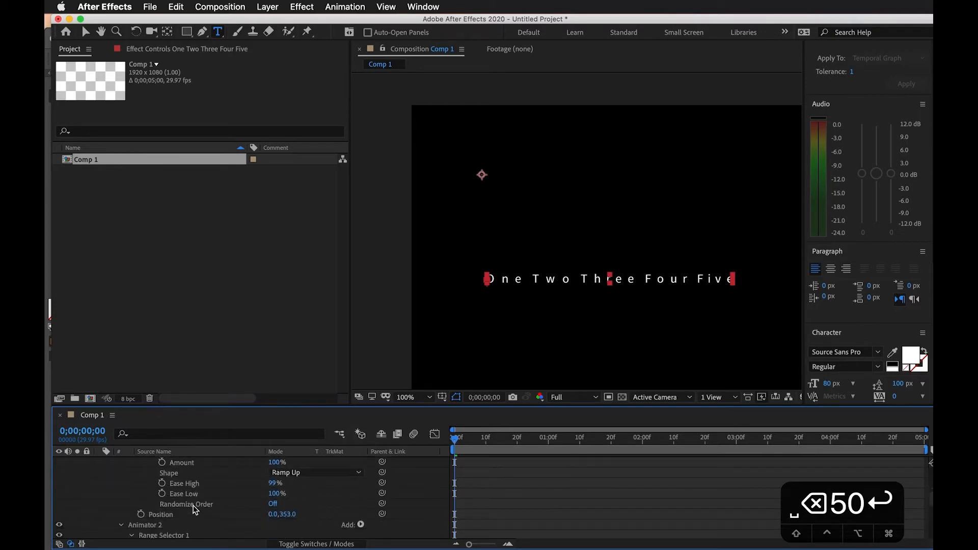
scroll(195, 510, "down", 4)
left_click(195, 513)
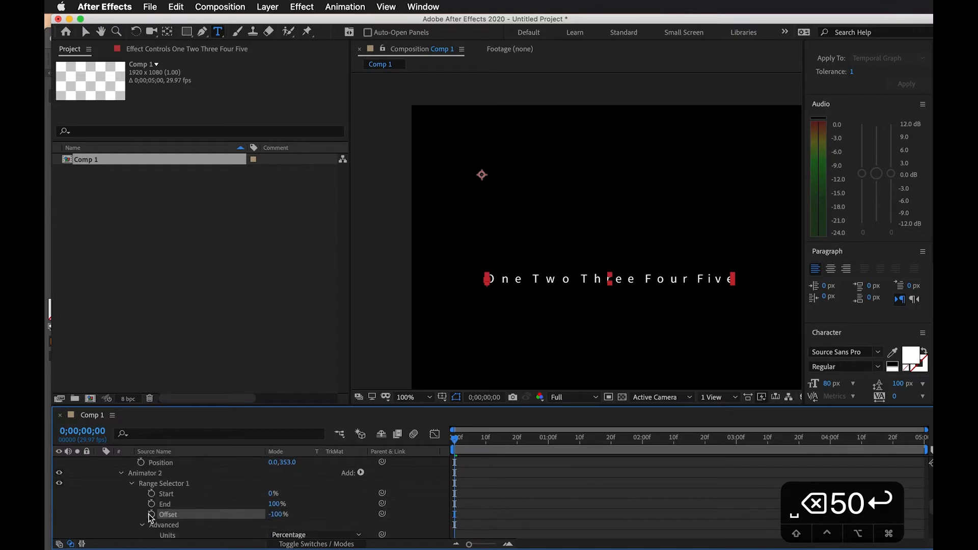
key("space")
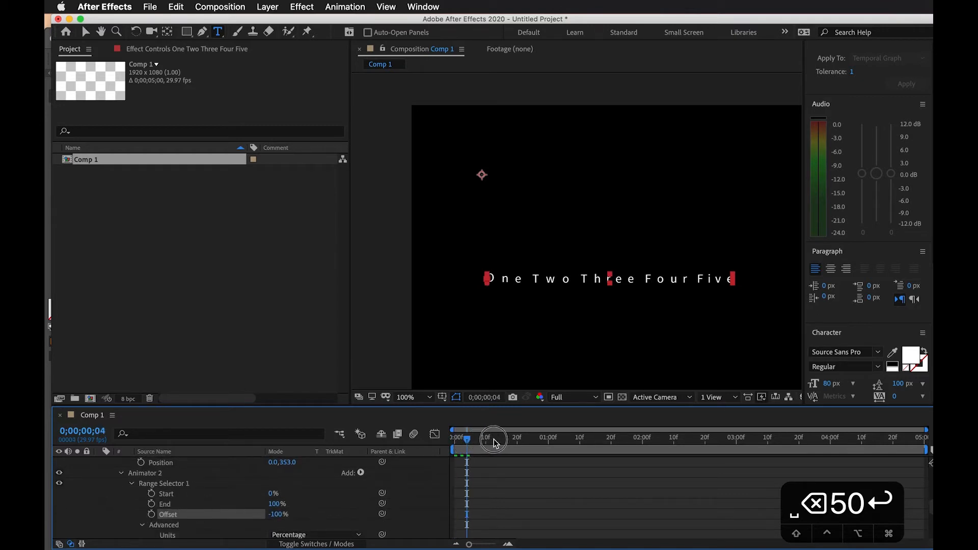
left_click(152, 514)
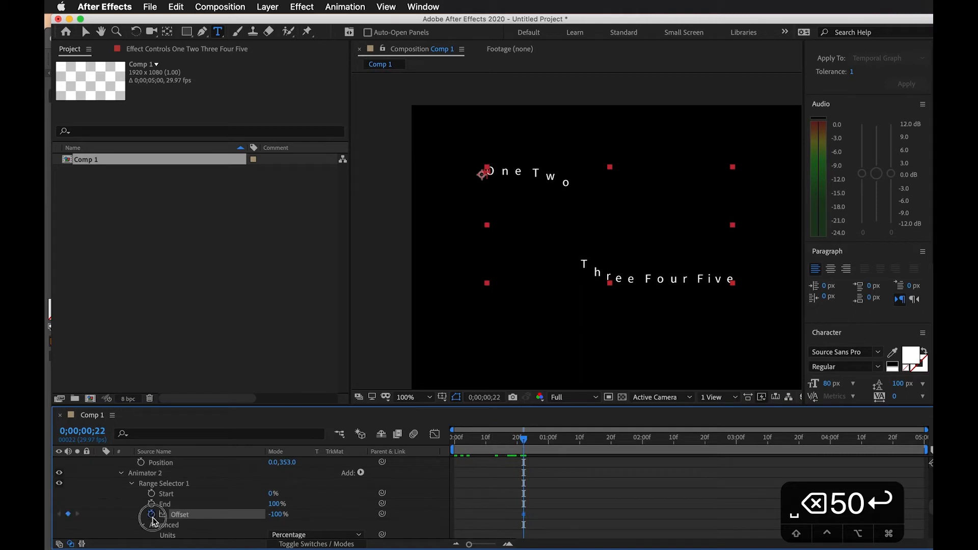
Keyframe Animator 2's Offset at 100% at 0;00;01;26 and preview the animation from the start
left_click_drag(525, 444, 631, 443)
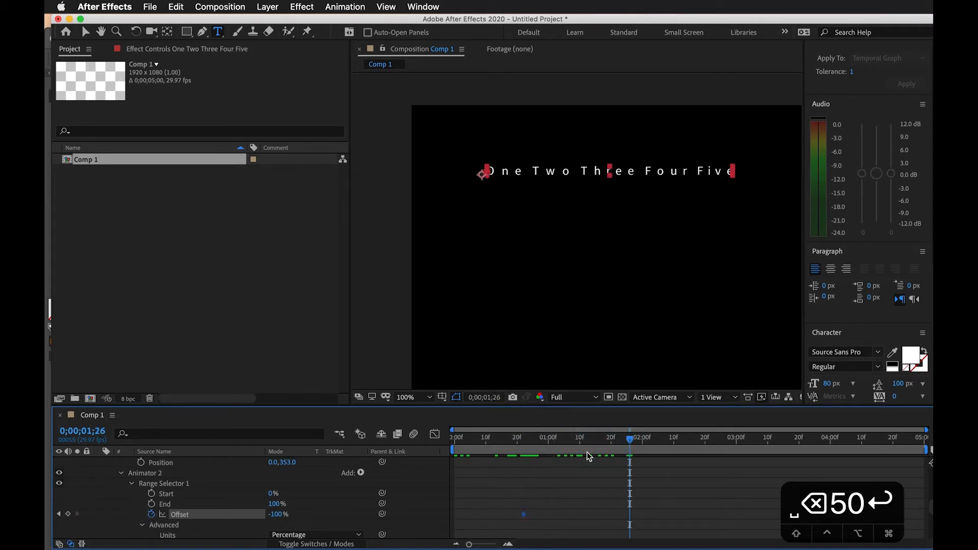
left_click_drag(273, 514, 448, 519)
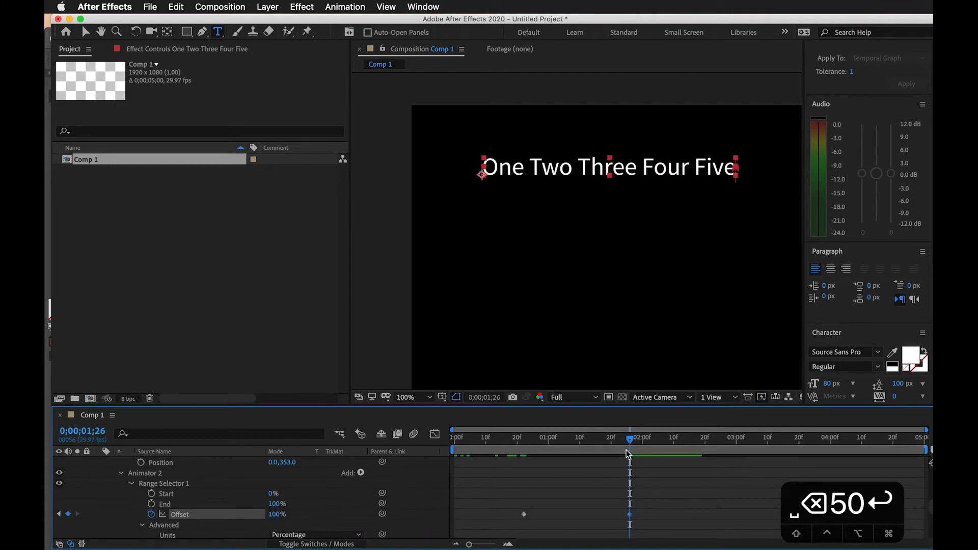
left_click_drag(639, 443, 446, 439)
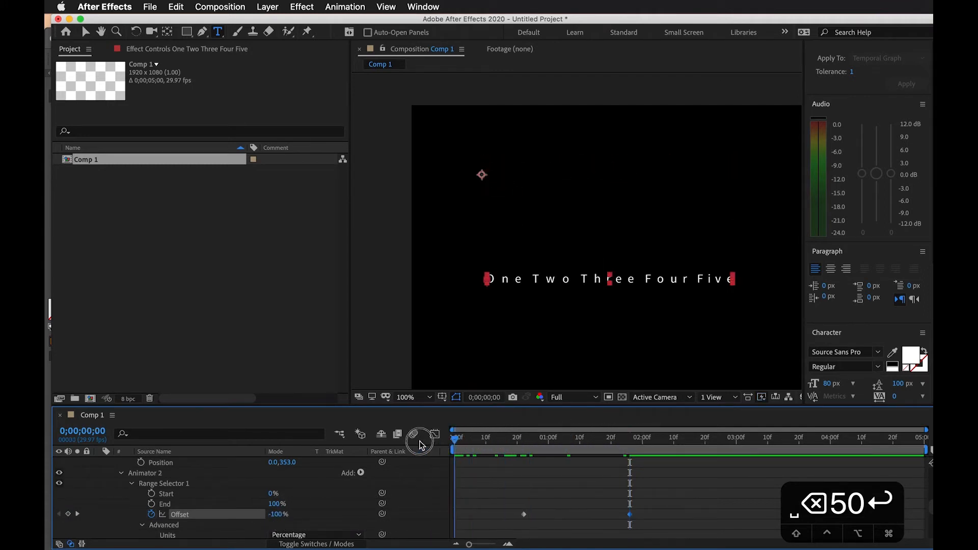
left_click(503, 487)
key("space")
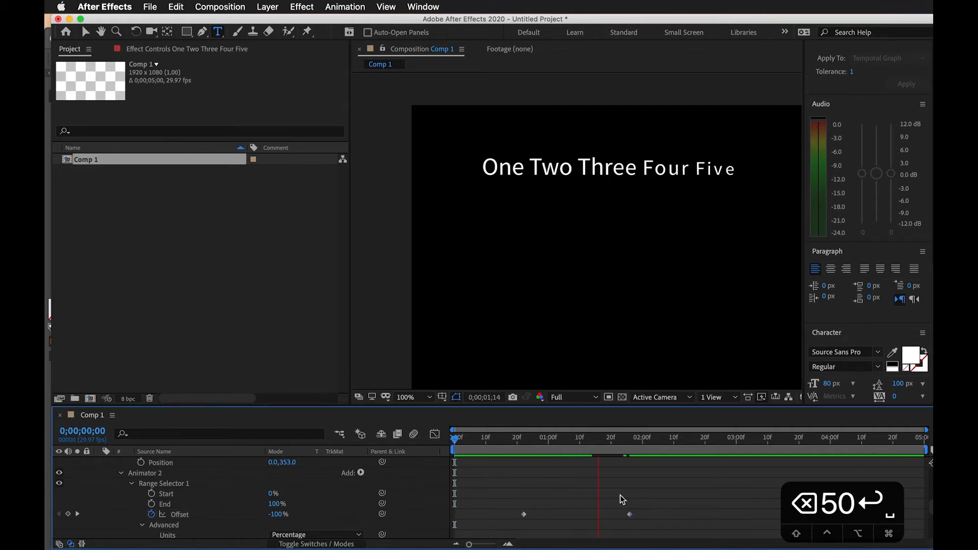
key("space")
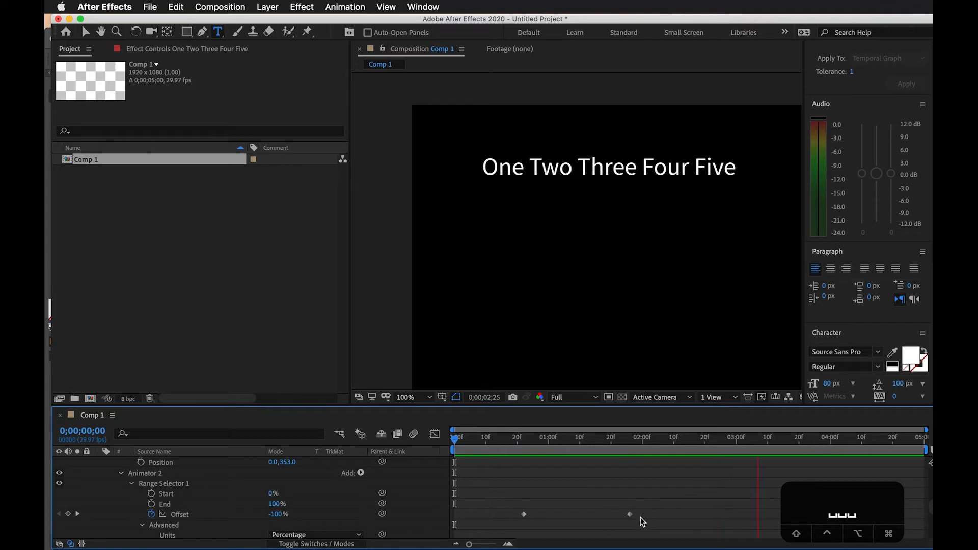
Move Animator 2's last Offset keyframe to about 0;00;01;14 and preview the animation
left_click_drag(630, 514, 591, 514)
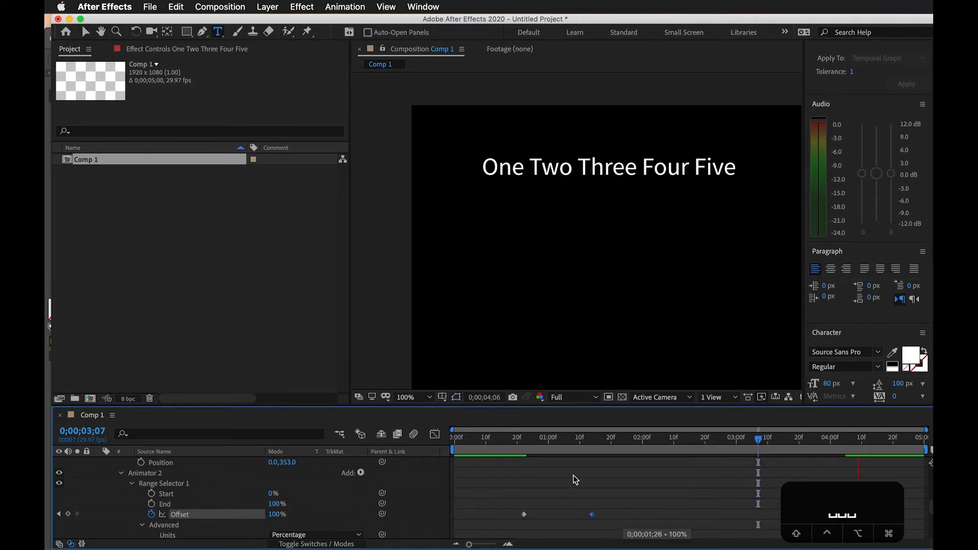
left_click_drag(535, 442, 419, 444)
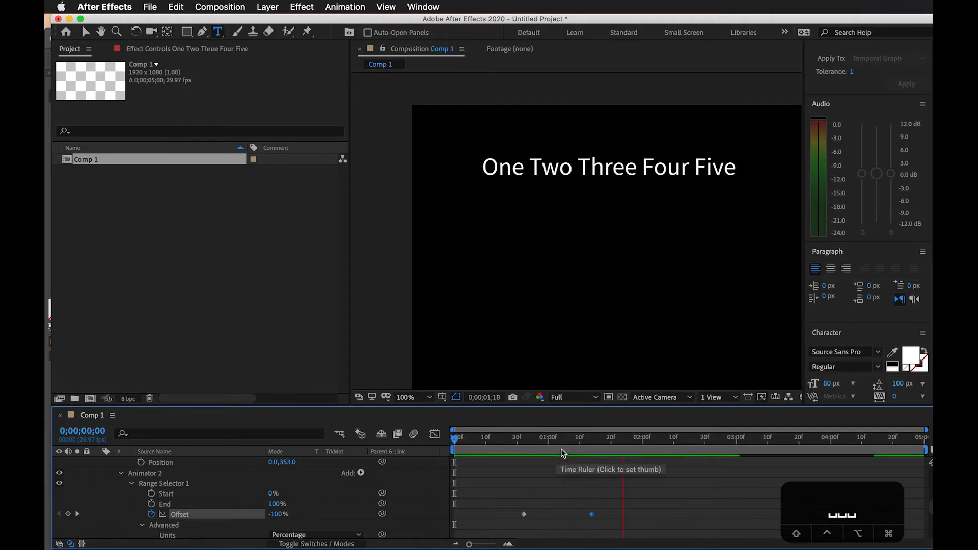
left_click(564, 505)
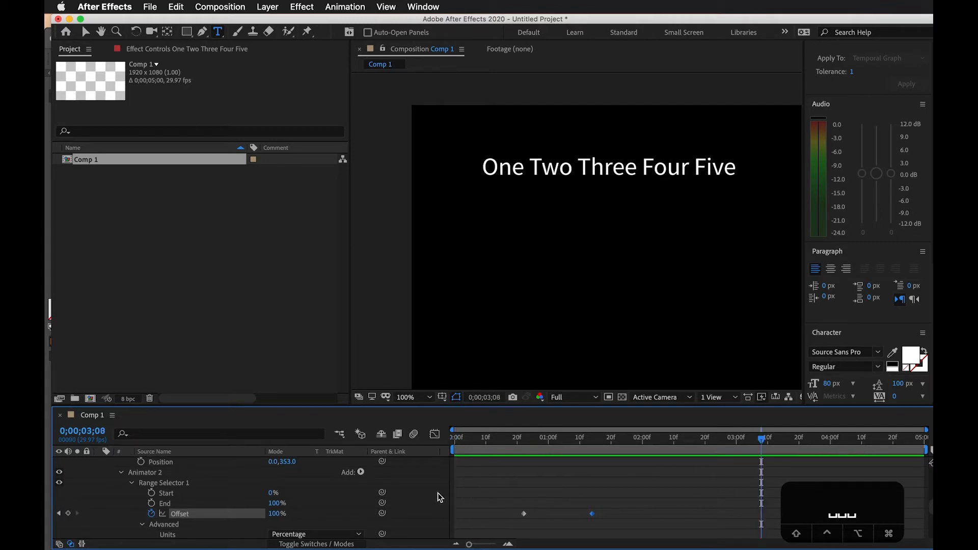
left_click(495, 478)
Set Animator 2's Ease High to 44% and Ease Low to 49%, and review the animation
scroll(497, 484, "down", 3)
scroll(356, 512, "down", 5)
left_click_drag(272, 504, 301, 511)
left_click_drag(510, 444, 324, 431)
key("space")
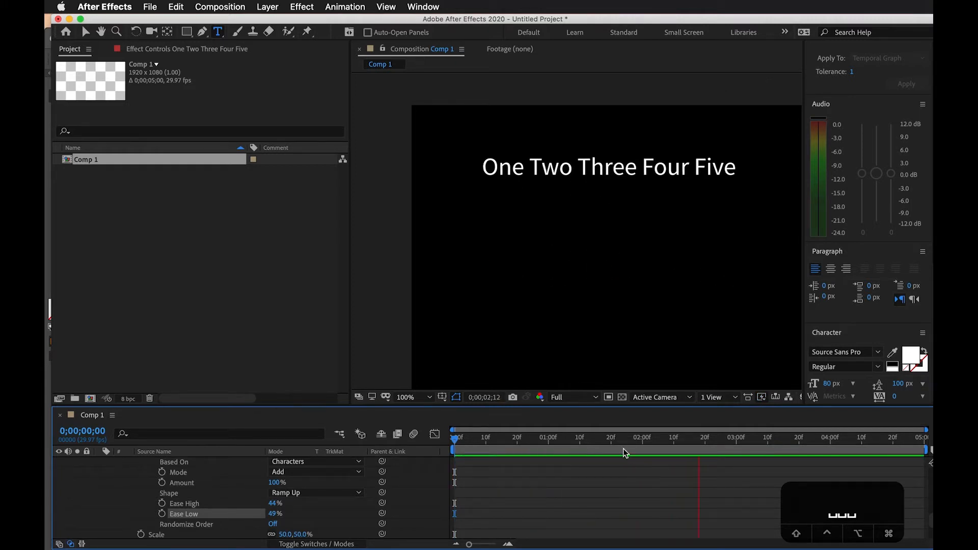
left_click_drag(624, 442, 415, 439)
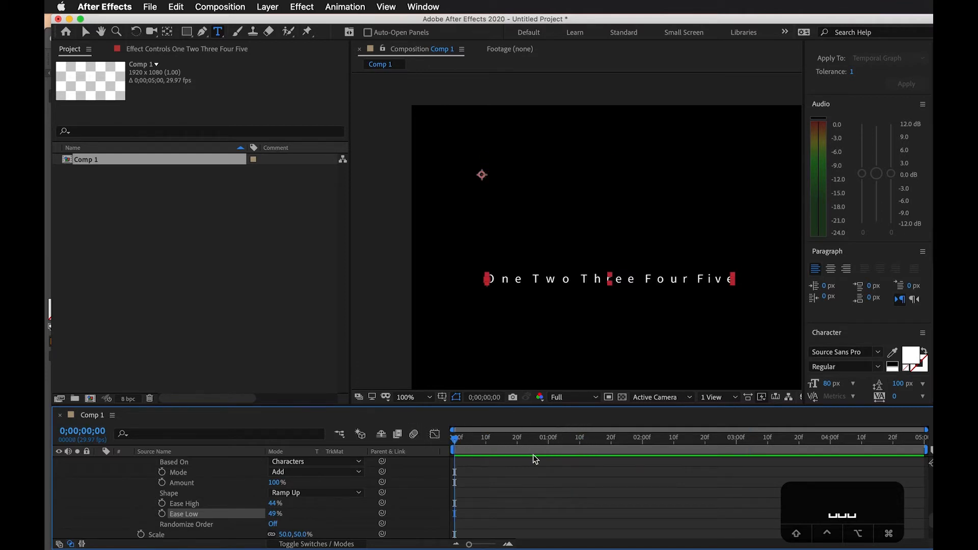
scroll(501, 485, "up", 5)
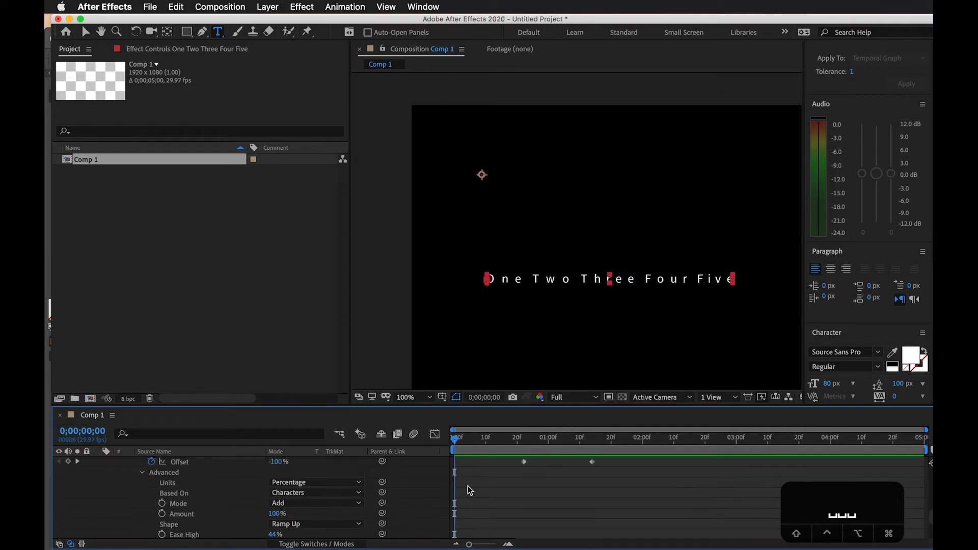
left_click_drag(462, 444, 583, 461)
Duplicate the text layer with the playhead at 0;00;00;00, leave only the copy visible, and expand the copy's properties
scroll(525, 480, "up", 8)
scroll(500, 481, "up", 4)
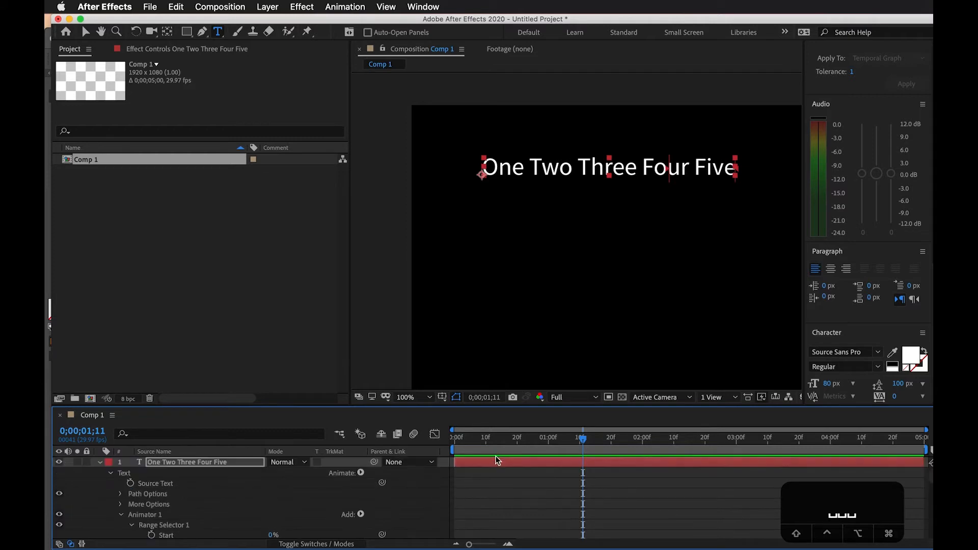
key("Home")
left_click(59, 463)
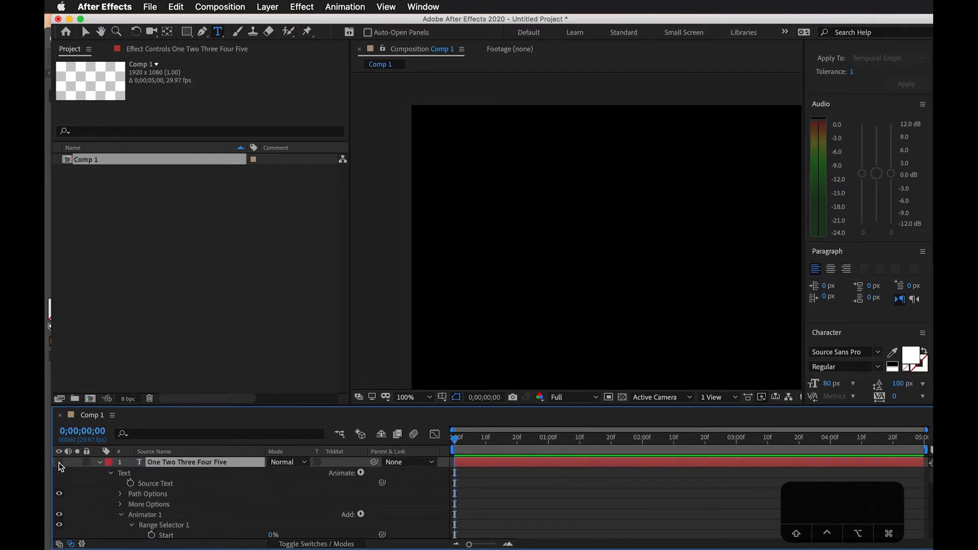
key("super+d")
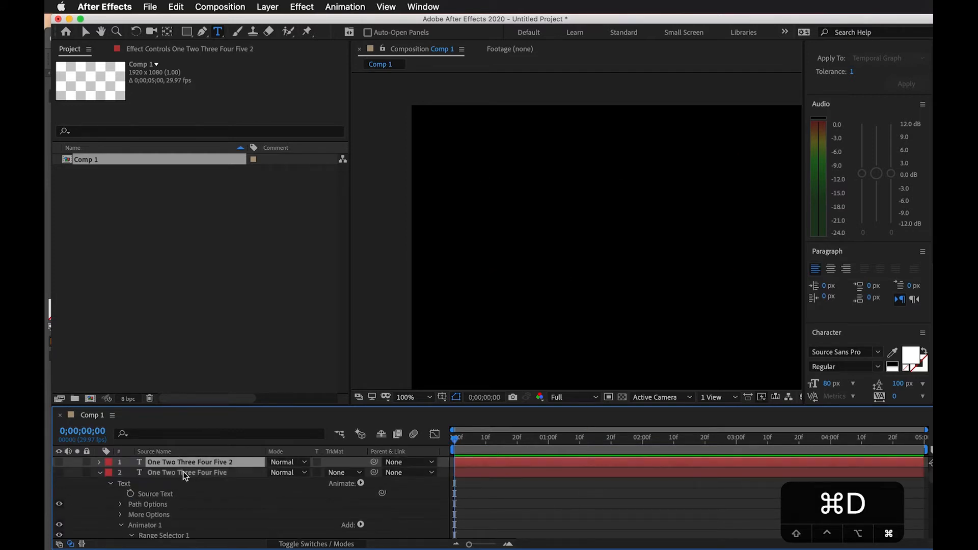
left_click(59, 462)
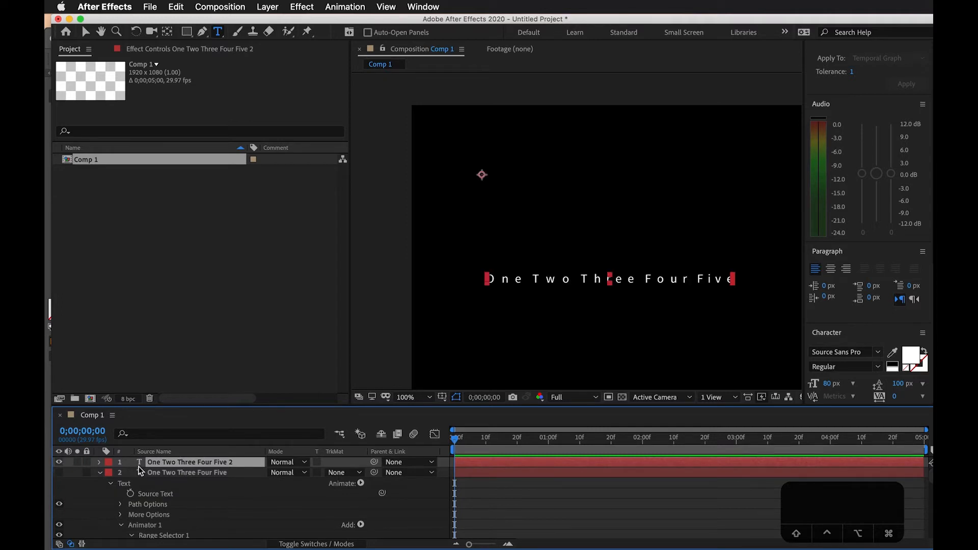
left_click(99, 462)
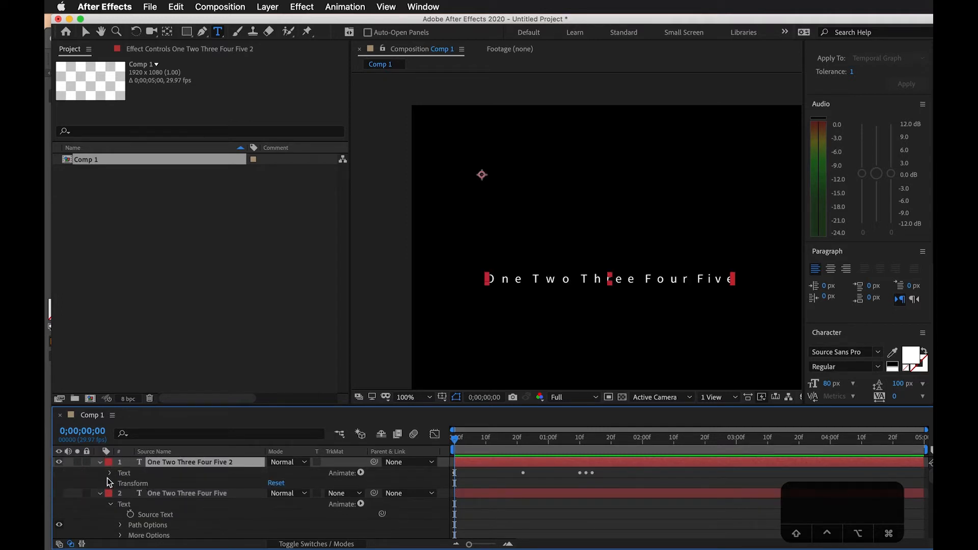
Delete Animator 1 and Animator 2 from the duplicated text layer
left_click(110, 474)
left_click(151, 515)
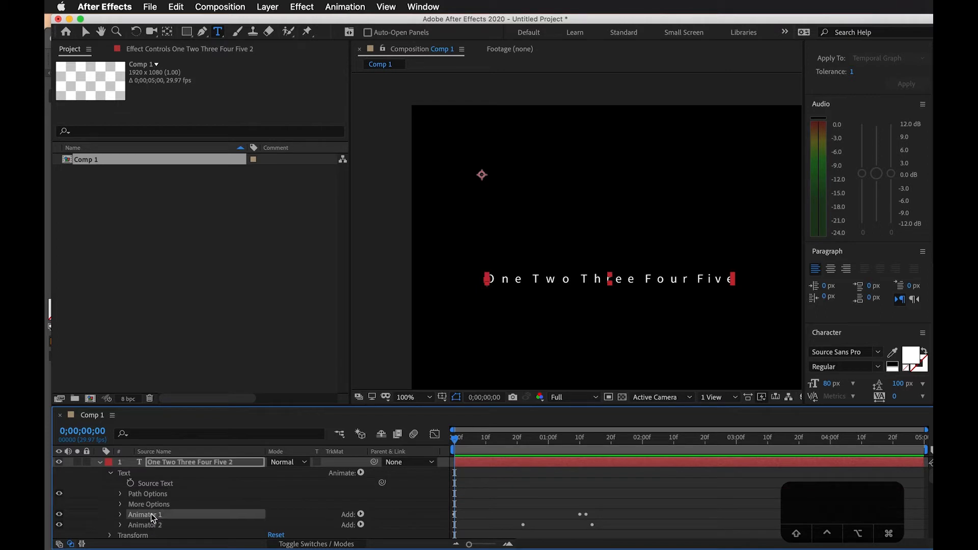
left_click(153, 526, "shift")
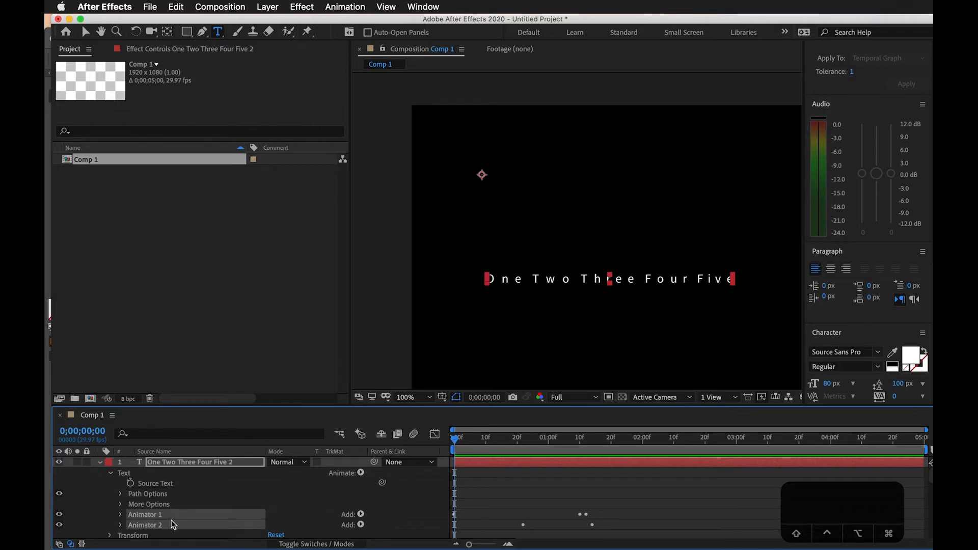
key("BackSpace")
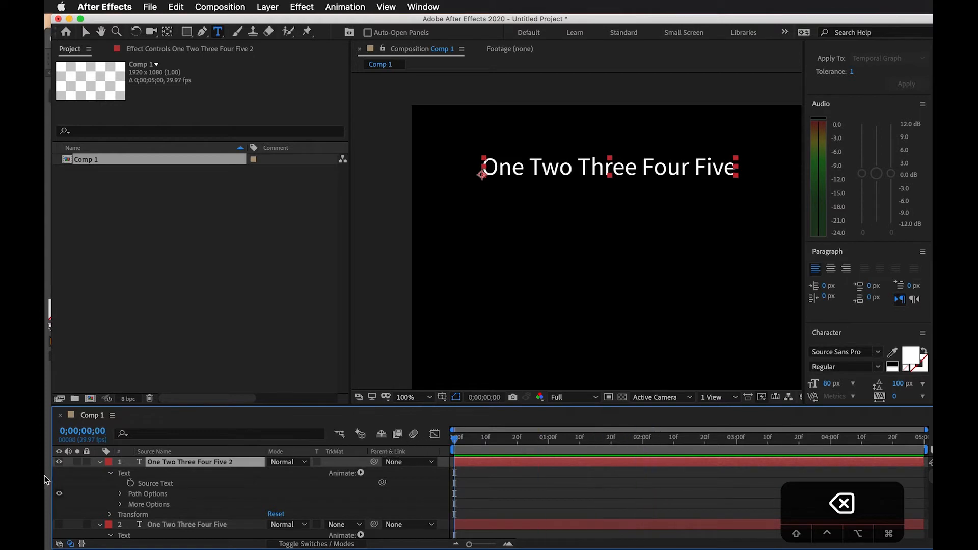
Add an Opacity animator to the duplicated text layer and expand its Range Selector with the Advanced options
left_click(361, 472)
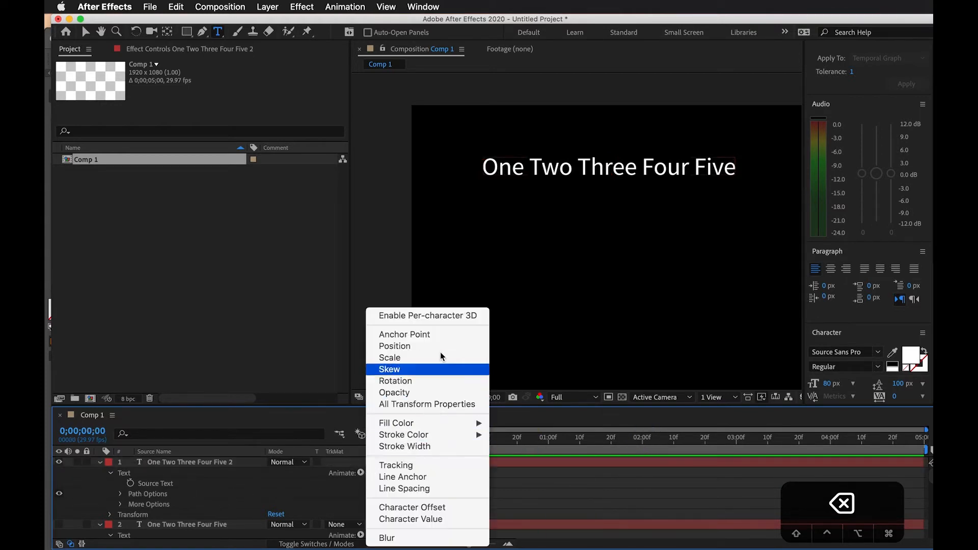
left_click(429, 392)
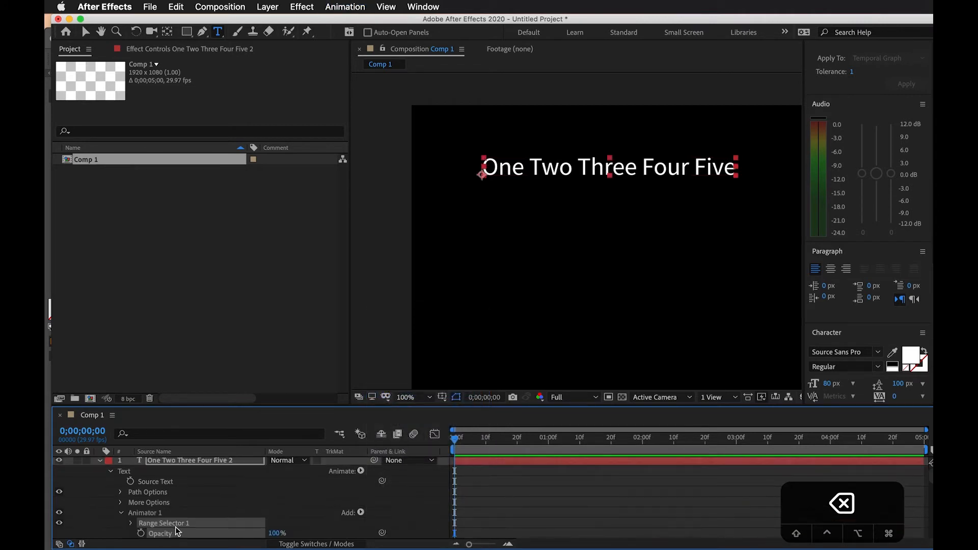
scroll(177, 531, "down", 1)
left_click(136, 506)
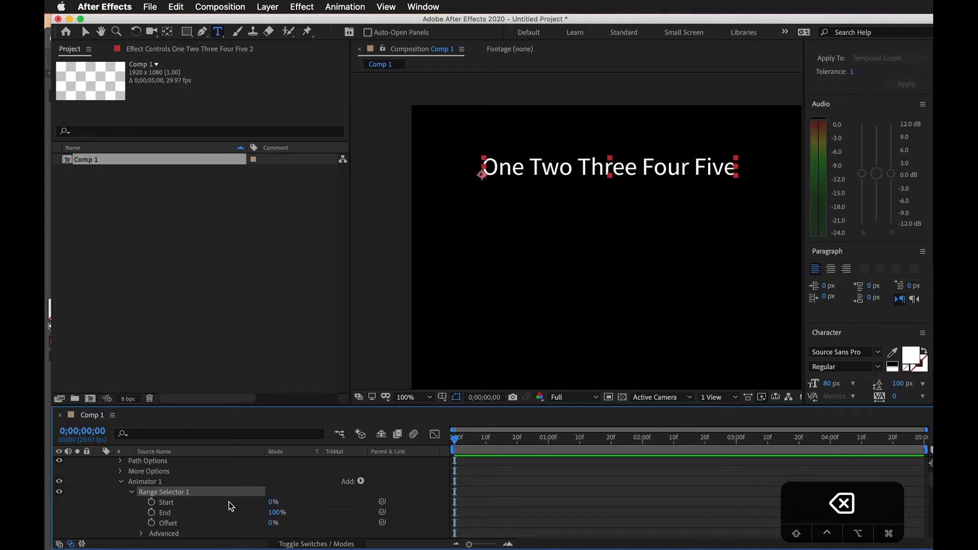
scroll(230, 508, "down", 2)
left_click(140, 514)
scroll(143, 517, "down", 5)
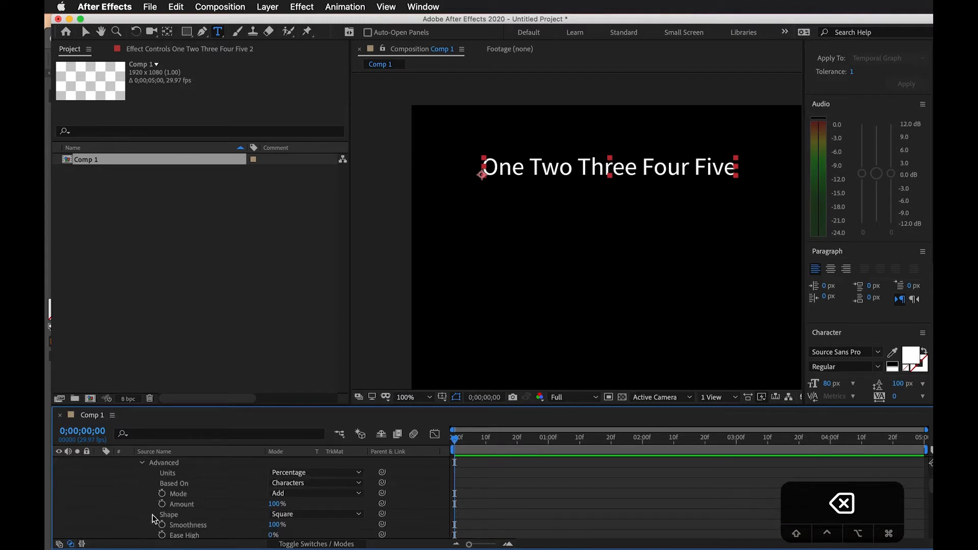
scroll(204, 494, "up", 1)
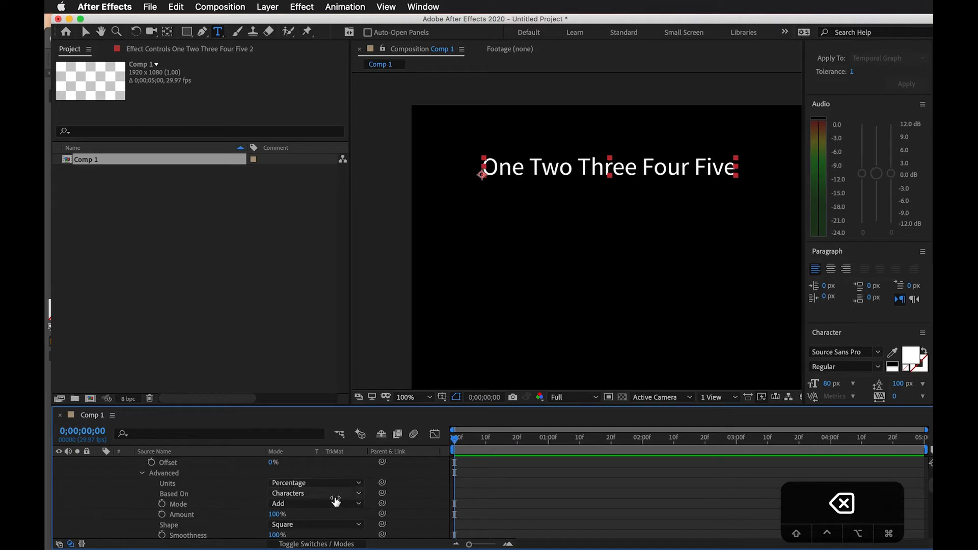
Set the Range Selector's Units to Index and Based On to Words
left_click(316, 484)
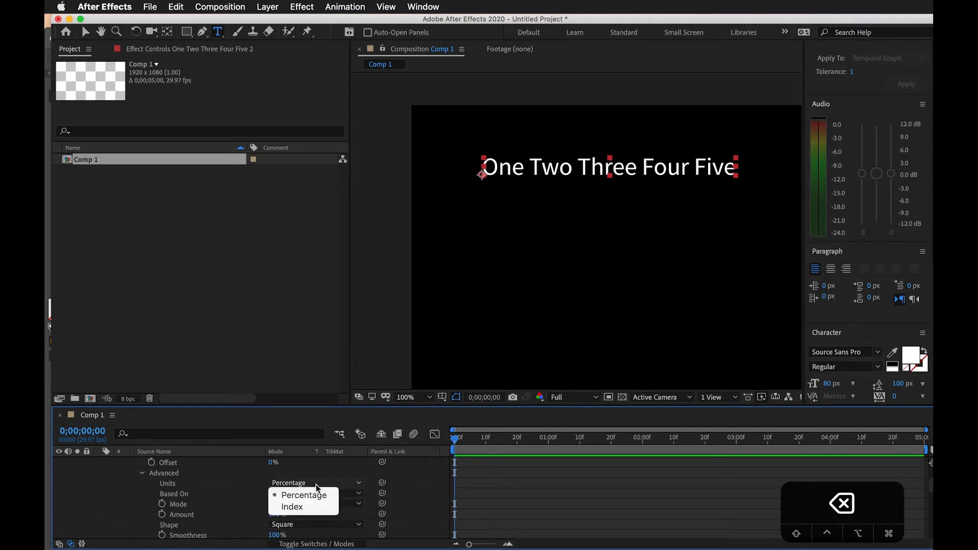
left_click(303, 507)
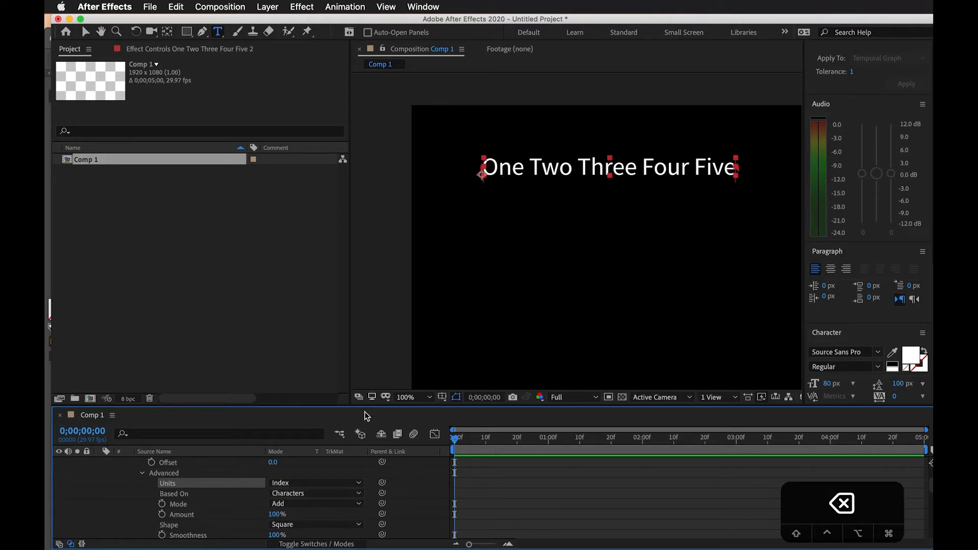
left_click(315, 496)
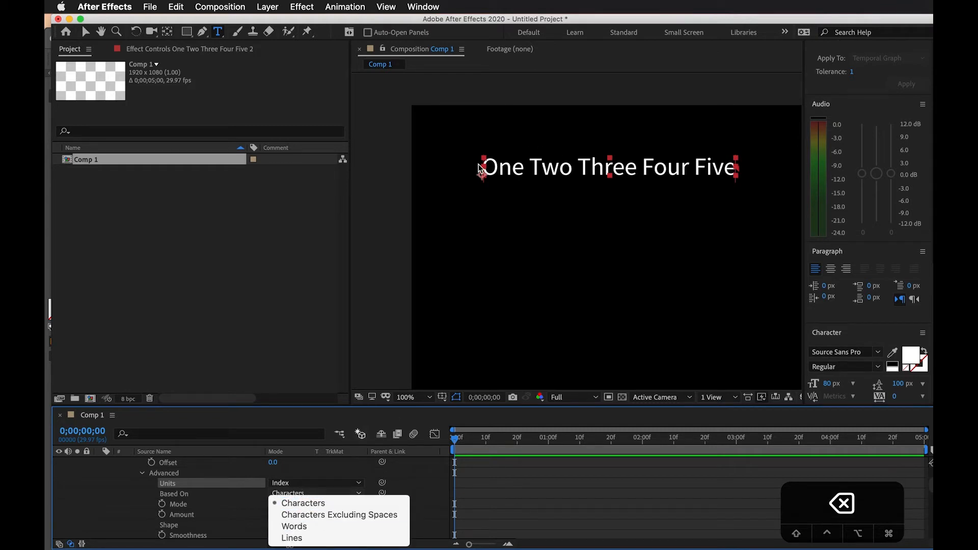
left_click(301, 530)
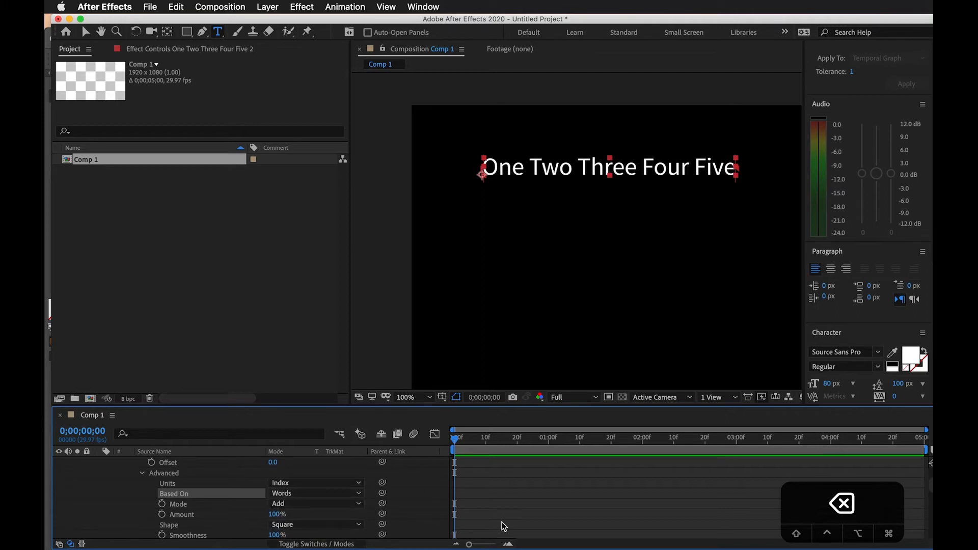
Try lowering the Range Selector's End value and undo the change
scroll(504, 526, "down", 3)
scroll(273, 524, "up", 6)
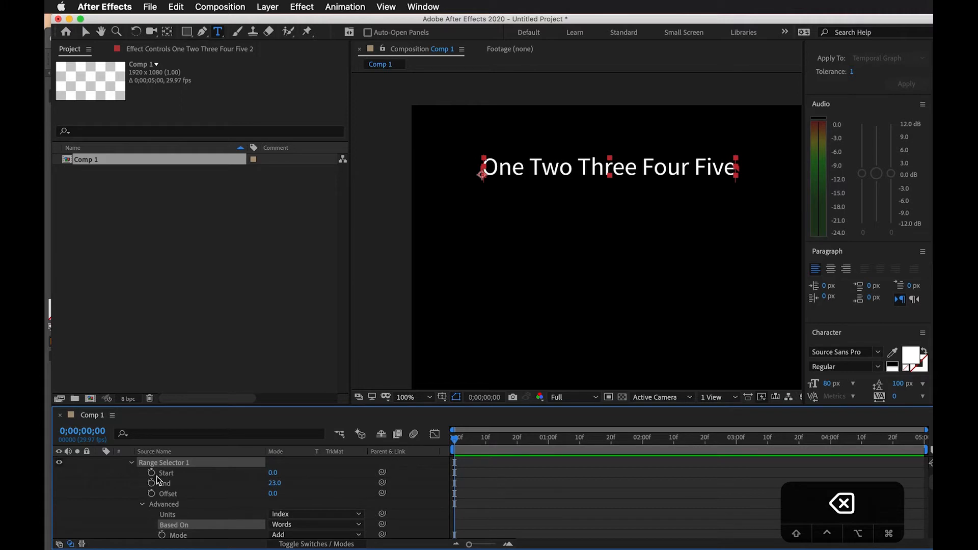
scroll(156, 480, "up", 1)
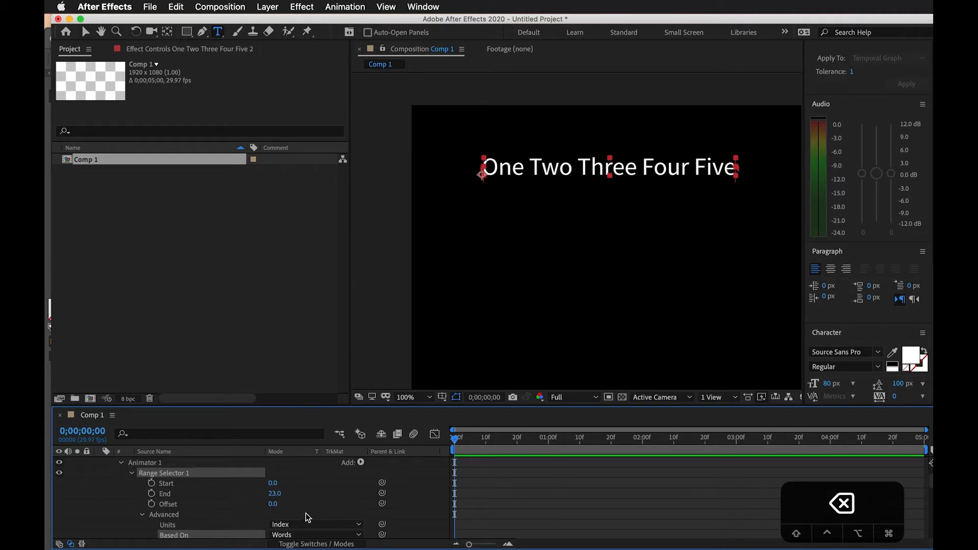
left_click_drag(276, 494, 248, 499)
key("super+z")
Set the animator's Opacity to 0% so the selected words are hidden
scroll(312, 509, "down", 3)
scroll(311, 508, "down", 6)
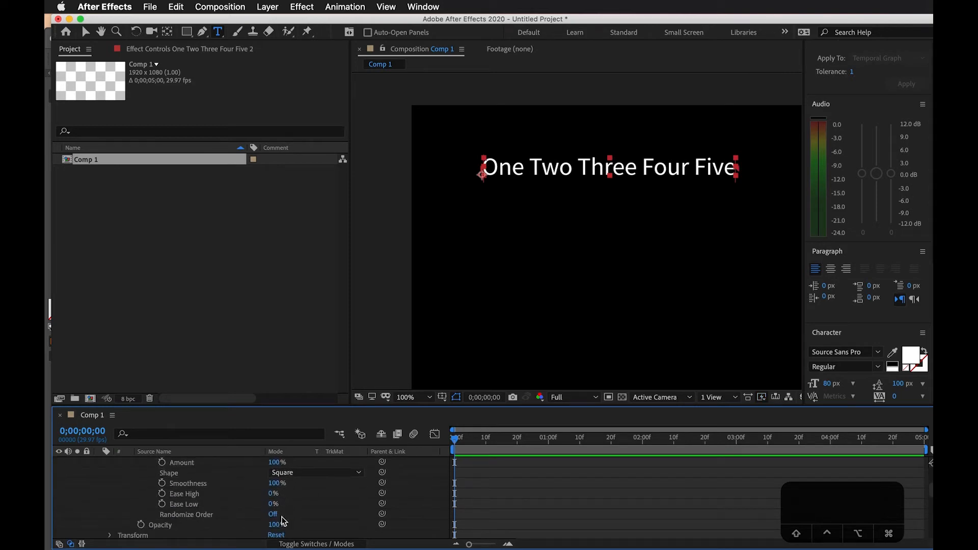
left_click_drag(278, 527, 112, 523)
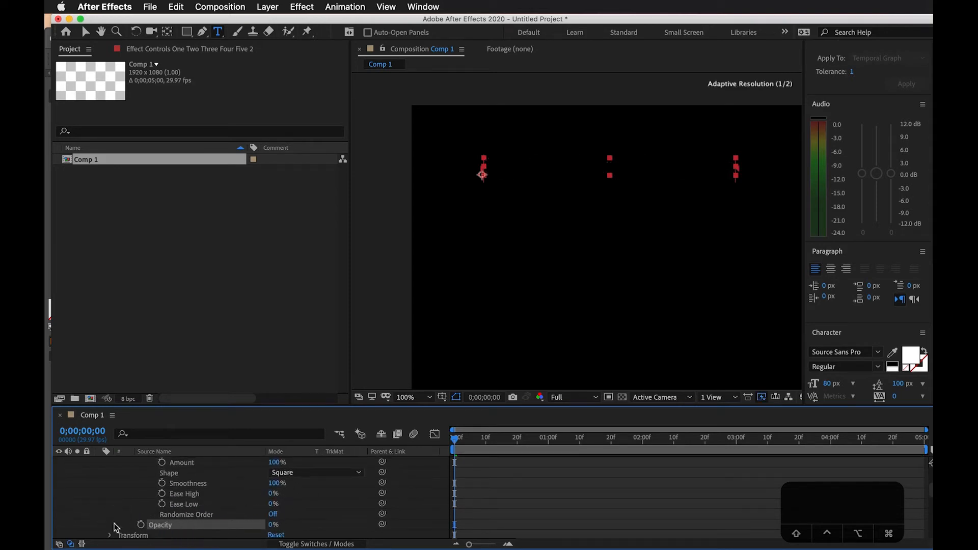
Set the Range Selector's End to 5 to cover all five words
scroll(326, 507, "up", 9)
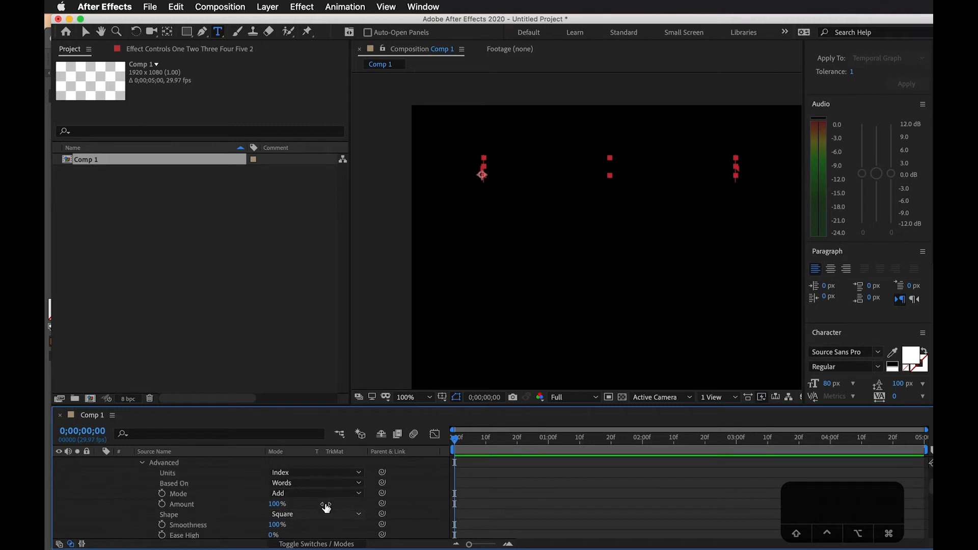
left_click_drag(272, 501, 246, 483)
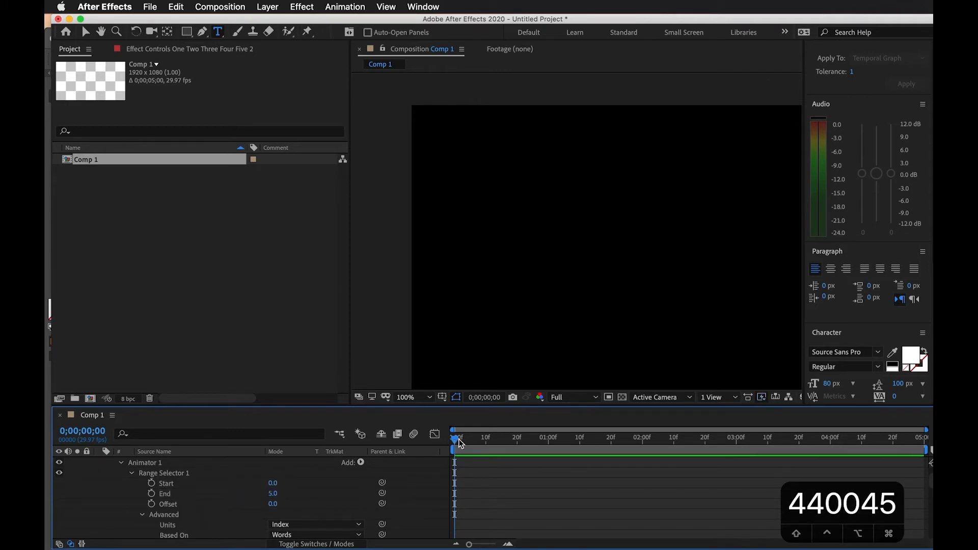
left_click_drag(458, 443, 353, 444)
Keyframe the Range Selector's Start from 0 at 0;00;00;00 to 5 at 0;00;01;06 and preview the word-by-word fade-in
left_click_drag(461, 443, 305, 452)
left_click(153, 484)
key("space")
left_click_drag(271, 487, 280, 484)
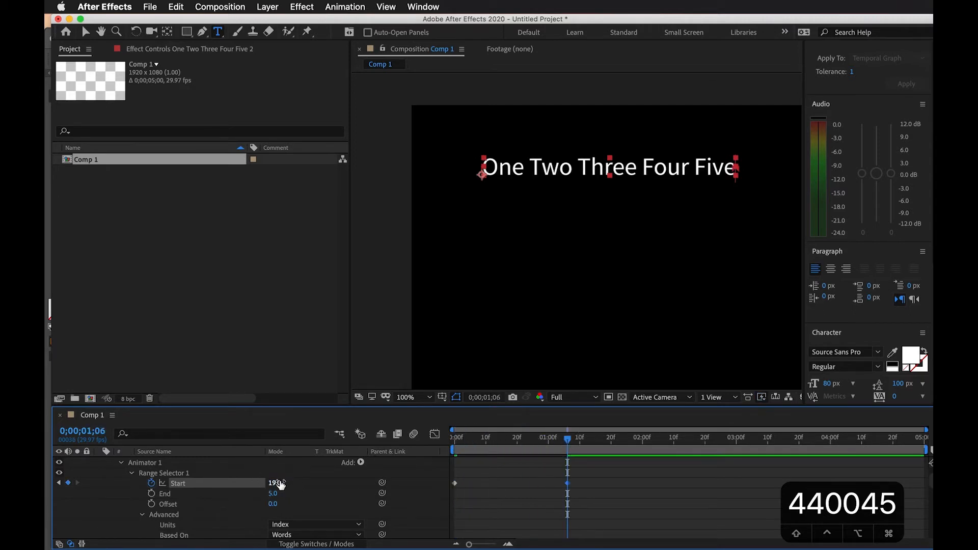
type("5")
key("Return")
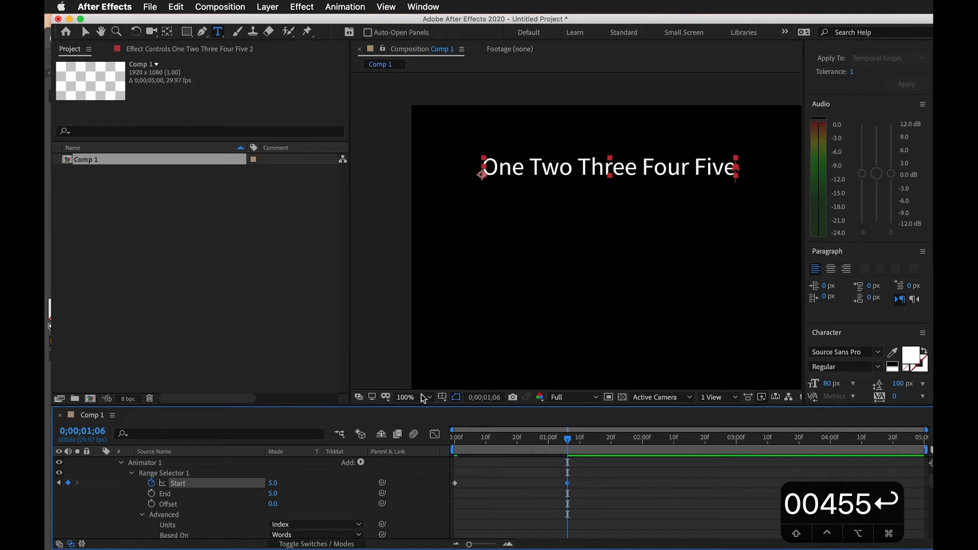
left_click(601, 473)
left_click_drag(569, 441, 382, 436)
key("space")
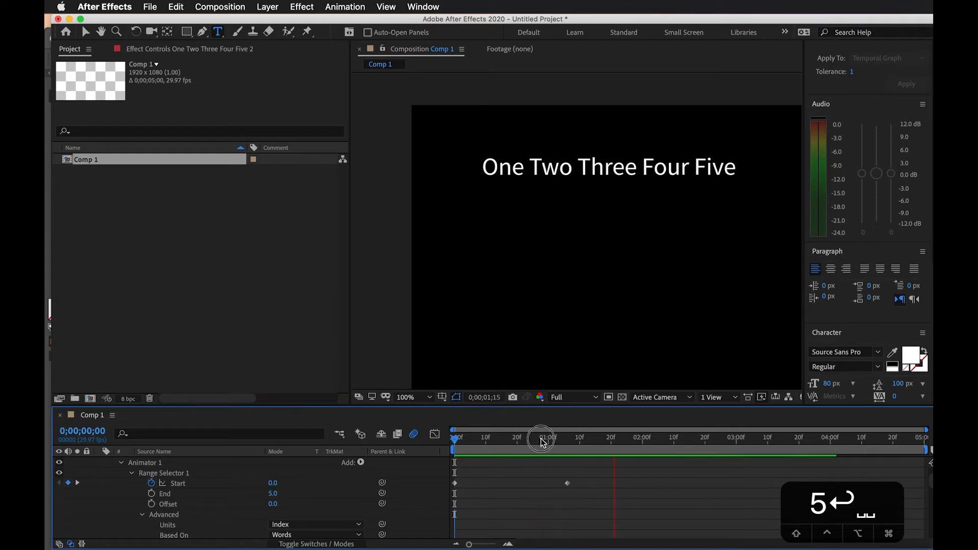
key("space")
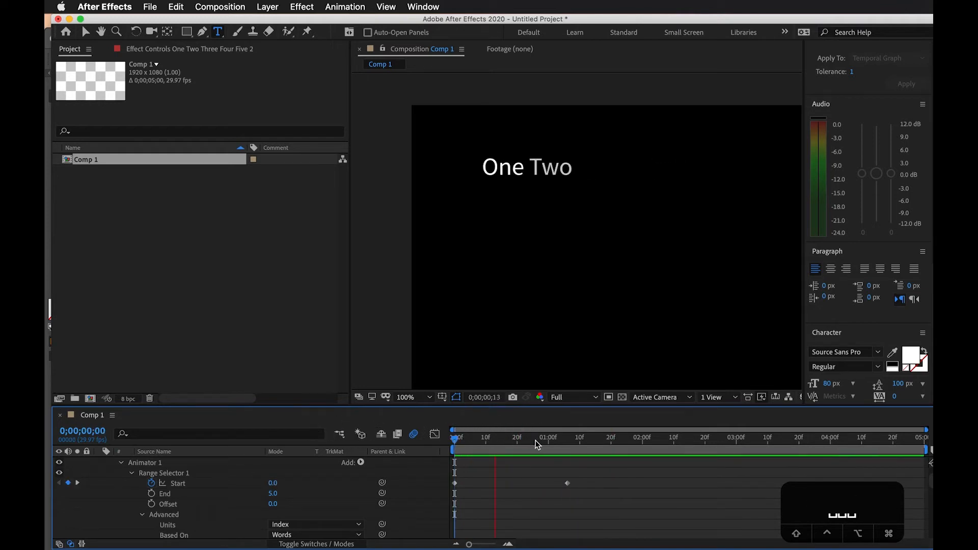
Move the last Start keyframe to about 0;00;03;04 and preview the slower fade-in from the beginning
left_click_drag(567, 483, 749, 483)
left_click(609, 445)
left_click_drag(609, 444, 320, 442)
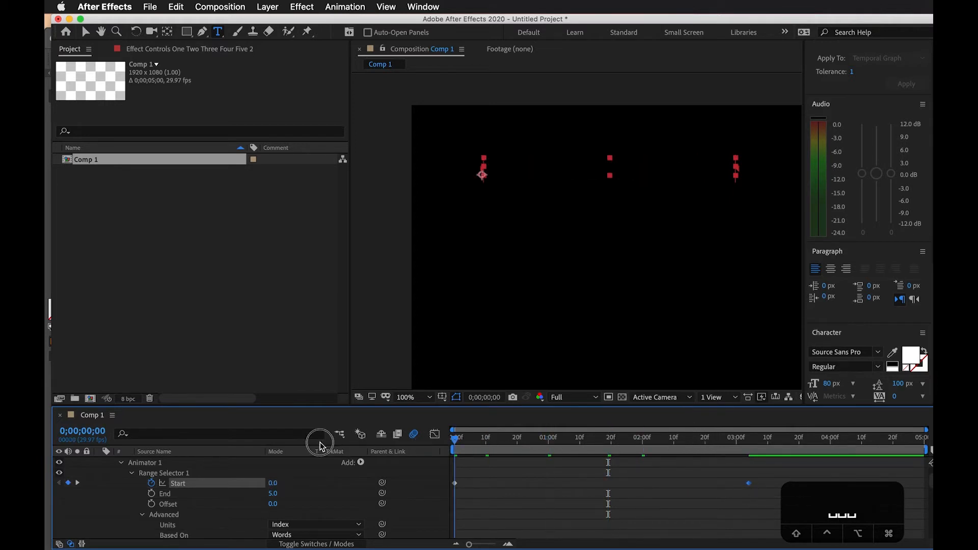
key("space")
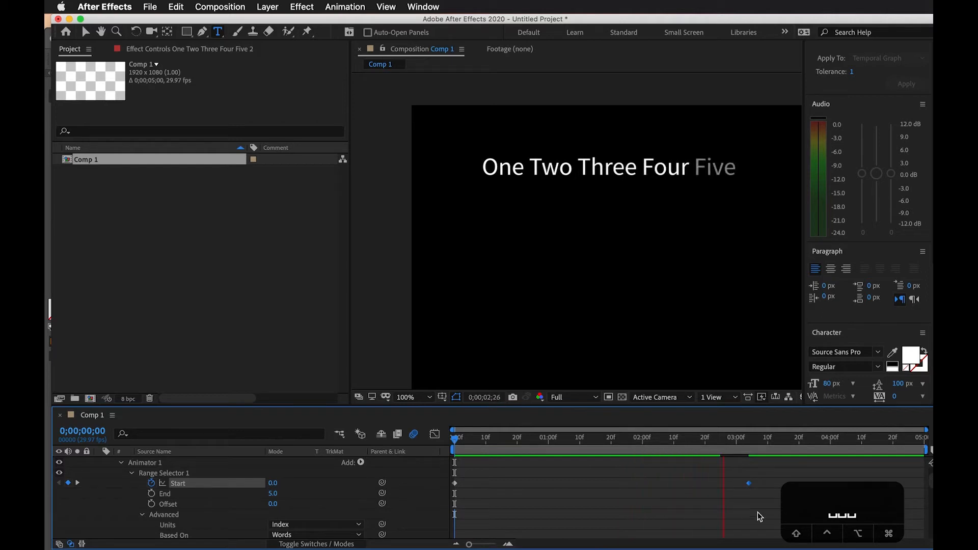
Add a Start keyframe with a value of 1 at 0;00;00;23
left_click_drag(671, 443, 525, 456)
left_click(274, 484)
type("1")
left_click(548, 489)
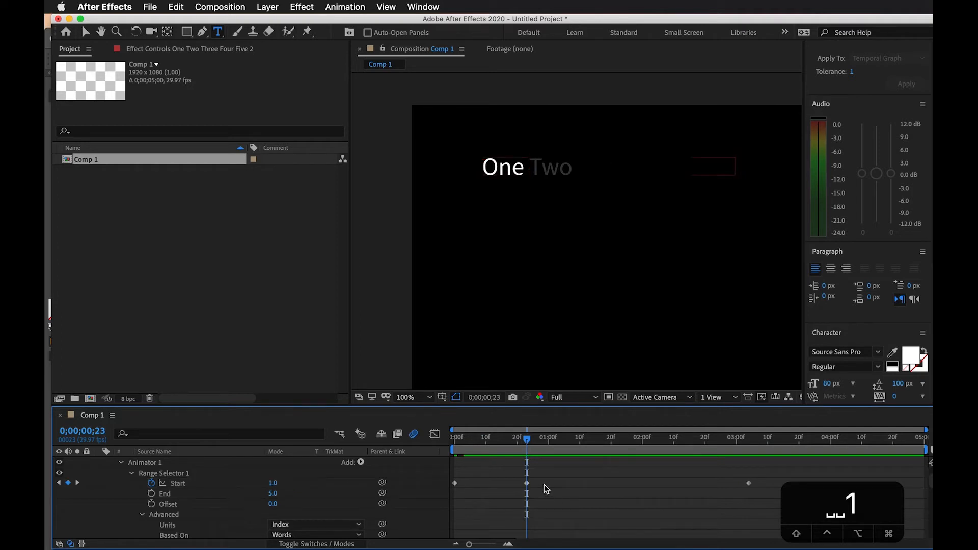
Move the middle Start keyframe to 0;00;00;10 and preview the changed timing of the first word
left_click_drag(529, 486, 486, 484)
key("space")
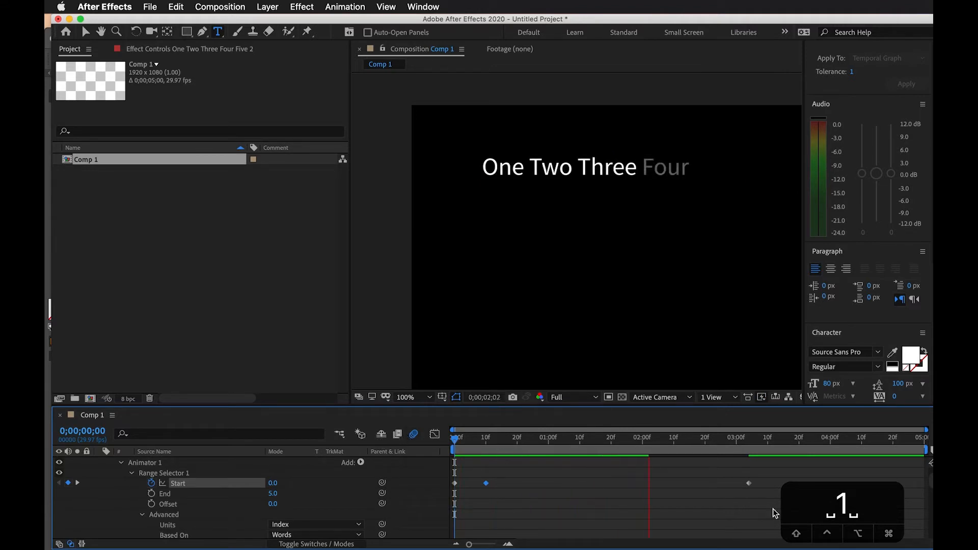
key("space")
left_click_drag(718, 438, 457, 438)
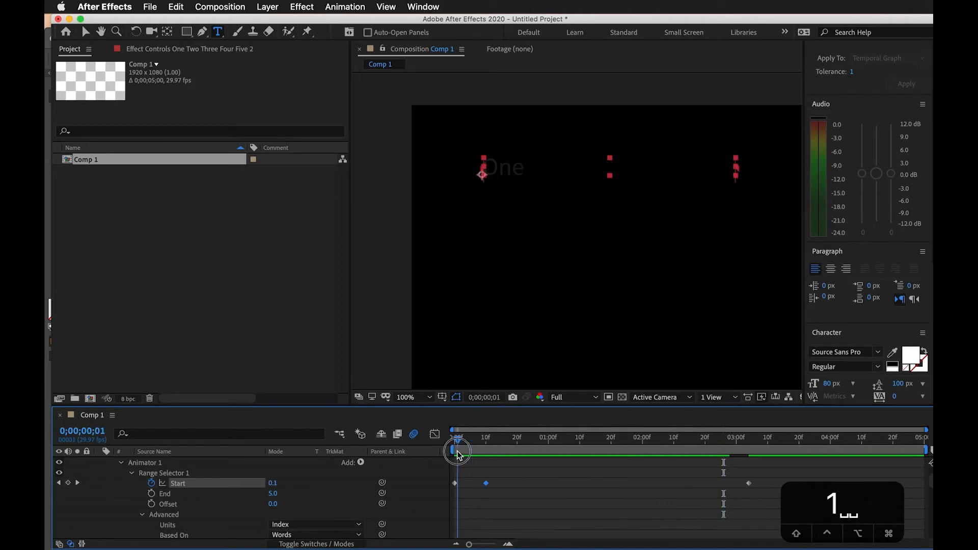
Examine the Range Selector's available Units choices and its Based On setting in the Advanced options
scroll(252, 497, "down", 3)
scroll(252, 498, "down", 2)
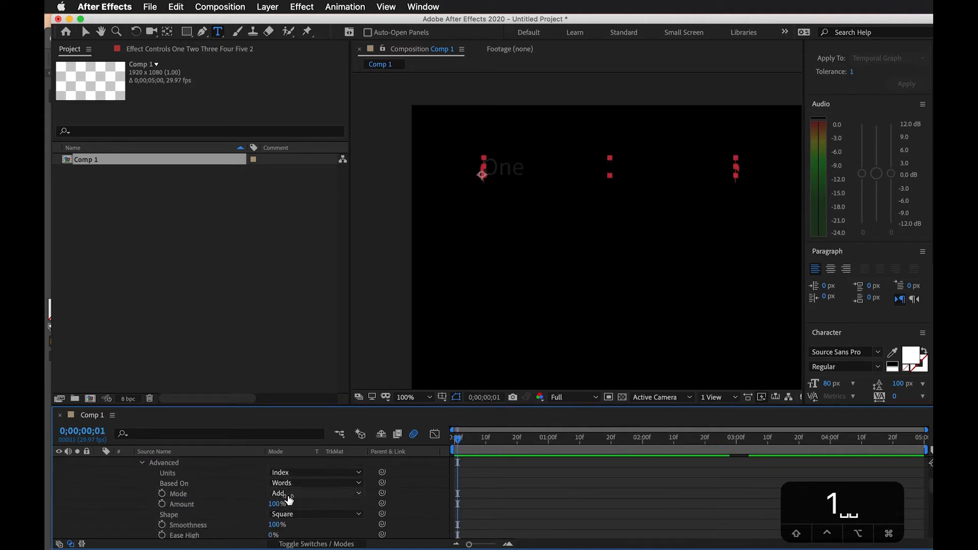
left_click(312, 473)
left_click(312, 473)
left_click(313, 473)
left_click(244, 470)
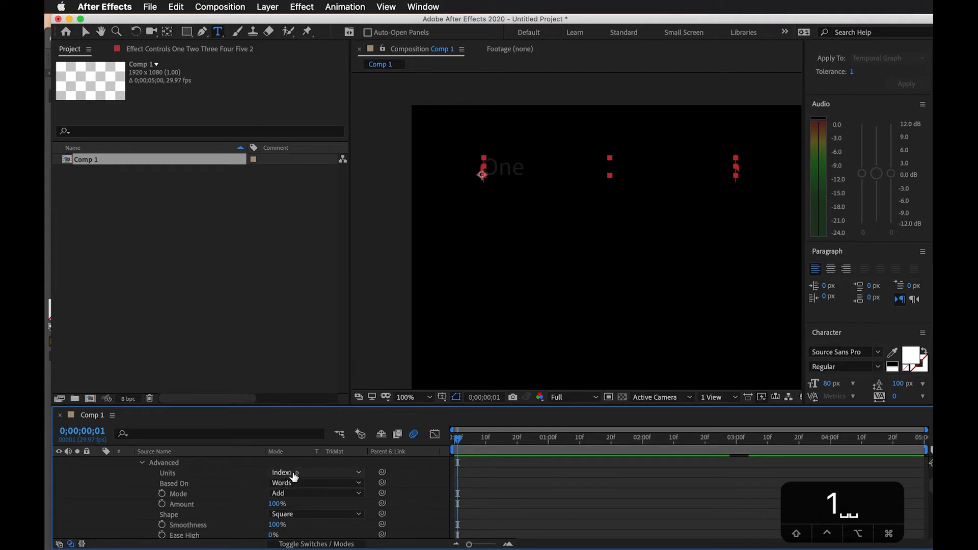
left_click(295, 474)
left_click(237, 486)
Duplicate the word-by-word text layer, leave only the new copy visible, and expand the copy's Text properties
scroll(512, 484, "up", 8)
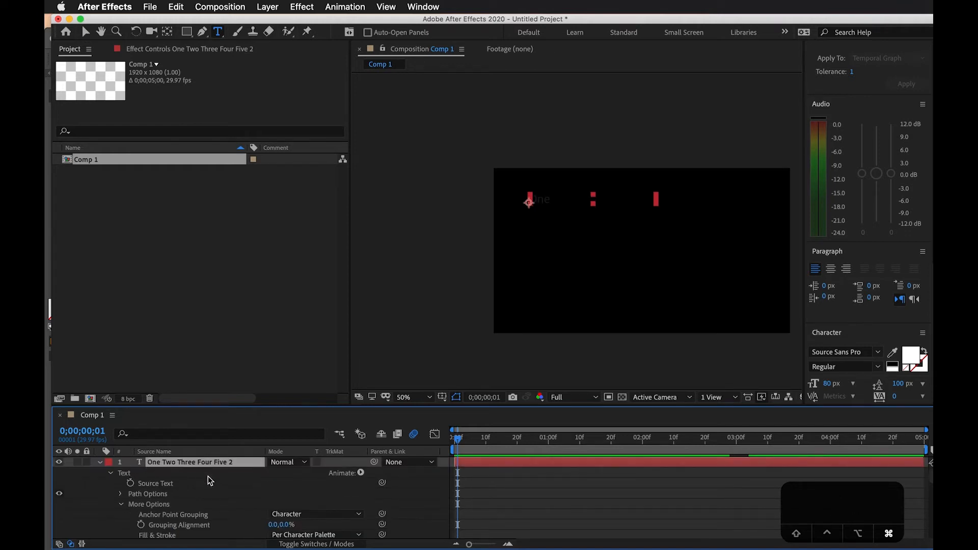
key("super+d")
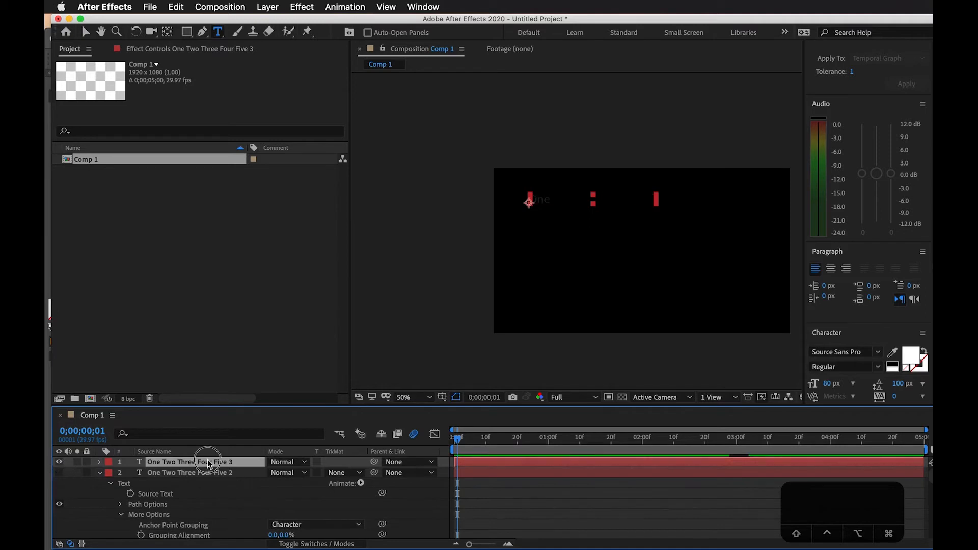
left_click(100, 462)
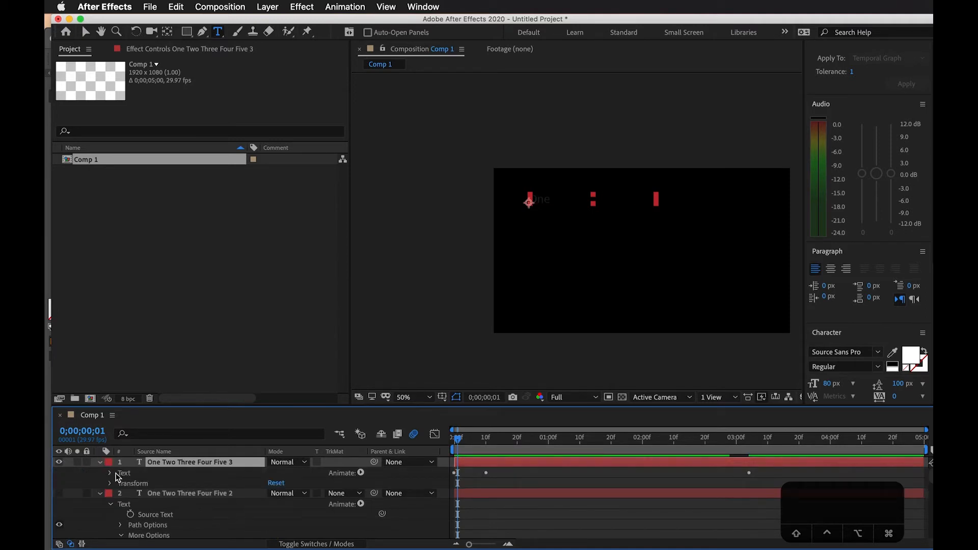
left_click(110, 474)
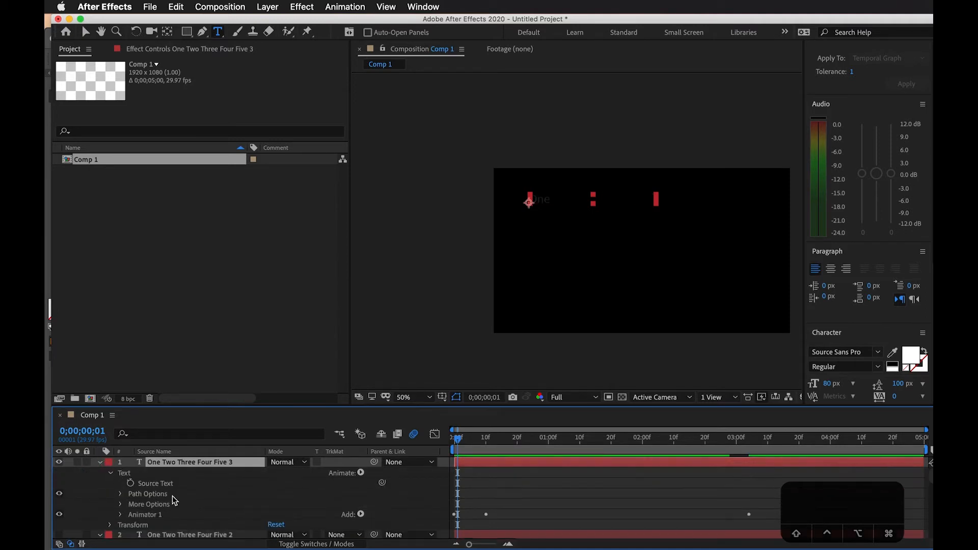
Delete Animator 1 from the new copy and return the playhead to 0;00;00;00
left_click(133, 515)
key("BackSpace")
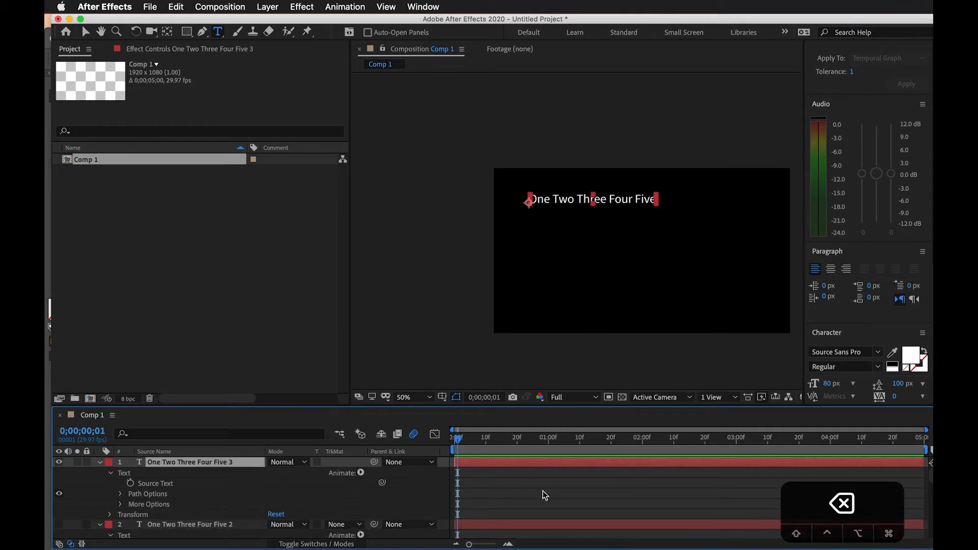
left_click_drag(463, 438, 359, 456)
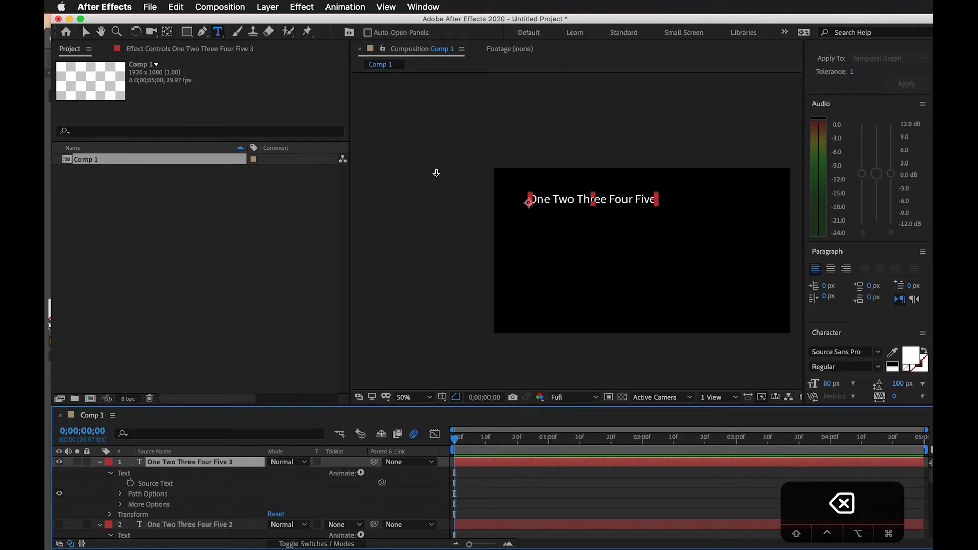
Draw an open S-shaped mask path with five points below the text on the top text layer, using the Pen tool
scroll(559, 160, "up", 2)
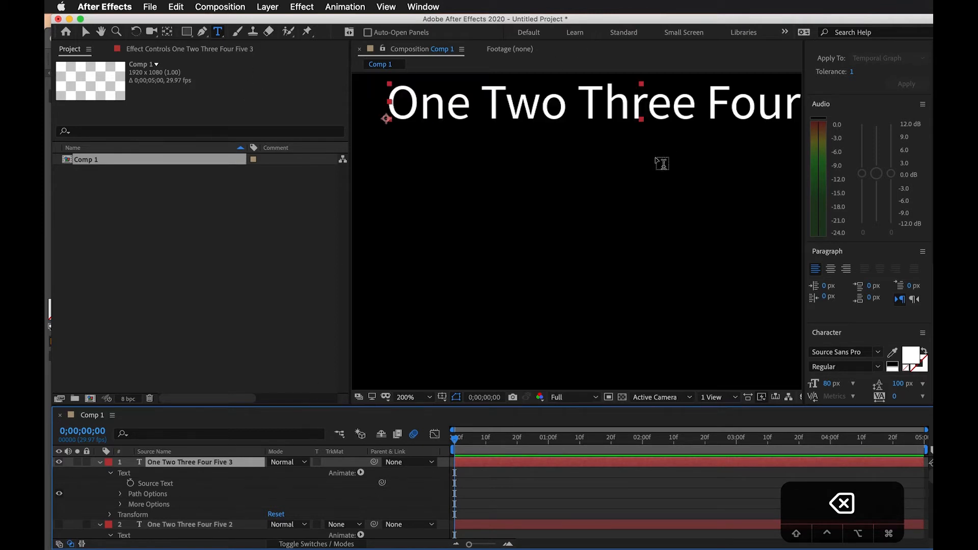
scroll(560, 180, "down", 1)
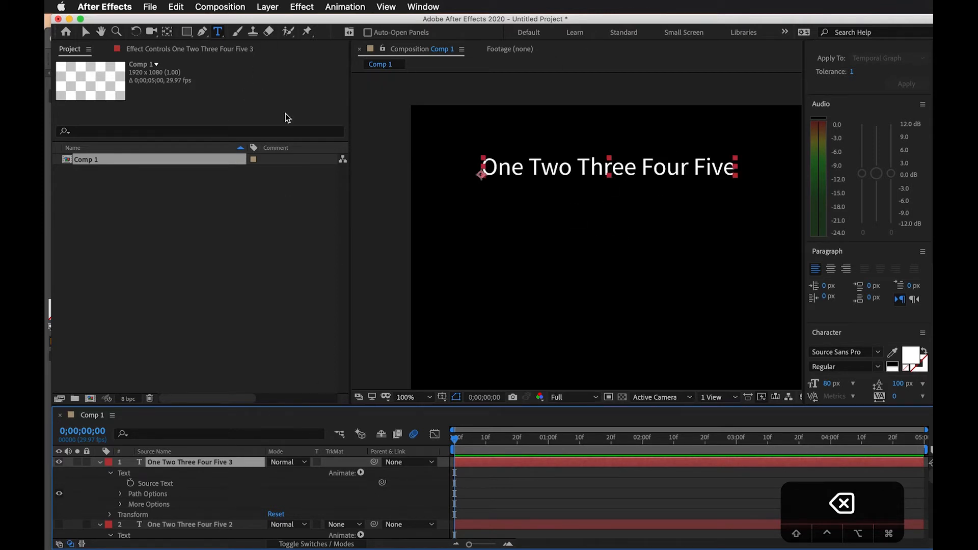
left_click(203, 31)
left_click(490, 323)
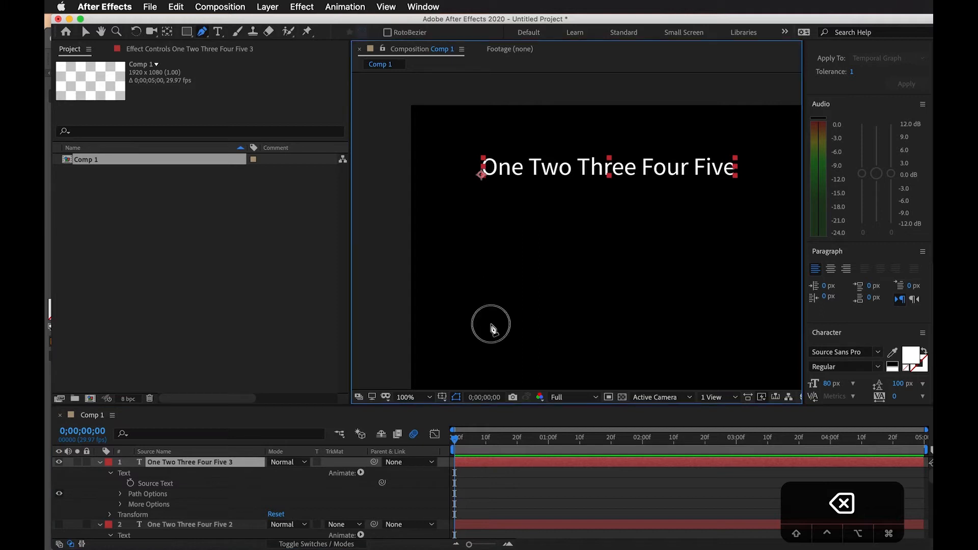
left_click_drag(520, 197, 552, 201)
left_click_drag(663, 217, 661, 267)
key("super+z")
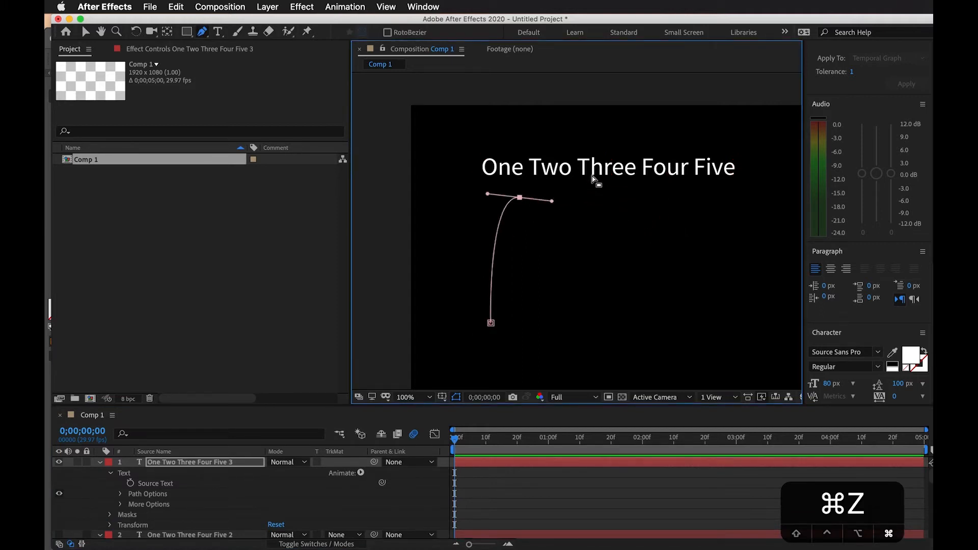
left_click_drag(603, 232, 606, 295)
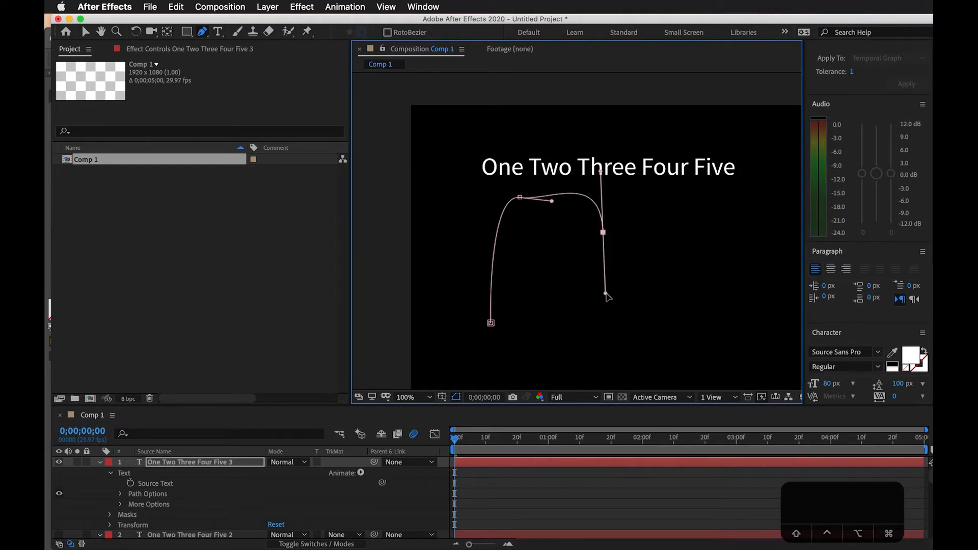
left_click_drag(675, 343, 736, 305)
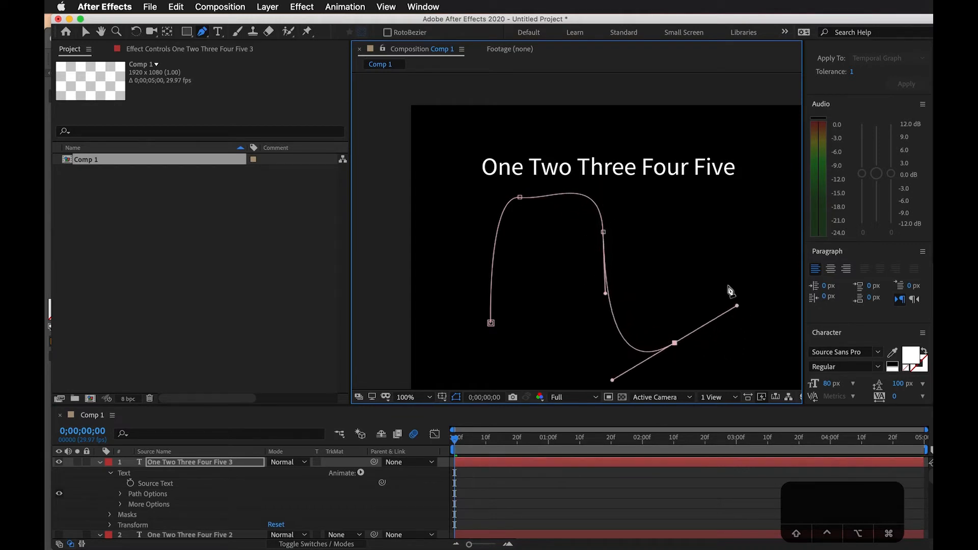
left_click_drag(723, 255, 718, 240)
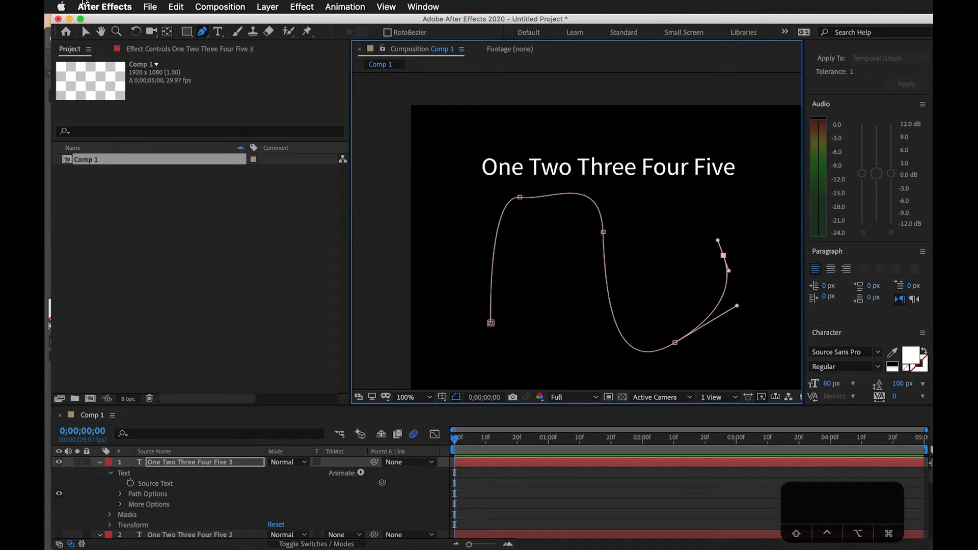
Reshape the mask path's second point, moving it slightly up and tilting its handles for a smoother first arch
left_click(86, 32)
left_click(521, 197)
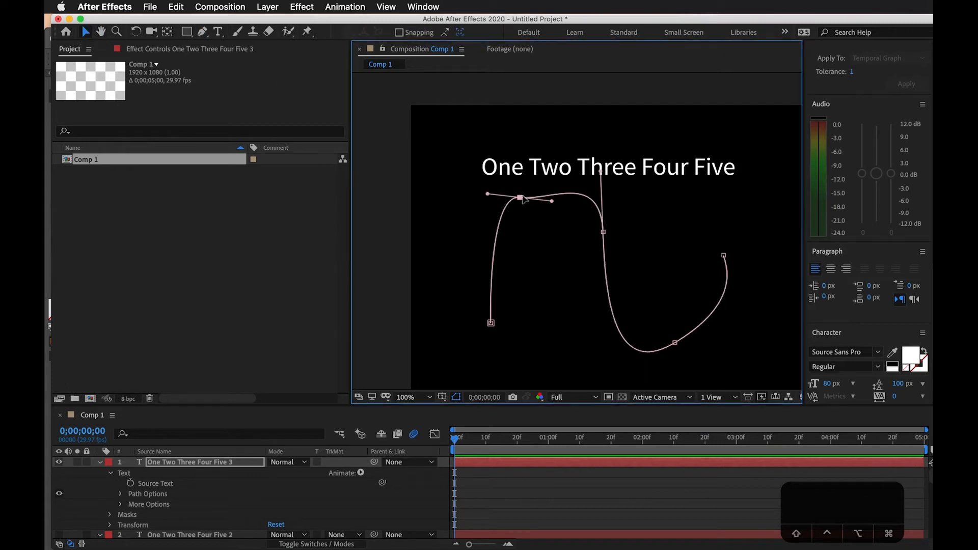
left_click_drag(552, 202, 516, 191)
left_click(519, 194)
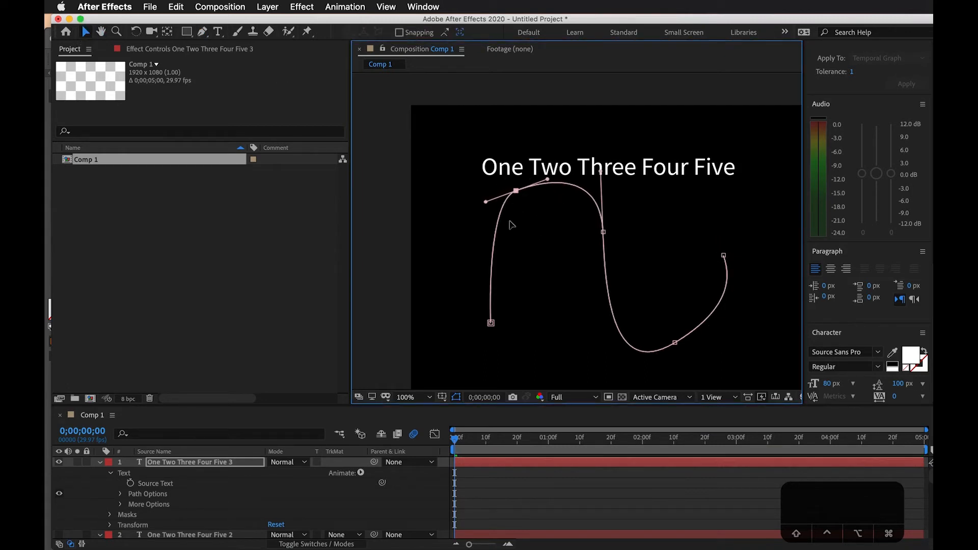
Expand the text's Path Options and set Path to Mask 1
left_click(133, 495)
left_click(121, 494)
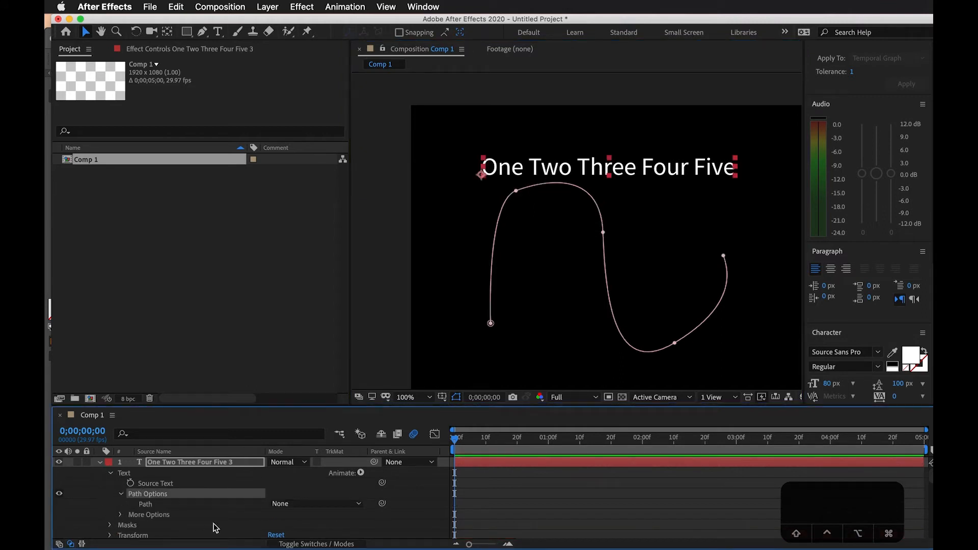
left_click(311, 504)
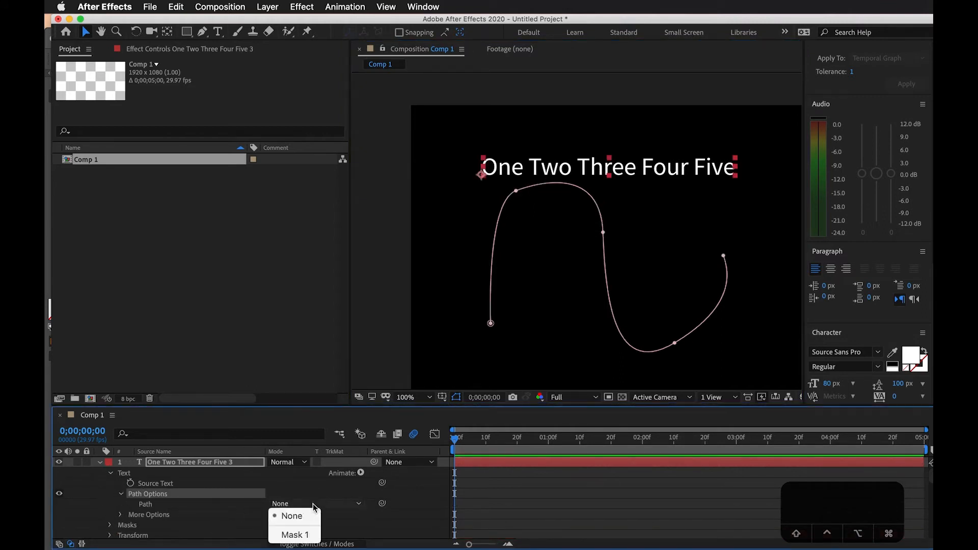
left_click(294, 535)
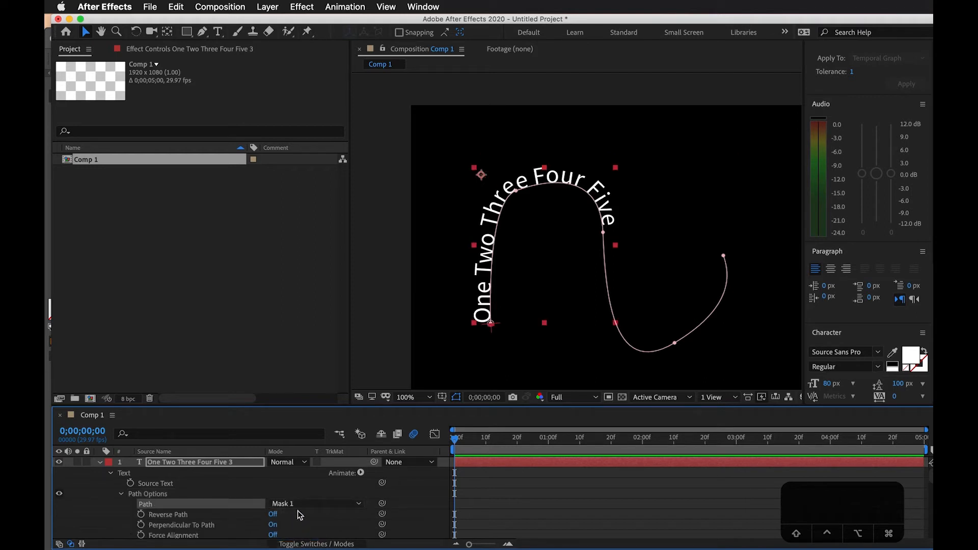
View the curved text without the path outline and try out the Reverse Path option
left_click(457, 397)
left_click(497, 518)
scroll(518, 517, "down", 1)
scroll(295, 521, "down", 1)
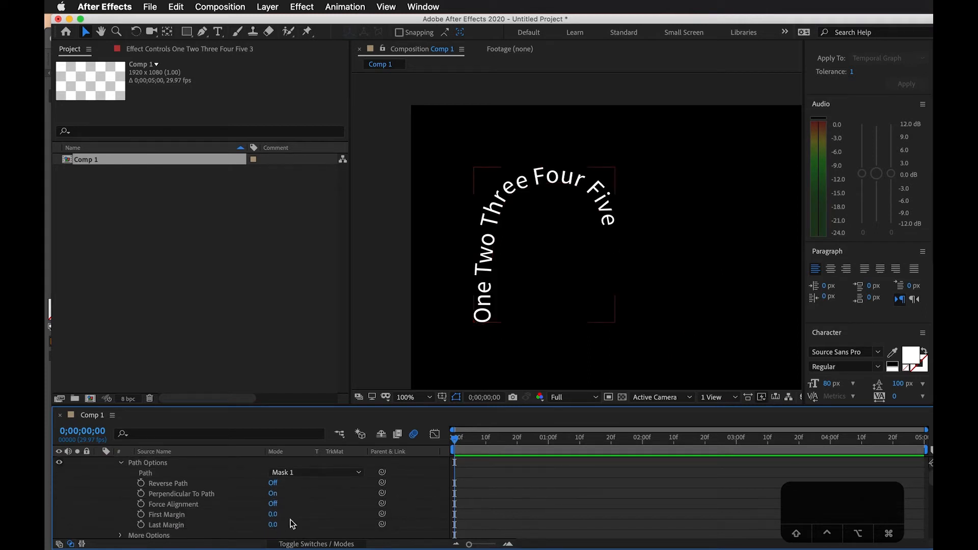
left_click(274, 484)
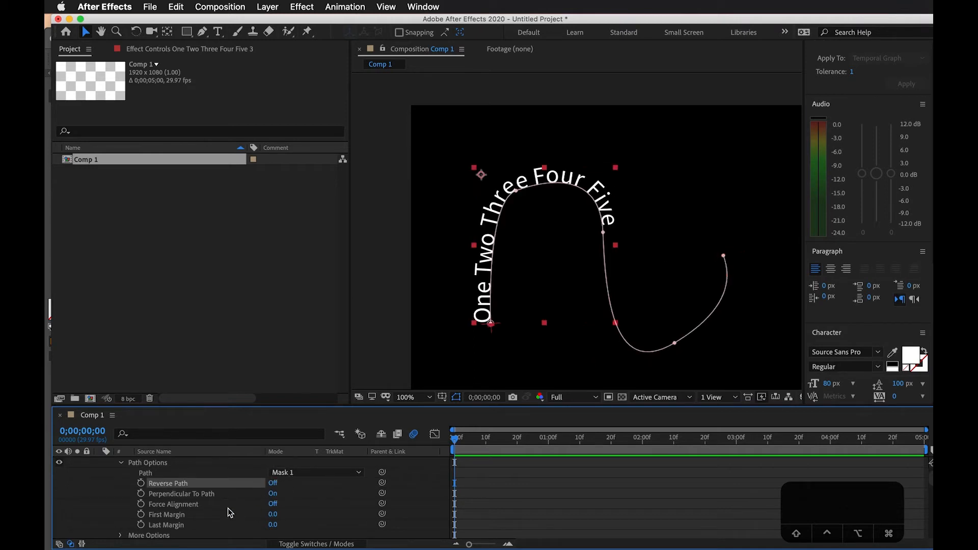
Expand More Options and try out different First Margin and Last Margin values for the text on the path
scroll(206, 516, "down", 2)
left_click(121, 515)
scroll(131, 516, "down", 2)
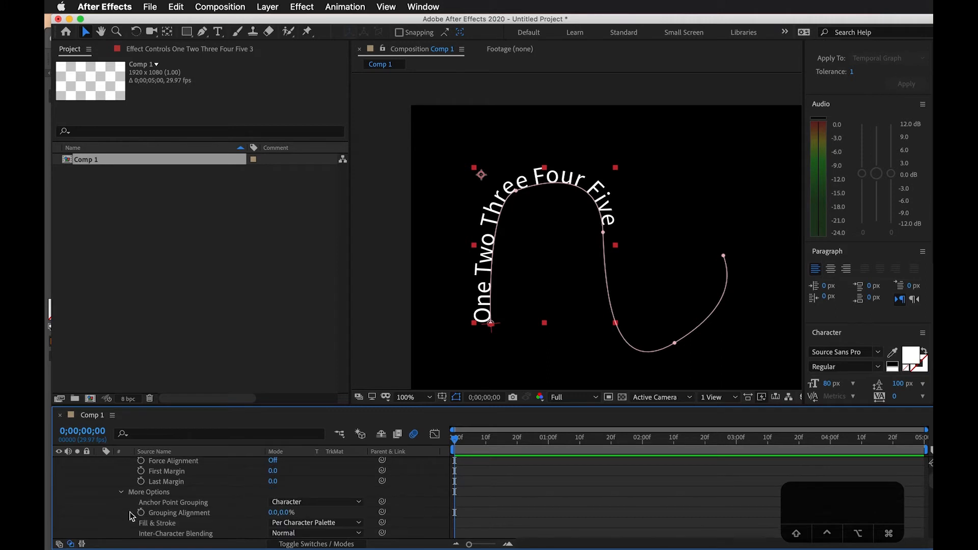
scroll(207, 512, "up", 3)
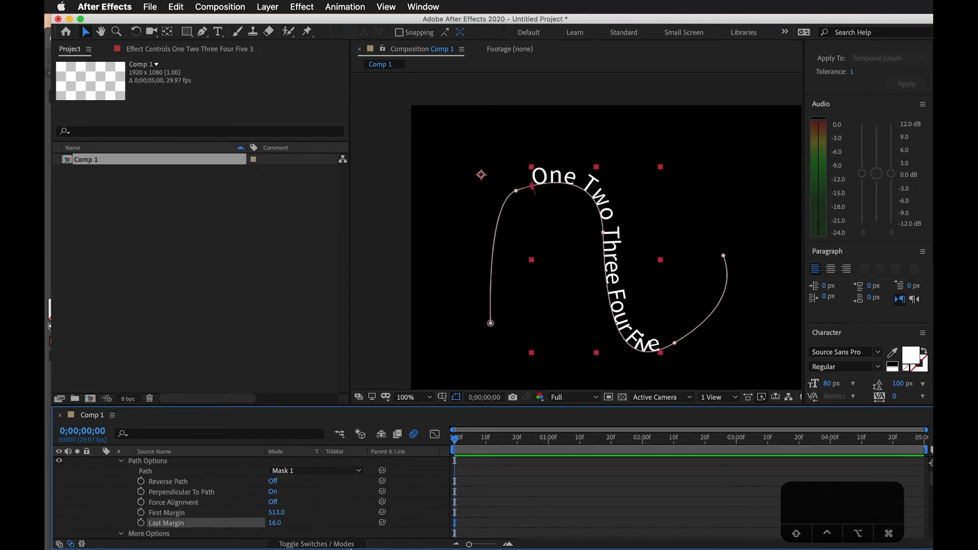
key("super+z")
left_click_drag(275, 516, 49, 541)
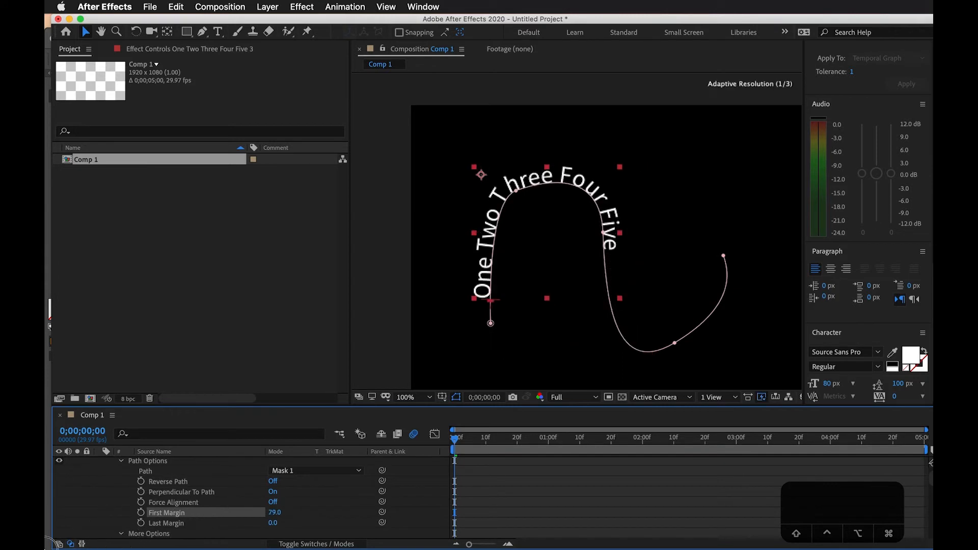
Keyframe First Margin with 0 at 0;00;00;00 and 962 at 0;00;02;14
left_click(275, 513)
type("0")
left_click(344, 503)
left_click(141, 513)
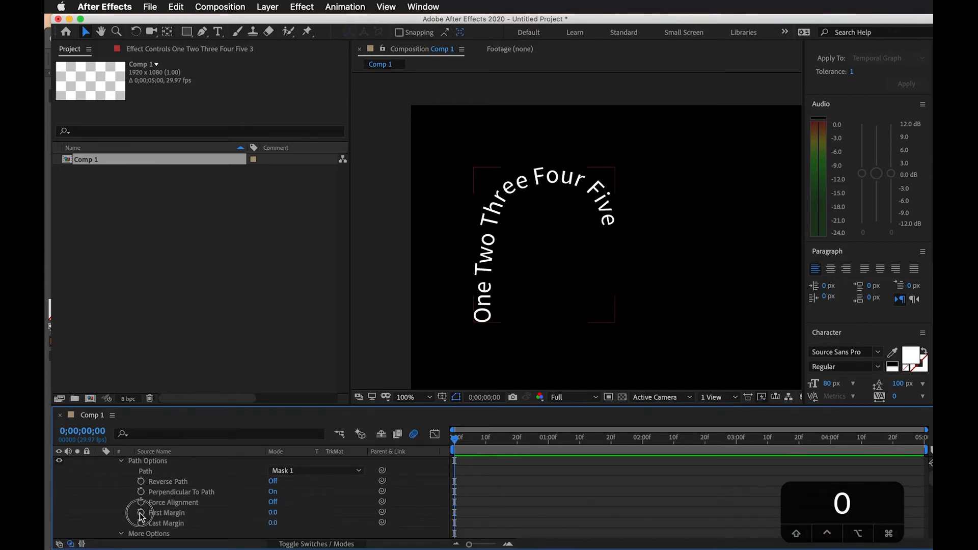
left_click_drag(454, 439, 686, 440)
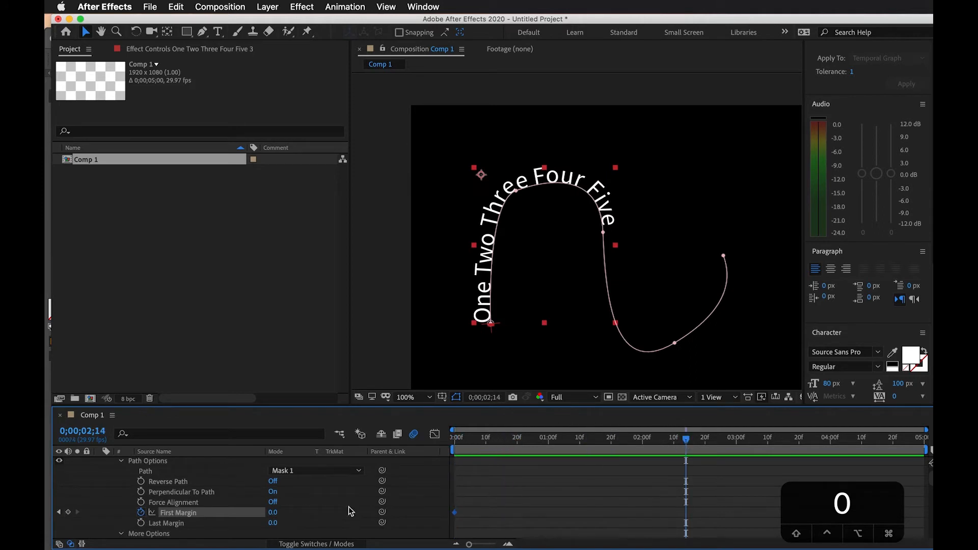
left_click_drag(273, 513, 854, 500)
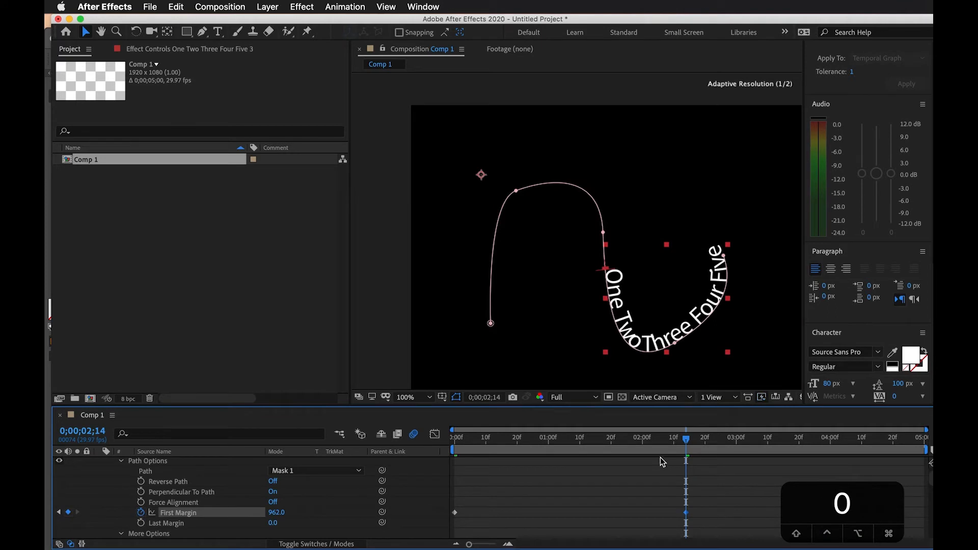
Move the second First Margin keyframe earlier to about 0;00;01;17 and preview the animation from the start
left_click_drag(663, 440, 400, 445)
left_click_drag(687, 514, 602, 514)
key("KP_0")
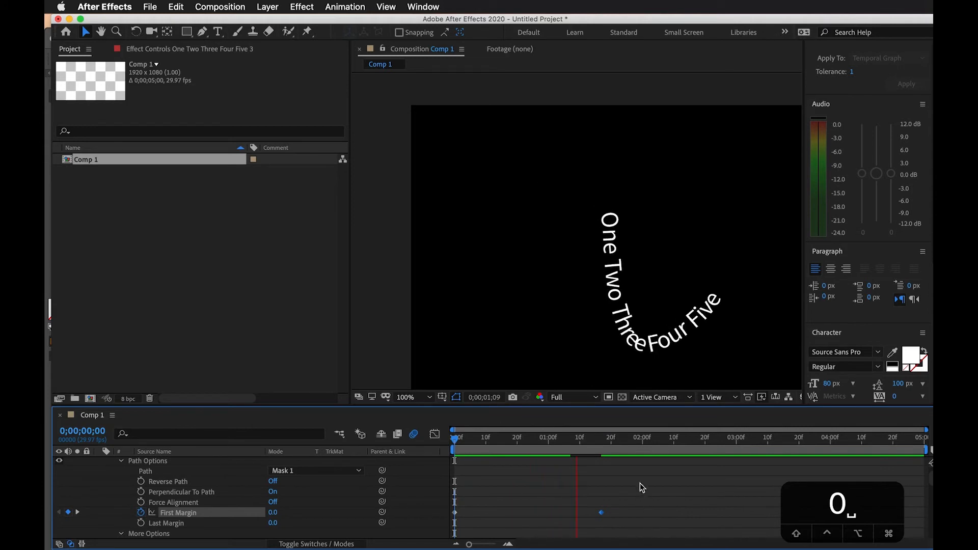
key("space")
left_click(538, 492)
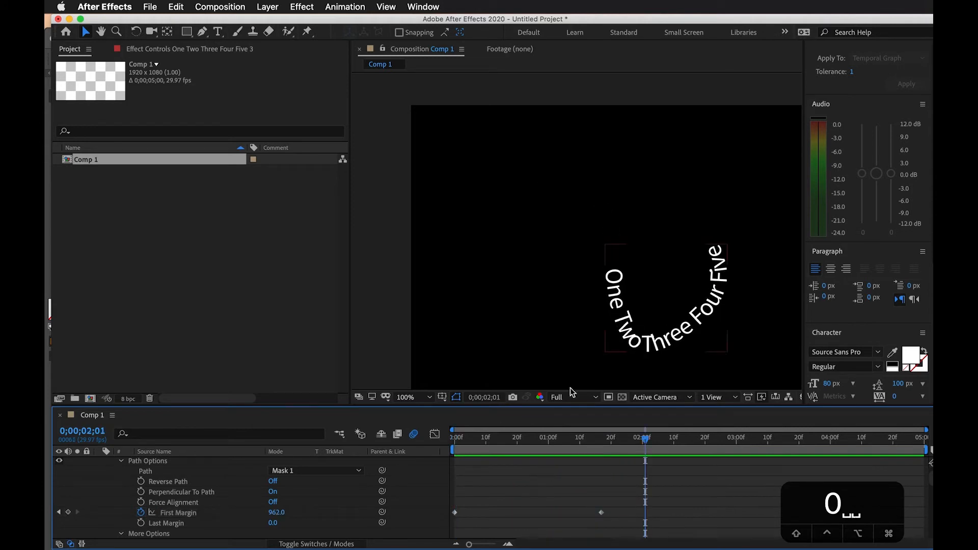
Select the top text layer and draw a circular mask around the curved text with the Ellipse tool
scroll(525, 484, "up", 2)
left_click(522, 461)
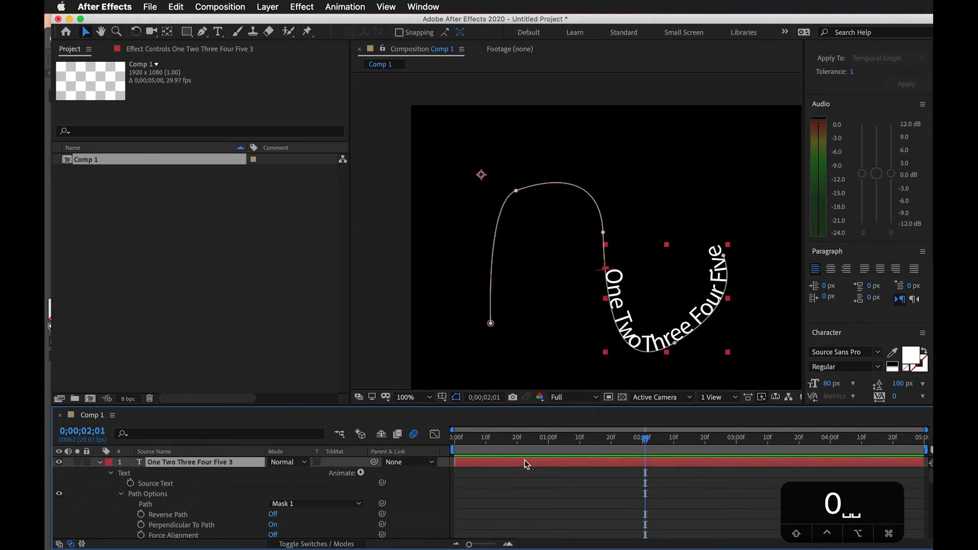
left_click_drag(187, 34, 218, 56)
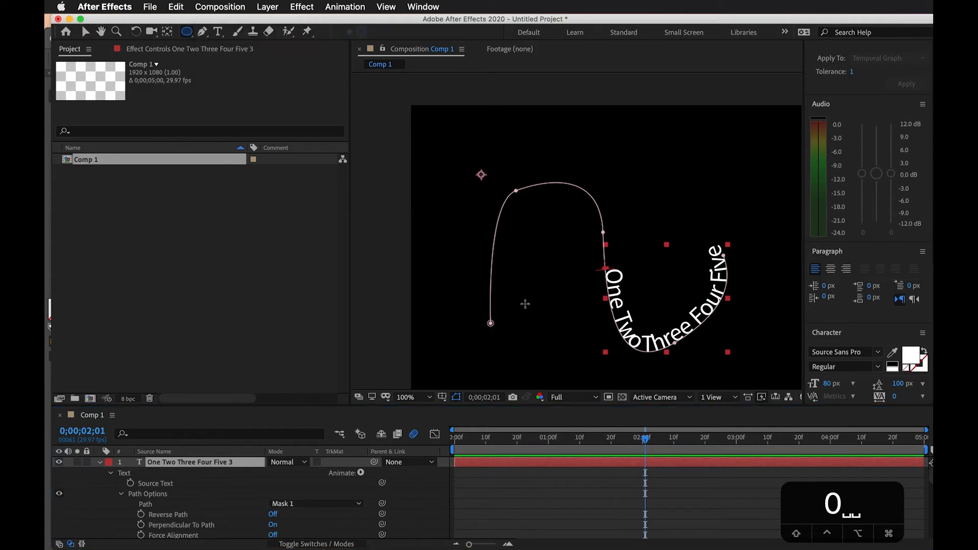
left_click_drag(577, 198, 738, 355)
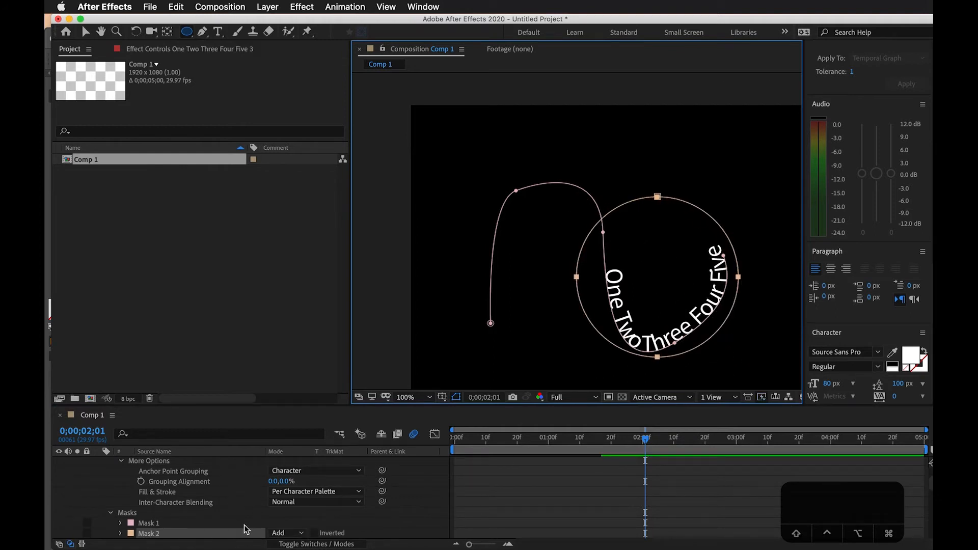
Set the text's Path option to Mask 2 and deselect the layer
scroll(245, 530, "up", 6)
scroll(186, 495, "up", 2)
left_click(301, 482)
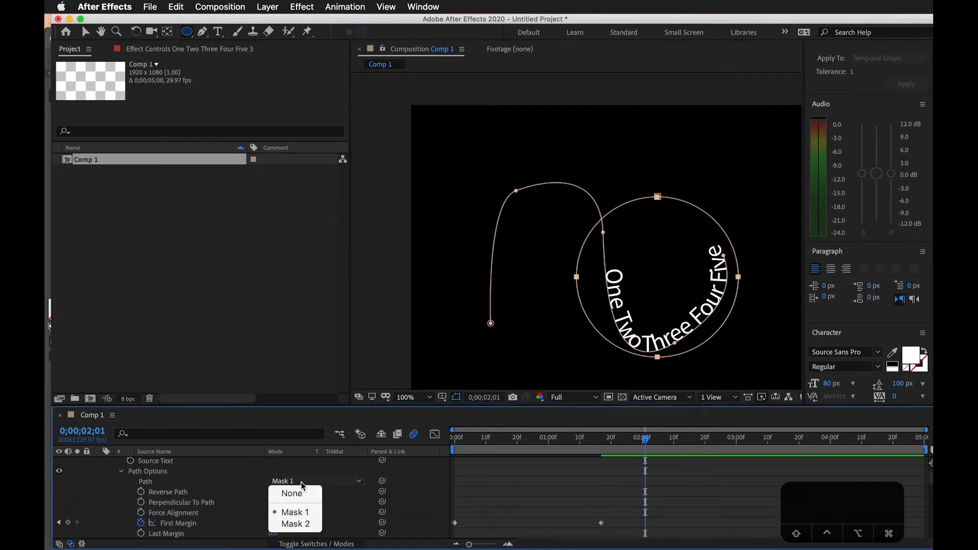
left_click(301, 528)
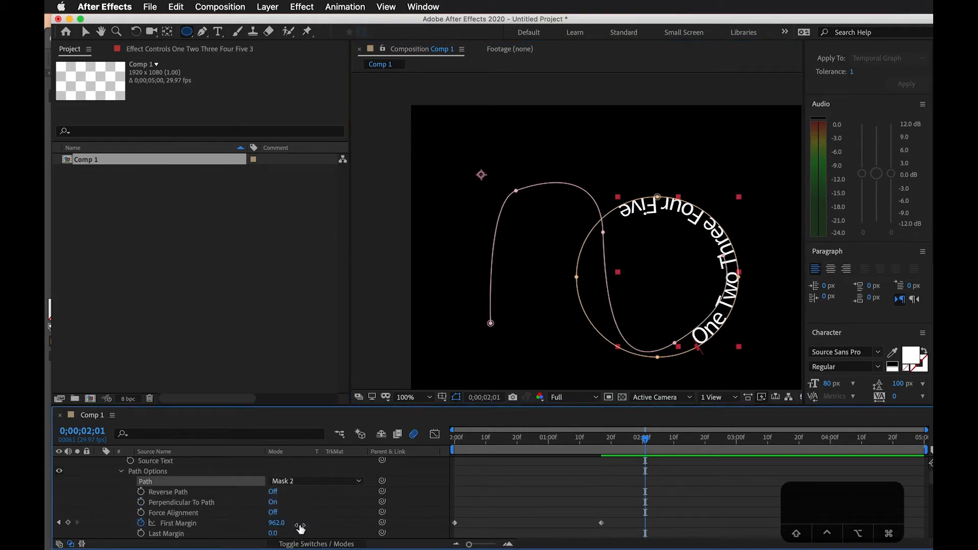
left_click(518, 513)
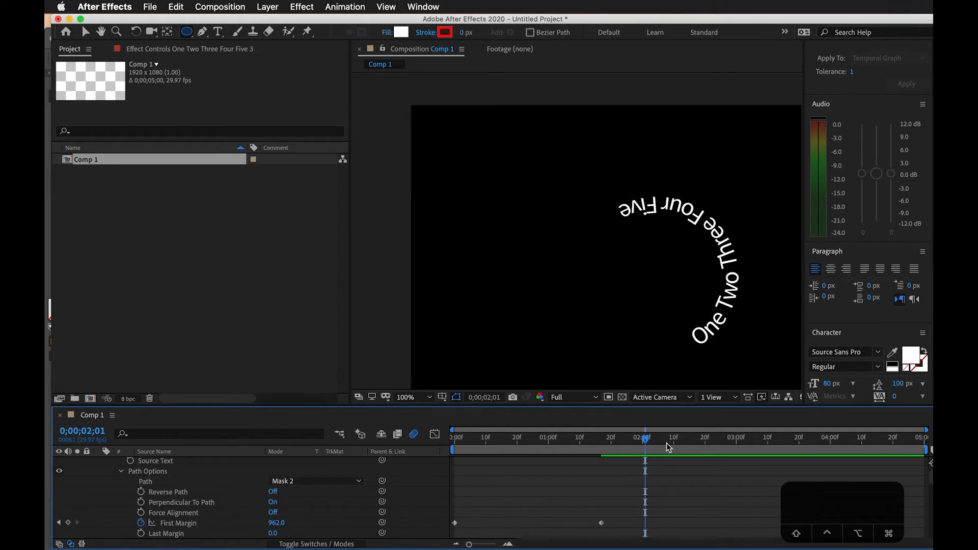
Preview the text moving around the circle from the start and return the playhead to 0;00;00;00
scroll(604, 484, "down", 1)
left_click_drag(628, 433, 298, 451)
key("space")
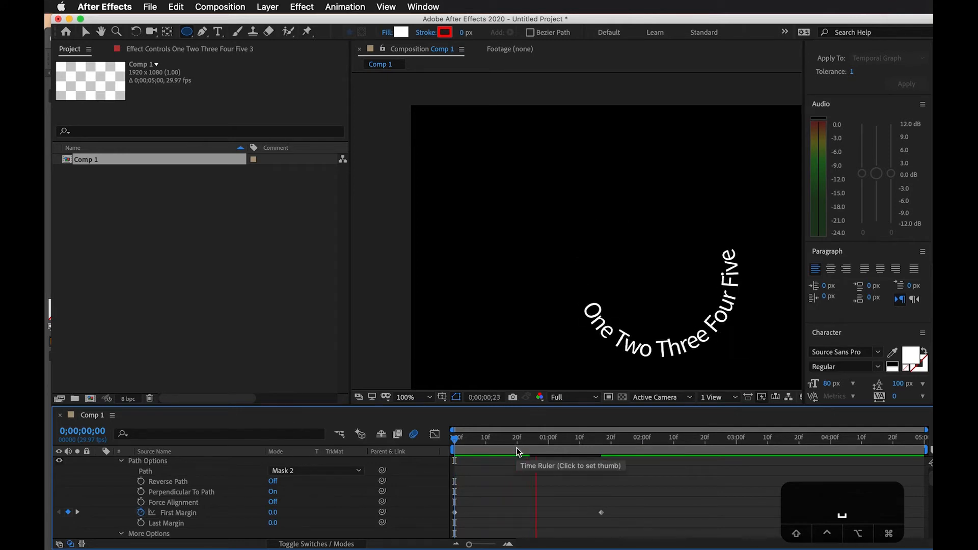
key("space")
left_click_drag(476, 442, 442, 445)
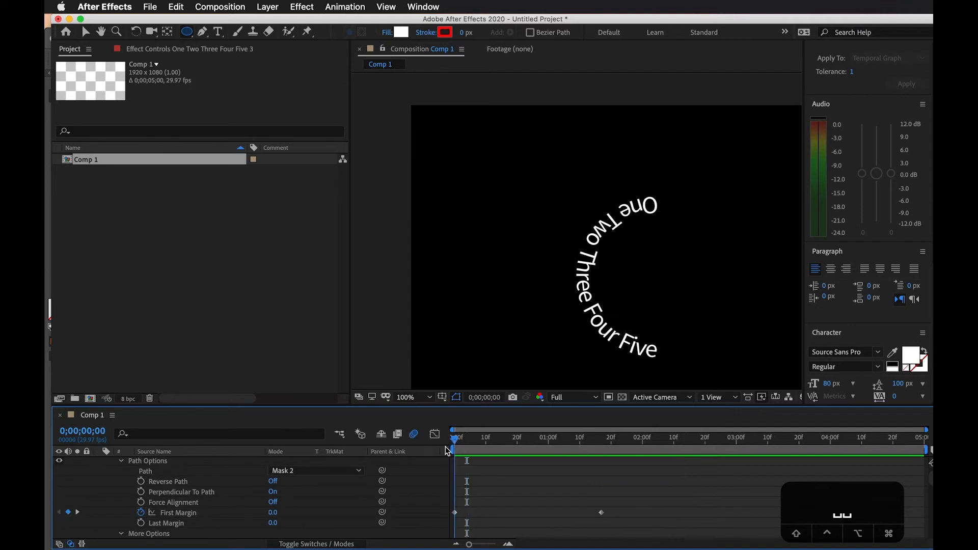
Add a Tracking animator to the text of the top layer
scroll(242, 520, "down", 1)
scroll(242, 524, "down", 2)
scroll(241, 525, "up", 5)
scroll(241, 525, "down", 5)
scroll(242, 525, "up", 2)
scroll(242, 524, "up", 5)
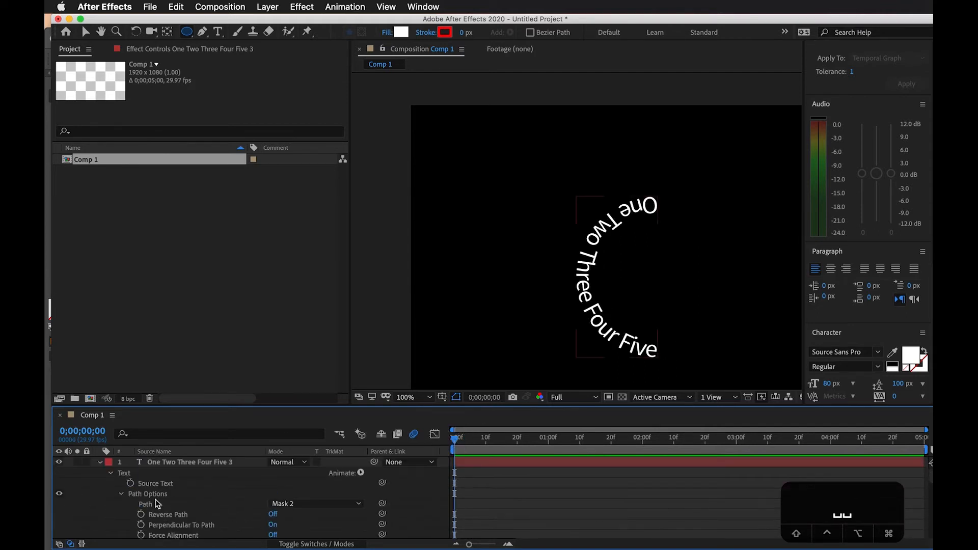
left_click(136, 475)
left_click(362, 473)
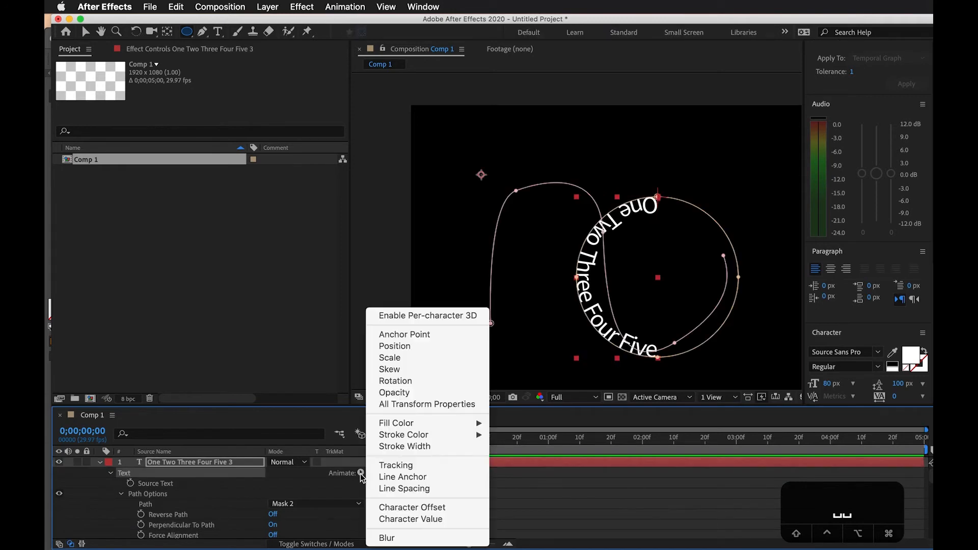
left_click(438, 466)
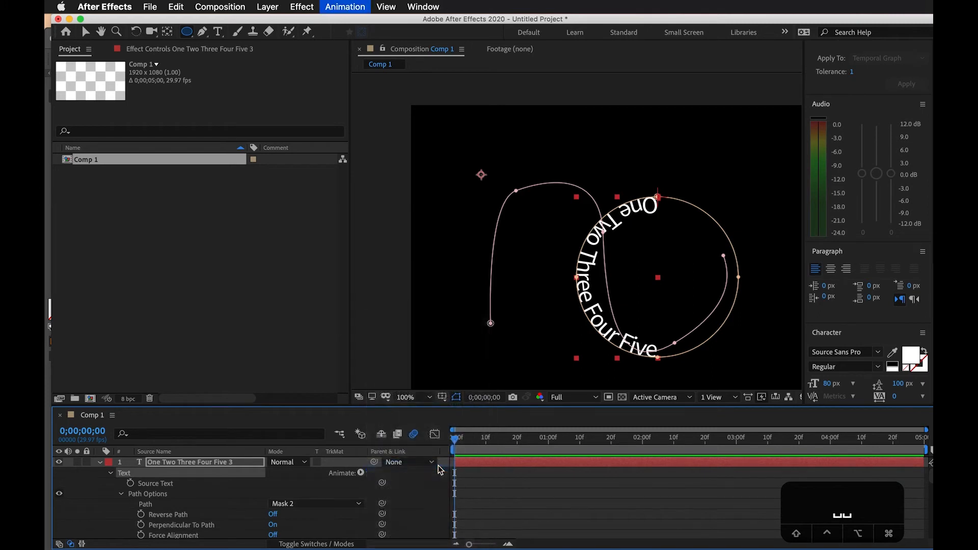
Set Animator 1's Tracking Amount to 34 so the text spreads around the circle
left_click(411, 521)
scroll(411, 510, "up", 1)
scroll(301, 492, "down", 4)
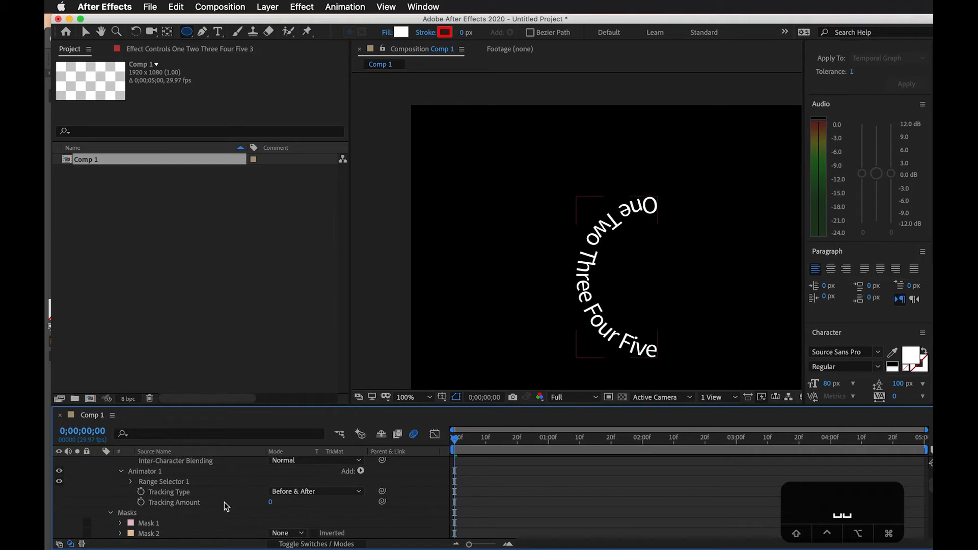
left_click_drag(272, 504, 291, 500)
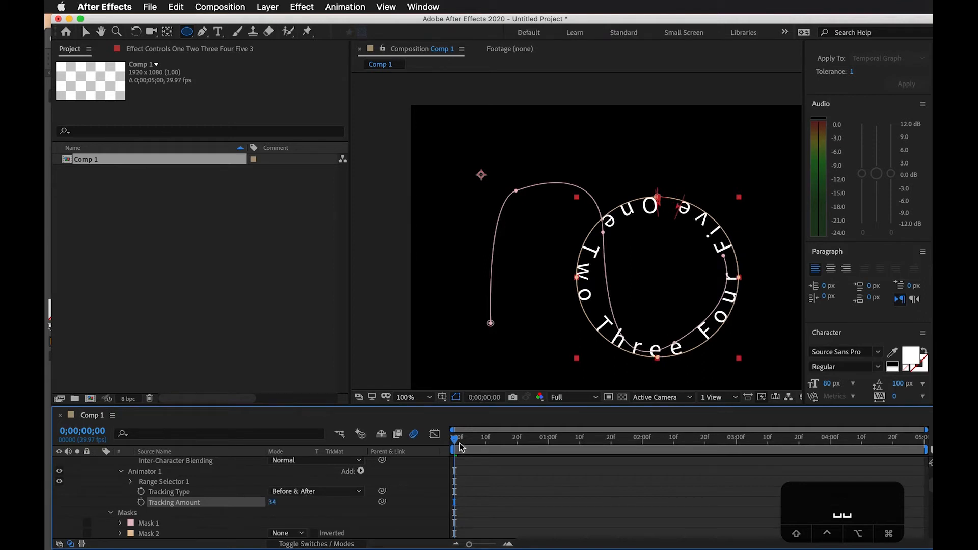
Keyframe Animator 1's Tracking Amount at 34 at the start and 10 at 0;00;01;27
left_click(141, 502)
left_click_drag(497, 442, 633, 441)
left_click(273, 502)
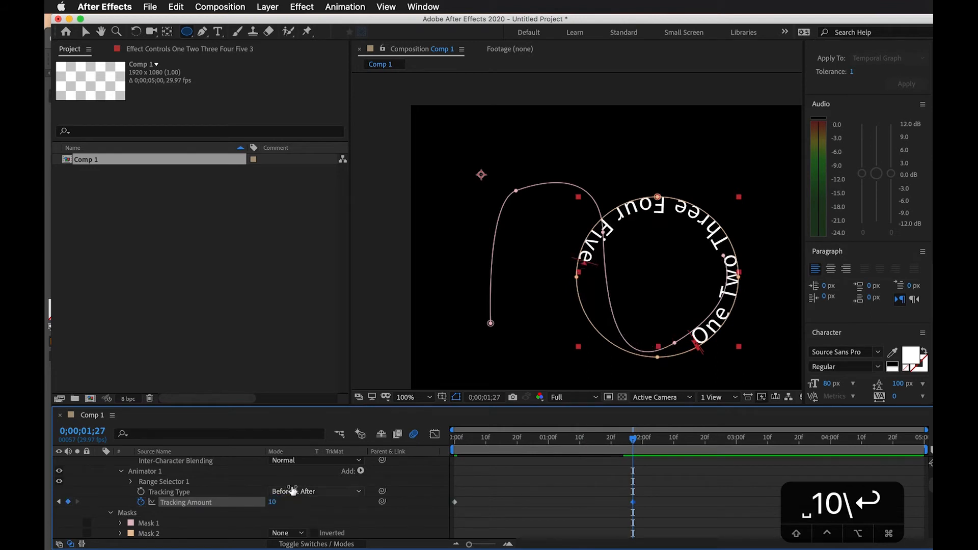
Deselect the layer and preview the tracking animation around the circle from 0;00;00;00
left_click(588, 456)
left_click_drag(597, 446, 453, 451)
key("space")
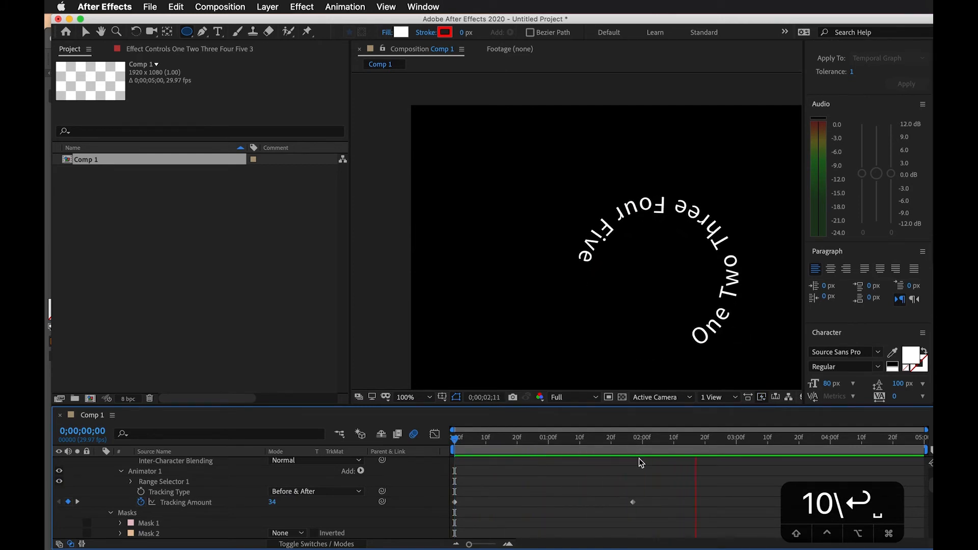
key("space")
Show only the top layer's keyframed properties and move the second Tracking Amount keyframe earlier, close to the second First Margin keyframe
scroll(555, 479, "up", 5)
left_click(564, 464)
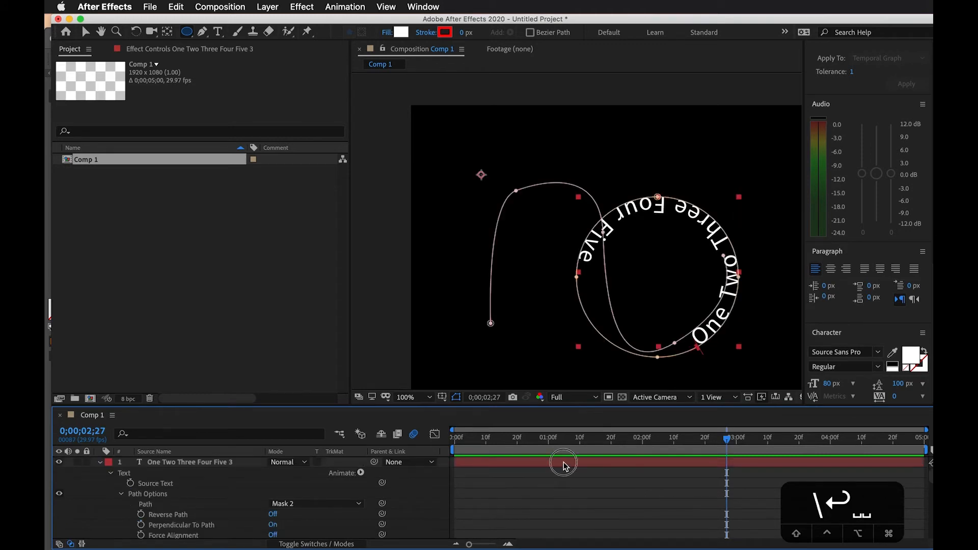
key("u")
left_click(503, 479)
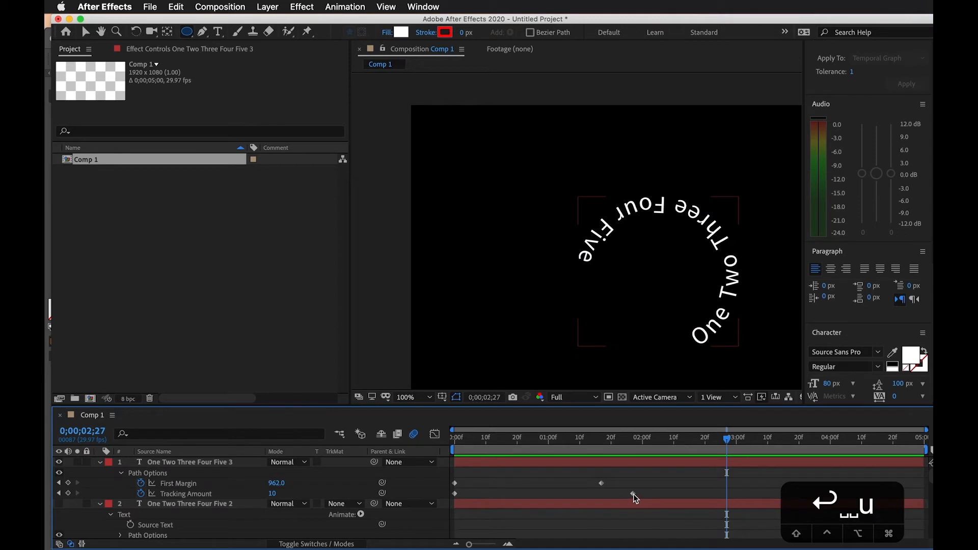
left_click_drag(634, 495, 606, 495)
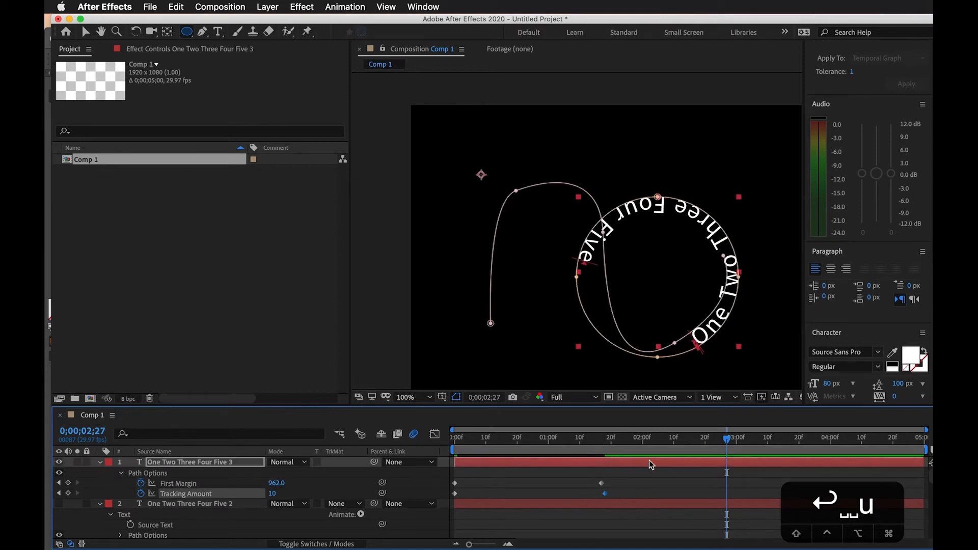
Scrub and play the circular text animation to check First Margin and Tracking Amount changing together
left_click_drag(582, 439, 501, 443)
left_click(513, 478)
scroll(244, 490, "down", 2)
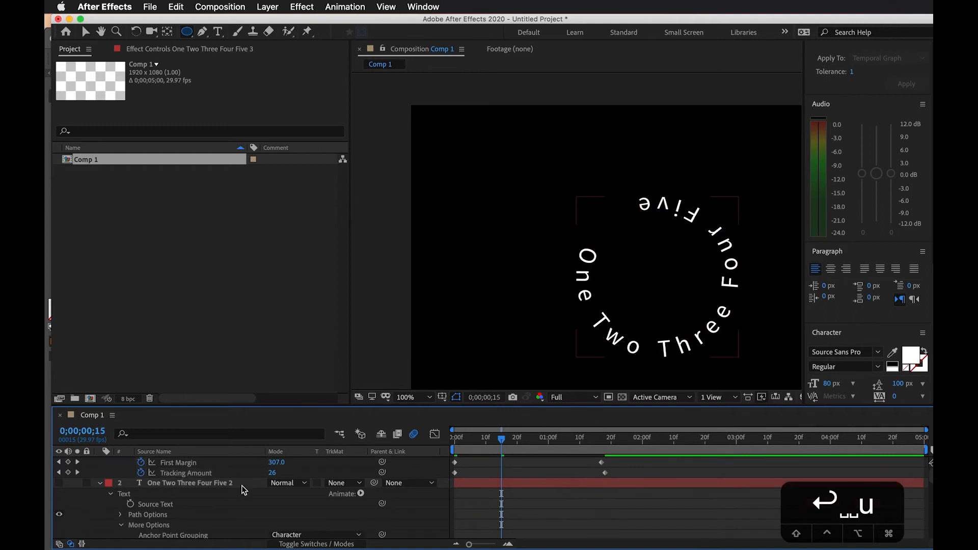
scroll(529, 494, "up", 2)
left_click(493, 439)
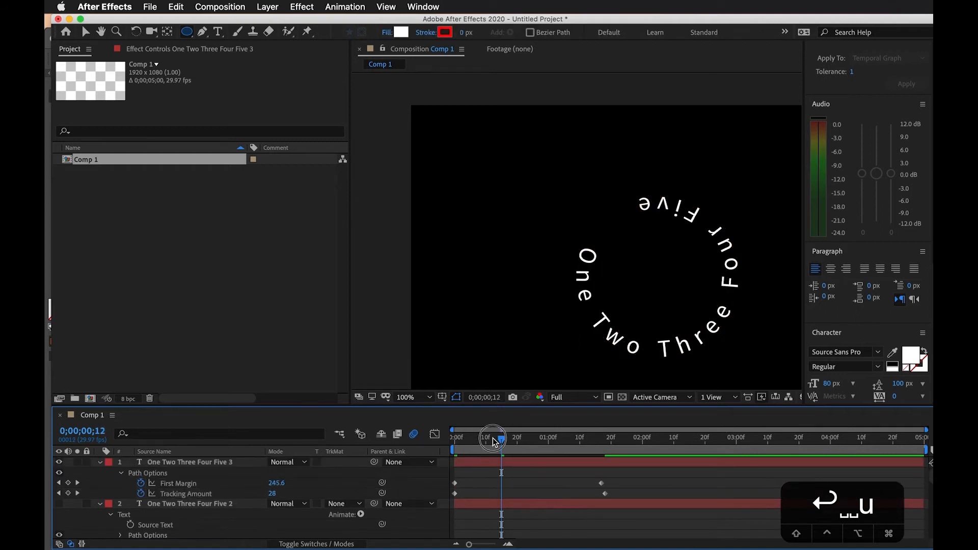
key("space")
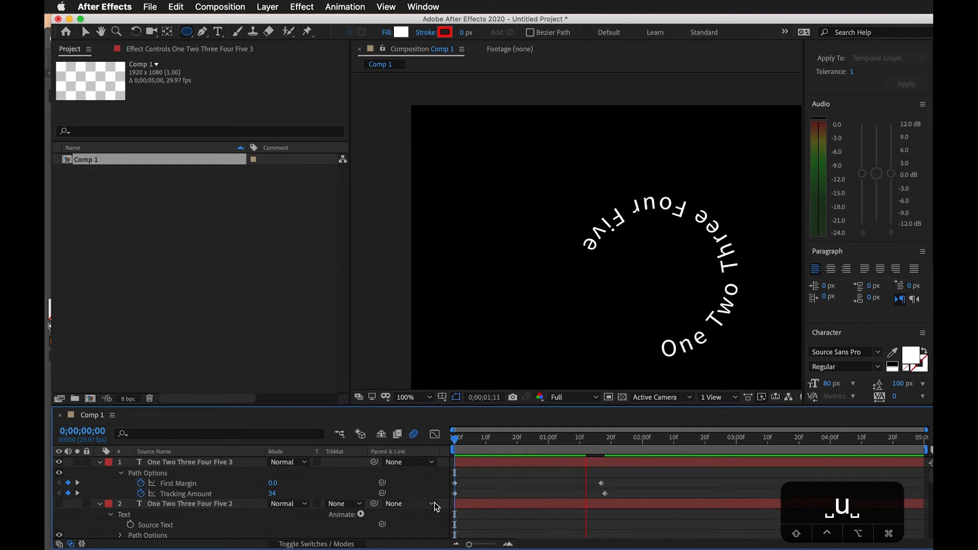
key("space")
left_click(599, 439)
left_click_drag(599, 439, 632, 441)
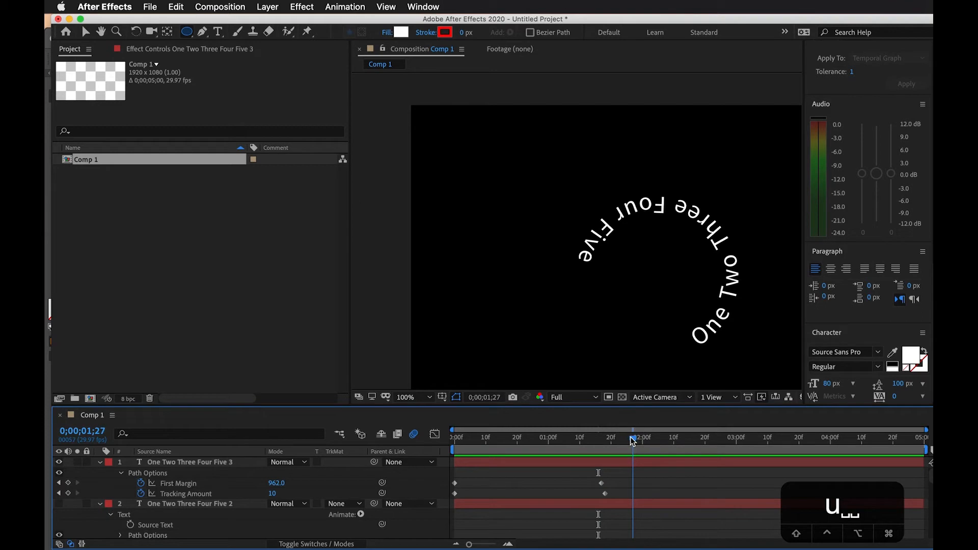
left_click(486, 465)
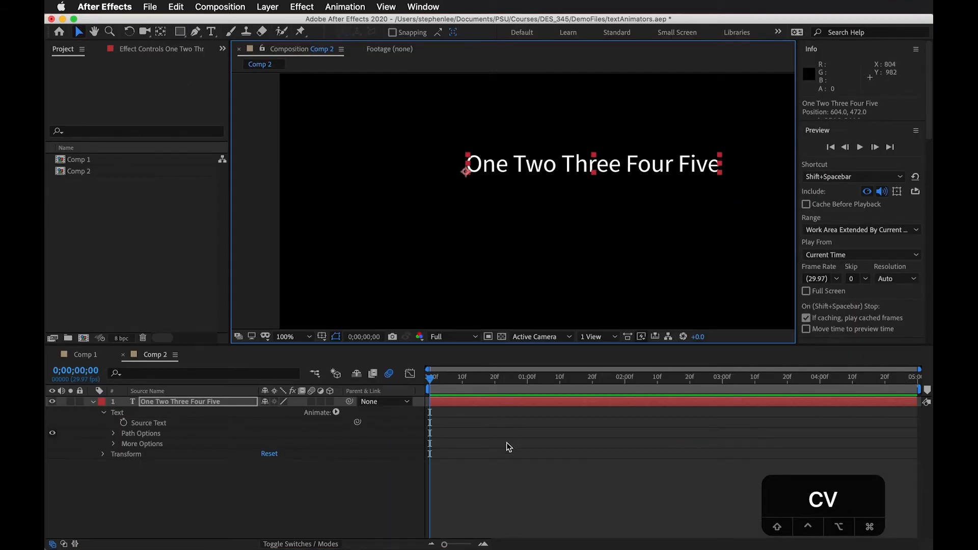
Add a Character Offset animator to the "One Two Three Four Five" text layer in Comp 2
left_click(492, 429)
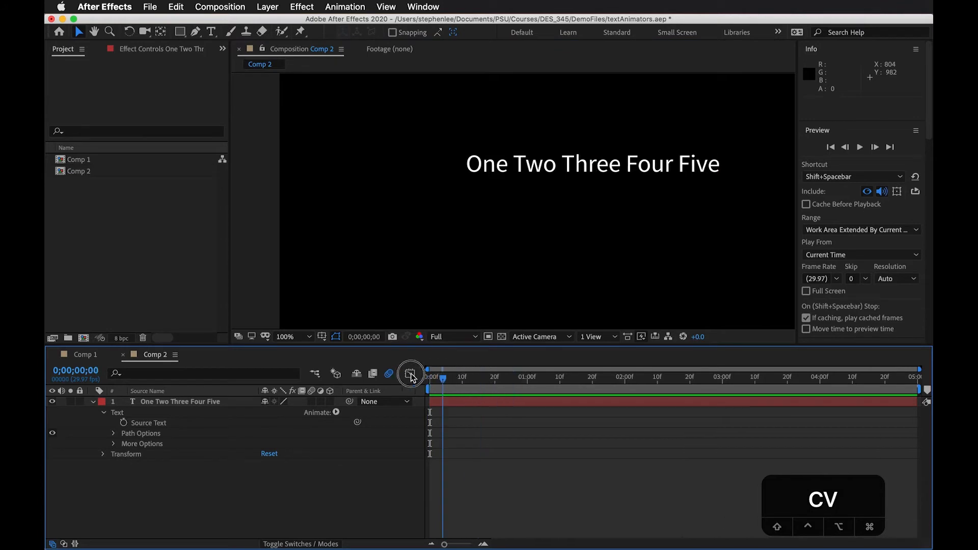
left_click(197, 402)
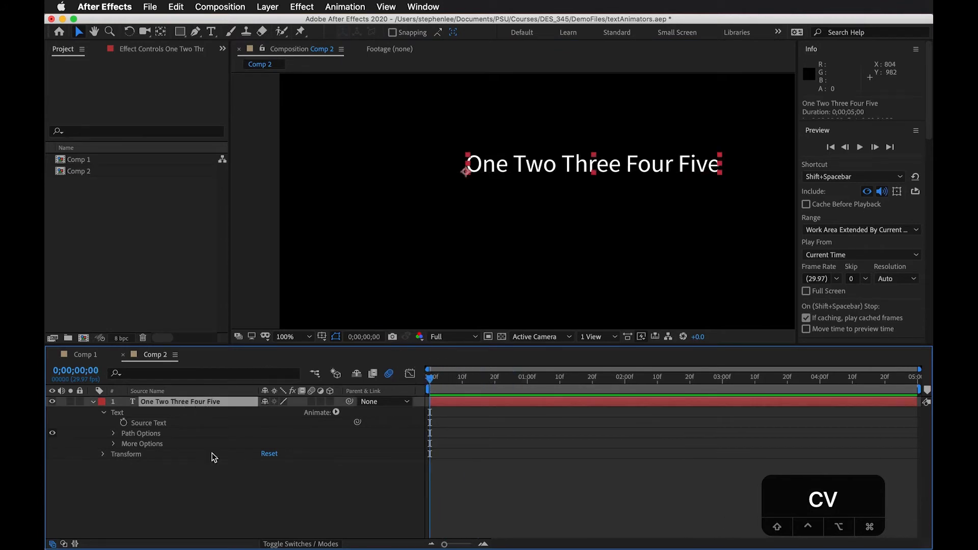
left_click(336, 412)
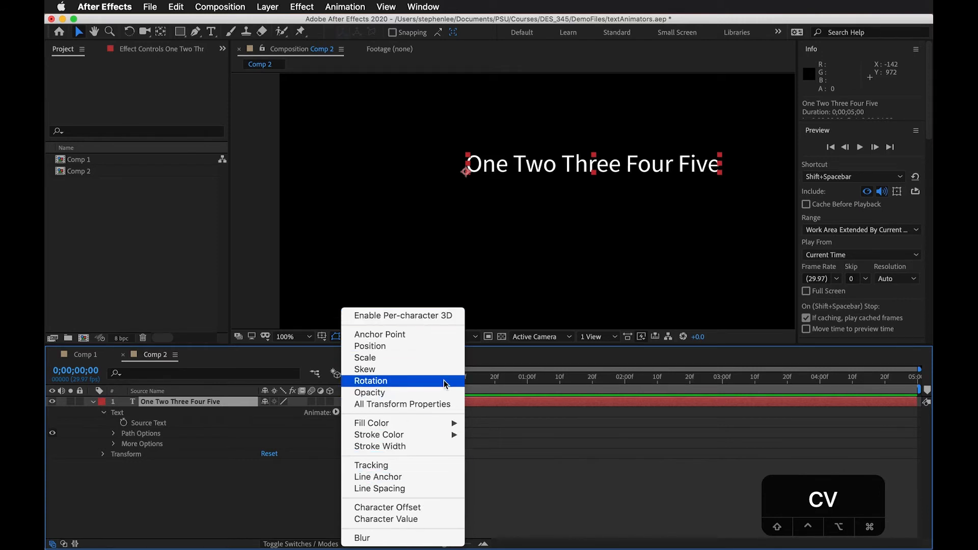
left_click(409, 509)
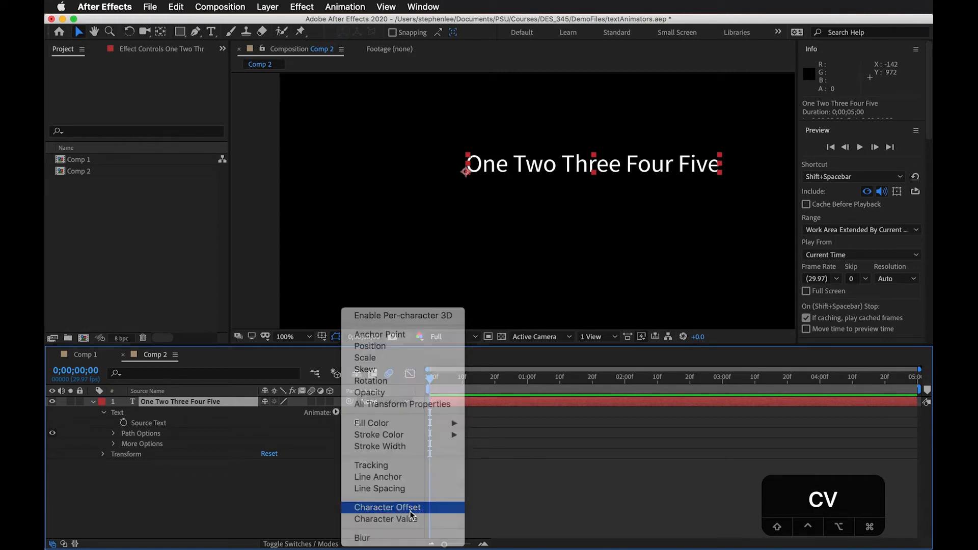
left_click(146, 456)
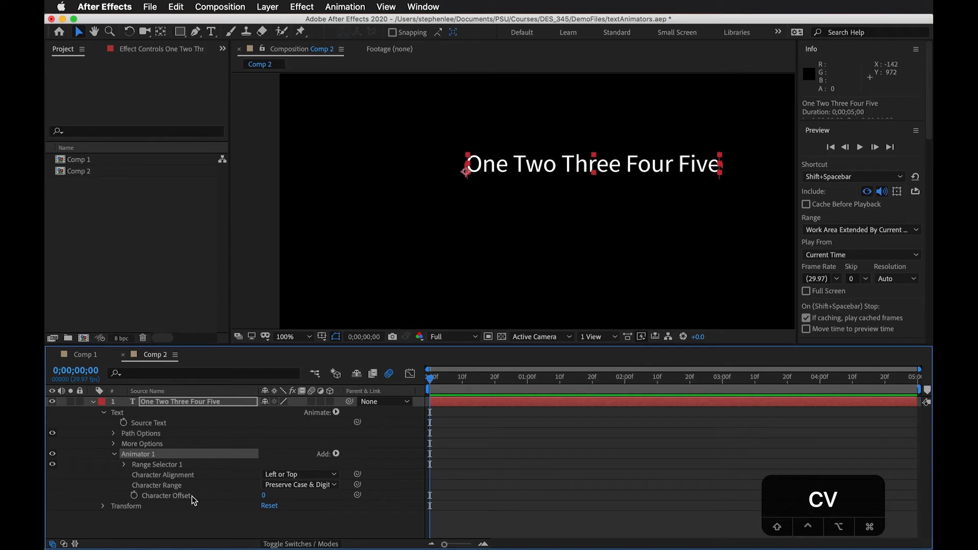
Expand Range Selector 1 and set Animator 1's Character Offset to 67
left_click(124, 464)
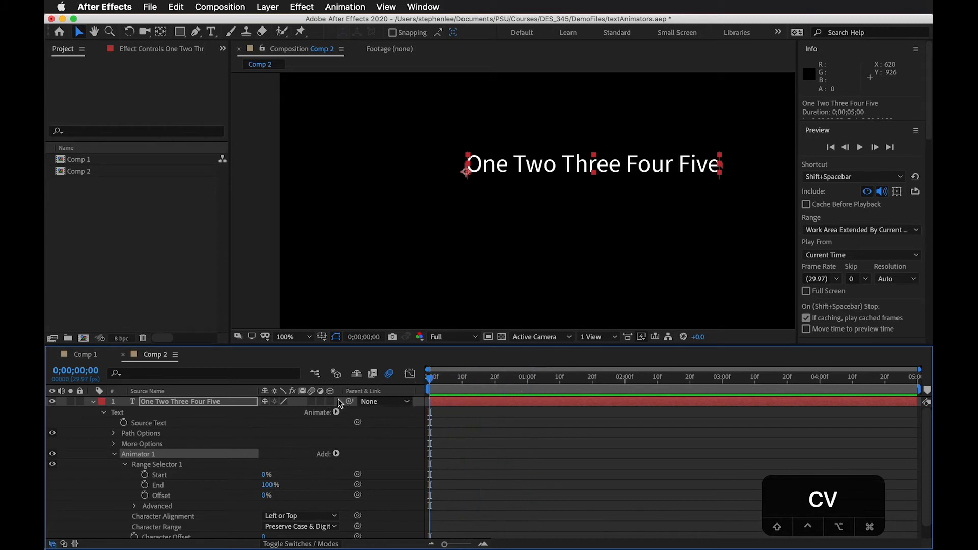
scroll(387, 489, "down", 1)
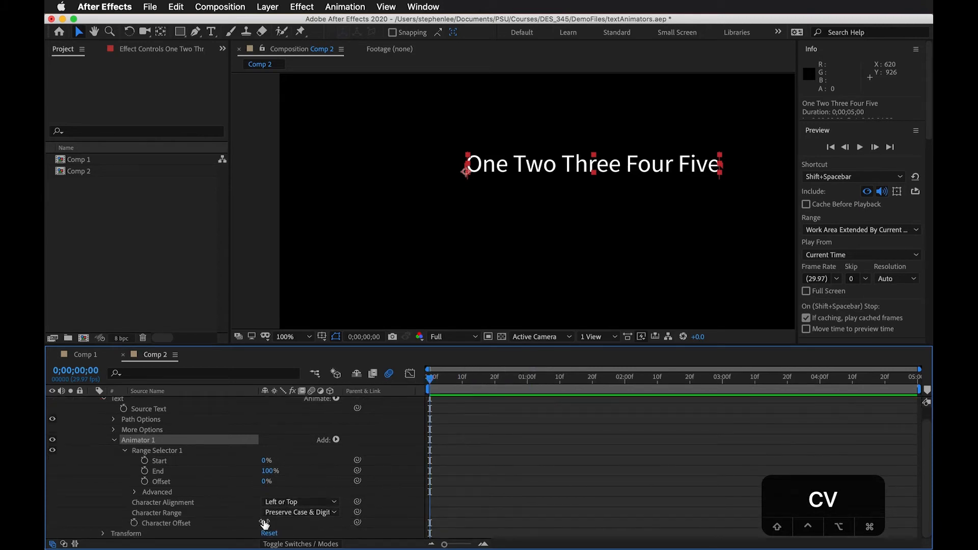
left_click_drag(265, 523, 324, 517)
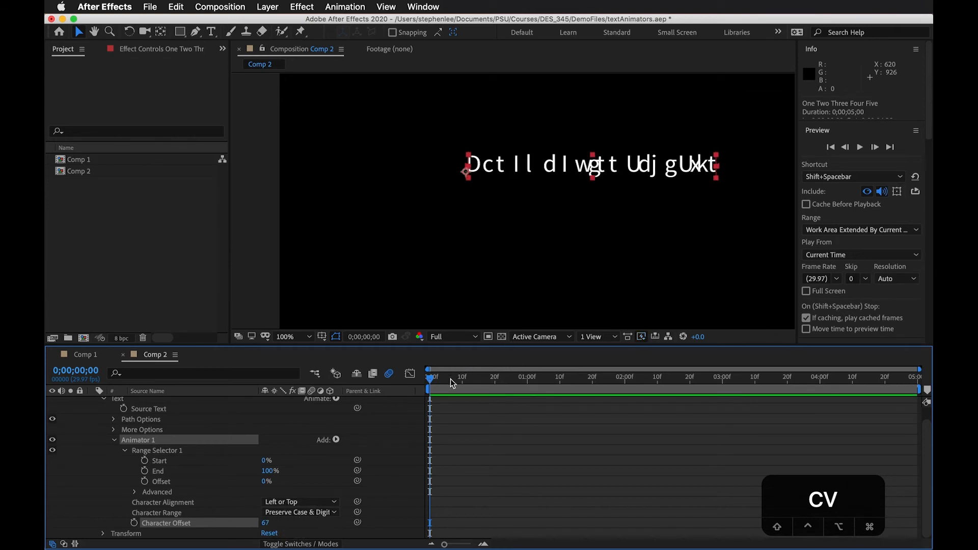
Examine Range Selector 1's Advanced settings and the available Shape options without changing them
left_click(347, 412)
left_click(135, 493)
scroll(231, 465, "down", 3)
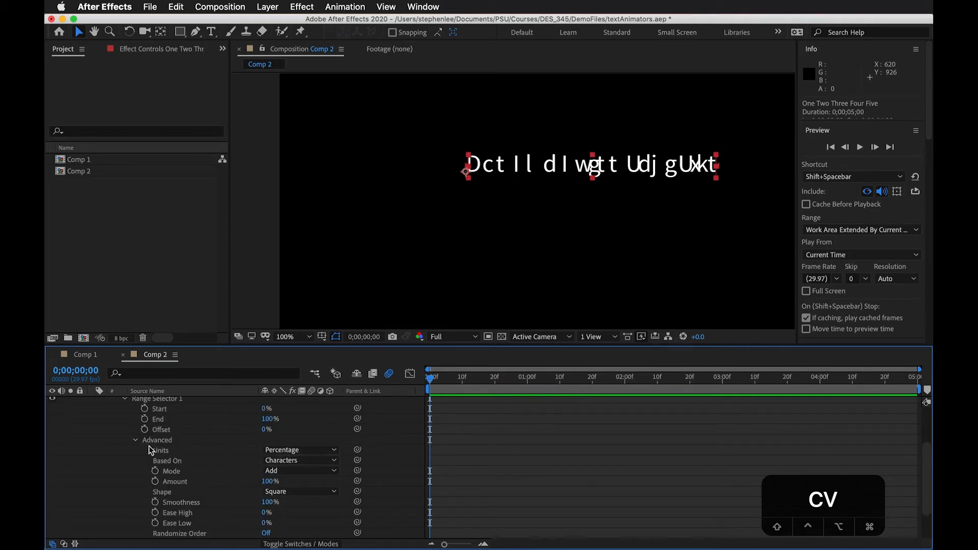
scroll(194, 430, "up", 1)
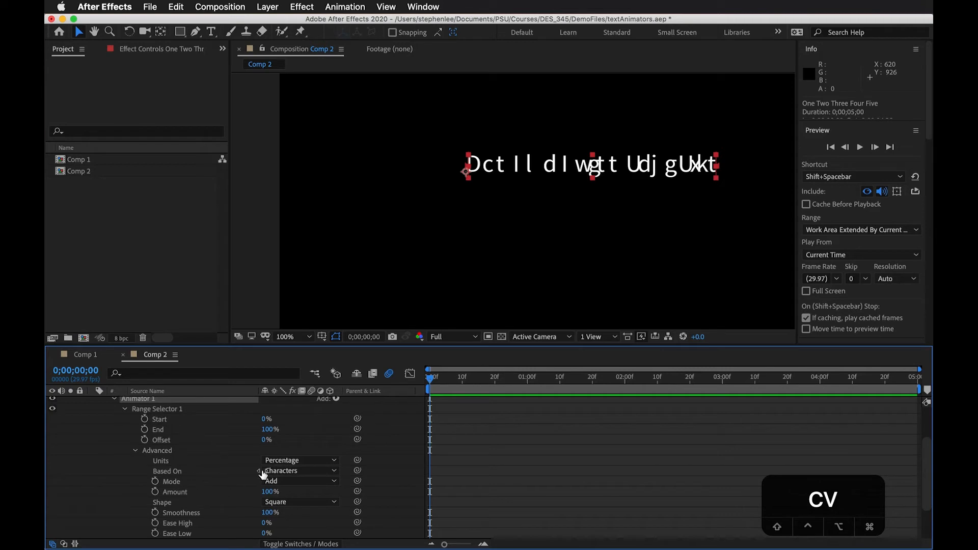
left_click(293, 506)
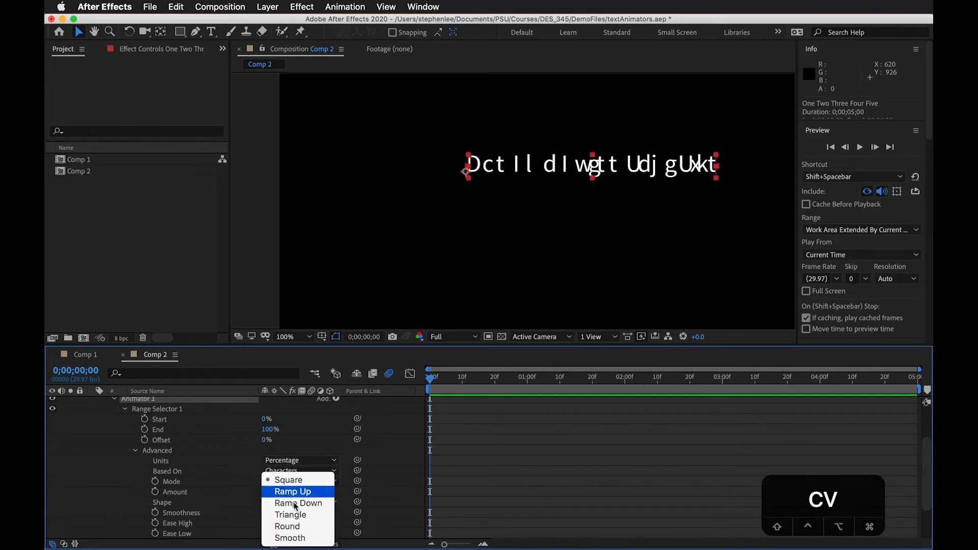
left_click(242, 506)
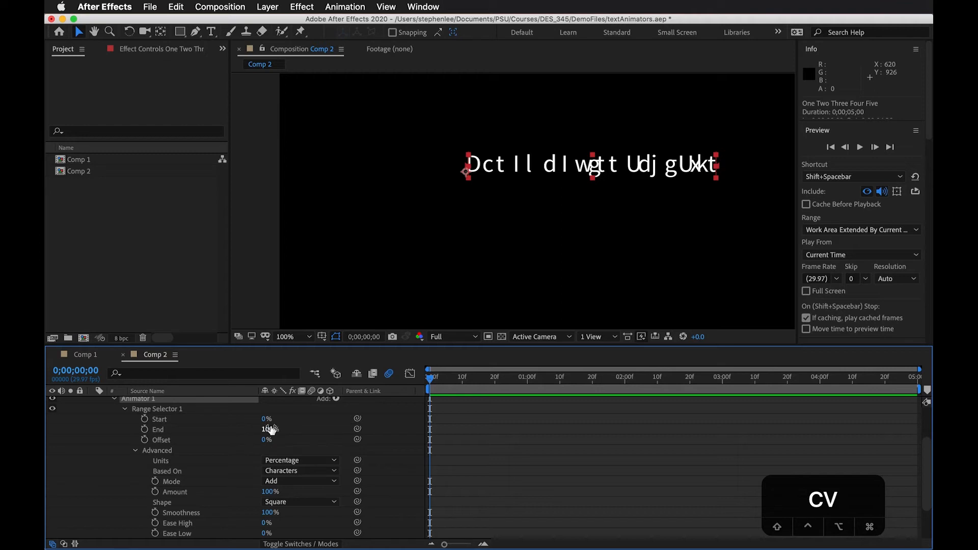
scroll(285, 471, "down", 3)
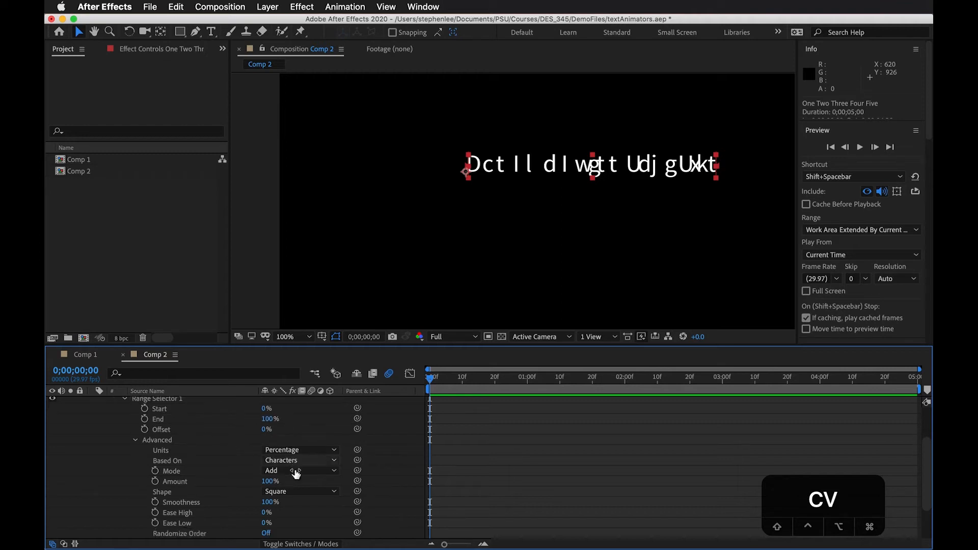
scroll(293, 480, "down", 2)
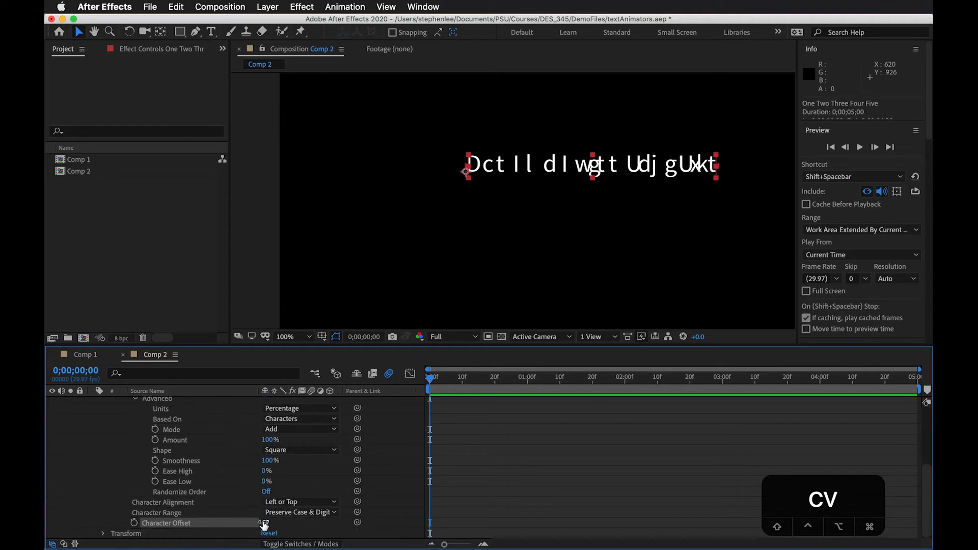
Keyframe Character Offset at 67 at the start and 0 at 0;00;01;19, leaving the layer deselected
left_click(134, 523)
left_click_drag(450, 378, 590, 378)
mouse_move(267, 524)
left_mouse_down()
mouse_move(194, 525)
mouse_move(255, 527)
left_mouse_up()
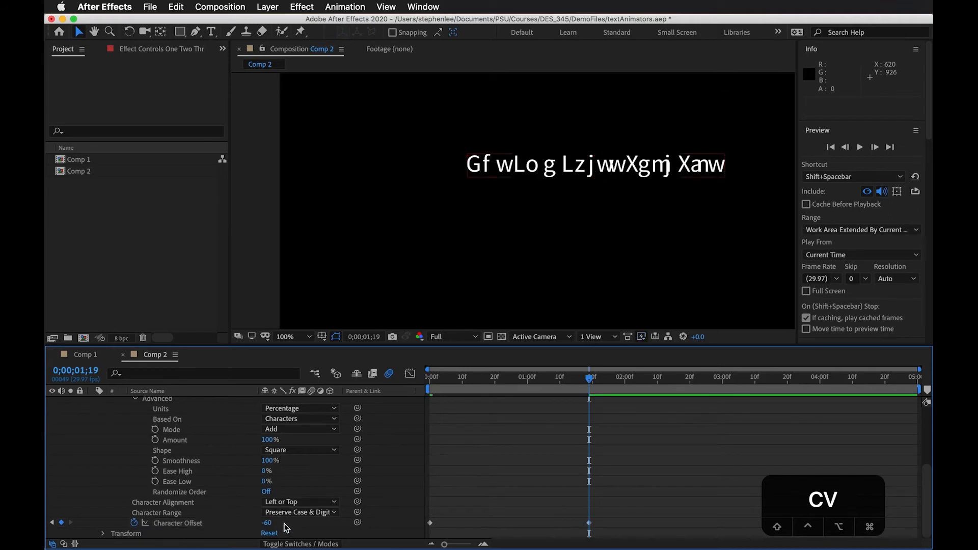
left_click(266, 523)
type("0")
left_click(468, 500)
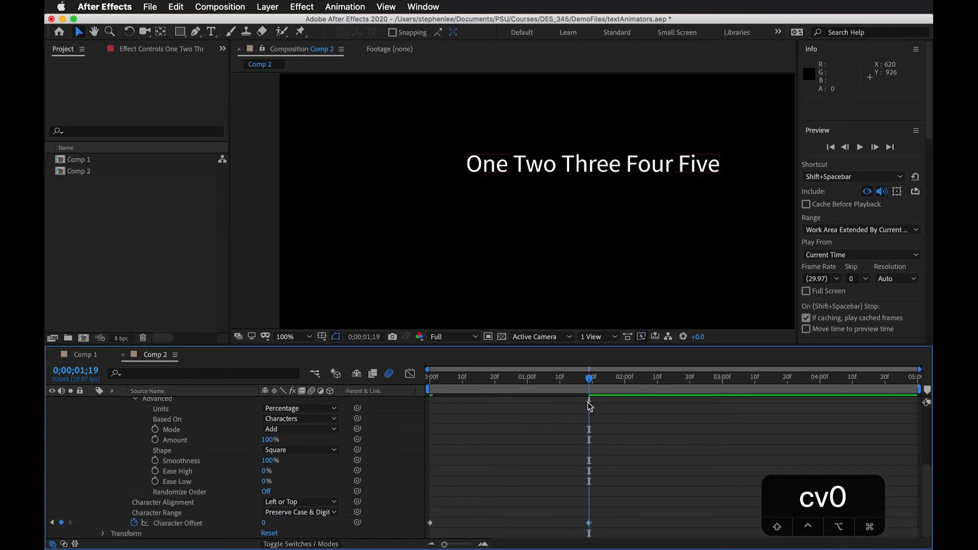
Preview the Character Offset animation from the start, then scrub to 0;00;01;20
left_click_drag(587, 379, 358, 388)
key("space")
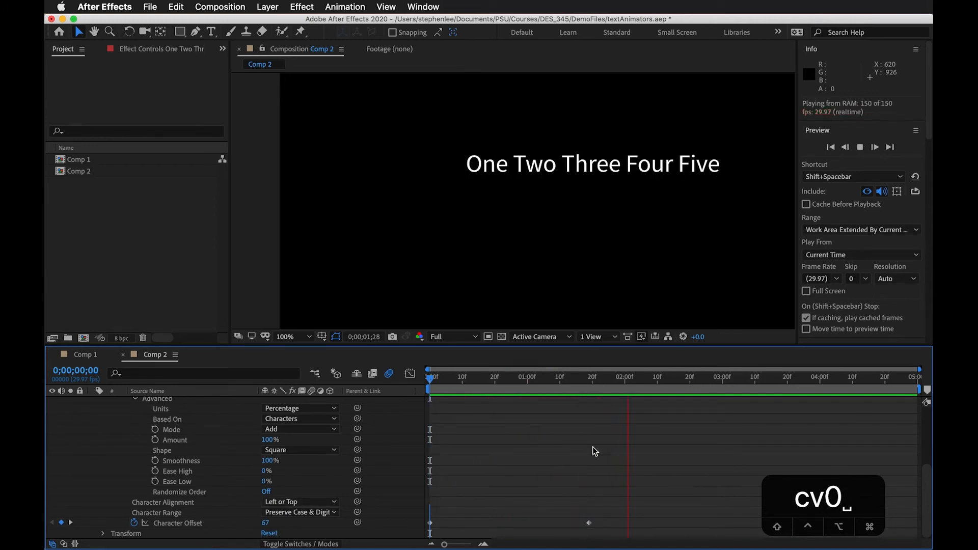
key("space")
left_click_drag(525, 377, 592, 382)
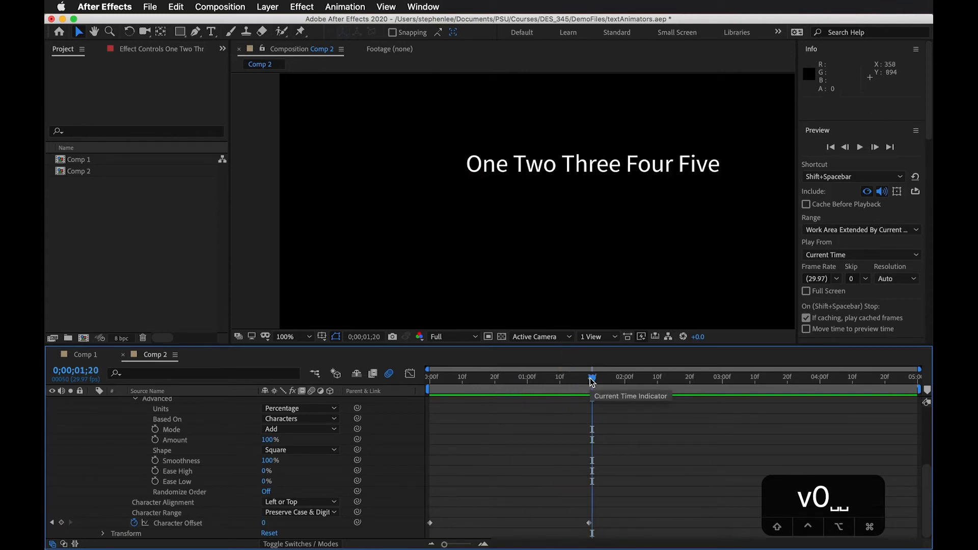
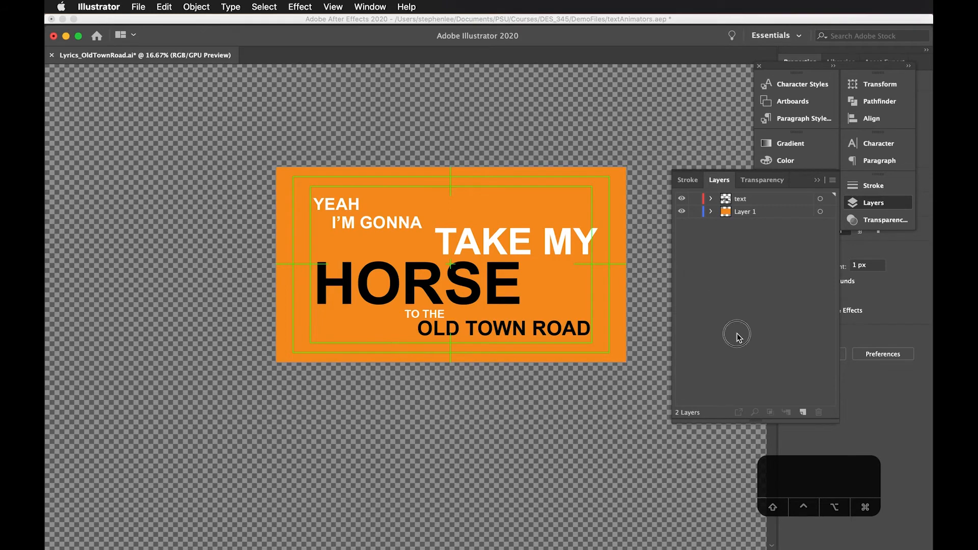
Examine the text layer's separate word objects in Illustrator, selecting several on the artboard, then collapse the layer
key("v")
left_click(709, 198)
left_click(754, 200)
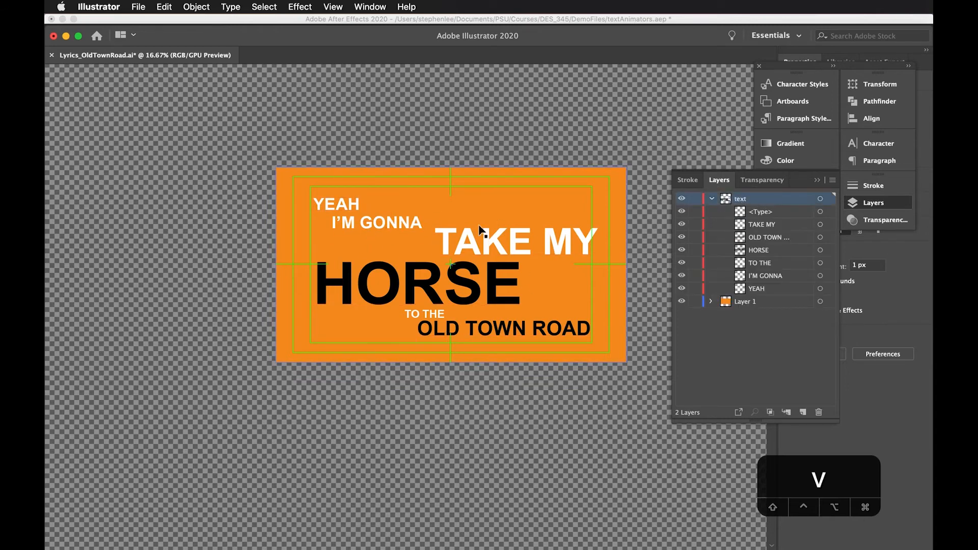
left_click(377, 221)
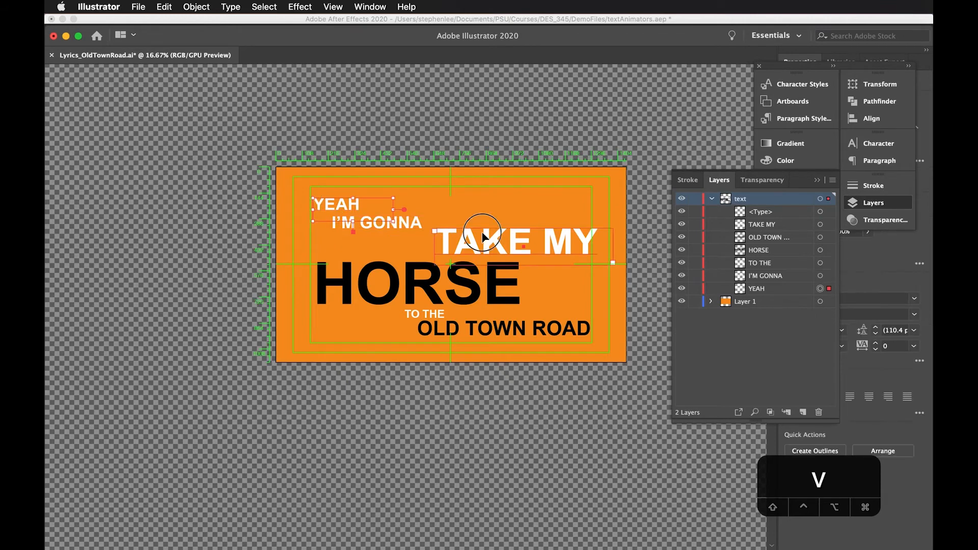
left_click(403, 295)
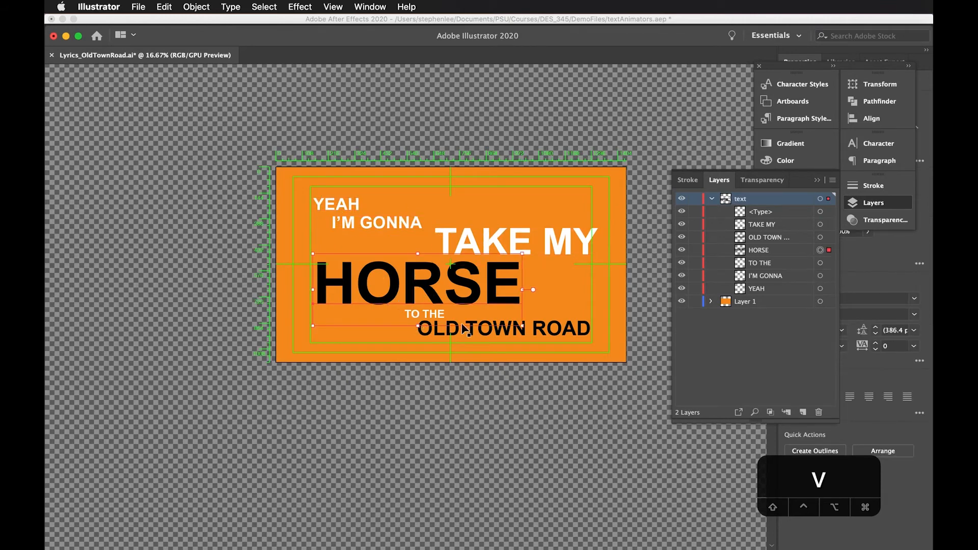
left_click(557, 336)
left_click(384, 224)
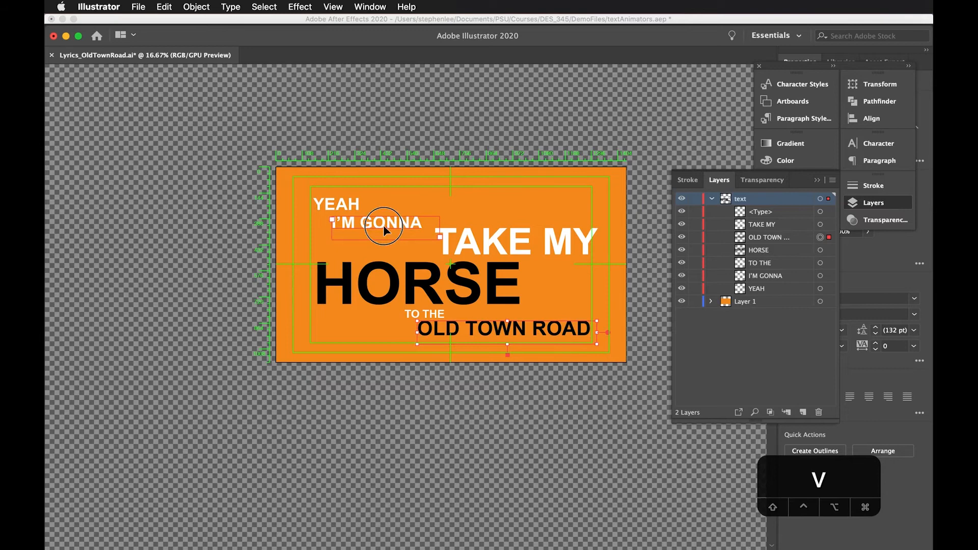
left_click(340, 209)
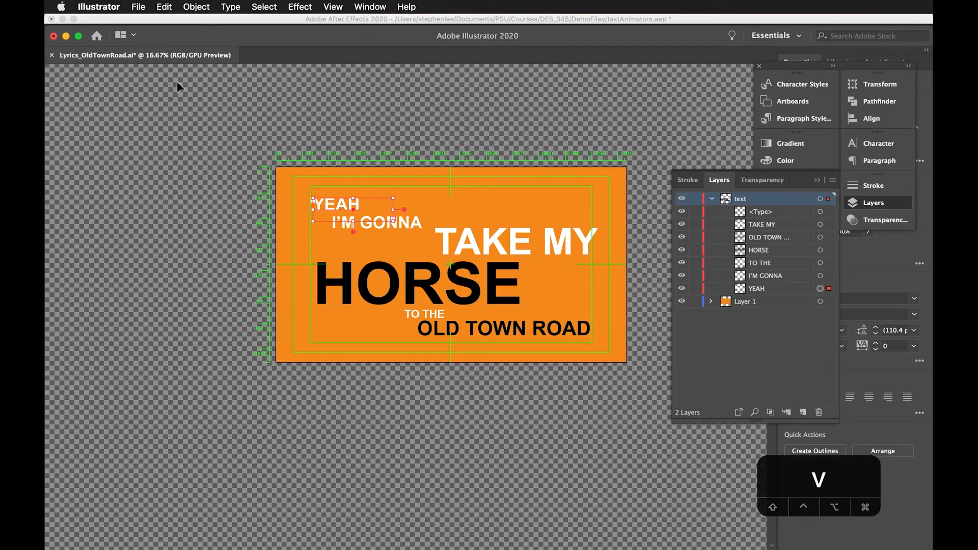
left_click(220, 148)
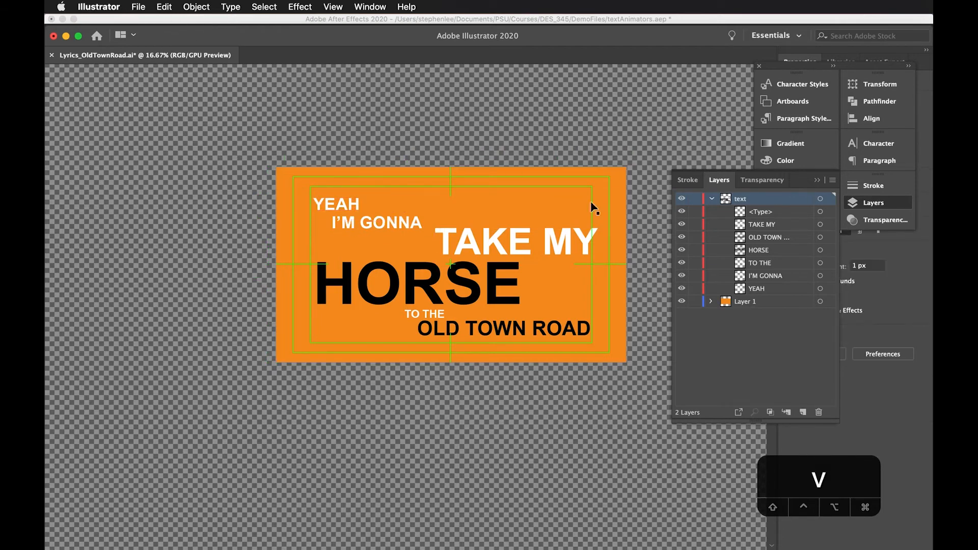
left_click(712, 200)
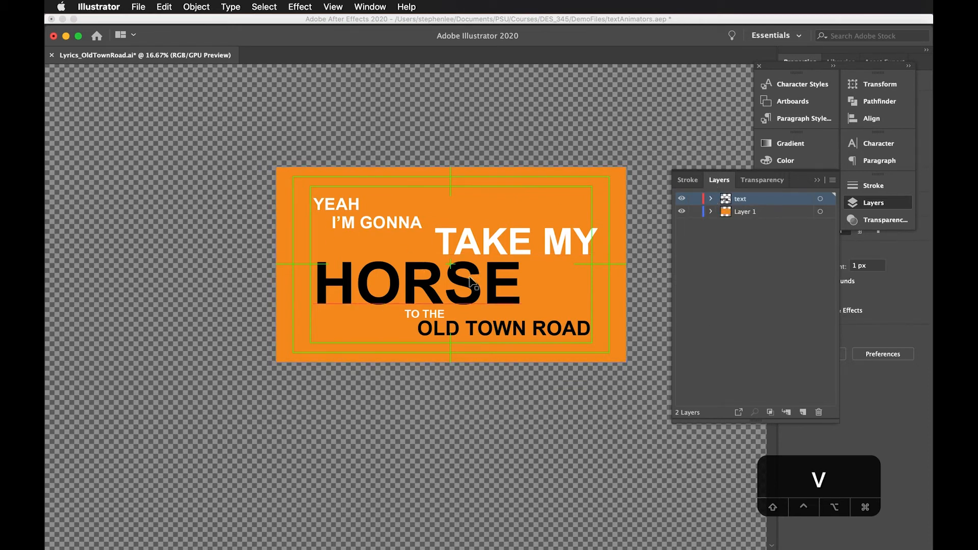
Export the artwork to DemoFiles as Lyrics_OldTownRoad.psd, replacing the existing file, in RGB at 72 ppi with layers and editable text preserved
left_click(138, 6)
left_click(139, 7)
left_click(139, 7)
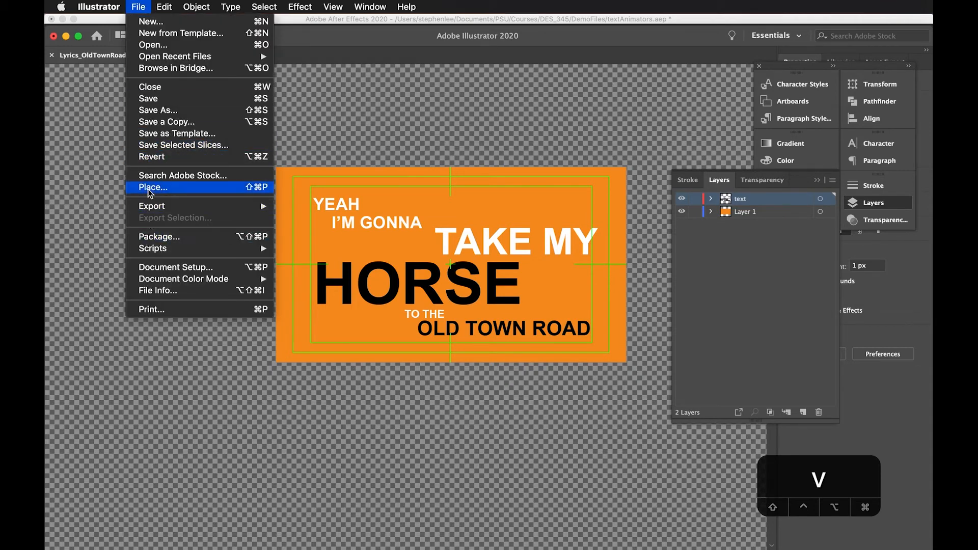
mouse_move(240, 253)
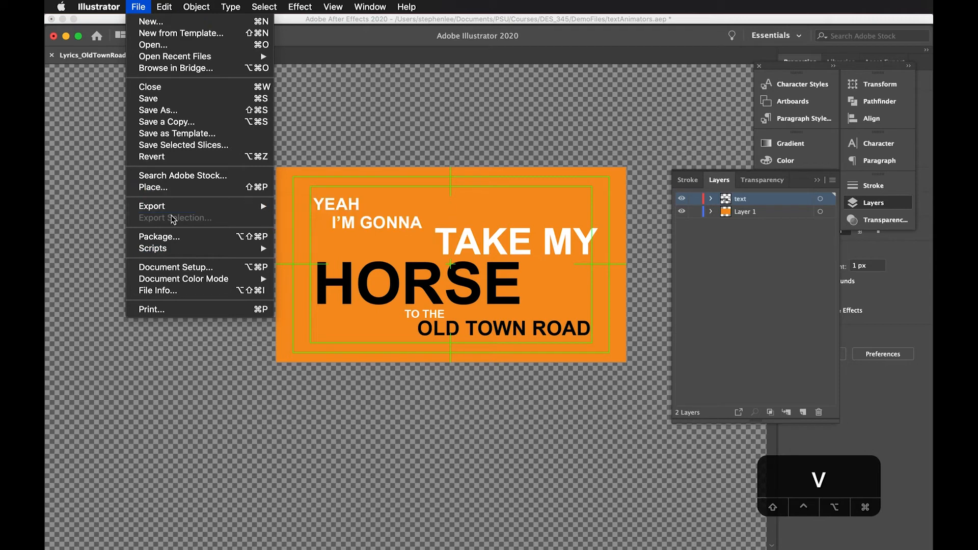
mouse_move(181, 206)
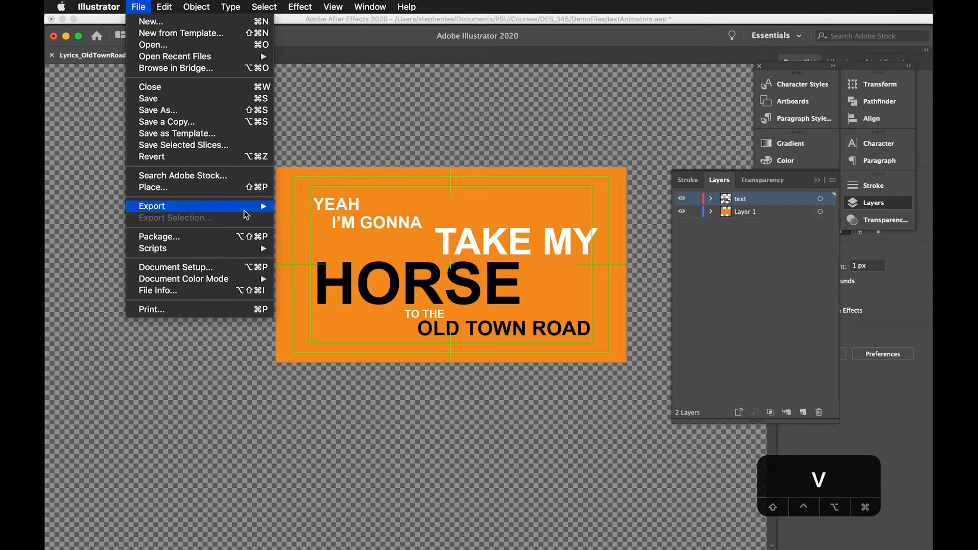
left_click(331, 220)
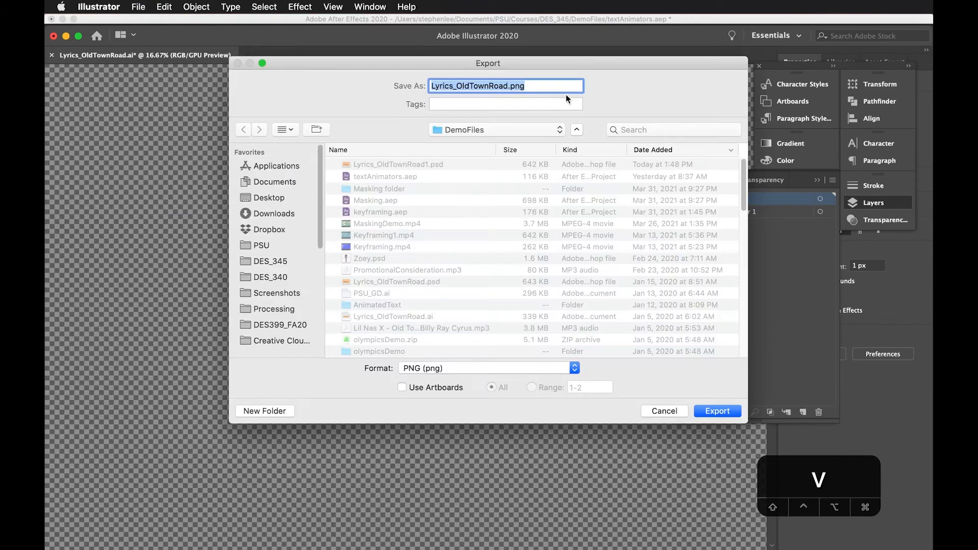
left_click(454, 372)
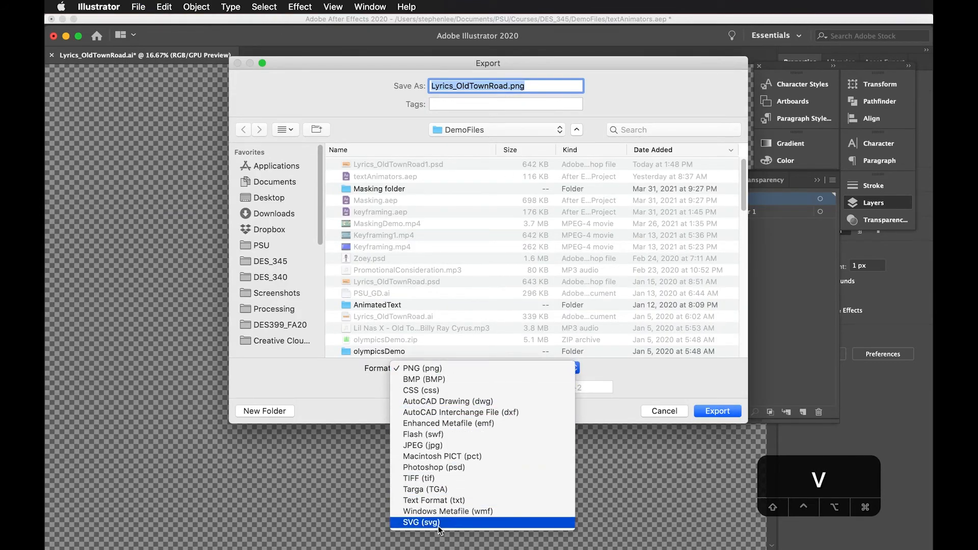
left_click(437, 467)
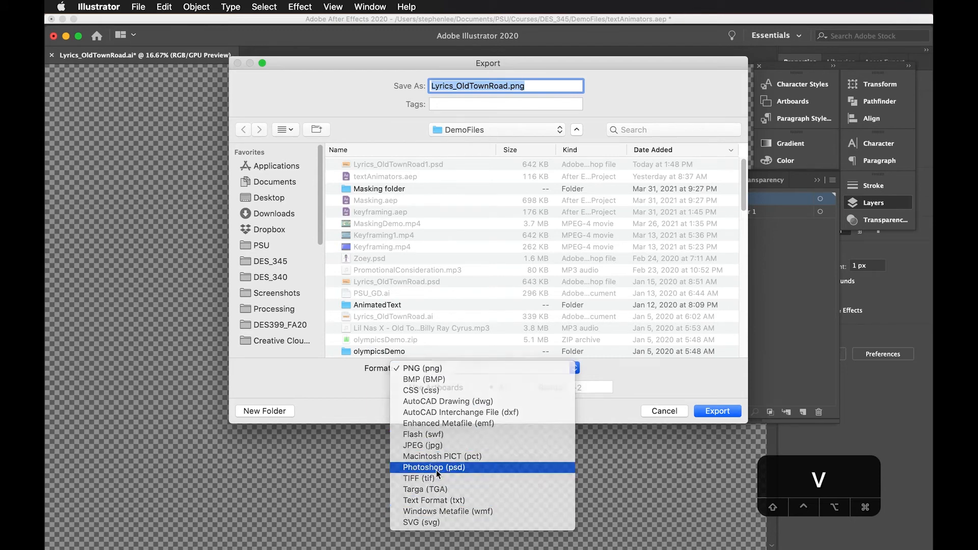
left_click(726, 412)
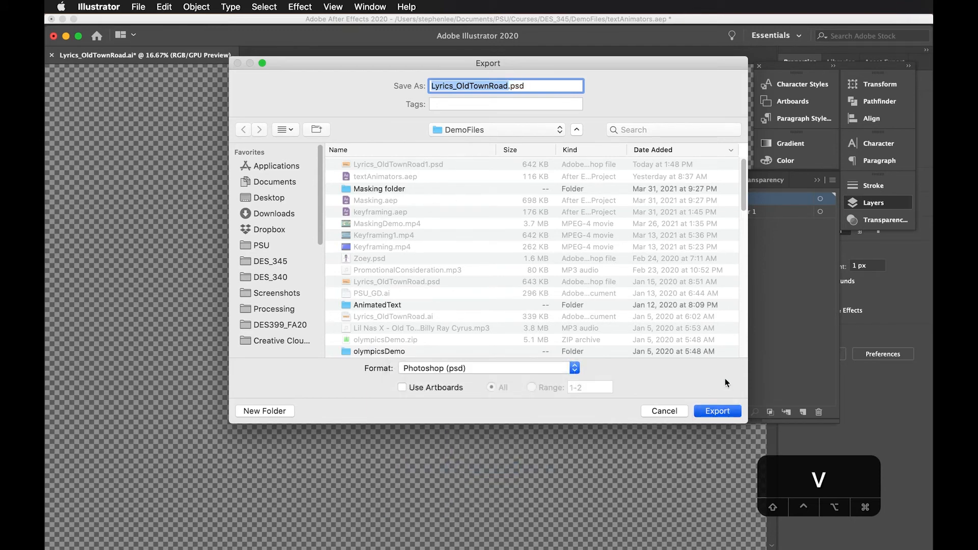
left_click(577, 140)
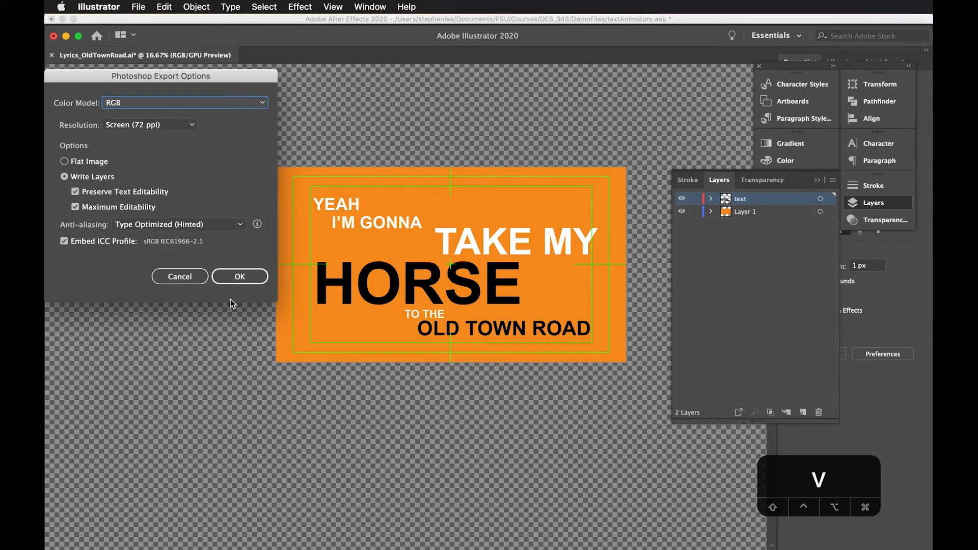
left_click(244, 277)
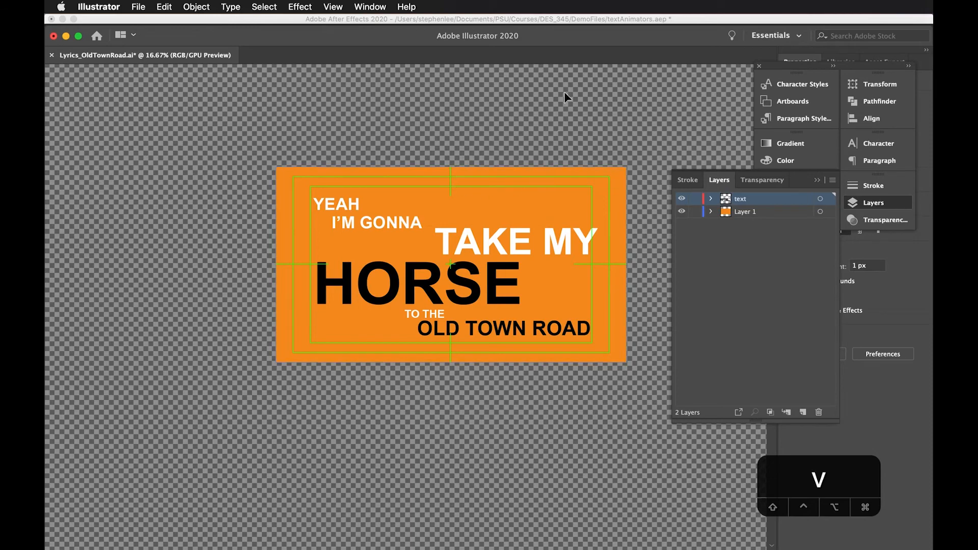
Switch to Photoshop, maximize its window and examine the text group's individual type layers in Lyrics_OldTownRoad1.psd
key("super+Tab")
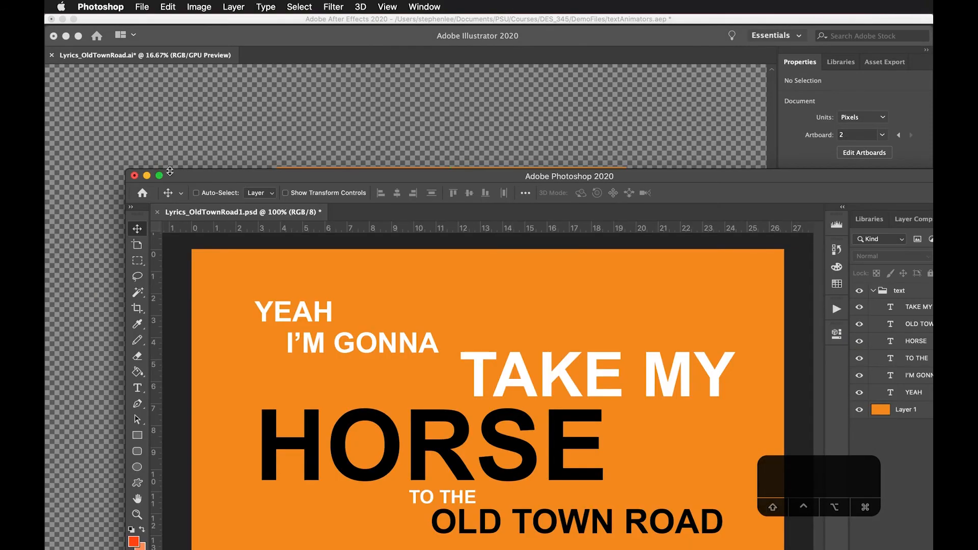
left_click(160, 177)
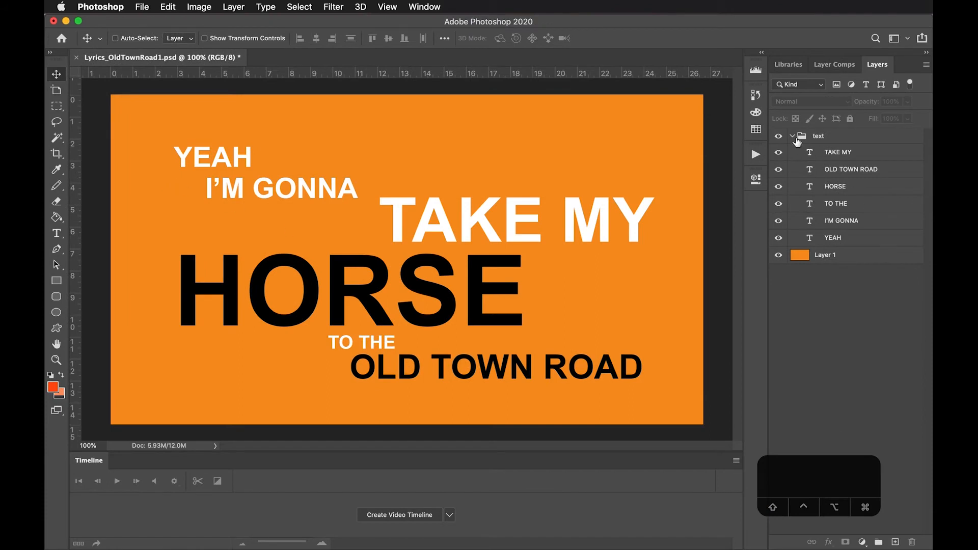
left_click(798, 141)
left_click(793, 136)
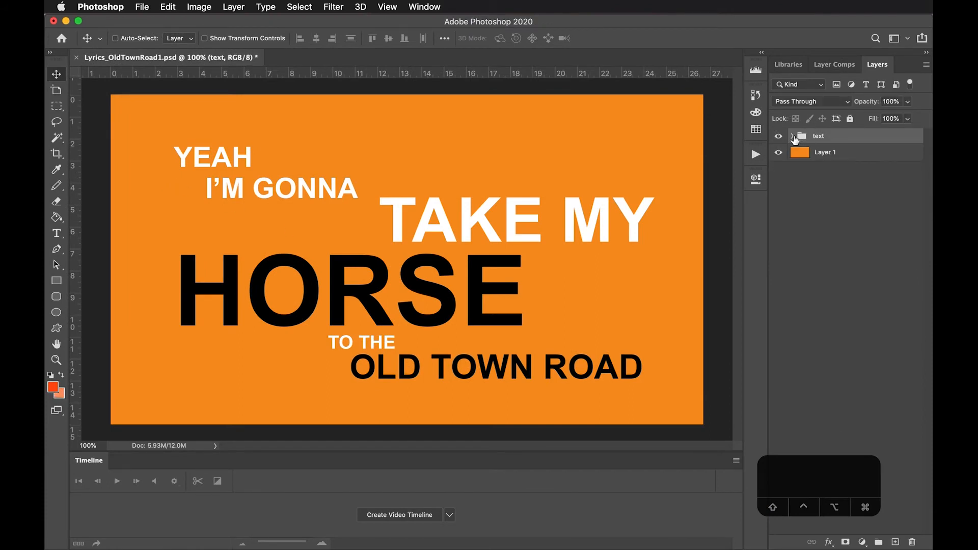
left_click(793, 137)
left_click(817, 154)
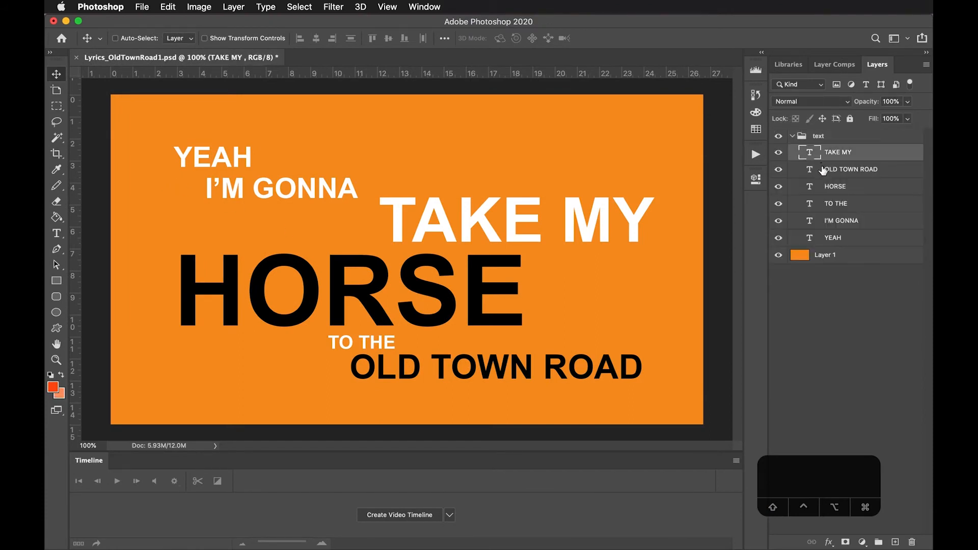
left_click(819, 171)
left_click(826, 202)
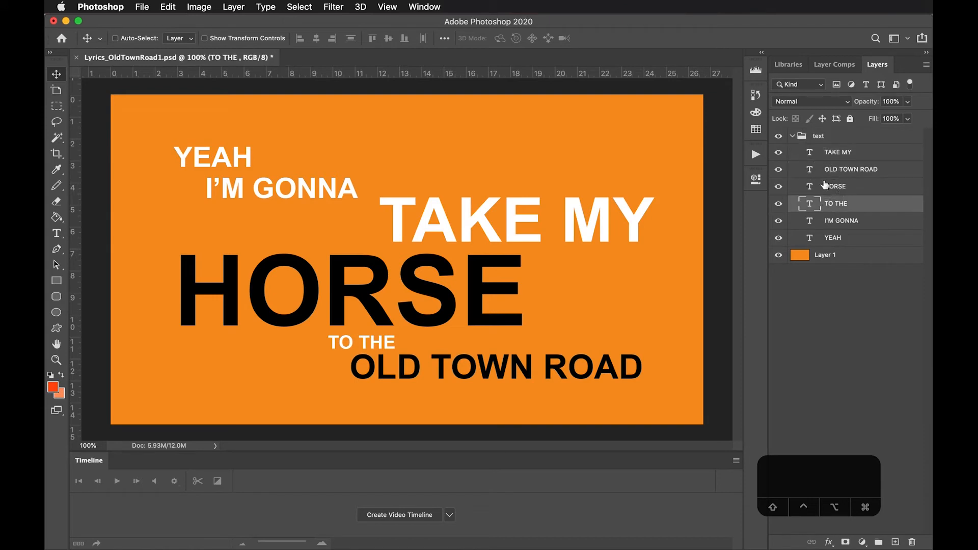
Hide and show the OLD TOWN ROAD and HORSE layers in turn to check that each is separate
left_click(826, 170)
left_click(778, 170)
left_click(779, 170)
left_click(778, 186)
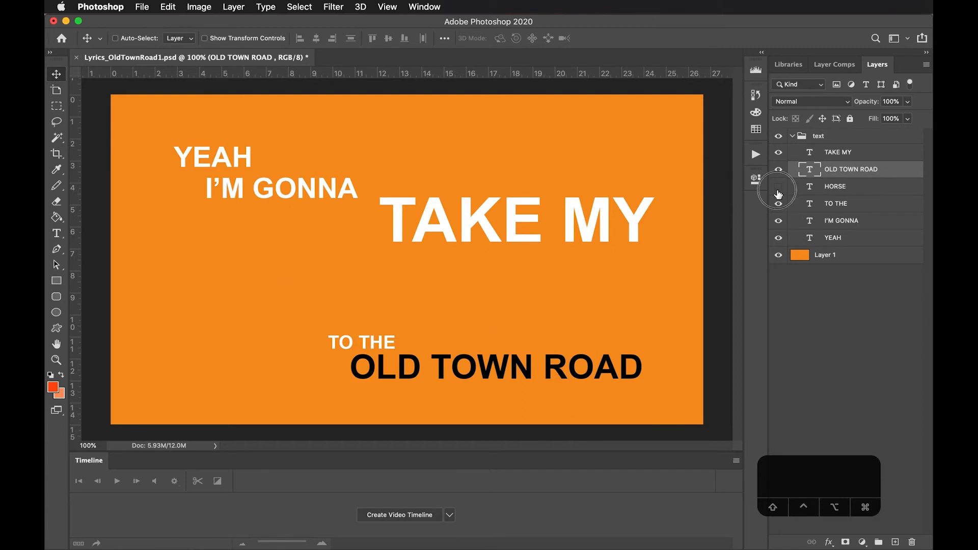
left_click(778, 187)
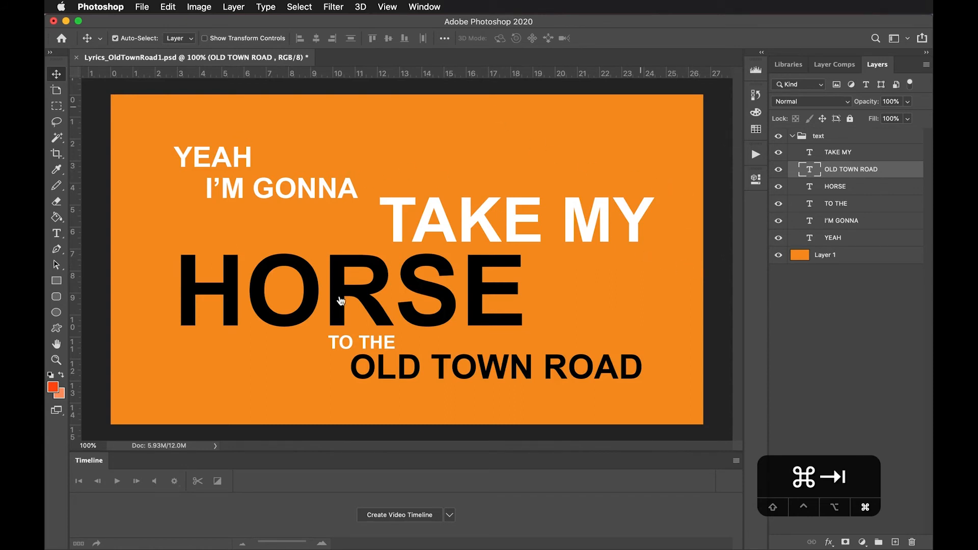
Switch to After Effects and import Lyrics_OldTownRoad.psd as a Composition with Editable Layer Styles
key("super+Tab")
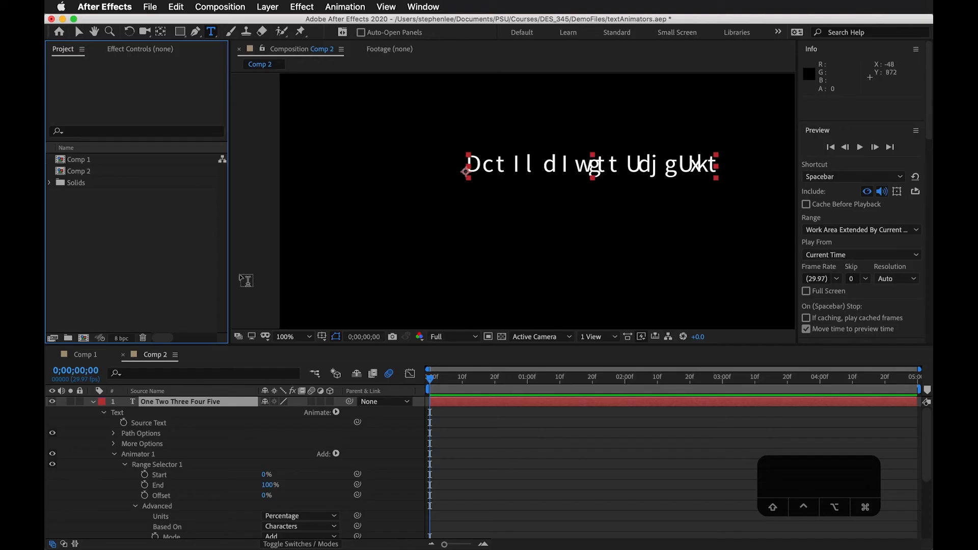
left_click(89, 225)
double_click(146, 269)
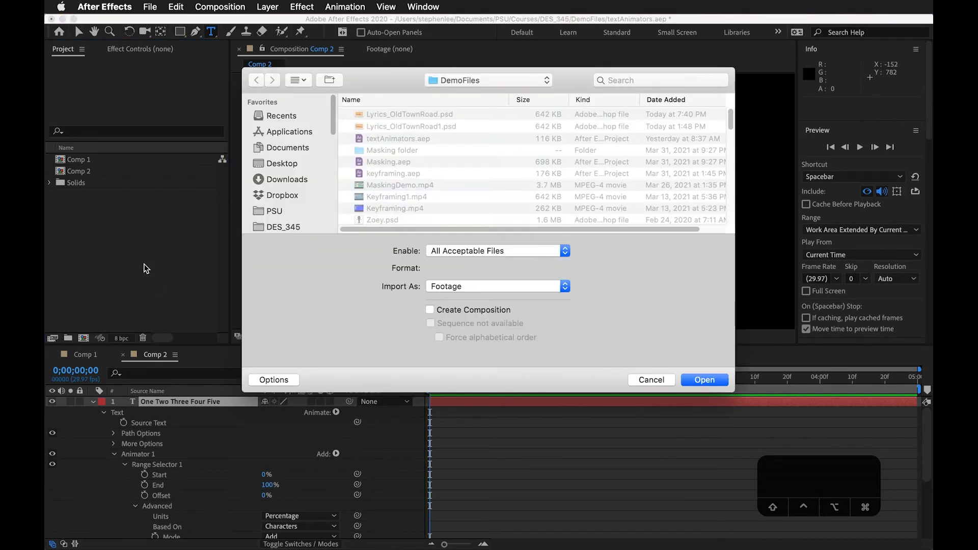
left_click(423, 127)
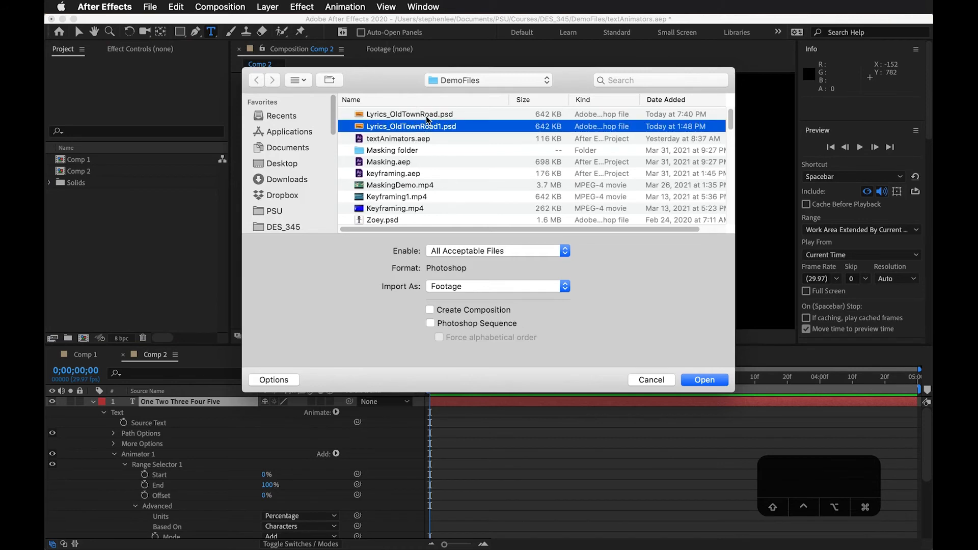
left_click(430, 115)
left_click(469, 286)
left_click(469, 310)
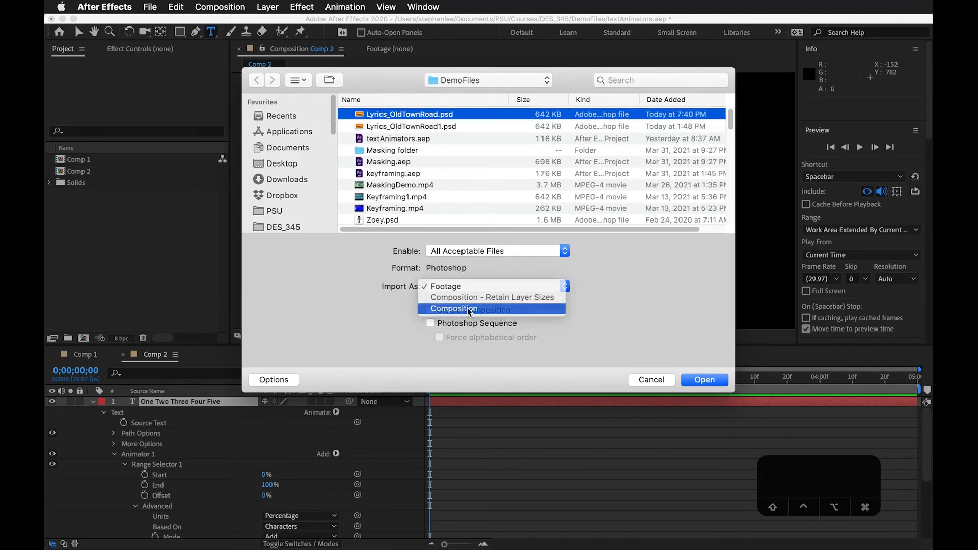
left_click(704, 380)
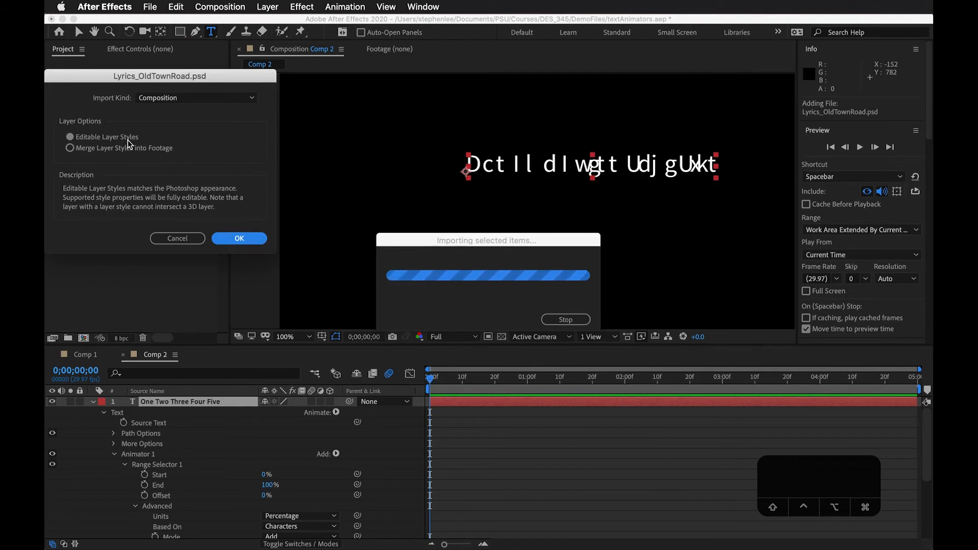
left_click(252, 241)
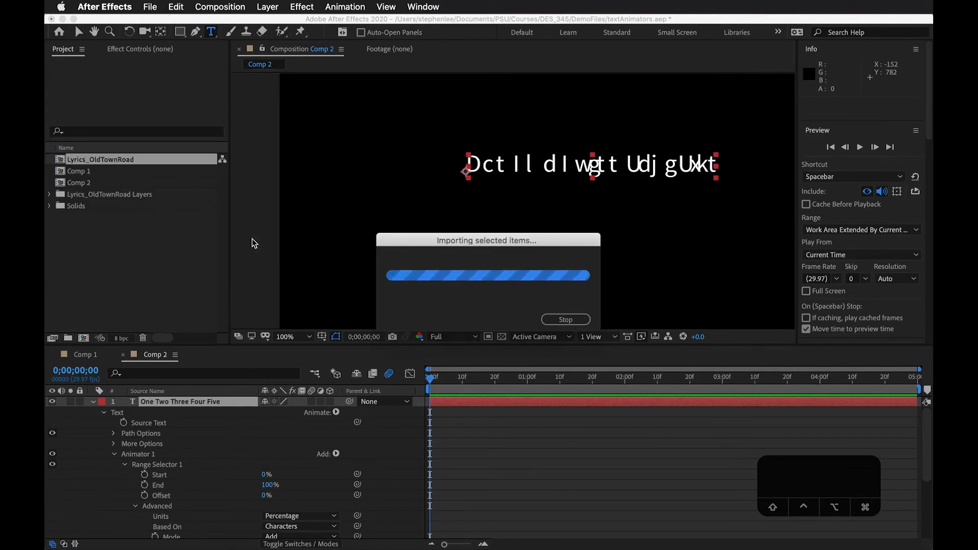
Open the imported Lyrics_OldTownRoad composition with the playhead at the start
left_click(96, 173)
left_click(75, 184)
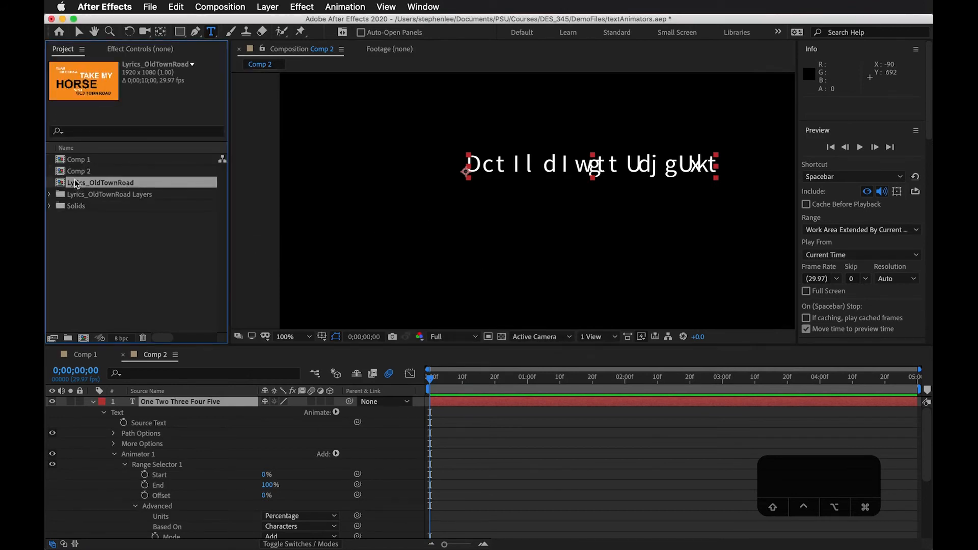
double_click(60, 183)
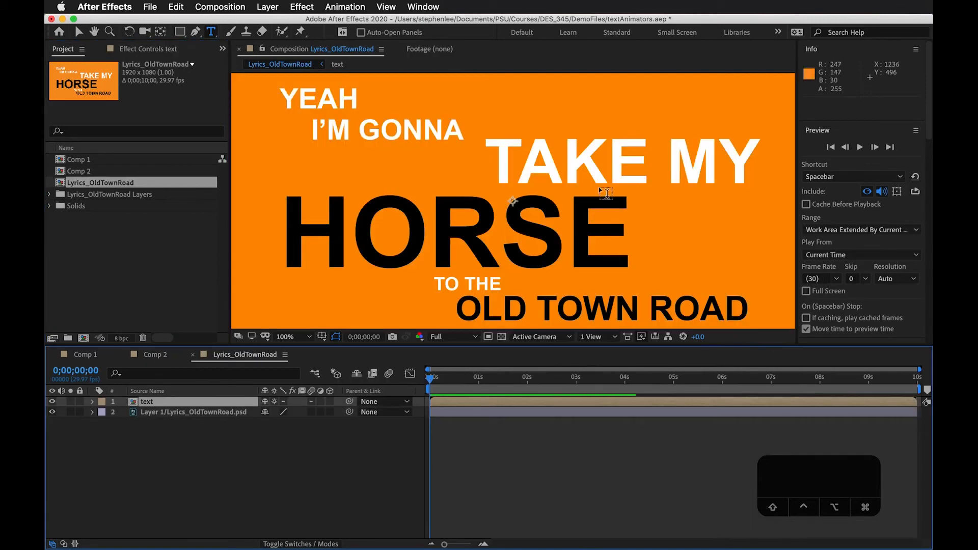
left_click_drag(488, 381, 281, 391)
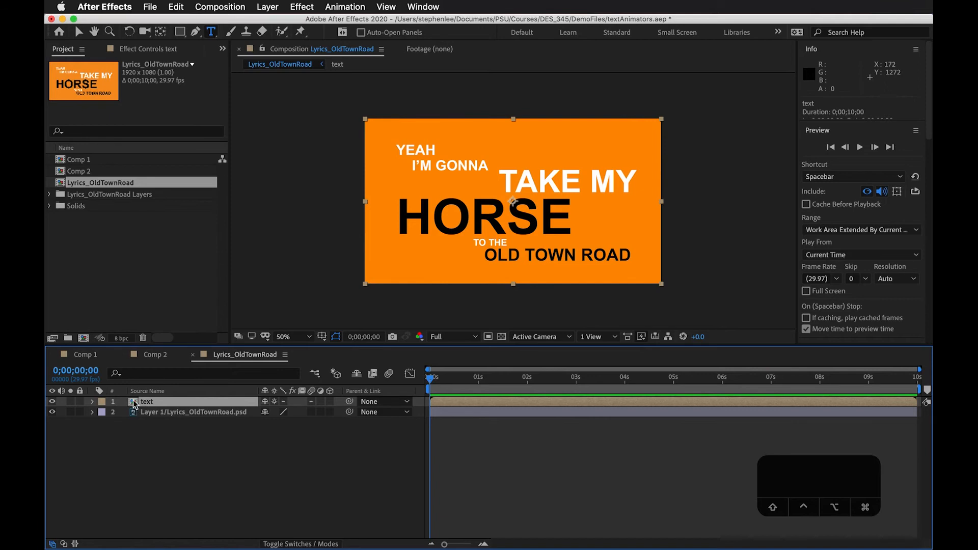
Expand the Lyrics_OldTownRoad Layers folder, open the nested text composition and move the playhead to 0;00;00;13
left_click(49, 195)
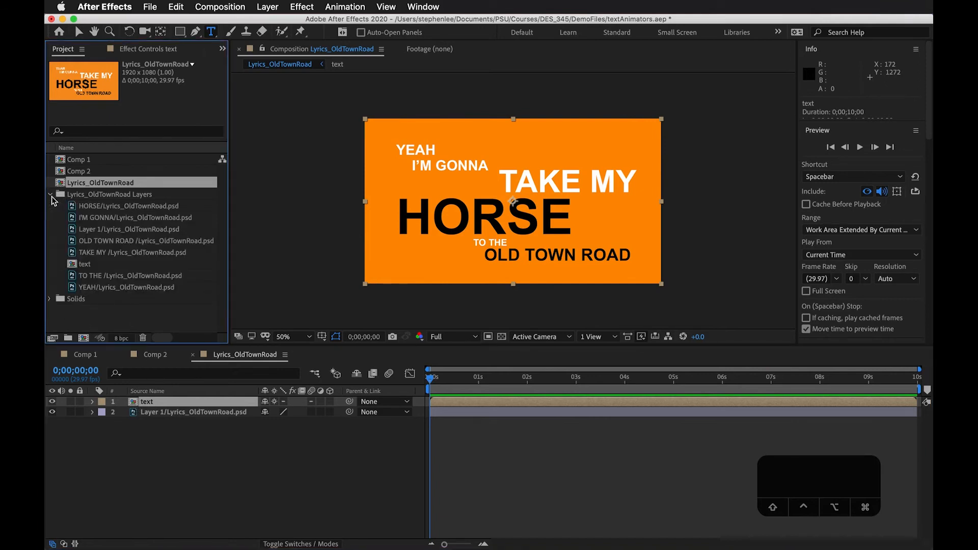
left_click(85, 265)
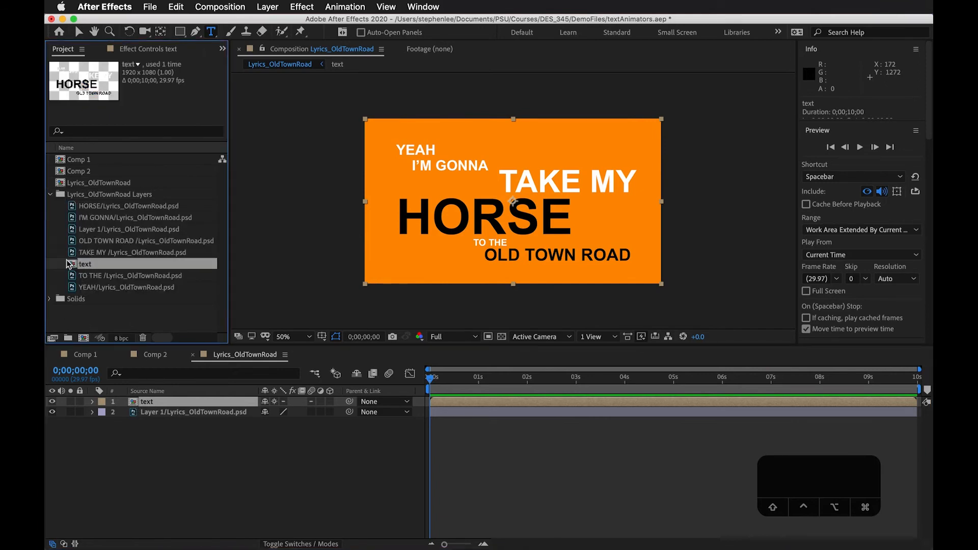
double_click(133, 403)
left_click(451, 378)
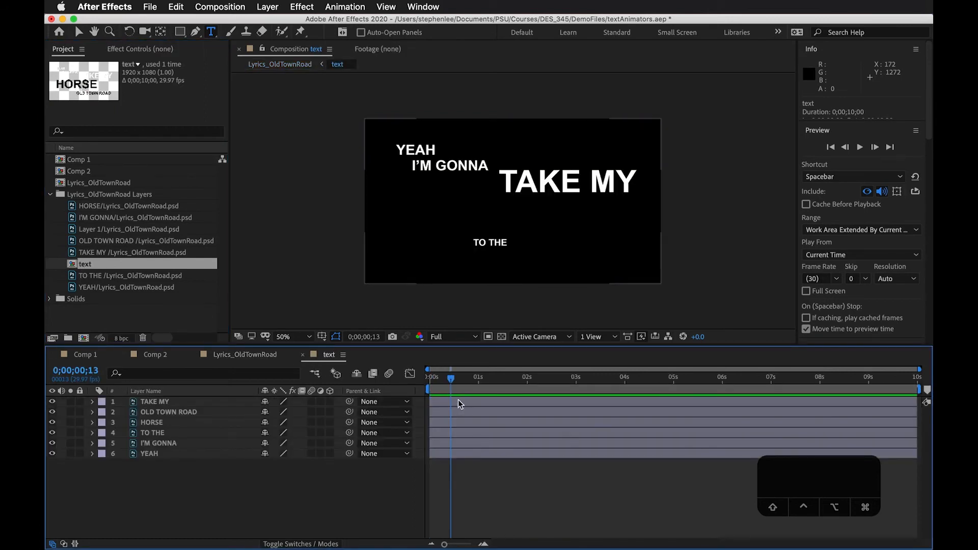
Cut all six word layers, TAKE MY through YEAH, out of the nested text composition
left_click(459, 402)
left_click(461, 455, "shift")
left_click(454, 488)
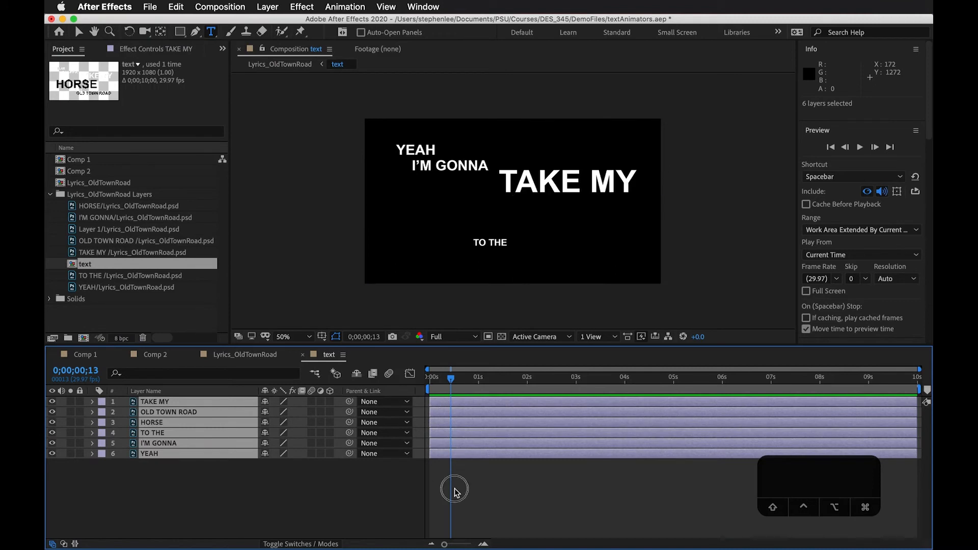
left_click(453, 454)
left_click(461, 403, "shift")
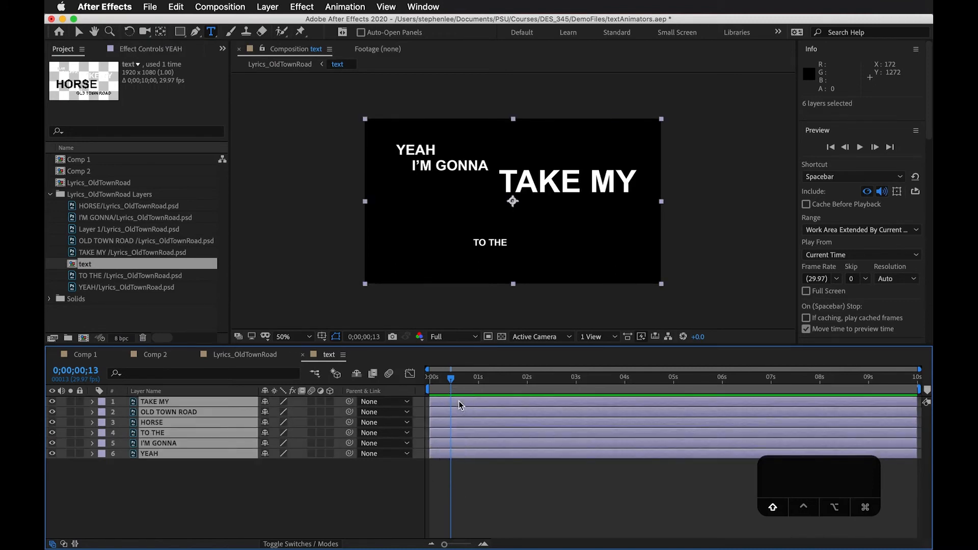
key("super+x")
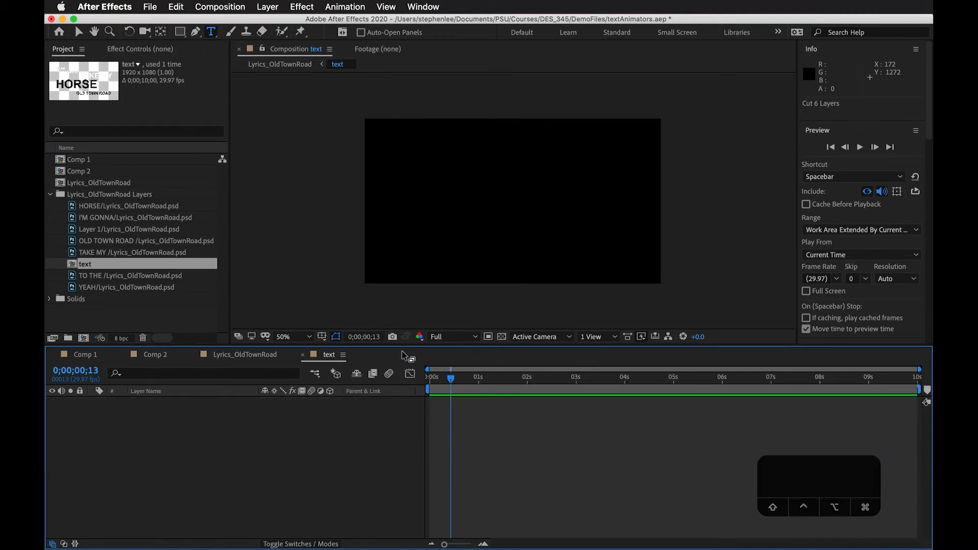
Replace the nested text layer in Lyrics_OldTownRoad with the six cut word layers, above Layer 1, and return the playhead to the start
left_click(270, 356)
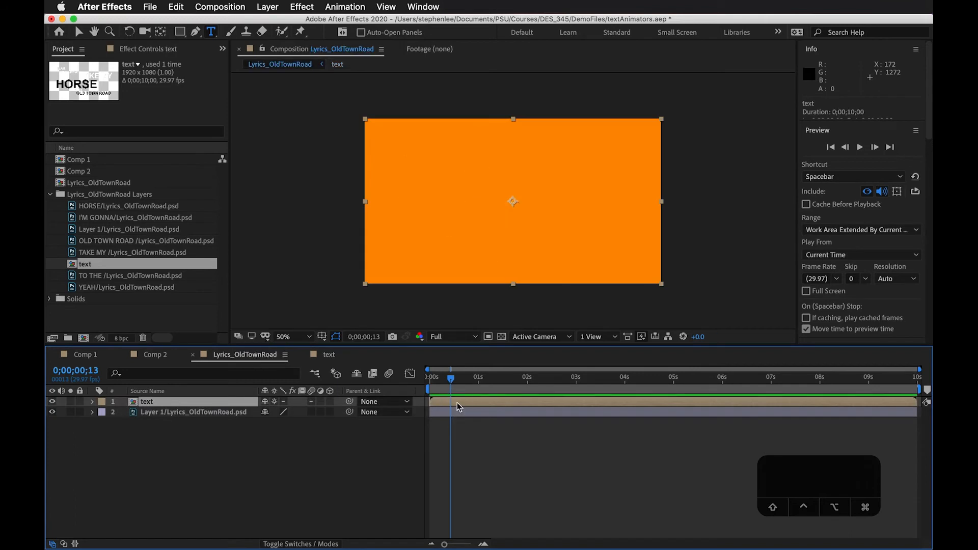
key("BackSpace")
left_click(228, 404)
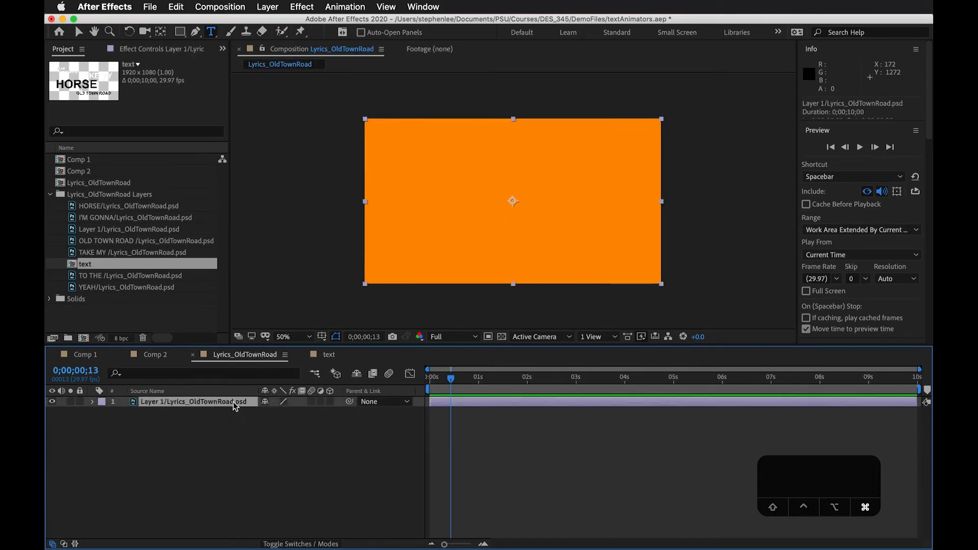
key("super+v")
left_click(490, 499)
left_click_drag(451, 378, 440, 406)
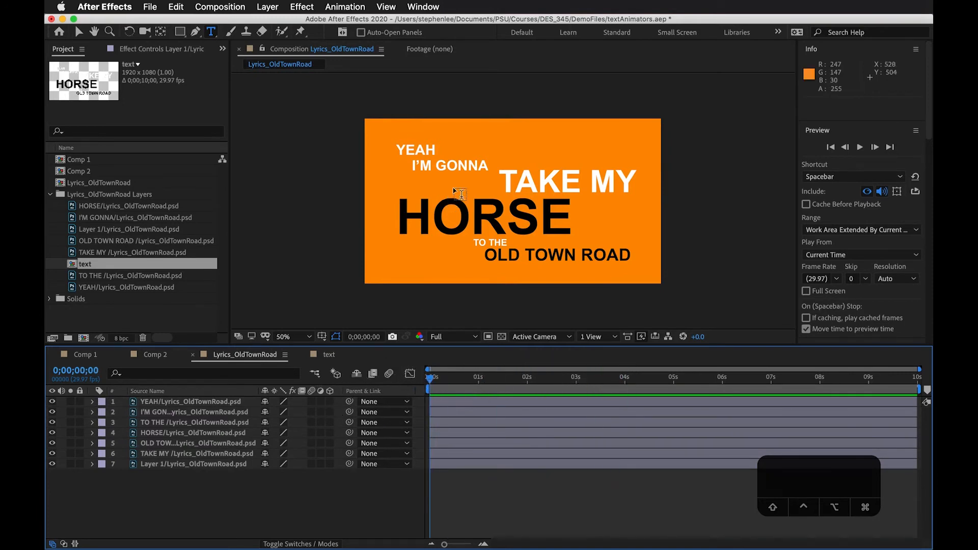
Convert the six Photoshop word layers, YEAH through TAKE MY, to editable text and deselect them
left_click(222, 412)
left_click(224, 402)
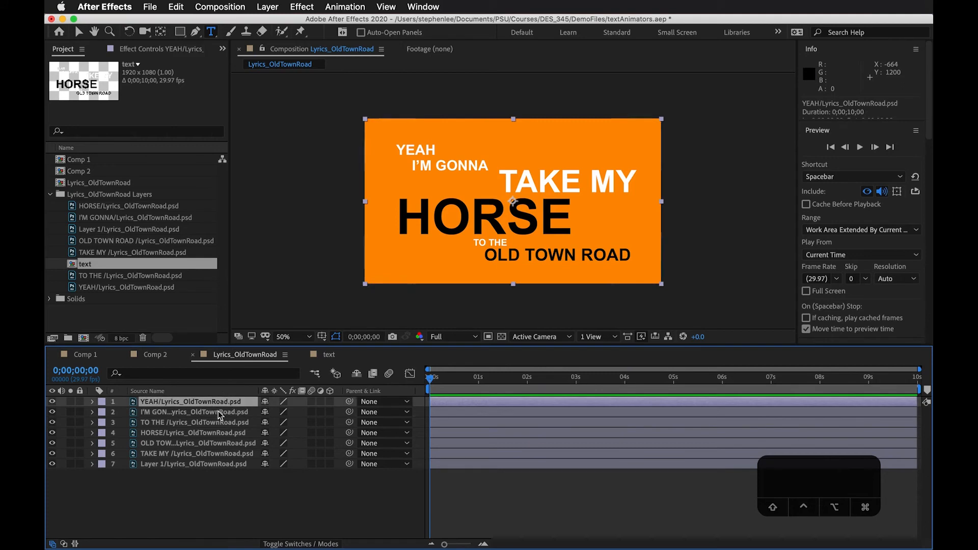
left_click(241, 455, "shift")
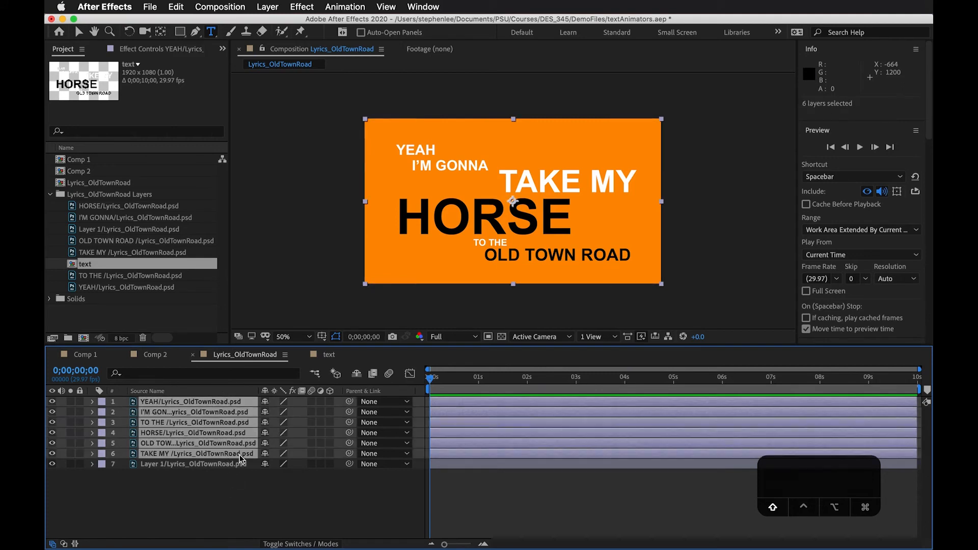
right_click(229, 411)
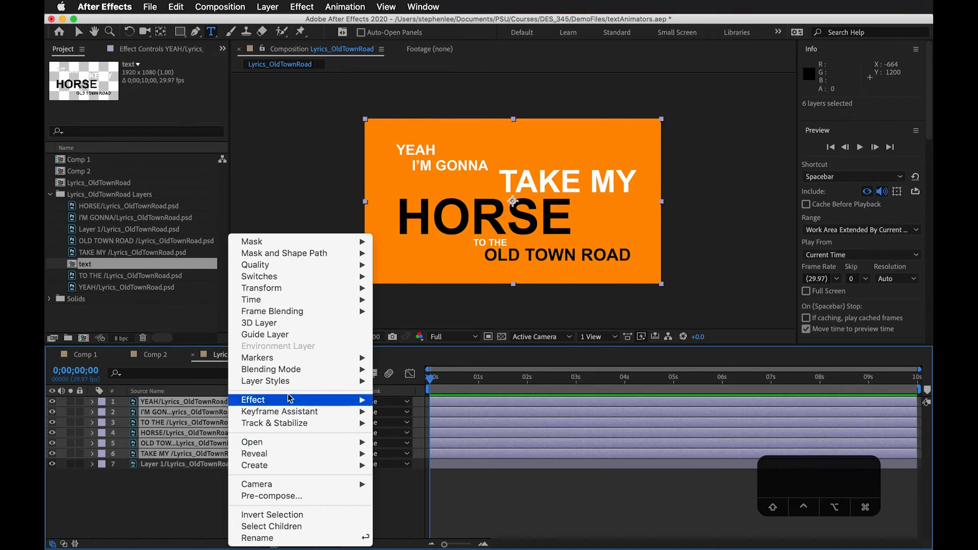
mouse_move(288, 464)
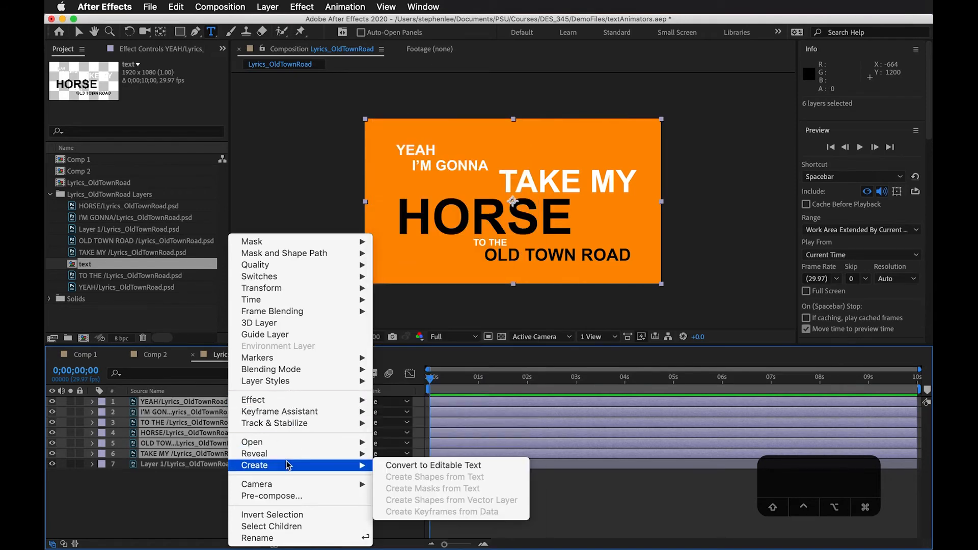
left_click(436, 466)
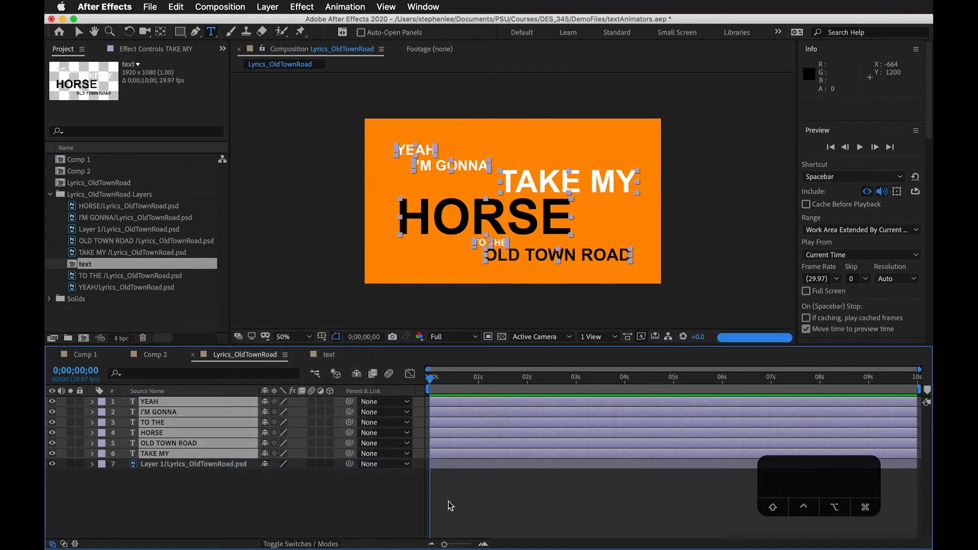
left_click(463, 496)
Expand the YEAH layer's Text and Path Options properties and add a Position text animator to it
left_click(152, 403)
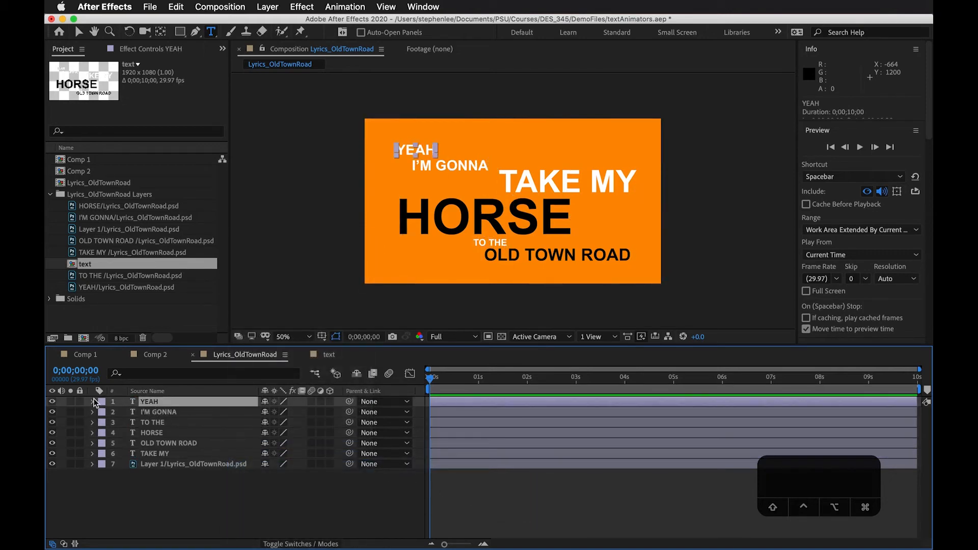
left_click(92, 402)
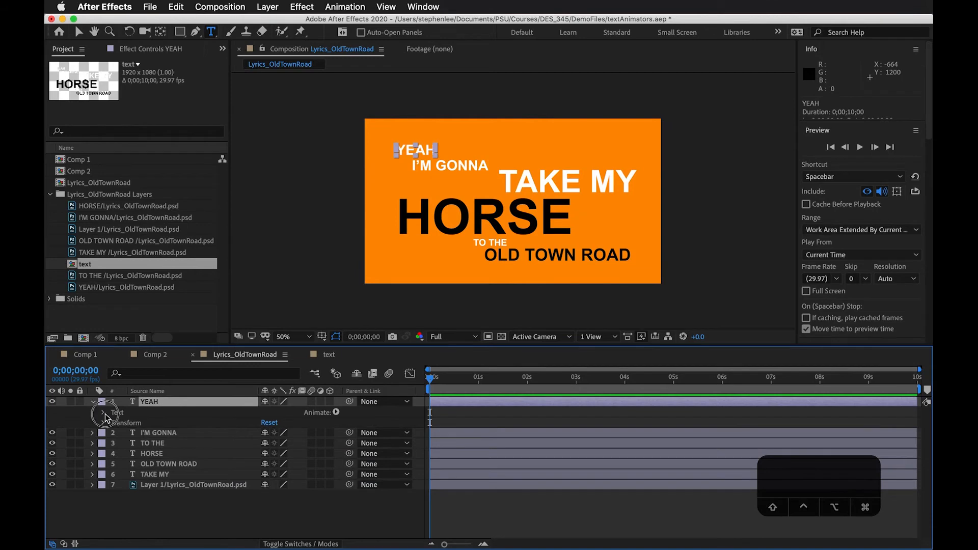
left_click(103, 413)
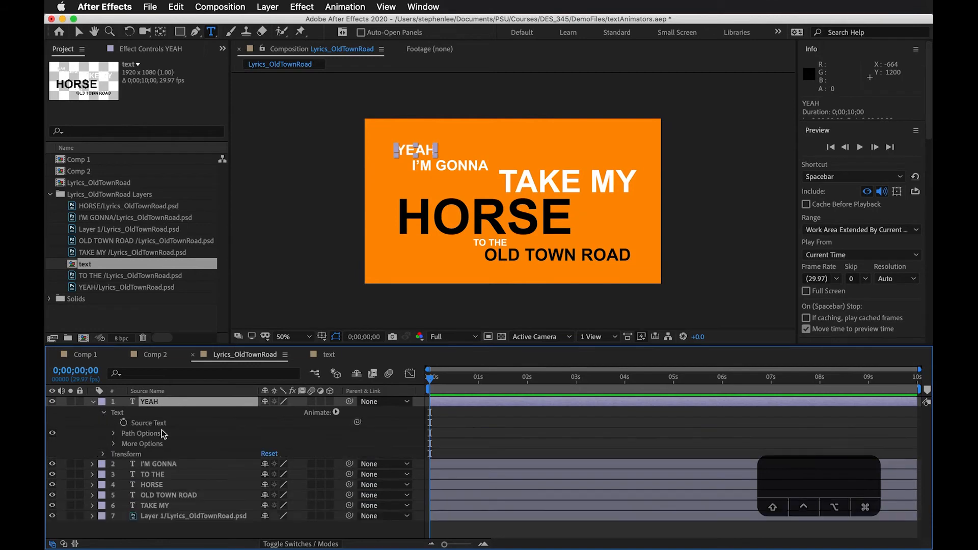
left_click(113, 434)
left_click(150, 423)
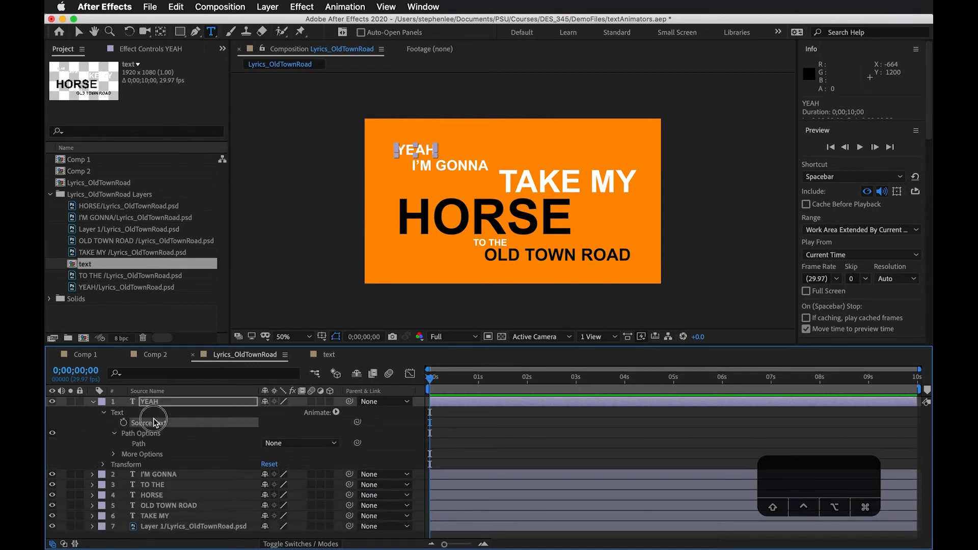
left_click(336, 413)
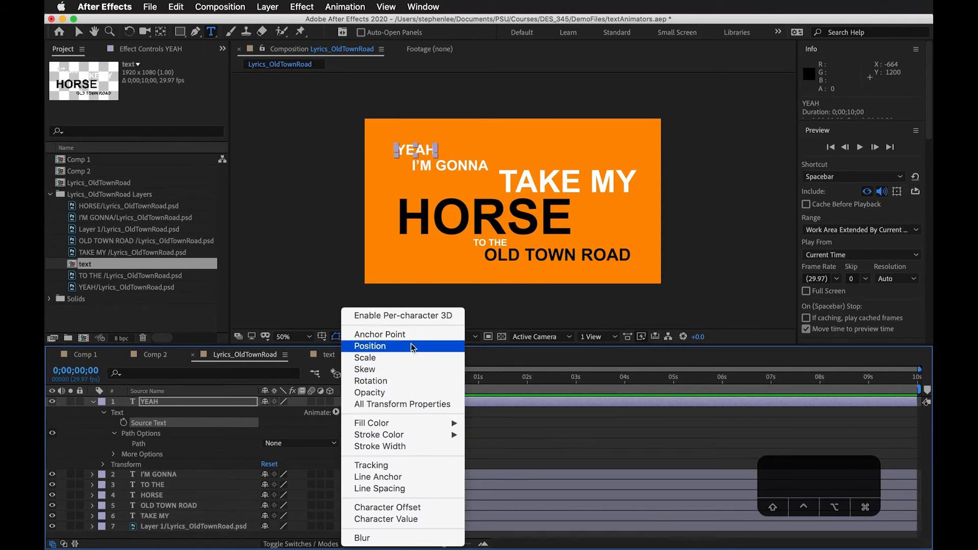
left_click(377, 346)
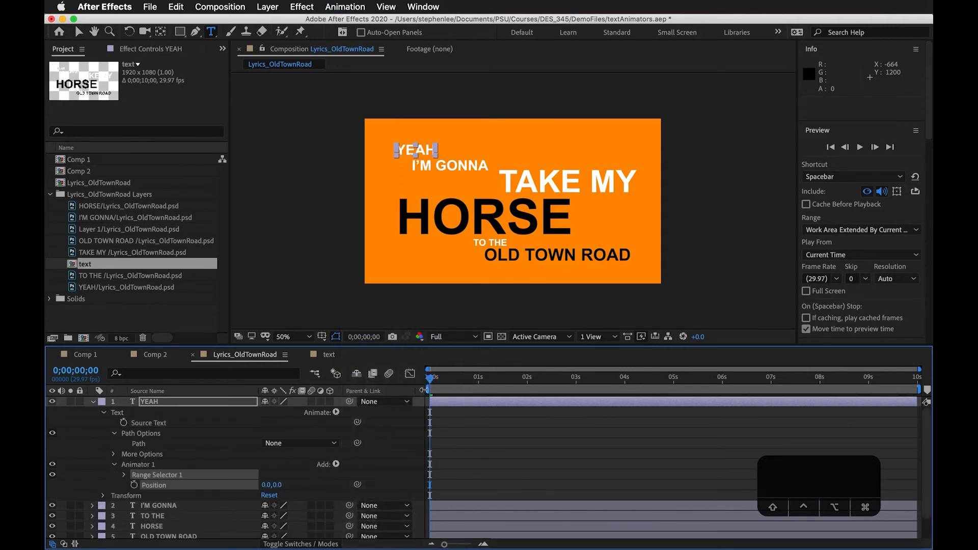
left_click(267, 485)
left_click_drag(269, 488, 84, 498)
key("super+z")
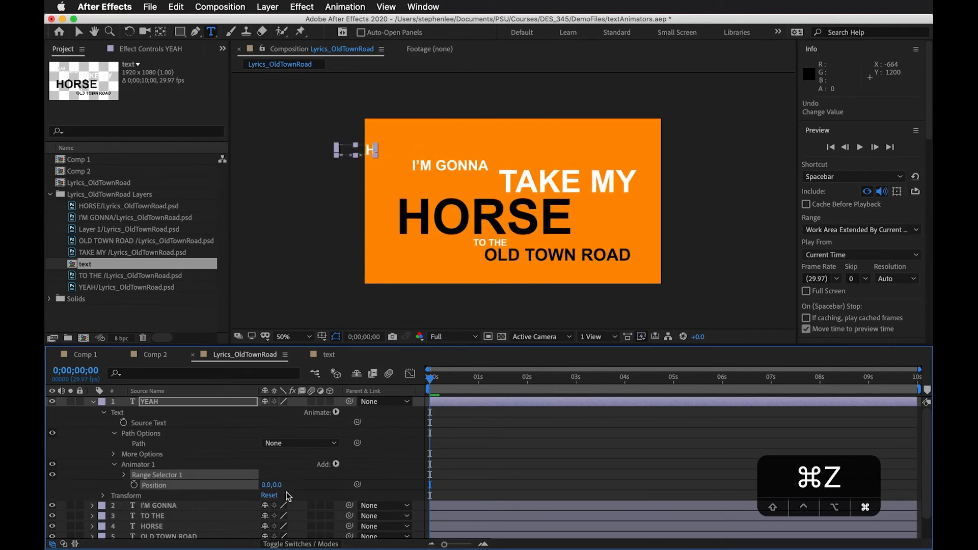
Set the YEAH animator's Position to 0.0, -283.0 and expand its Range Selector 1
left_click_drag(277, 487, 92, 493)
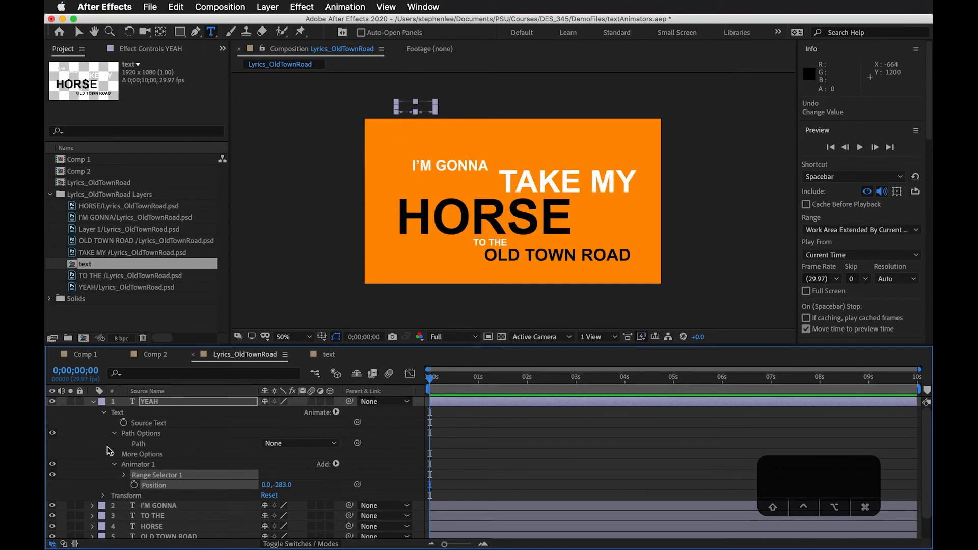
left_click(115, 465)
left_click(114, 465)
left_click(124, 475)
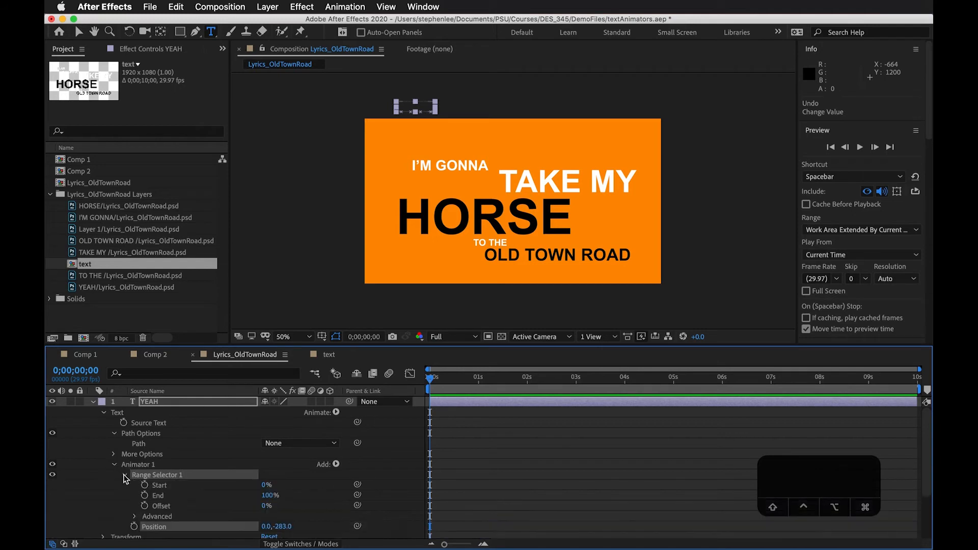
Keyframe Range Selector 1's End at 100% at the start and 0% at 0;00;01;05
left_click(145, 496)
left_click_drag(431, 379, 487, 381)
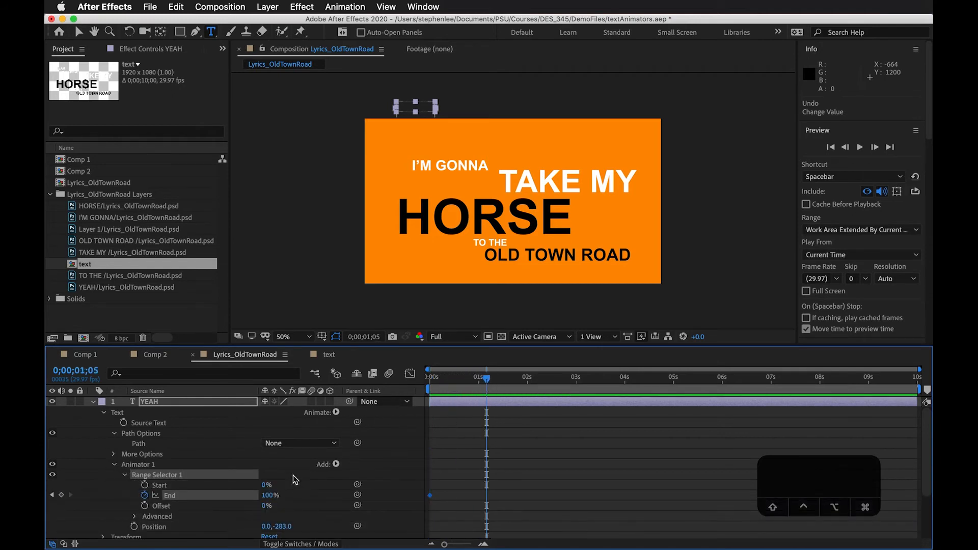
left_click_drag(276, 499, 190, 507)
Play the YEAH animation from the start, stop playback and move the playhead to 0;00;01;25
left_click_drag(486, 378, 390, 386)
key("space")
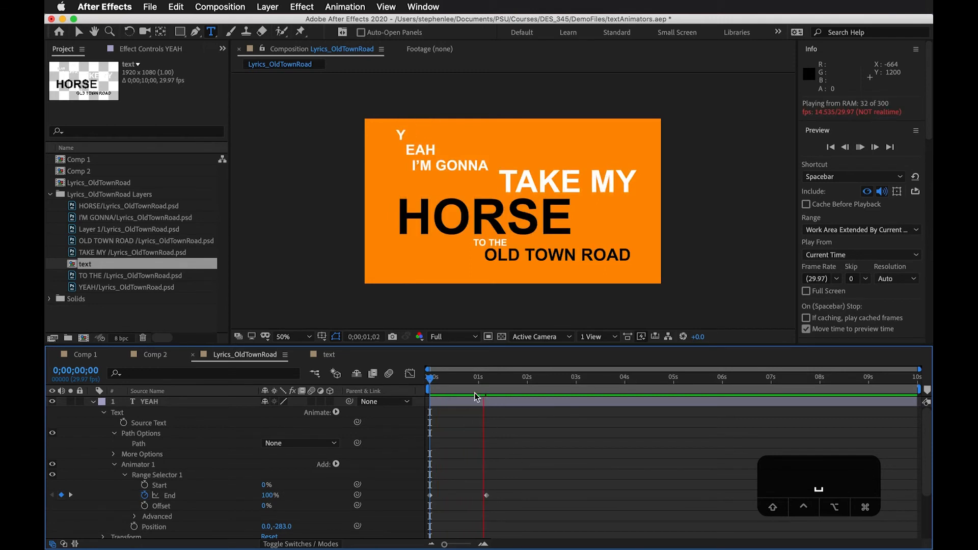
key("space")
left_click_drag(418, 382, 520, 380)
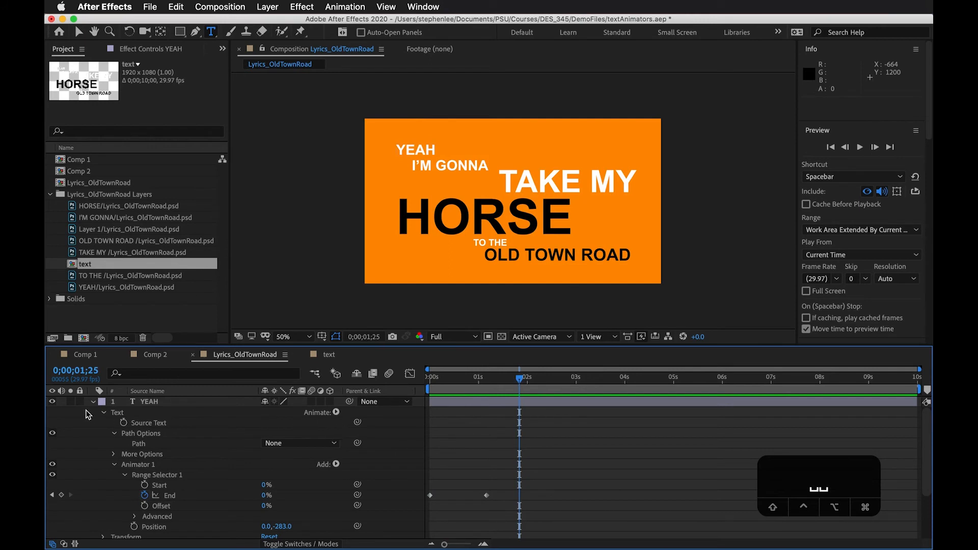
Collapse and select the YEAH layer, and move the playhead to 0;00;02;20
left_click(92, 405)
left_click(156, 402)
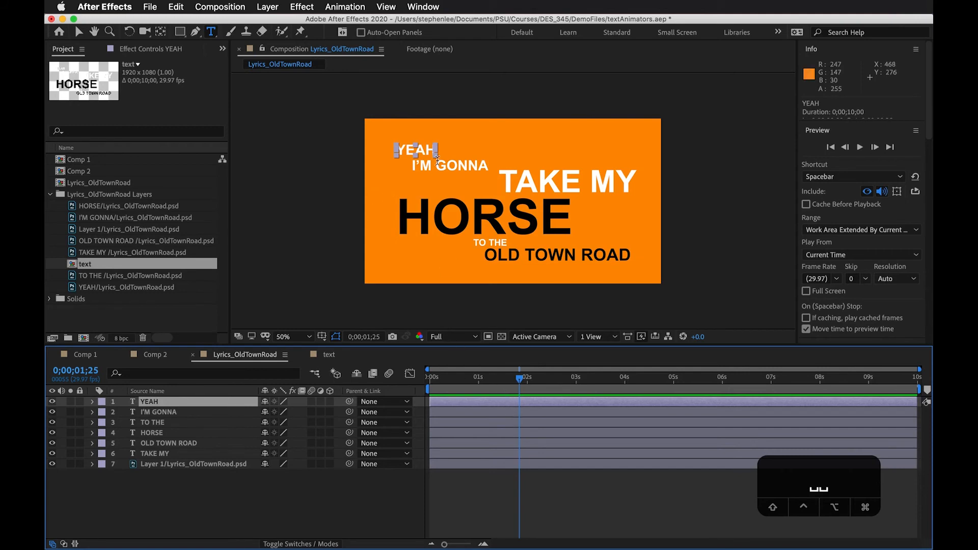
left_click_drag(525, 382, 490, 386)
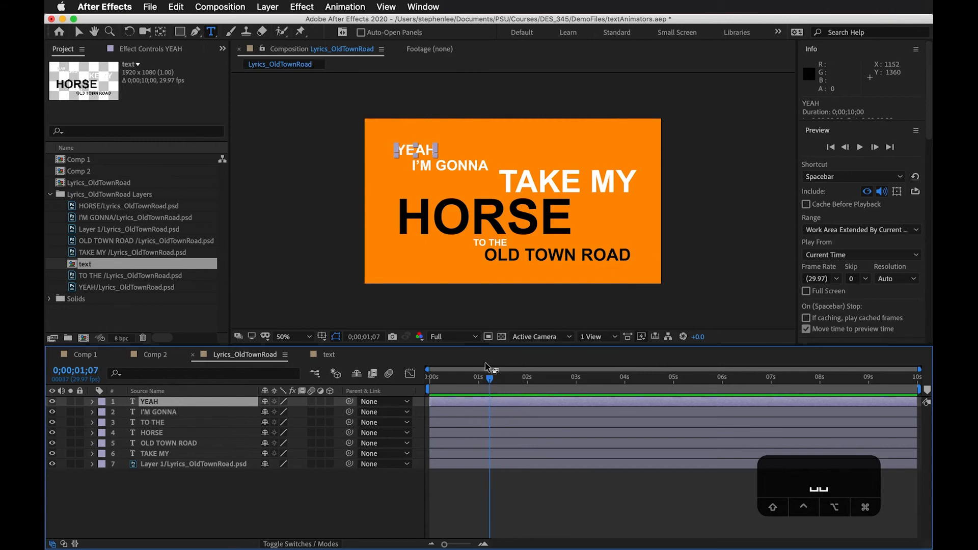
left_click_drag(488, 382, 560, 390)
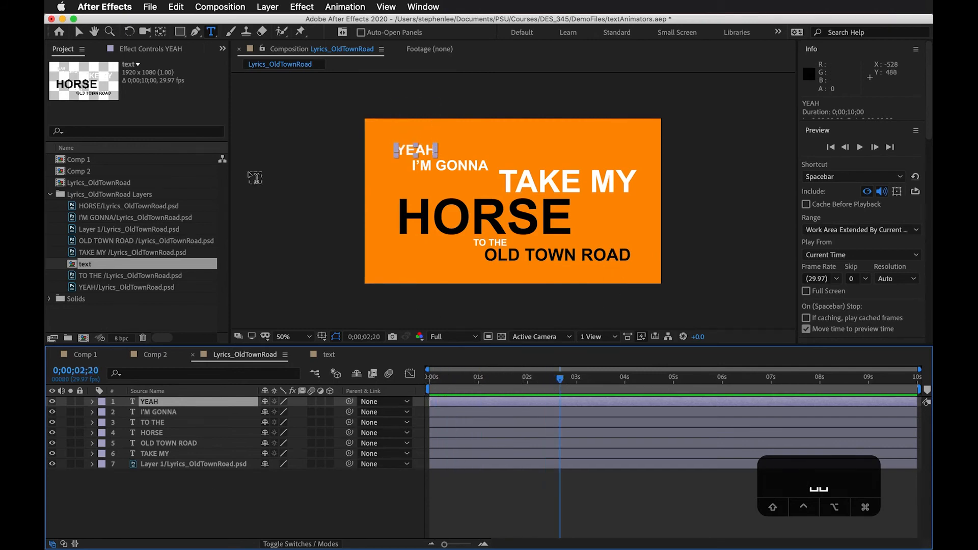
Import the Lil Nas X Old Town Road MP3 from DemoFiles and place it below Layer 1 in the timeline
double_click(167, 319)
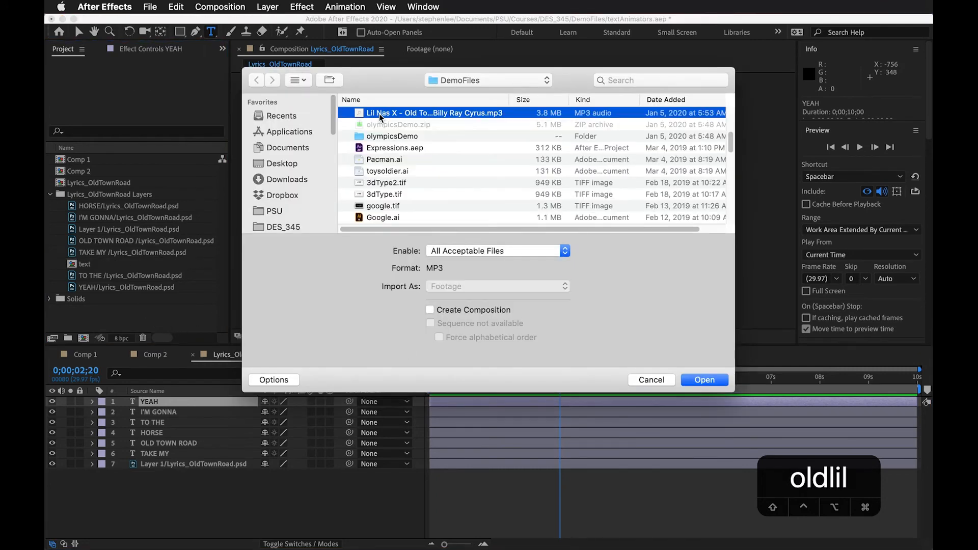
double_click(380, 114)
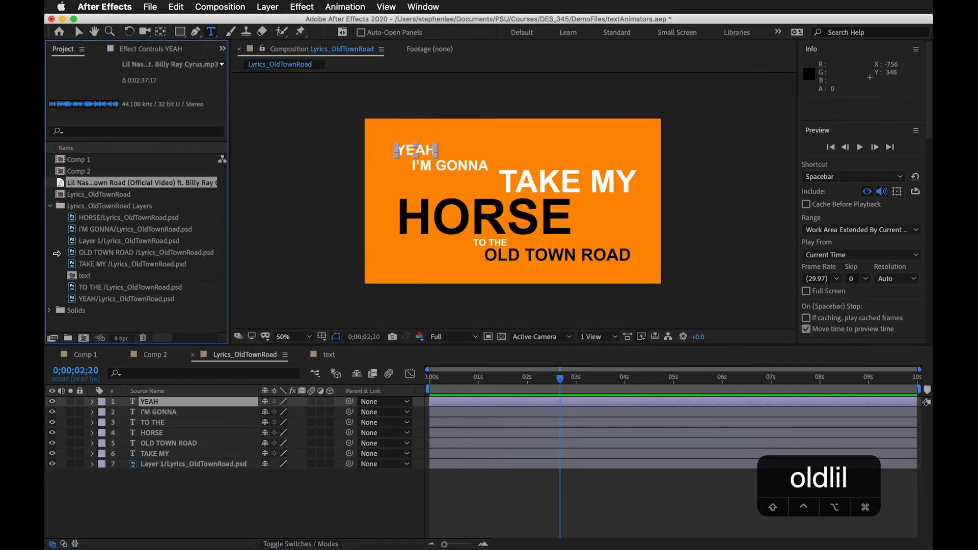
left_click(113, 183)
left_click_drag(117, 188, 205, 487)
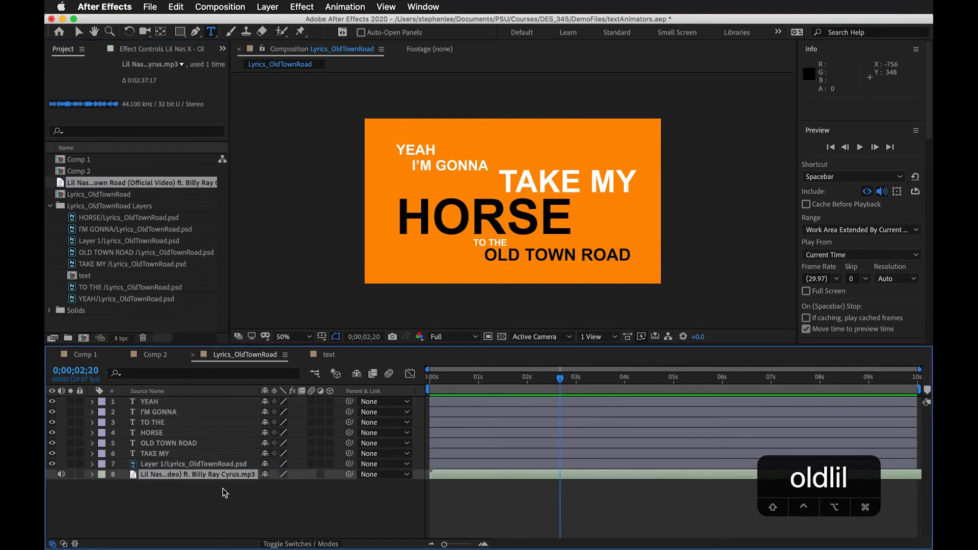
Select the song layer and scrub the opening frames, returning the playhead to 0;00;00;00
left_click_drag(544, 378, 421, 396)
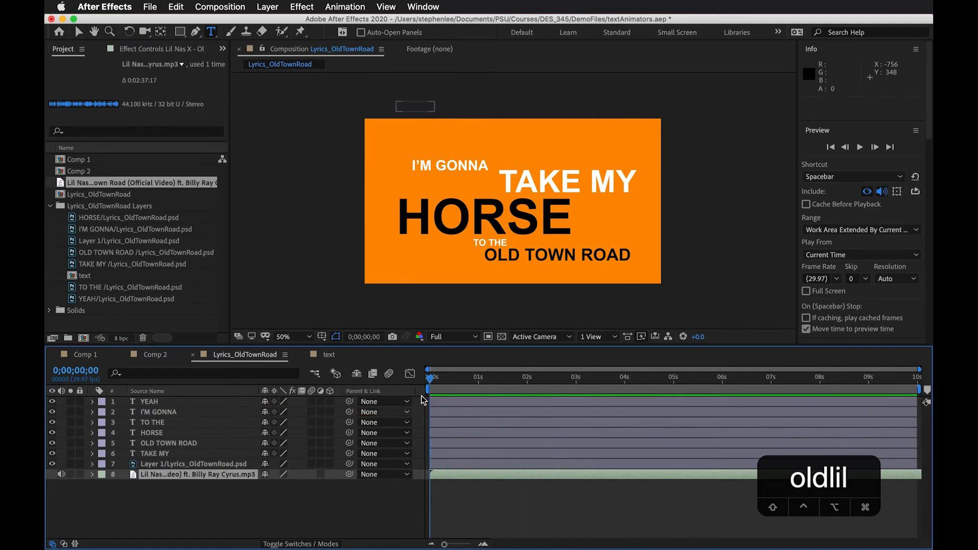
left_click(210, 475)
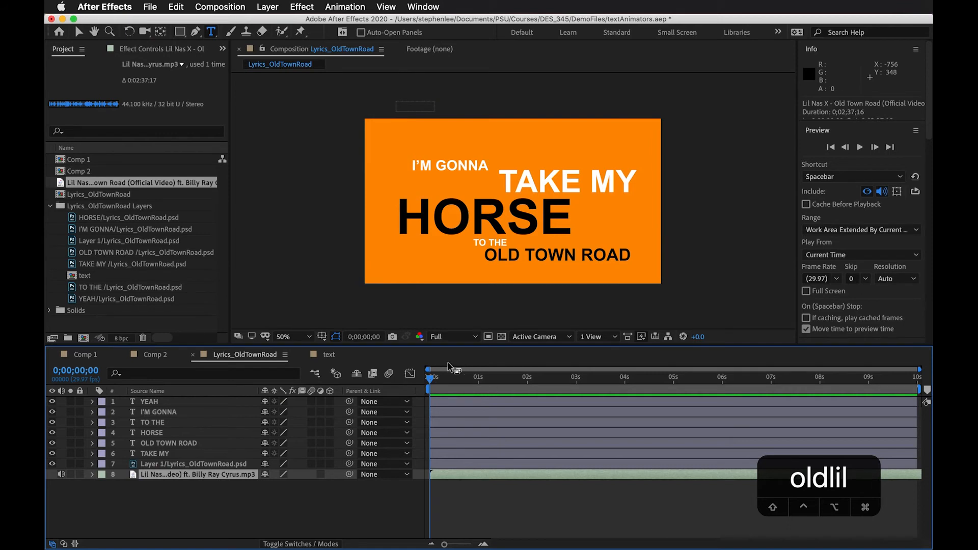
left_click_drag(441, 380, 410, 388)
left_click_drag(445, 377, 418, 380)
Show the song layer's audio waveform and scrub the playhead along its first peaks to 0;00;01;12
left_click(93, 475)
left_click(103, 487)
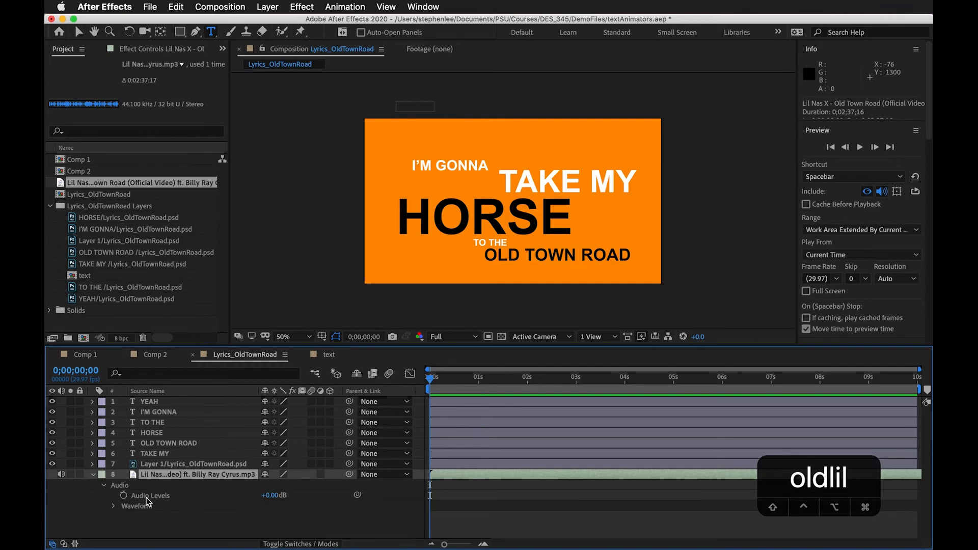
left_click(115, 506)
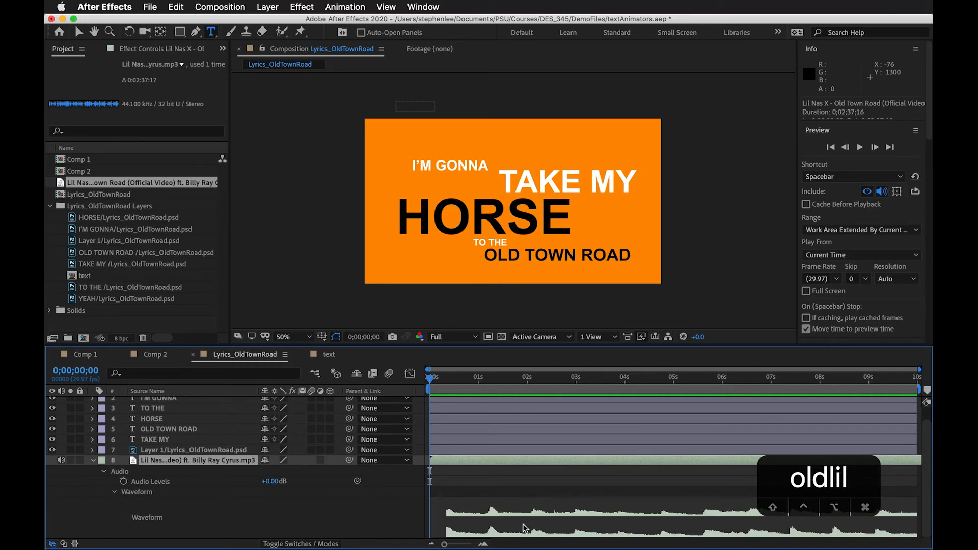
mouse_move(445, 381)
left_mouse_down()
mouse_move(463, 383)
mouse_move(443, 390)
left_mouse_up()
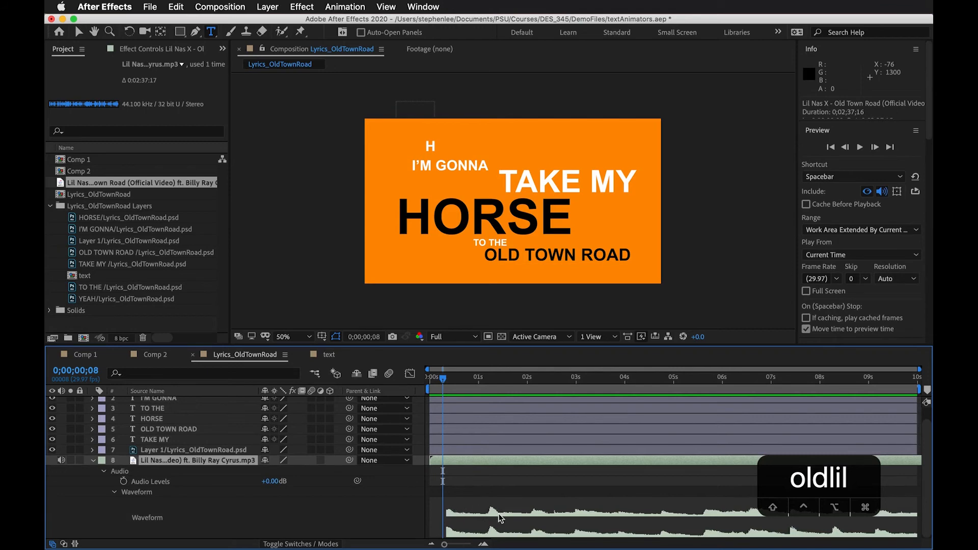
left_click_drag(452, 390, 498, 383)
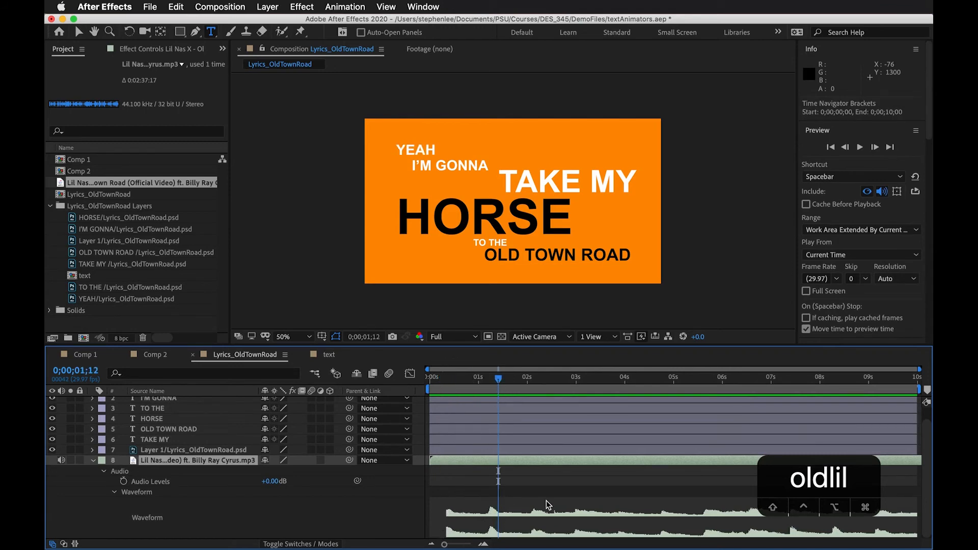
Preview the lyrics composition with the song from 0;00;00;00 and scrub the playhead back to the start
left_click_drag(512, 383, 392, 387)
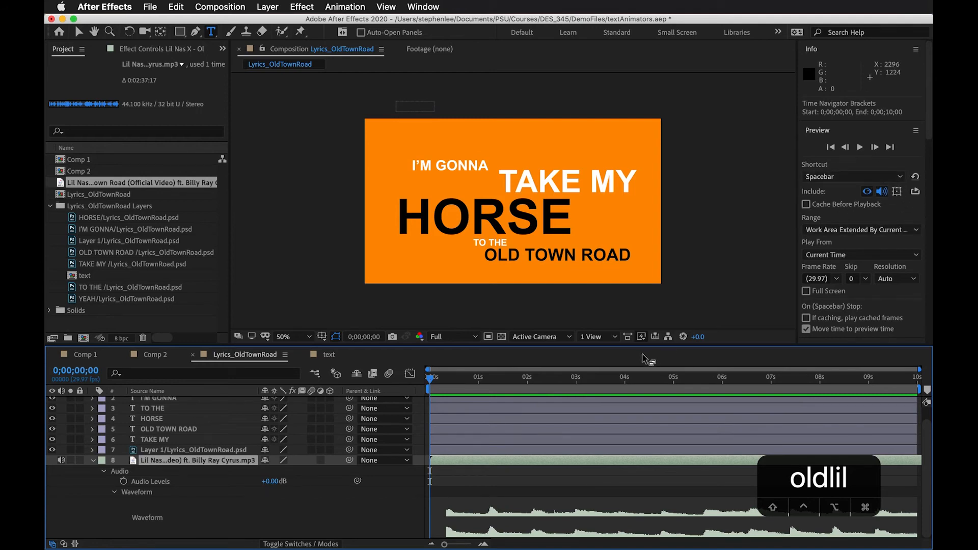
key("space")
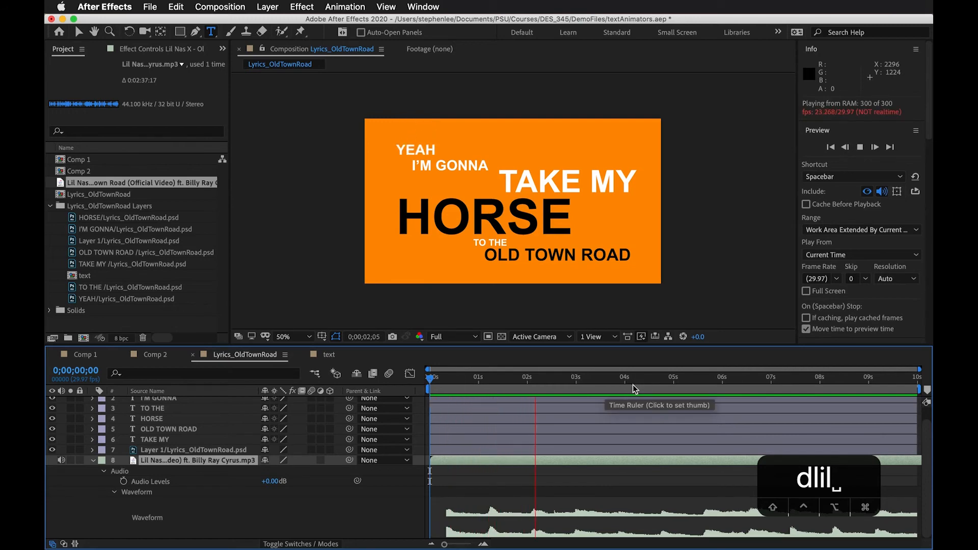
key("space")
left_click_drag(613, 385, 363, 387)
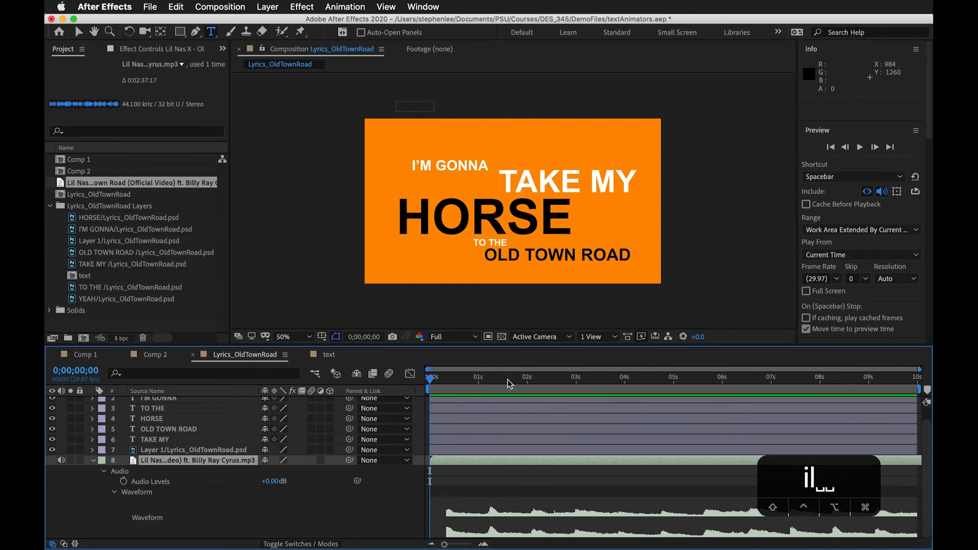
left_click_drag(503, 382, 370, 398)
Check the Default Output choices in the Audio Hardware preferences and keep Yeti Stereo Microphone
left_click(125, 7)
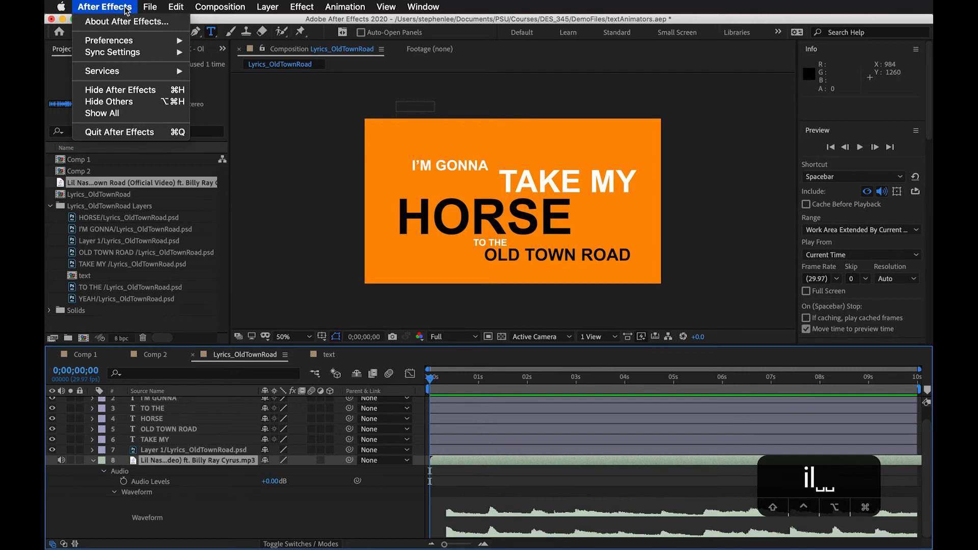
mouse_move(120, 41)
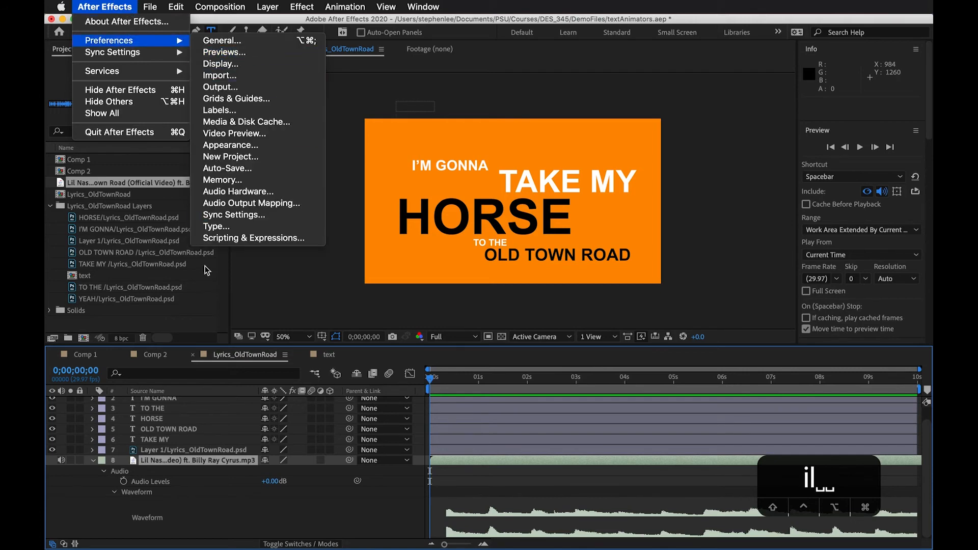
left_click(248, 197)
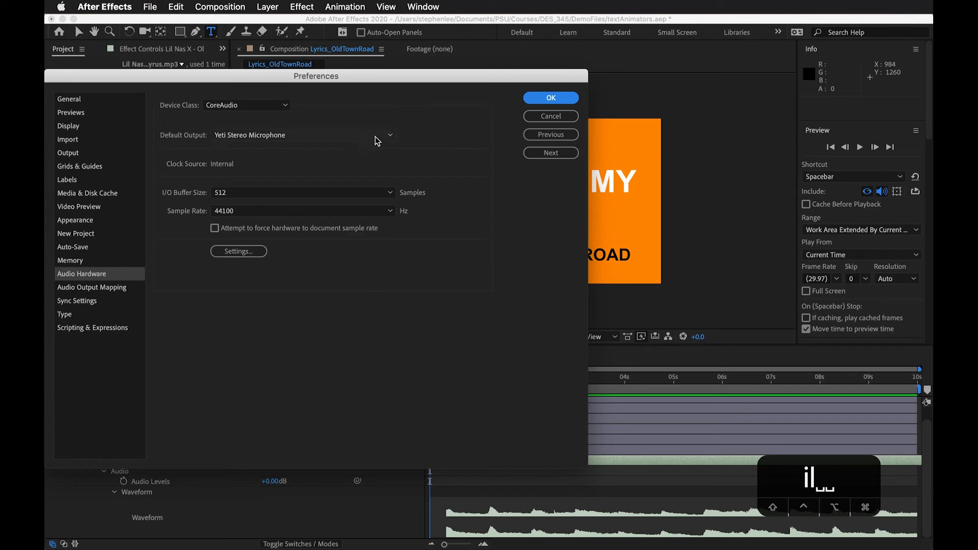
left_click(391, 135)
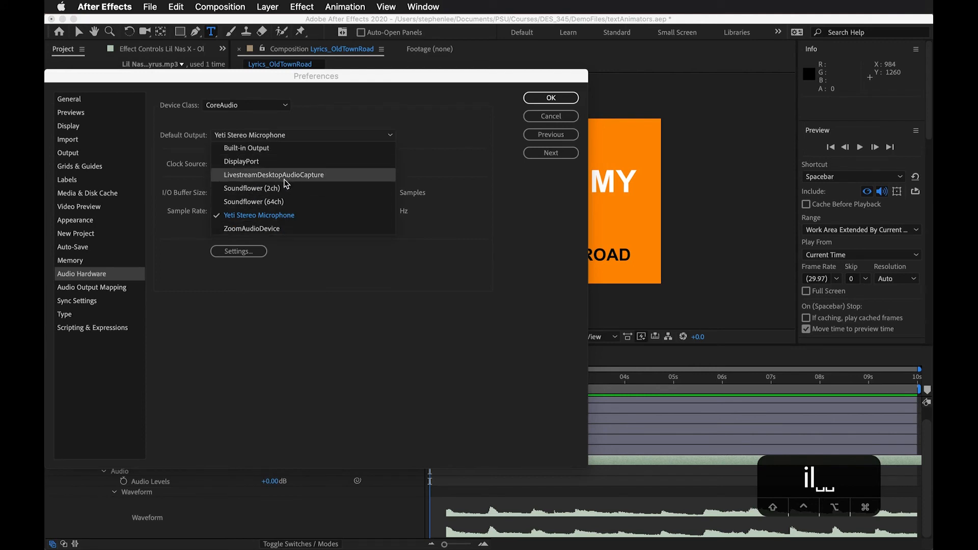
left_click(479, 151)
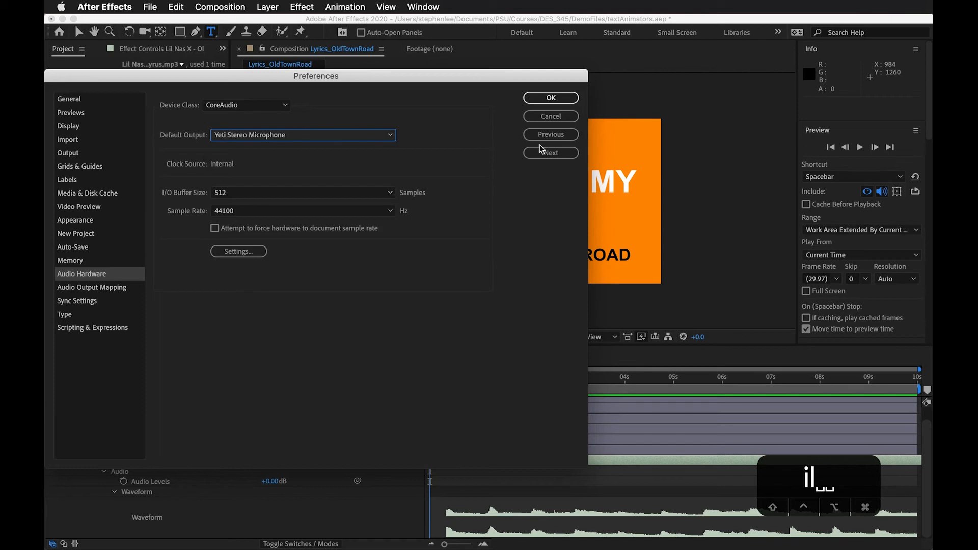
left_click(550, 98)
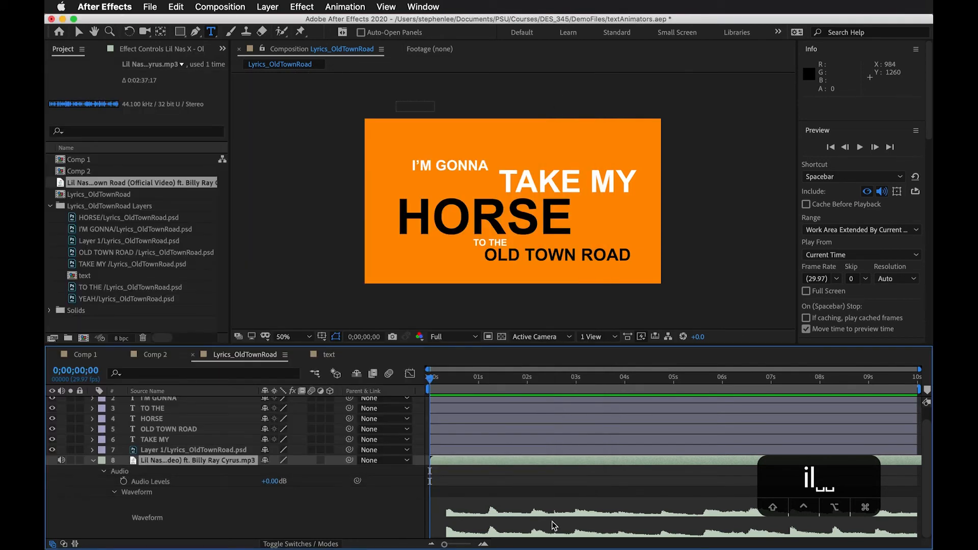
Scrub the song to 0;00;05;16, select the song layer, and return the playhead to 0;00;00;00
left_click(451, 381)
left_click_drag(450, 380, 389, 386)
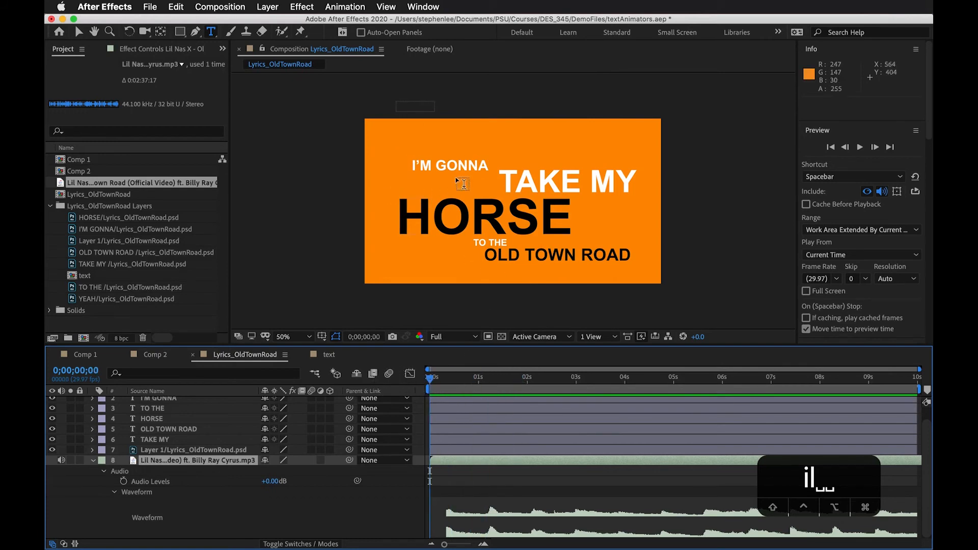
left_click_drag(436, 388, 700, 405)
left_click(635, 479)
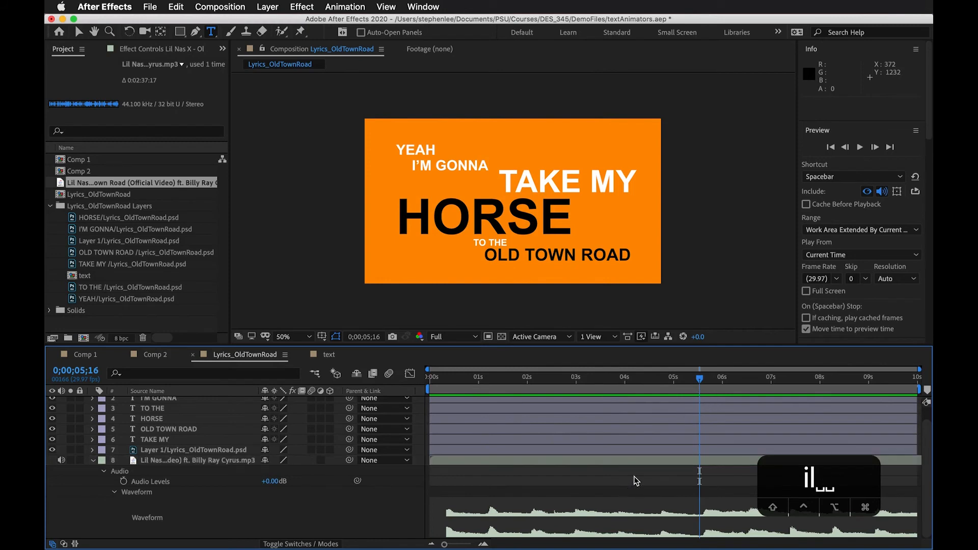
left_click(669, 460)
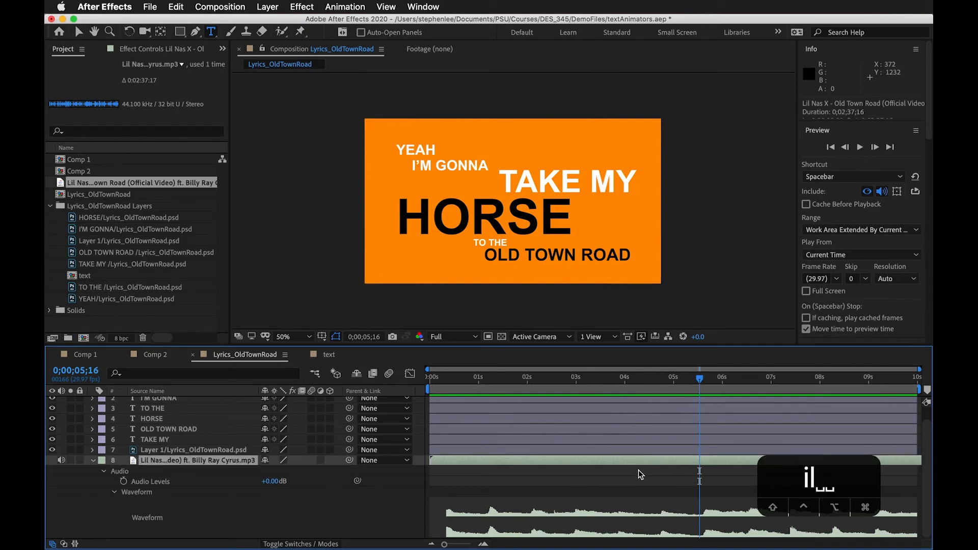
left_click(451, 546)
left_click(437, 483)
left_click_drag(911, 380, 377, 396)
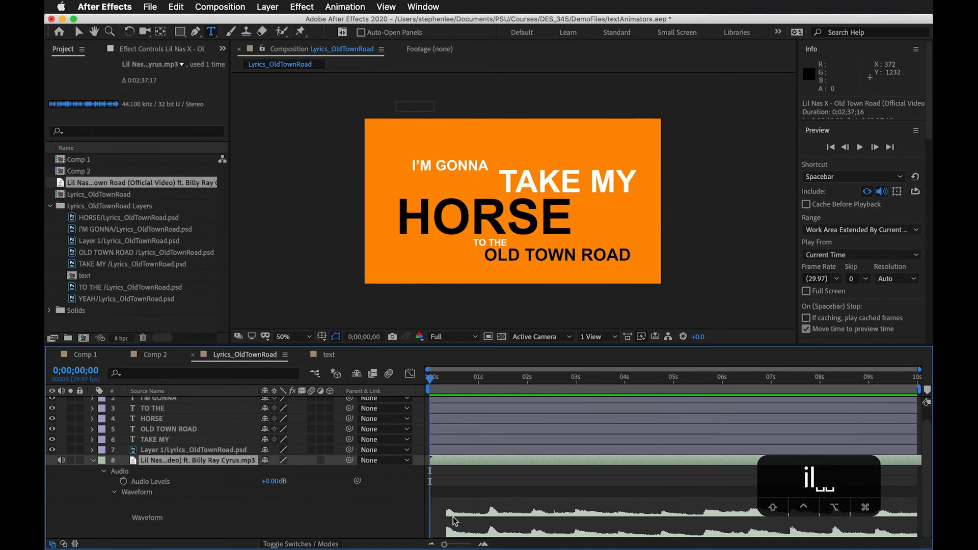
Move the playhead to 0;00;00;29, slide the song layer several seconds earlier, and preview the audio from there
left_click_drag(448, 378, 477, 378)
left_click_drag(446, 544, 443, 544)
left_click(653, 462)
left_click_drag(653, 462, 198, 469)
left_click_drag(697, 469, 525, 468)
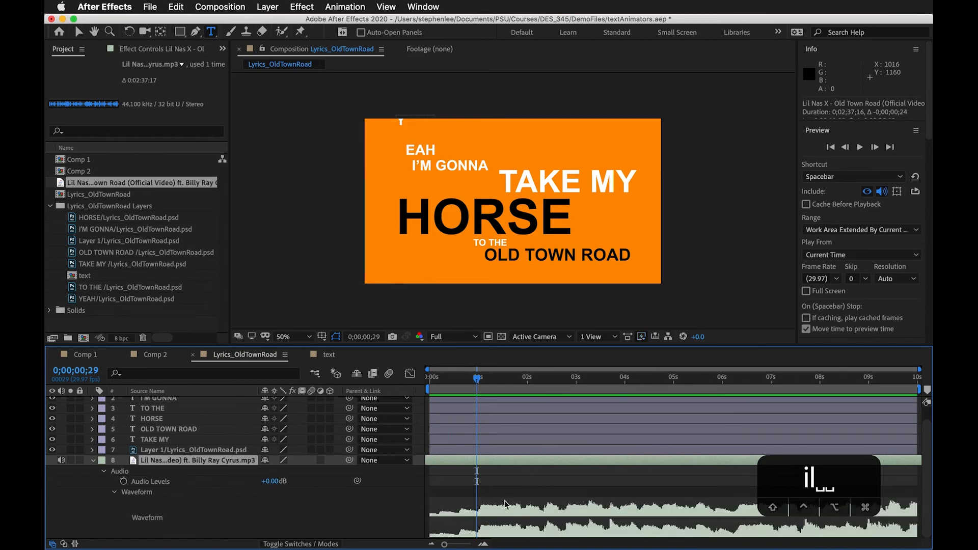
left_click_drag(750, 464, 421, 466)
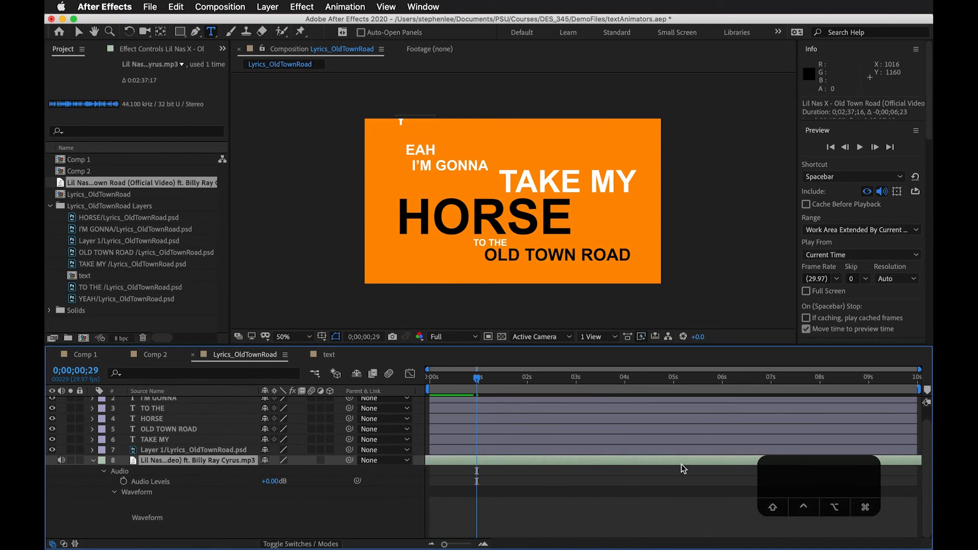
left_click_drag(831, 475, 886, 399)
left_click_drag(734, 461, 585, 463)
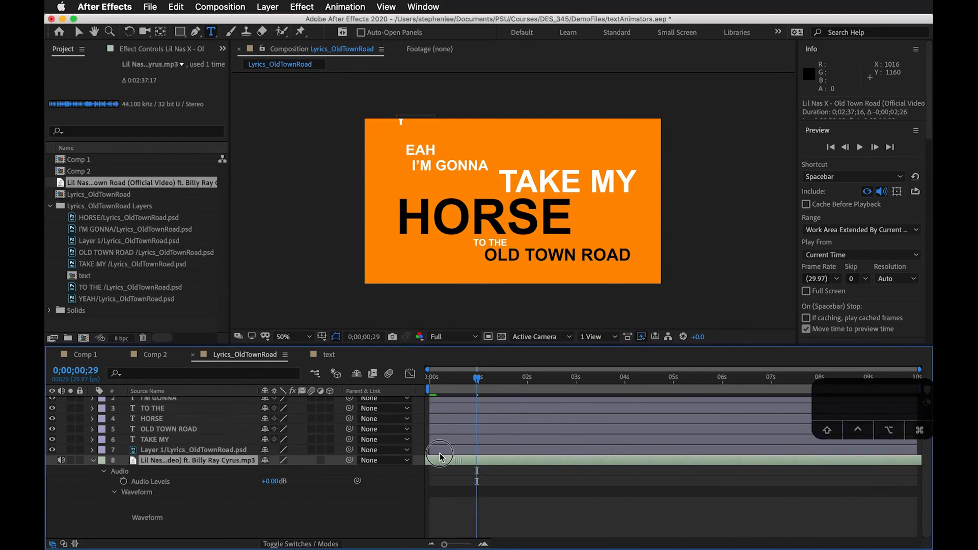
left_click_drag(660, 463, 517, 453)
key("space")
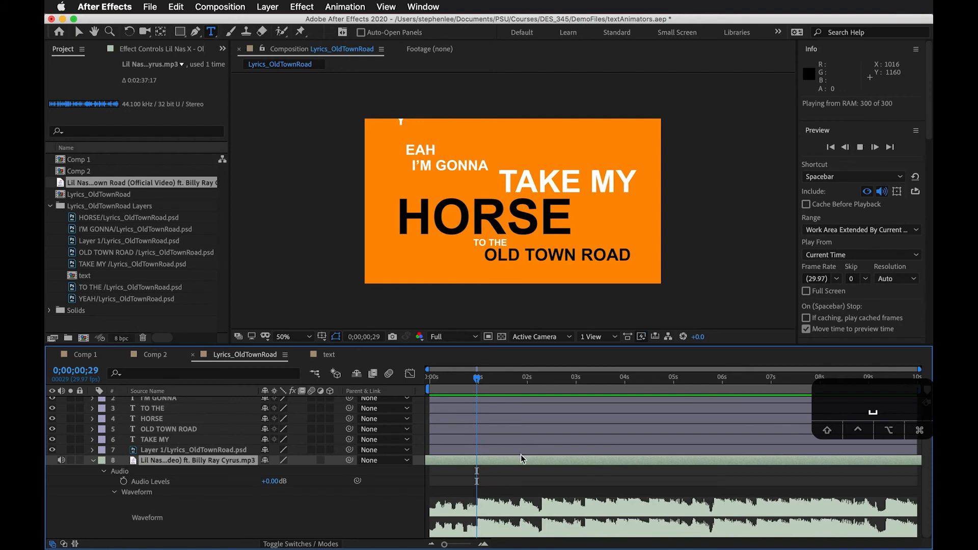
key("space")
Slide the song layer further back, preview it, and place the playhead at the chorus start, 0;00;03;29
left_click(639, 462)
left_click_drag(639, 463, 411, 515)
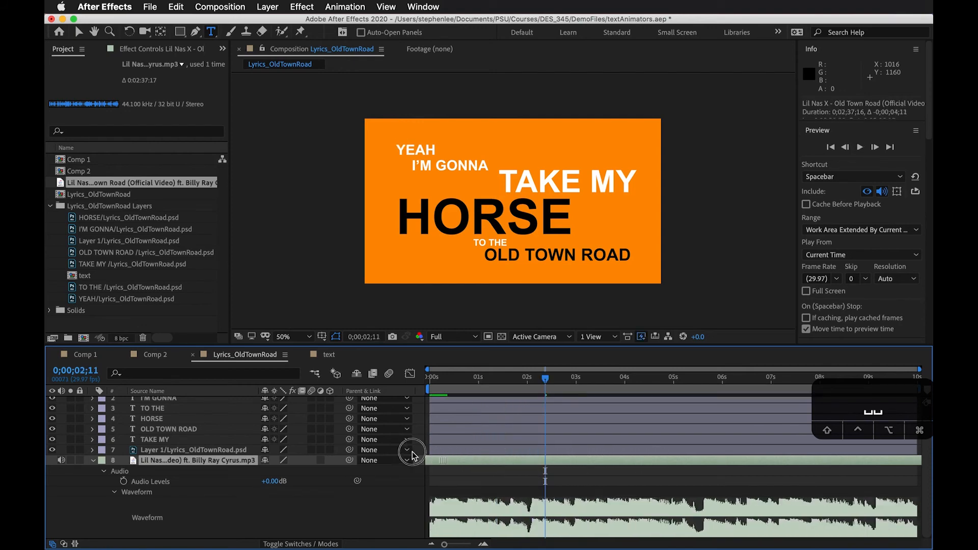
left_click_drag(690, 460, 368, 453)
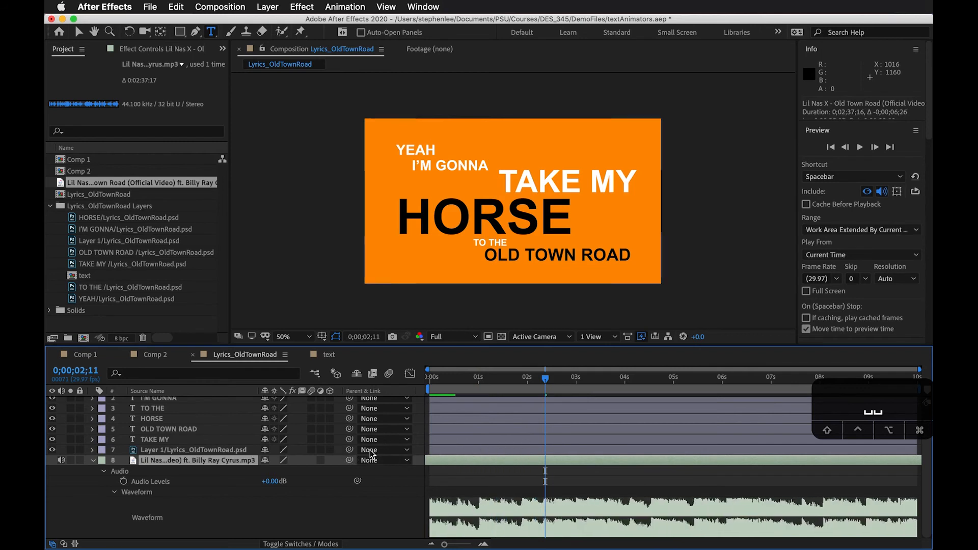
left_click_drag(671, 464, 554, 463)
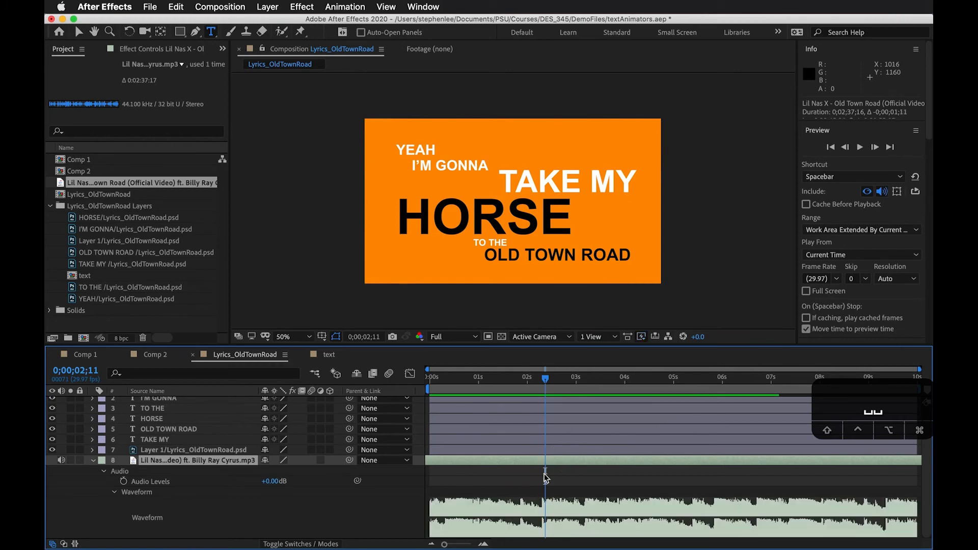
key("space")
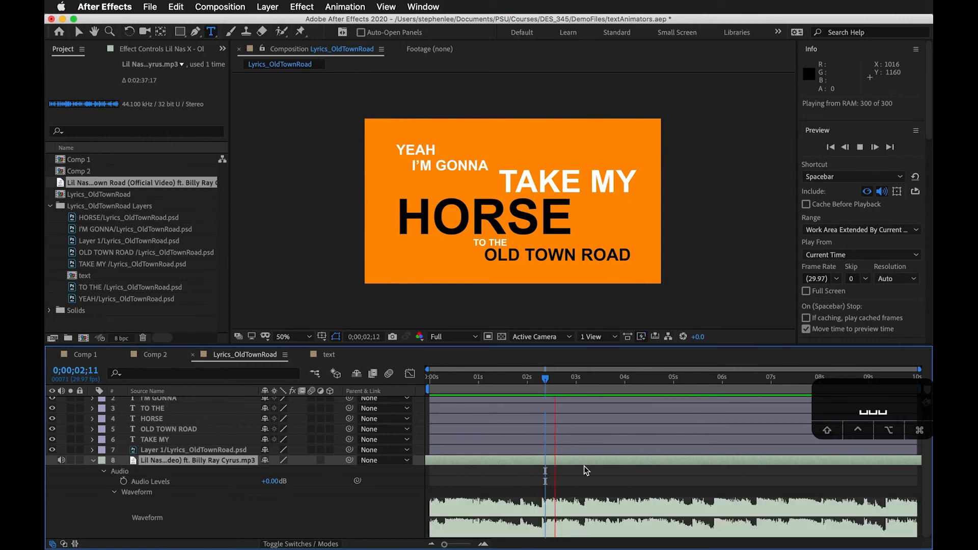
left_click(622, 380)
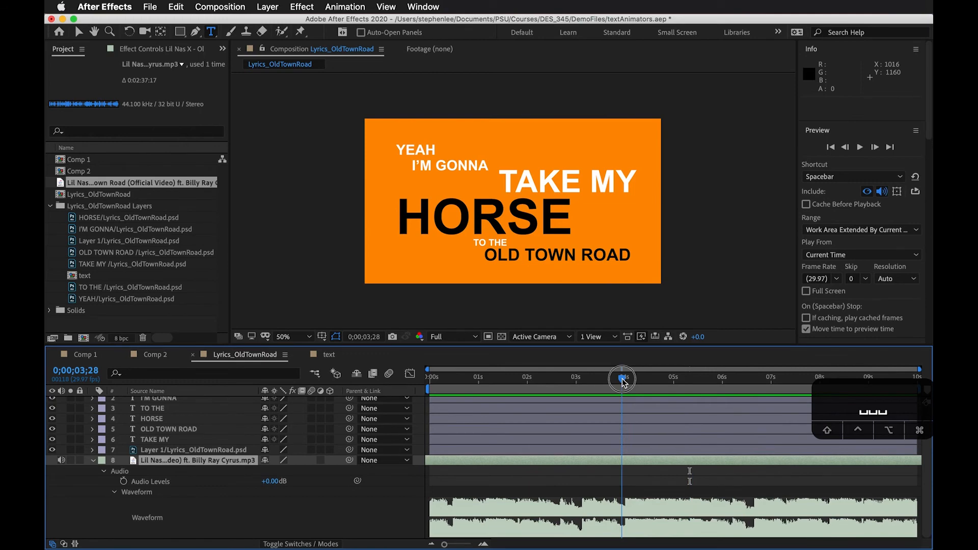
left_click_drag(622, 379, 624, 379)
Add a layer marker to the song at 0;00;03;29 with the comment "chorus"
right_click(623, 460)
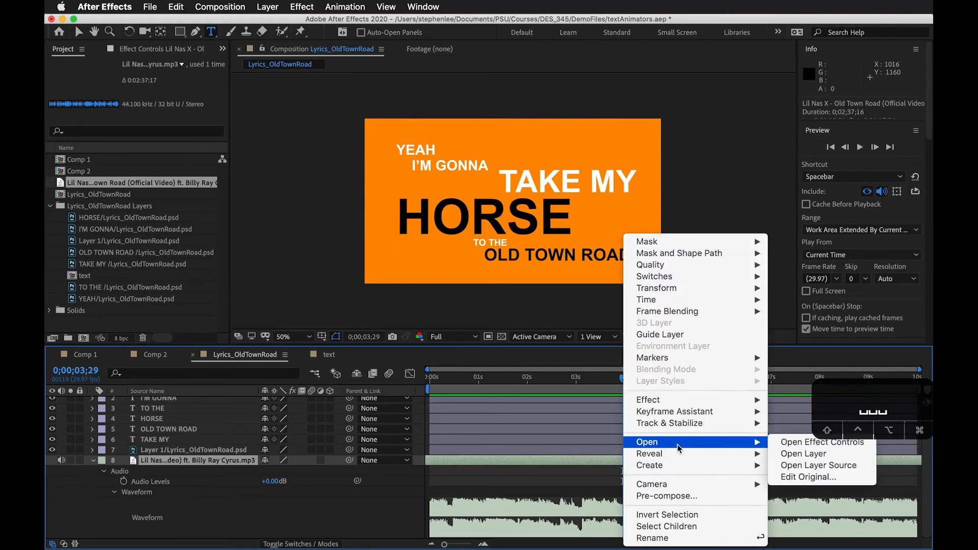
mouse_move(696, 356)
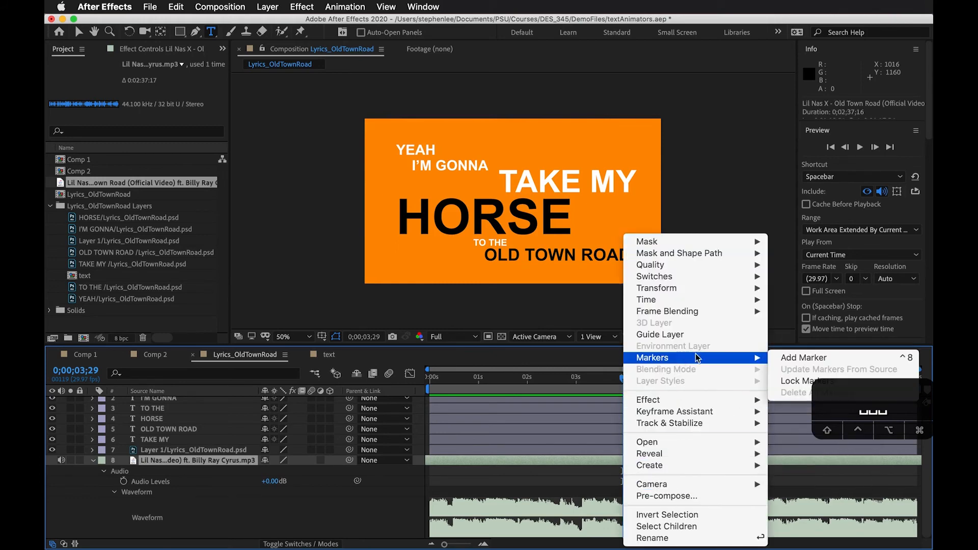
left_click(788, 358)
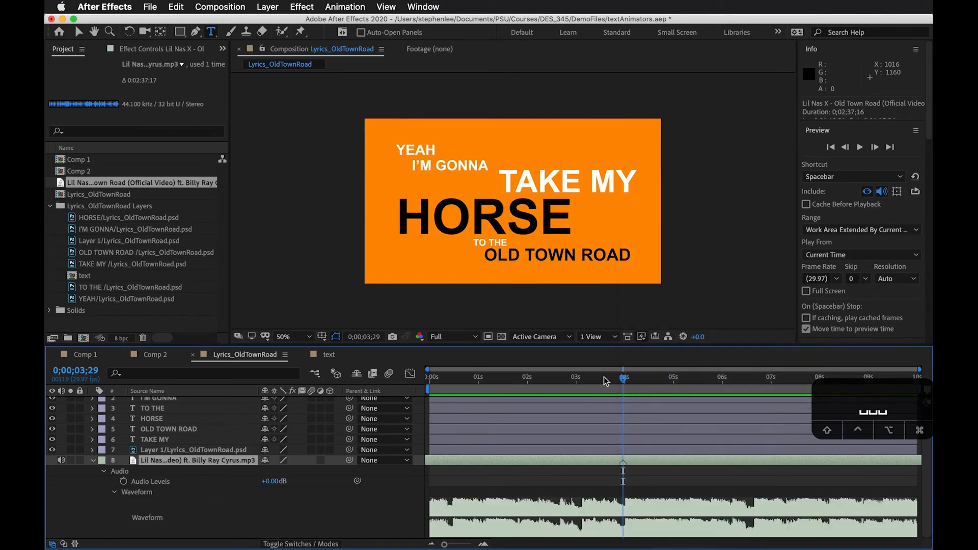
double_click(623, 464)
left_click(173, 174)
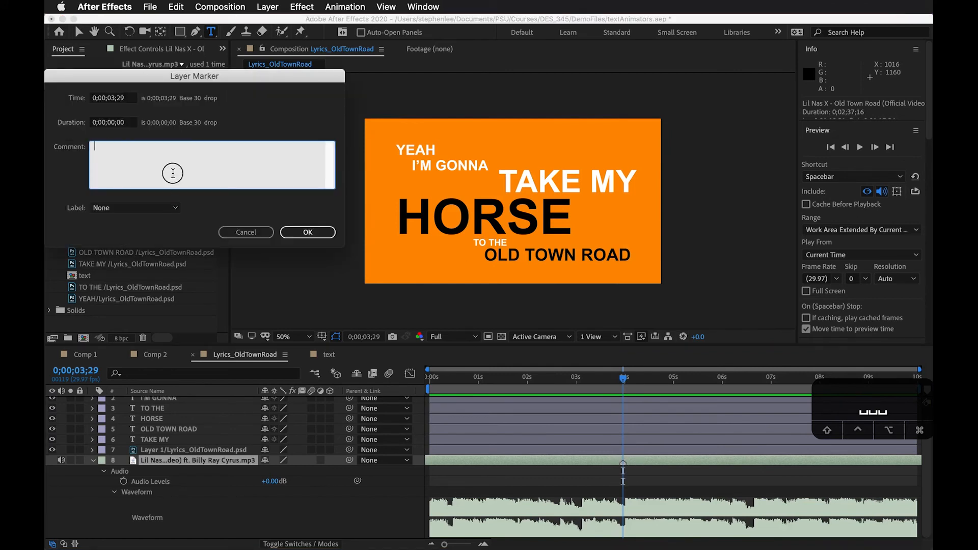
type("chorus")
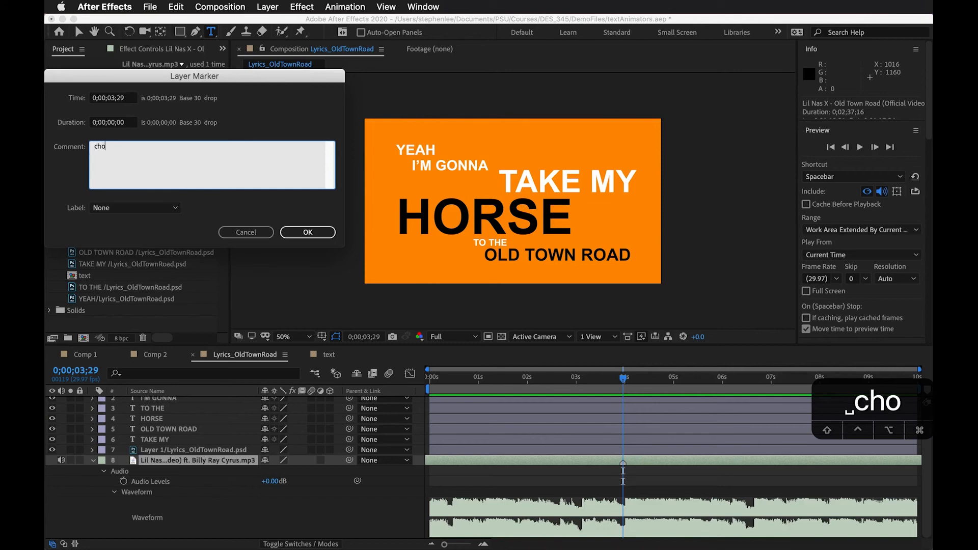
key("Return")
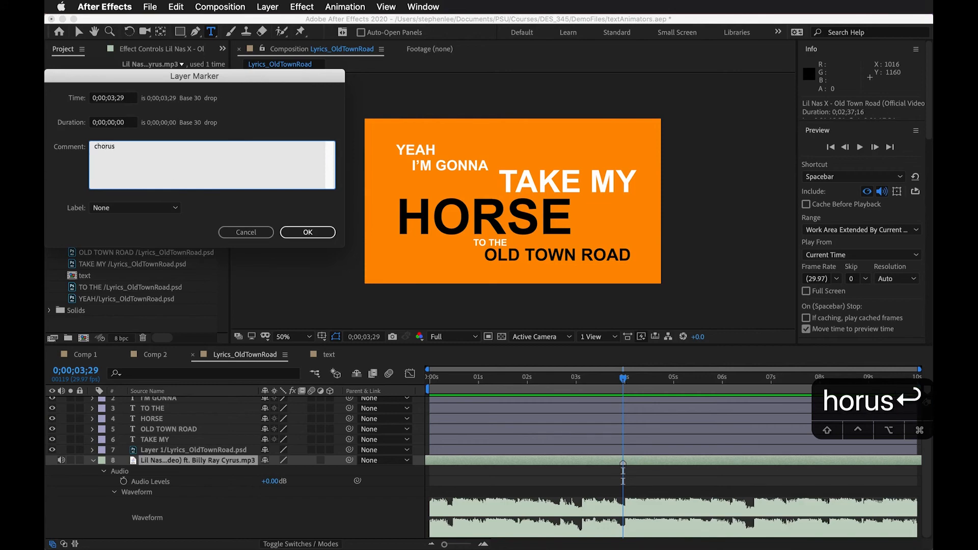
left_click(309, 232)
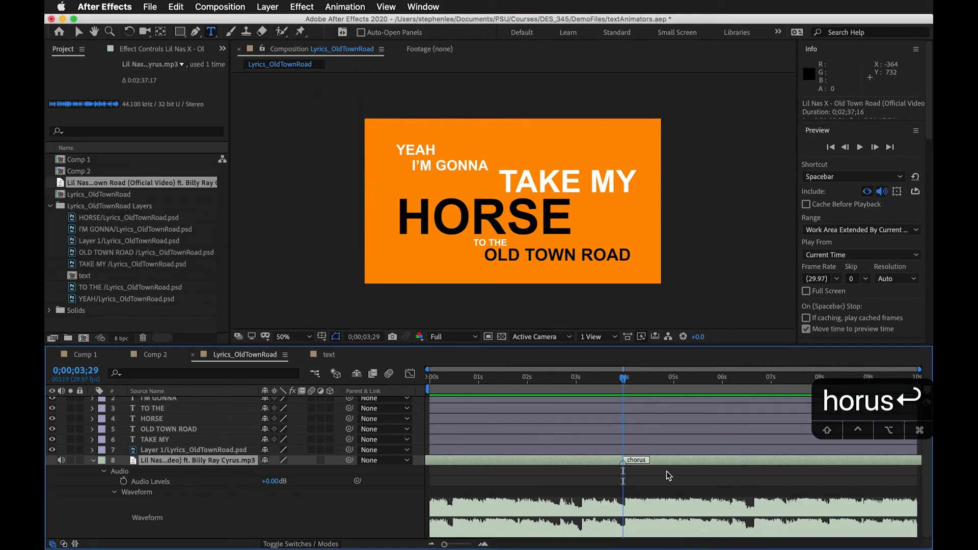
Play the song layer from 0;00;03;28 and add three markers during playback, the last two at 0;00;06;01 and 0;00;07;02
left_click(667, 488)
left_click_drag(624, 382, 621, 382)
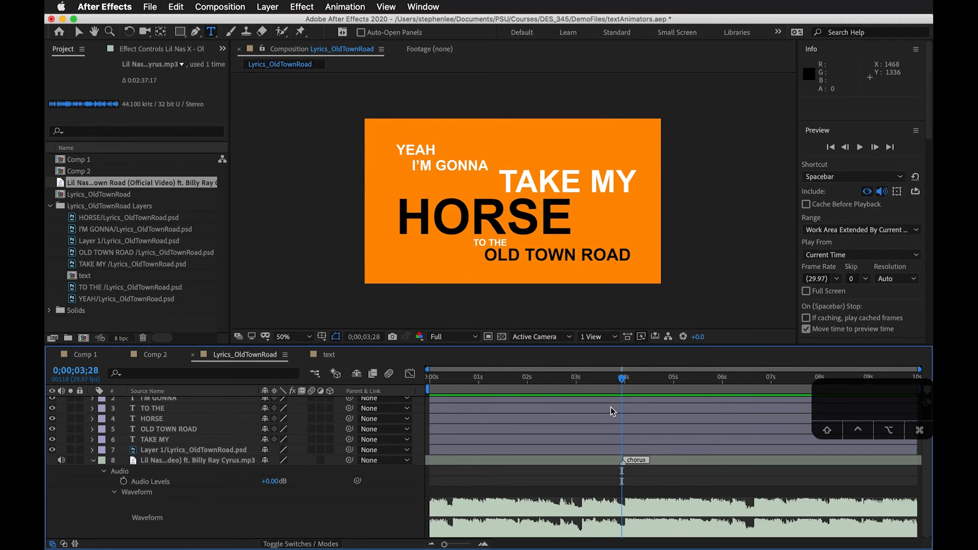
left_click(678, 460)
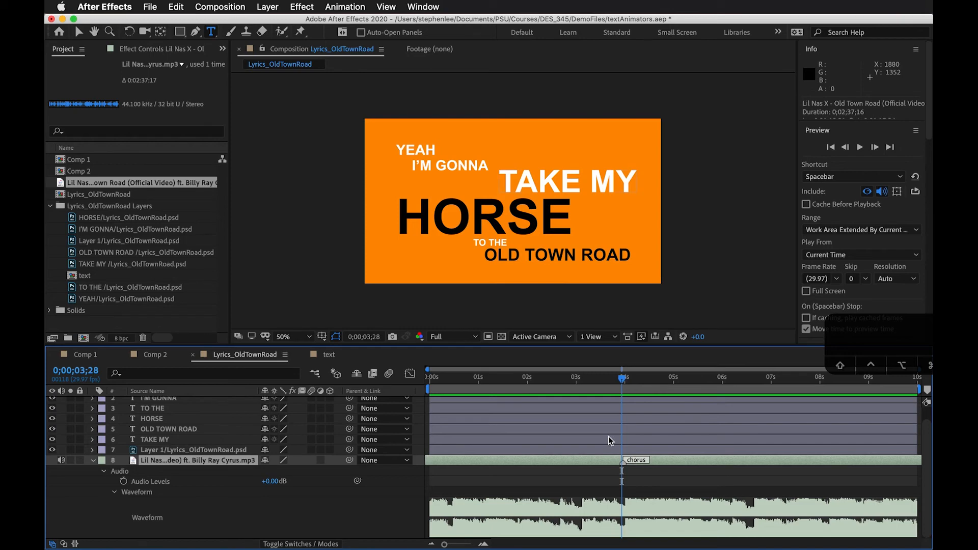
key("space")
key("ctrl+8")
key("ctrl+8")
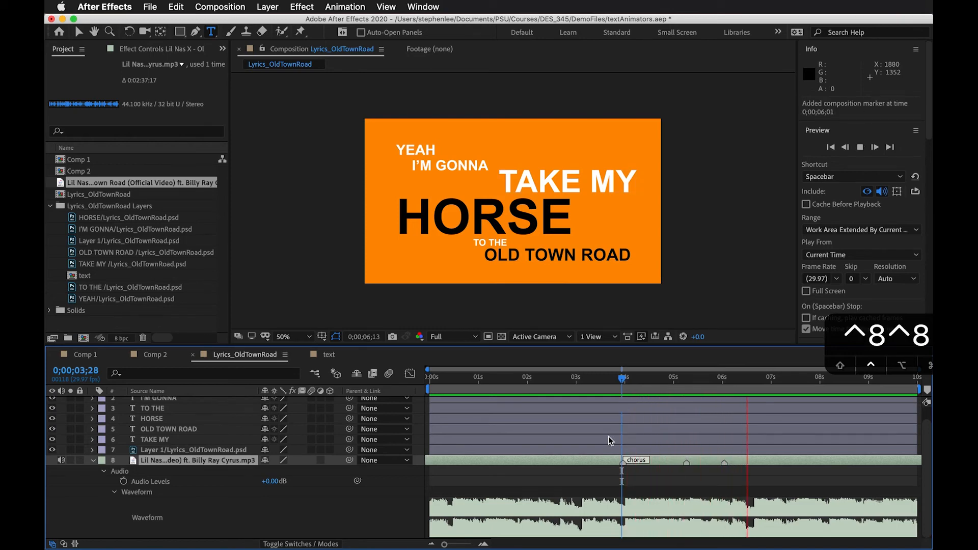
key("ctrl+8")
key("space")
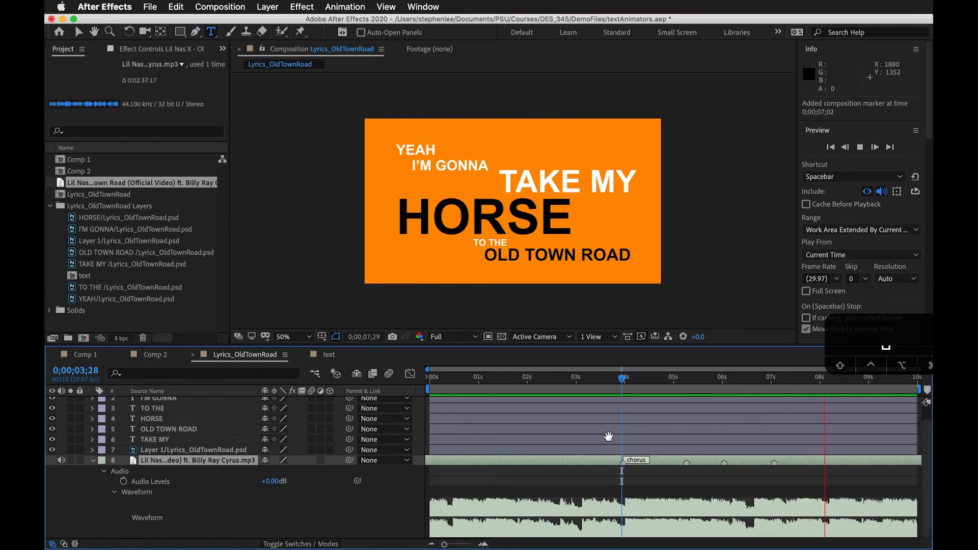
Scrub and preview the song from the chorus marker, and slide the song layer earlier so the marker sits near 0;00;00;14
left_click_drag(663, 383, 686, 390)
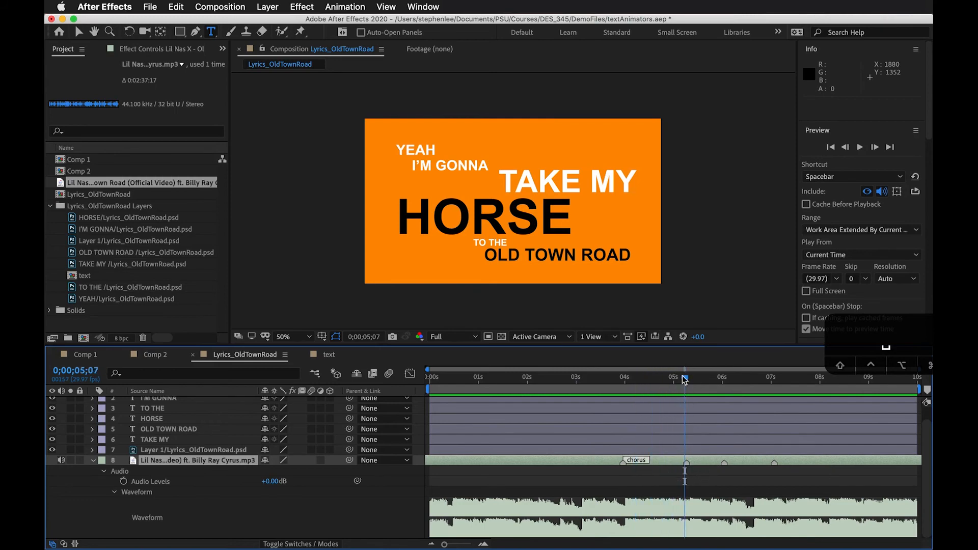
mouse_move(673, 379)
left_mouse_down()
mouse_move(689, 381)
mouse_move(600, 386)
mouse_move(626, 385)
left_mouse_up()
key("space")
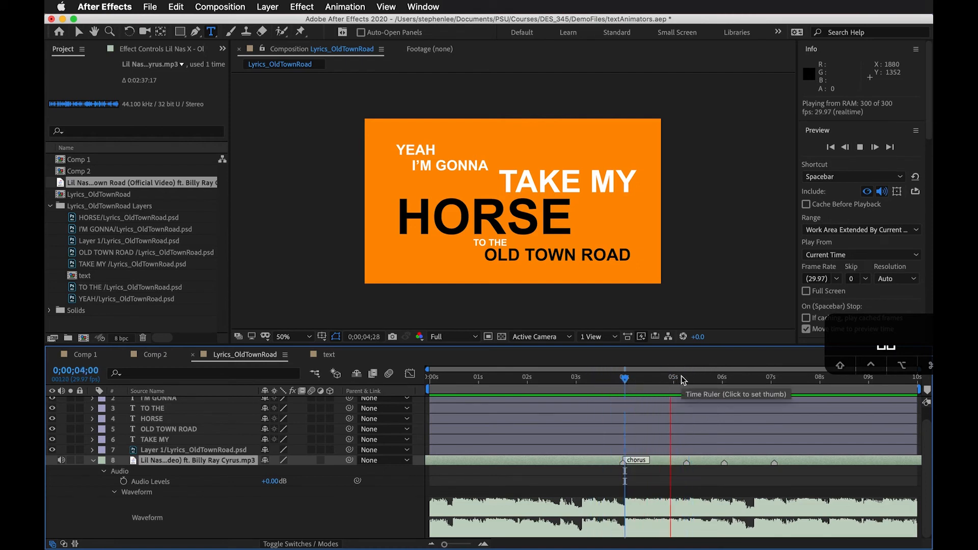
mouse_move(683, 378)
left_mouse_down()
mouse_move(633, 383)
mouse_move(689, 383)
left_mouse_up()
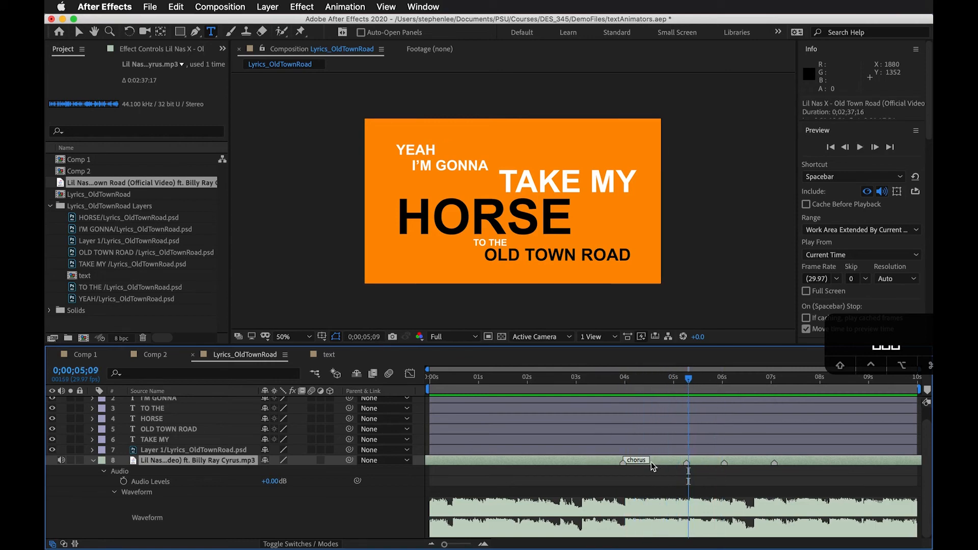
left_click_drag(665, 461, 493, 462)
Fade in the song by keyframing Audio Levels at 0;00;00;14 and setting -50 dB at 0;00;00;00, and preview the result
left_click(453, 380)
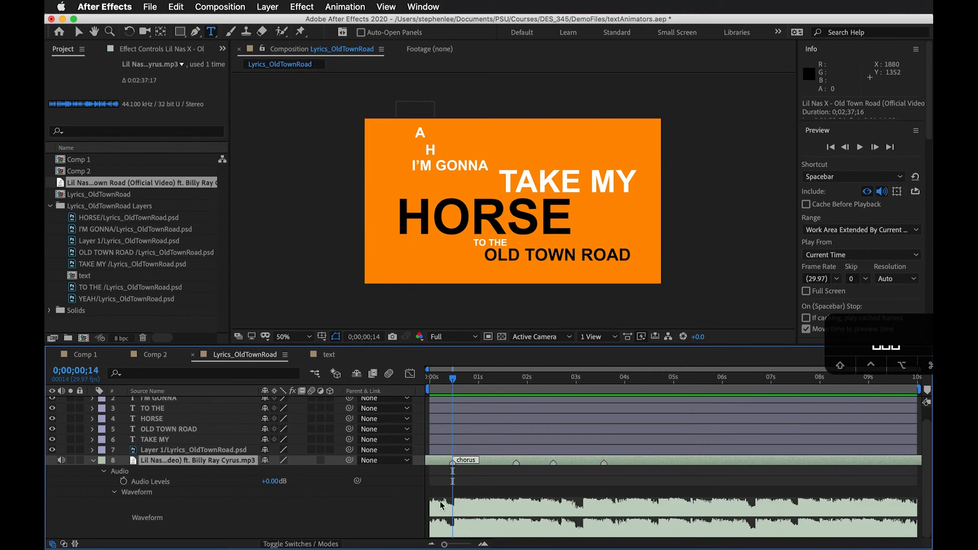
left_click(124, 482)
left_click_drag(449, 386, 431, 383)
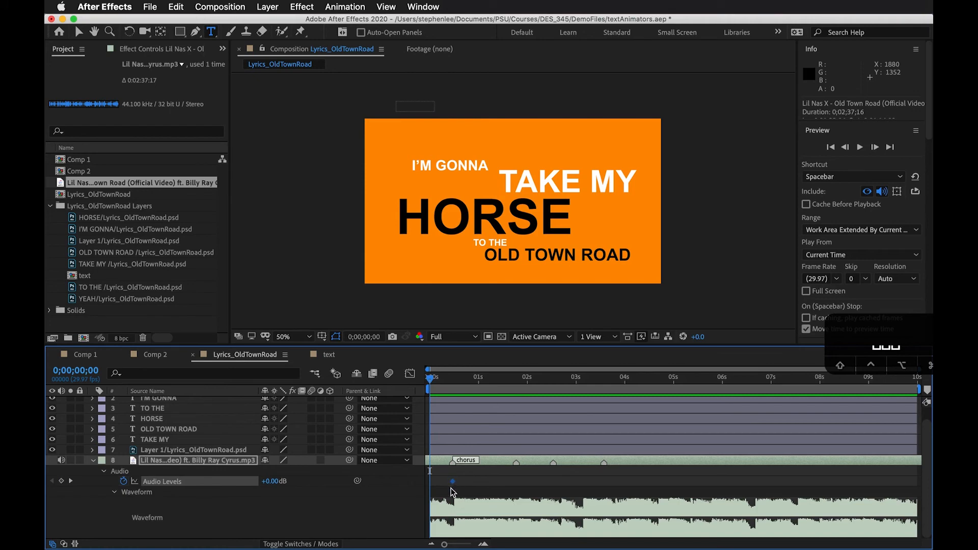
left_click(274, 483)
type("-50")
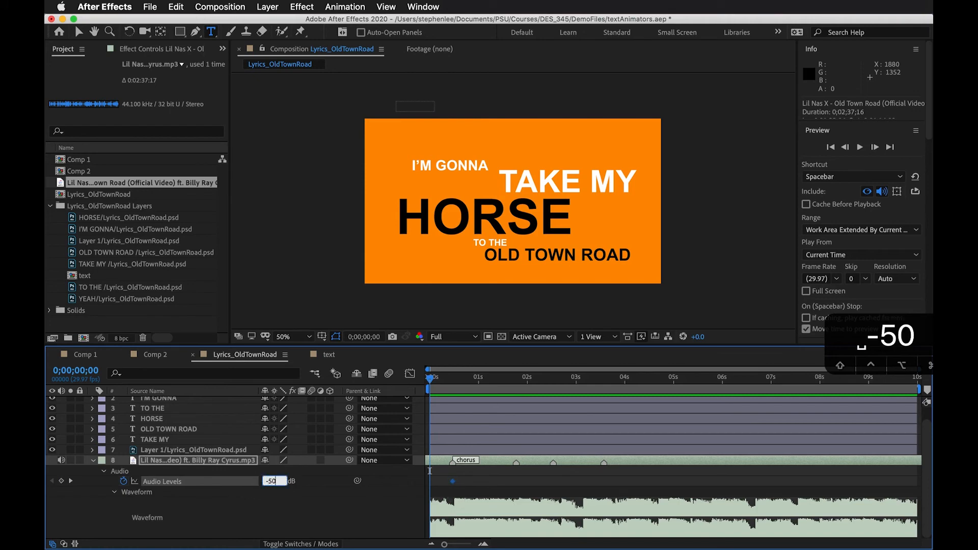
key("Return")
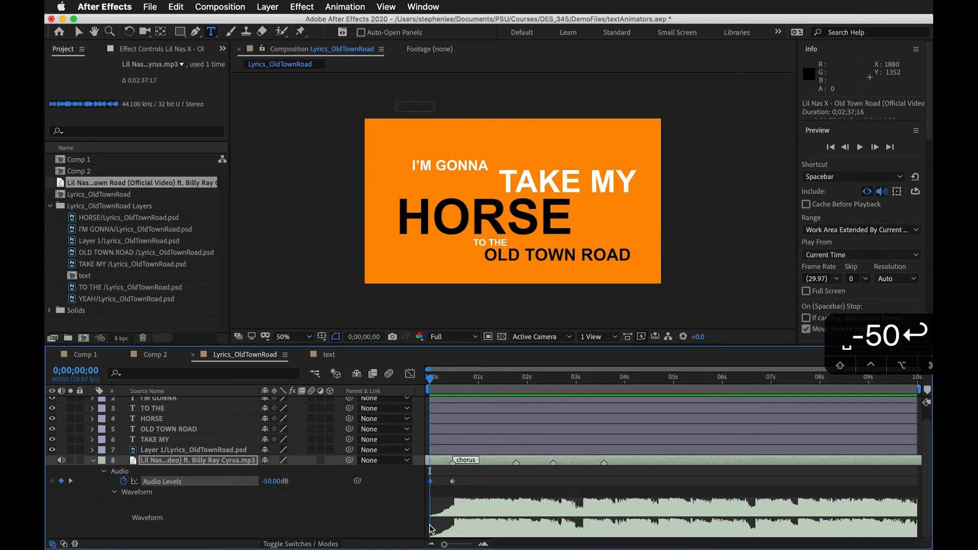
key("space")
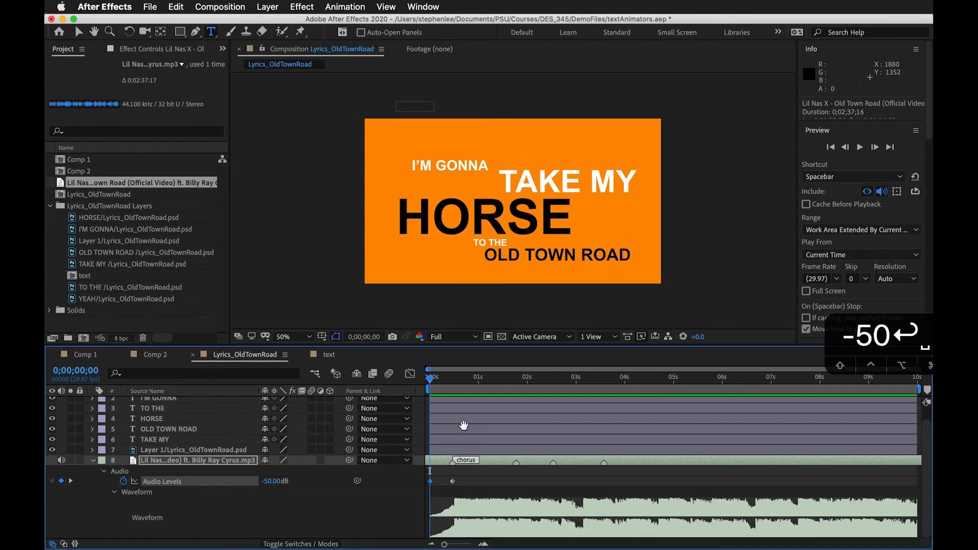
Stagger the text layers, sliding I'M GONNA near the second song marker, TO THE near the third, and HORSE to about 0;00;02;28
left_click_drag(441, 380, 517, 397)
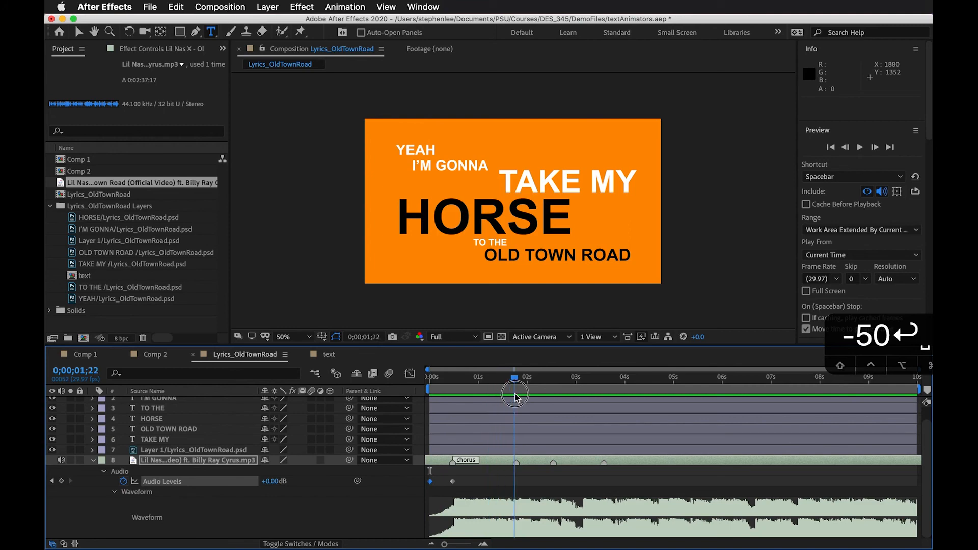
left_click(520, 451)
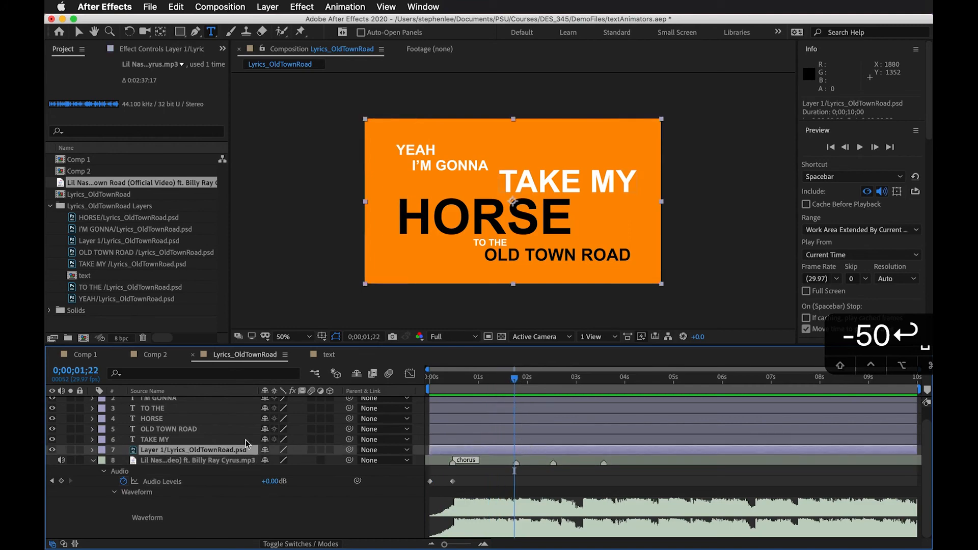
left_click(179, 451)
scroll(184, 437, "up", 2)
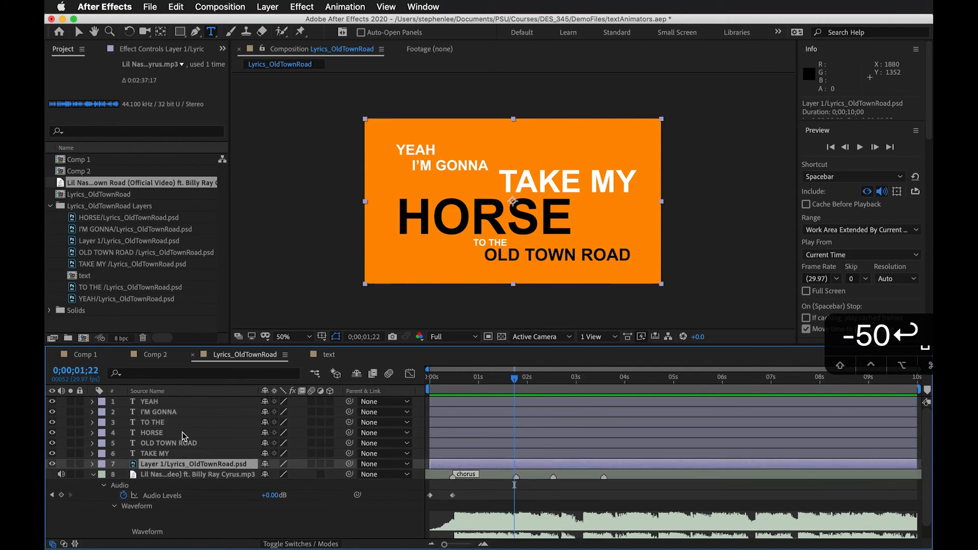
left_click(172, 402)
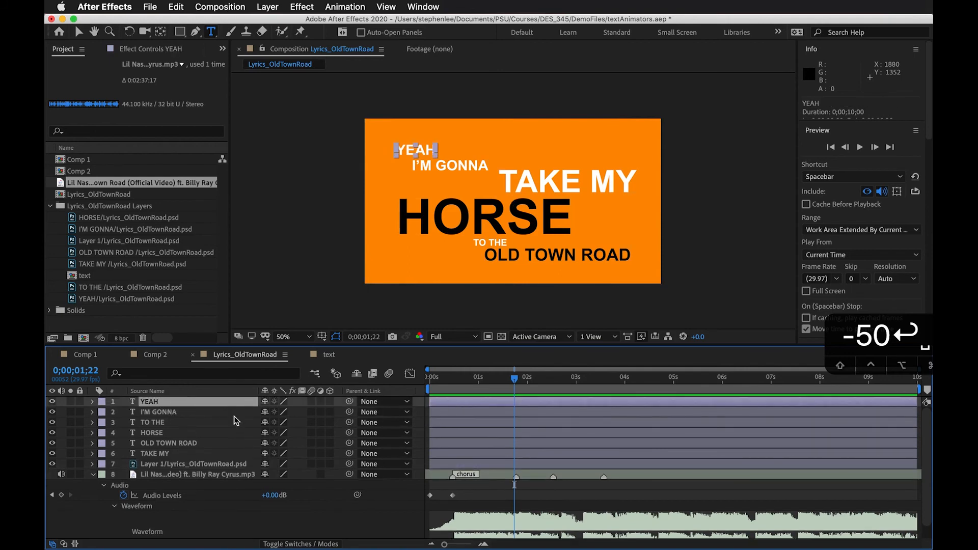
left_click_drag(465, 413, 554, 416)
left_click_drag(481, 424, 605, 425)
left_click_drag(539, 434, 682, 442)
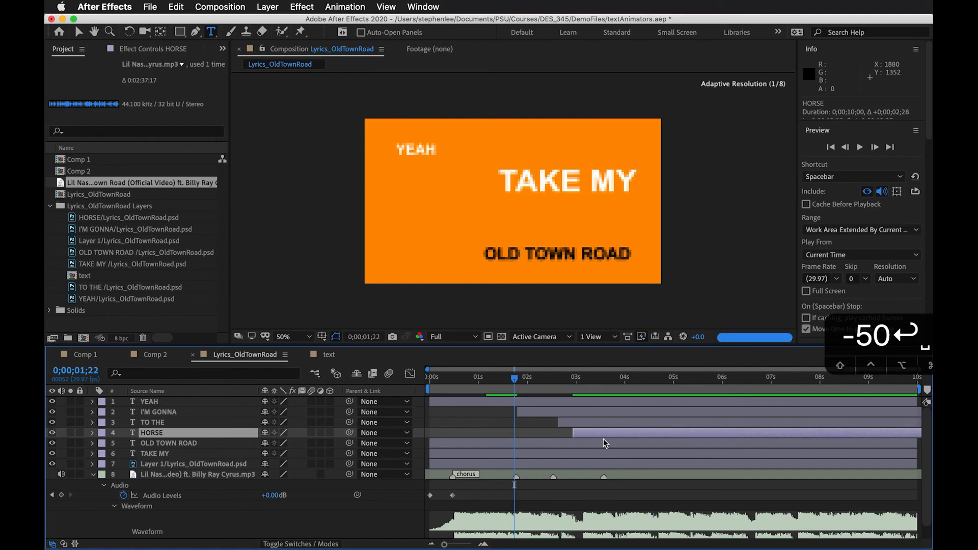
Order TAKE MY directly below I'M GONNA, start I'M GONNA just before the second marker, and start TAKE MY at about 0;00;02;13
left_click_drag(173, 457, 167, 412)
left_click_drag(433, 411, 521, 417)
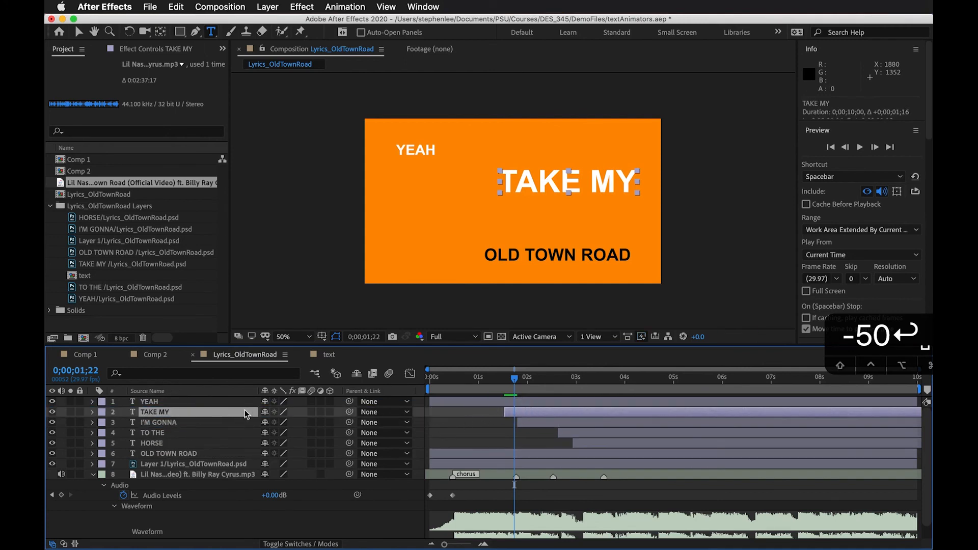
left_click_drag(160, 423, 165, 412)
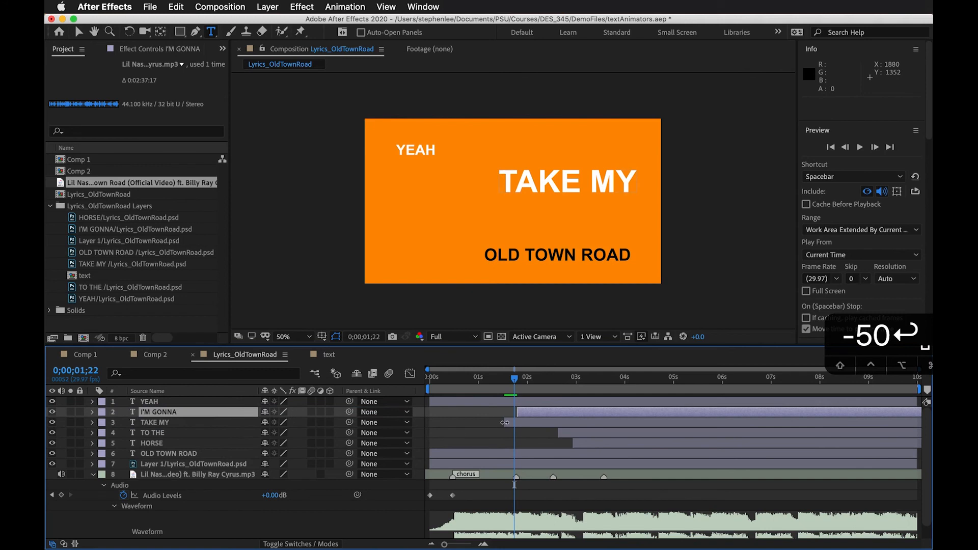
left_click_drag(554, 417, 578, 425)
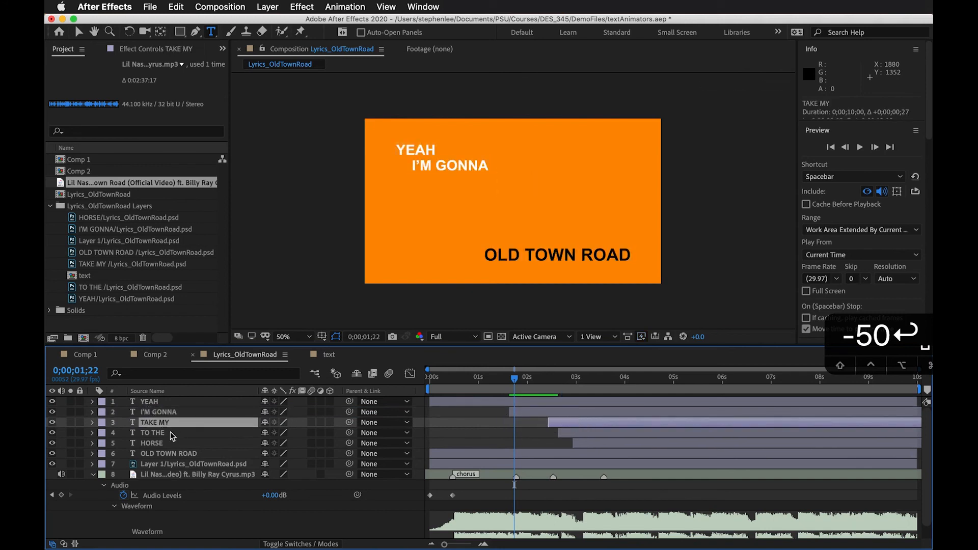
Place HORSE above TO THE in the layer order and slide TO THE so it starts shortly after HORSE
left_click_drag(163, 444, 168, 432)
left_click(173, 445)
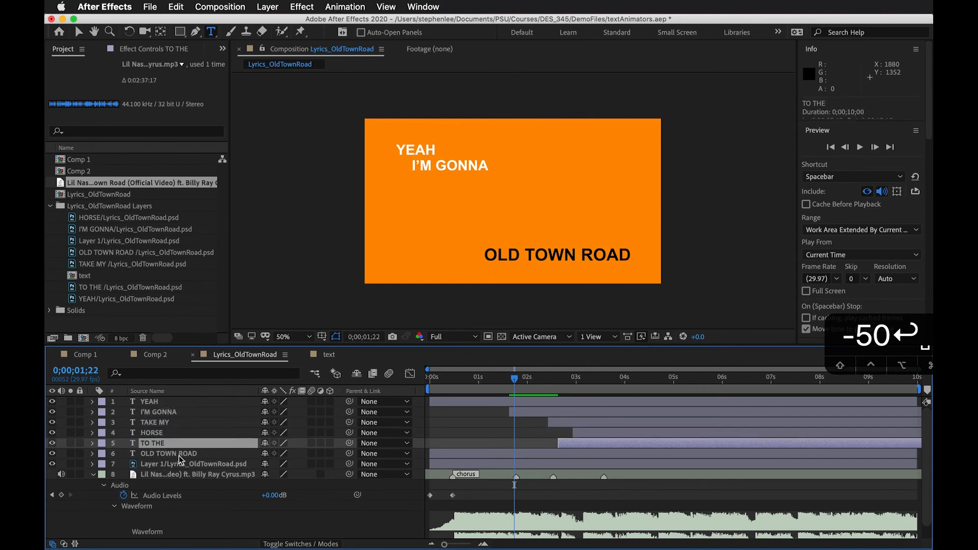
left_click(574, 433)
left_click_drag(590, 446, 641, 446)
Preview the lyric timing from the start and slide OLD TOWN ROAD so it starts just before 0;00;04;00
left_click_drag(540, 387, 660, 415)
left_click_drag(631, 377, 401, 389)
key("space")
left_click_drag(527, 453, 634, 455)
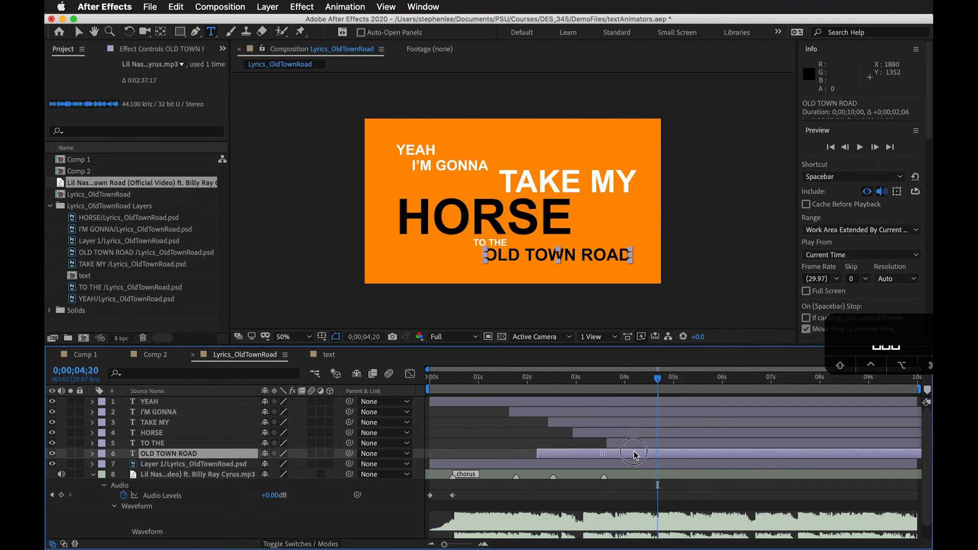
left_click(641, 446)
left_click_drag(619, 378, 564, 388)
Scrub through 0;00;04;00 to 0;00;05;19 to check the complete lyric layout
left_click(146, 402)
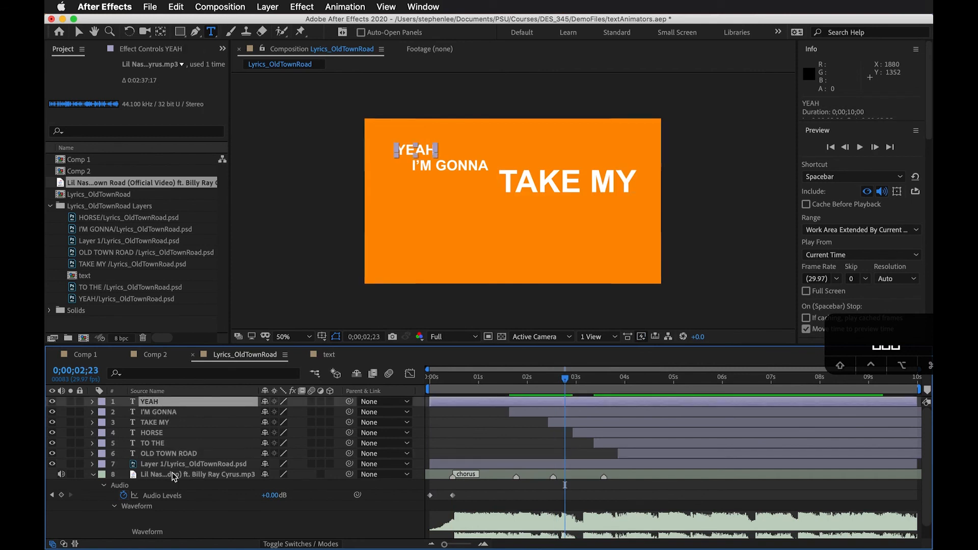
left_click(173, 455)
left_click_drag(519, 383, 624, 385)
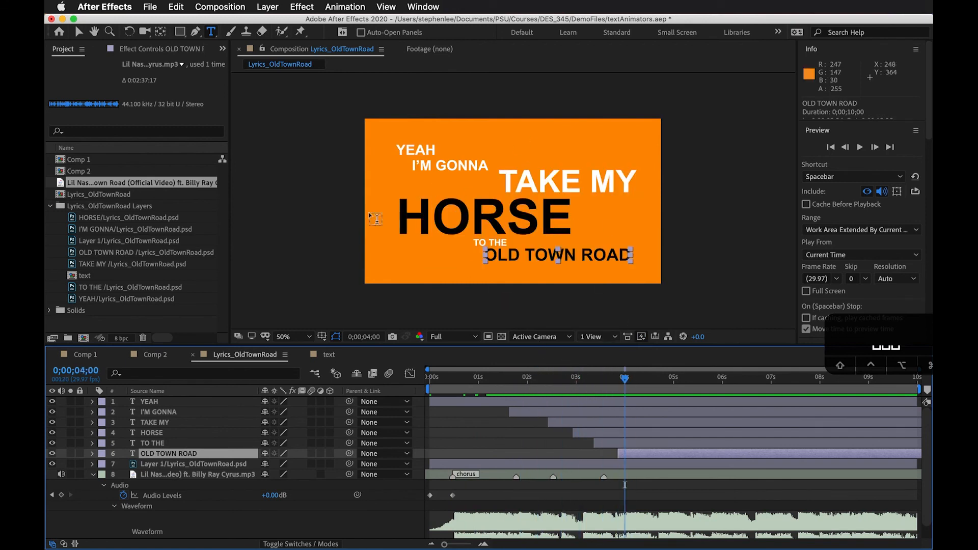
left_click_drag(629, 383, 701, 400)
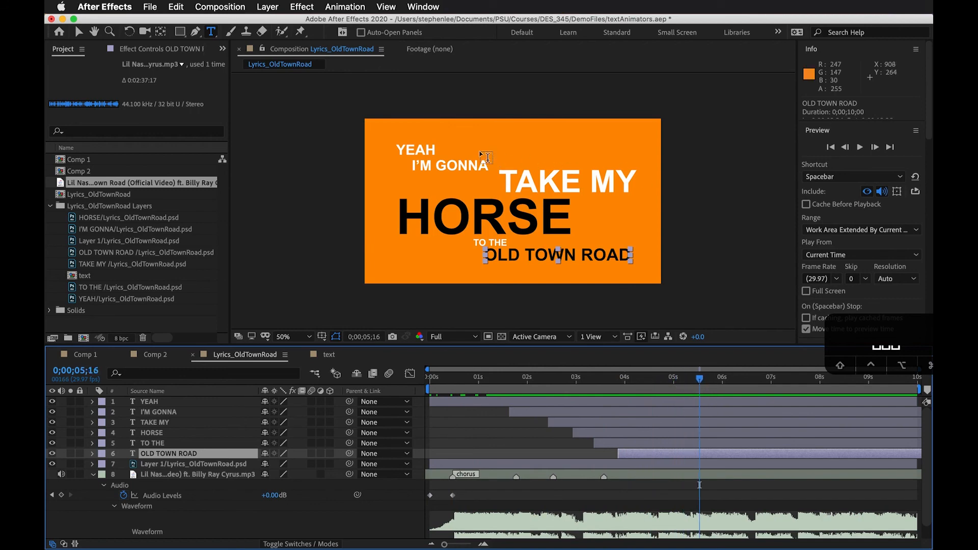
left_click_drag(654, 389, 704, 386)
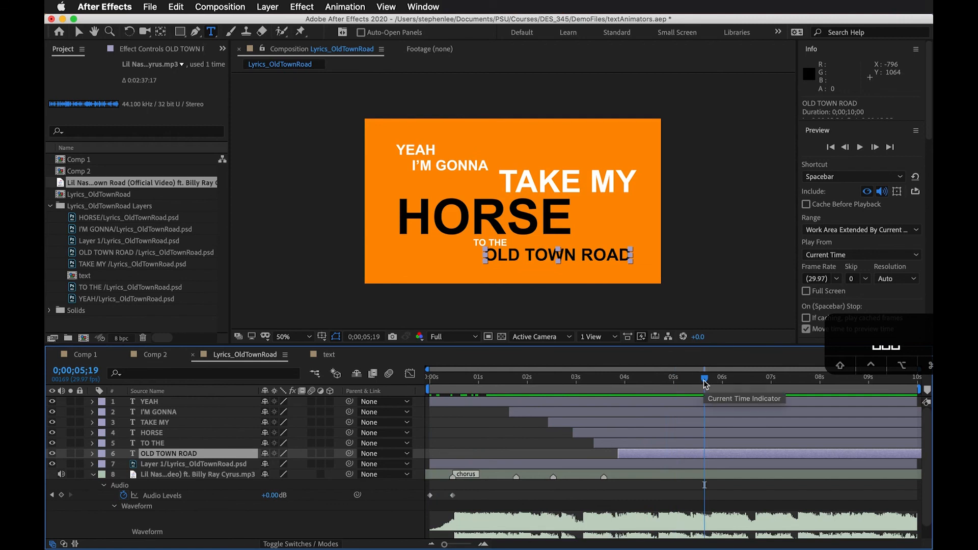
Select the lyric layers one by one, from YEAH to OLD TOWN ROAD and back, to examine their staggered timing
left_click(586, 402)
left_click(534, 413)
left_click(586, 422)
left_click(614, 433)
left_click(632, 444)
left_click(651, 454)
left_click(647, 444)
left_click(640, 433)
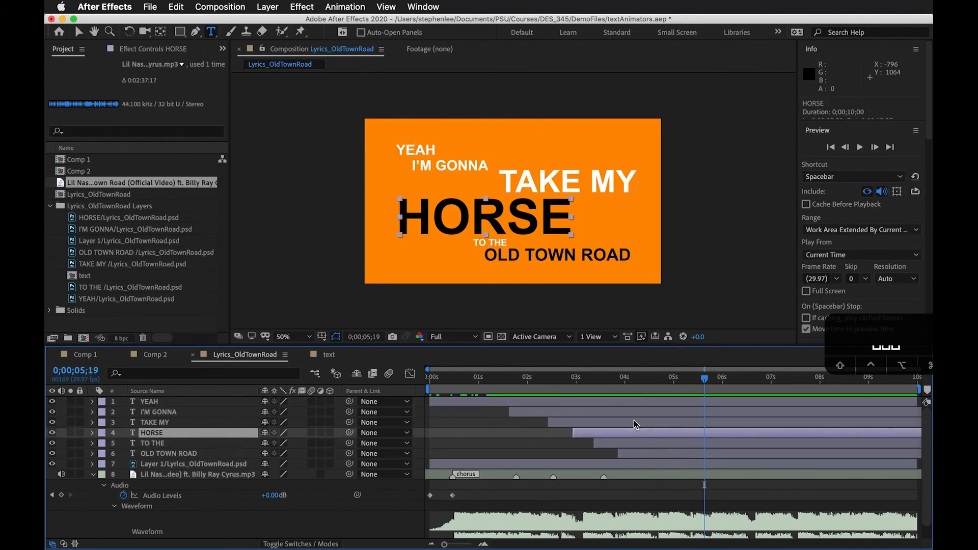
left_click(633, 422)
left_click(626, 412)
left_click(626, 406)
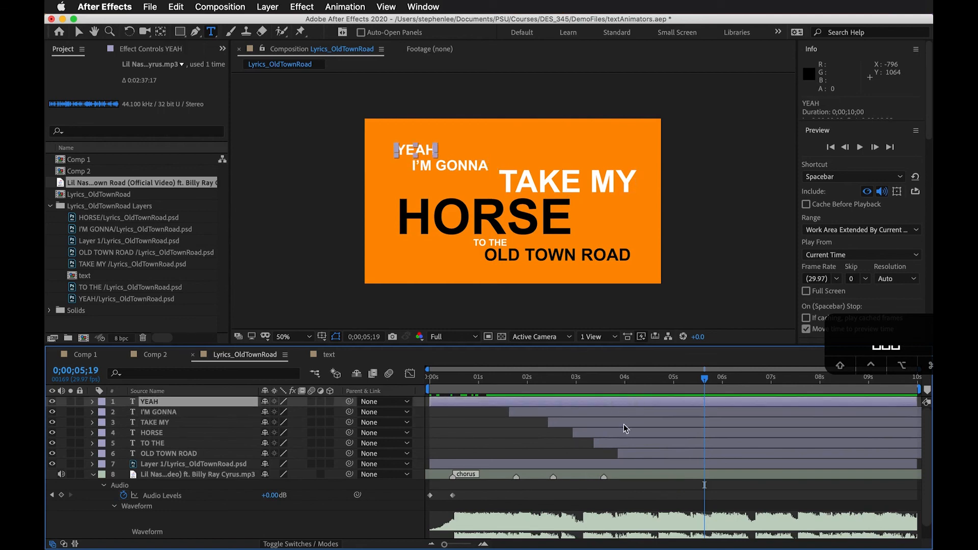
left_click(440, 422)
left_click(157, 401)
left_click(171, 412)
Create a null object above the YEAH layer and select it
left_click(172, 405)
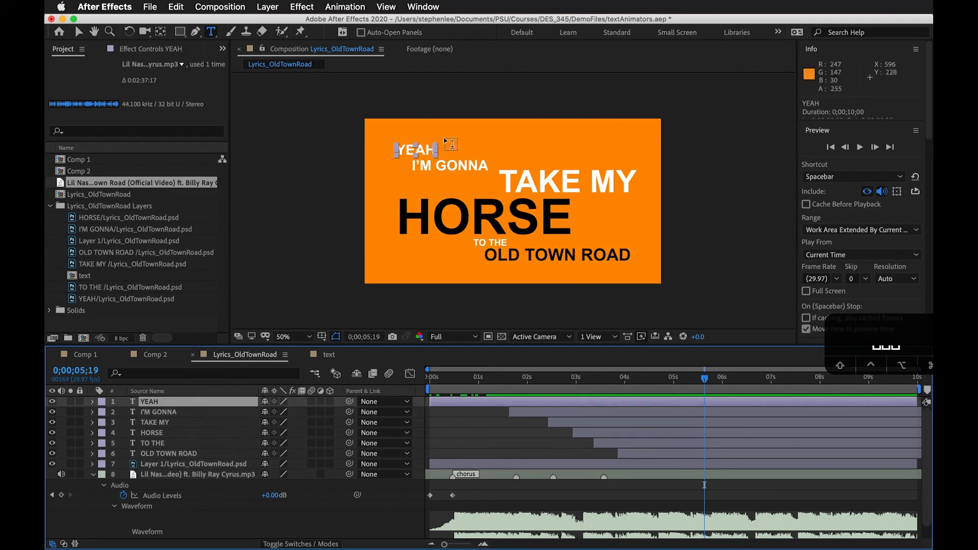
left_click(259, 9)
mouse_move(274, 21)
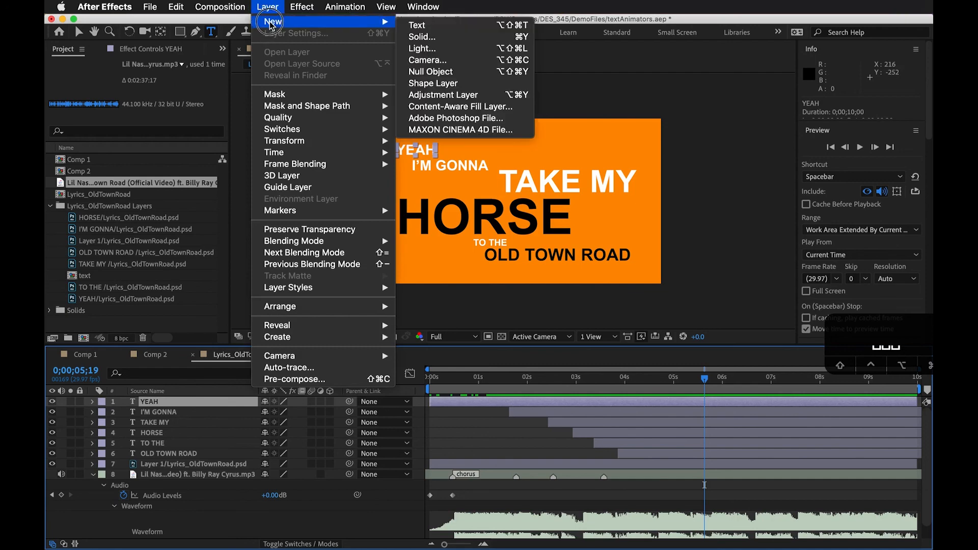
left_click(431, 71)
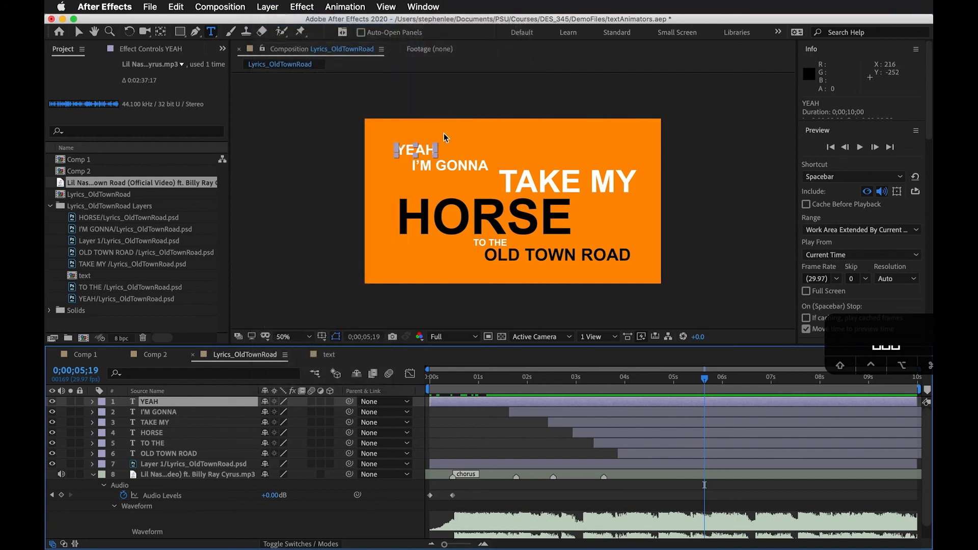
left_click(472, 438)
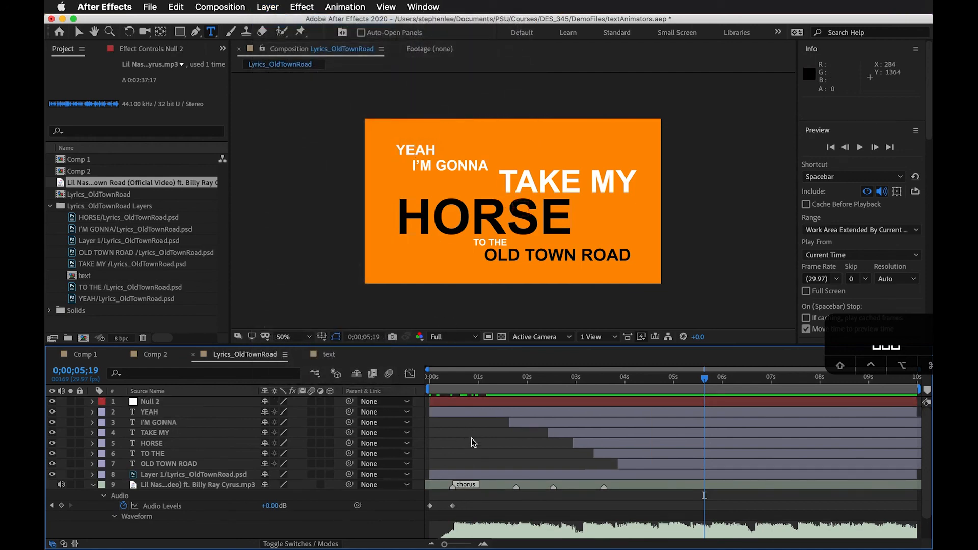
left_click(462, 402)
Scrub to 0;00;02;12 and parent all six lyric layers, from YEAH to OLD TOWN ROAD, to the new null object
left_click_drag(579, 376, 520, 377)
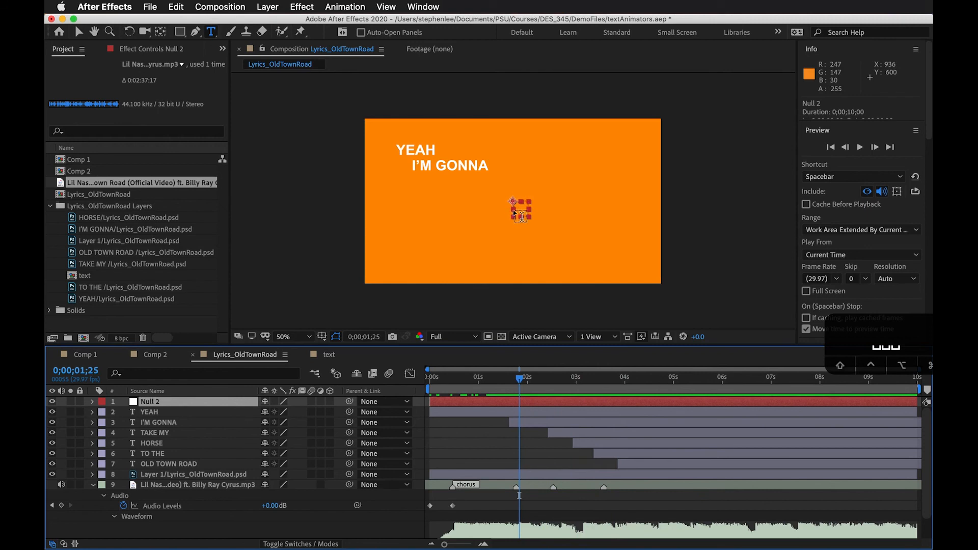
left_click(496, 445)
left_click_drag(509, 381, 547, 382)
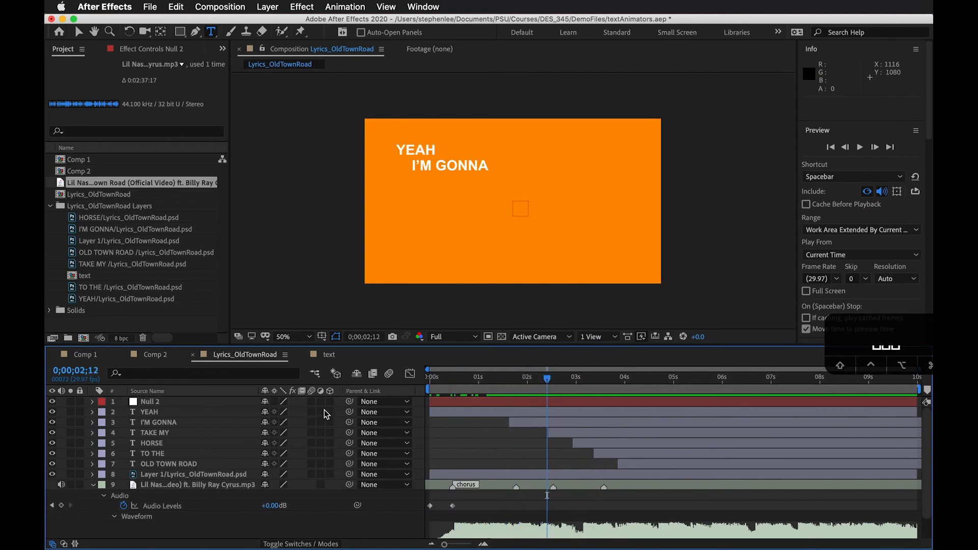
left_click(151, 413)
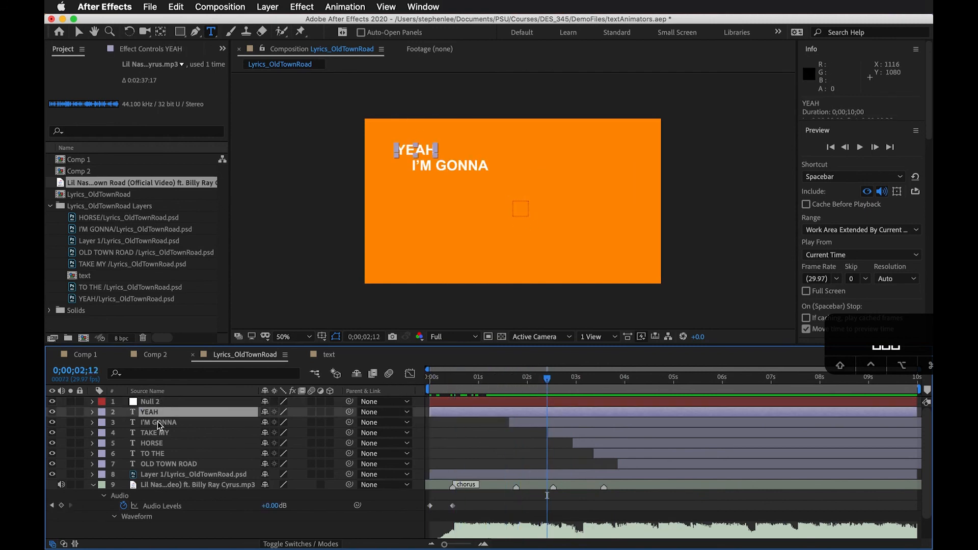
left_click(207, 465, "shift")
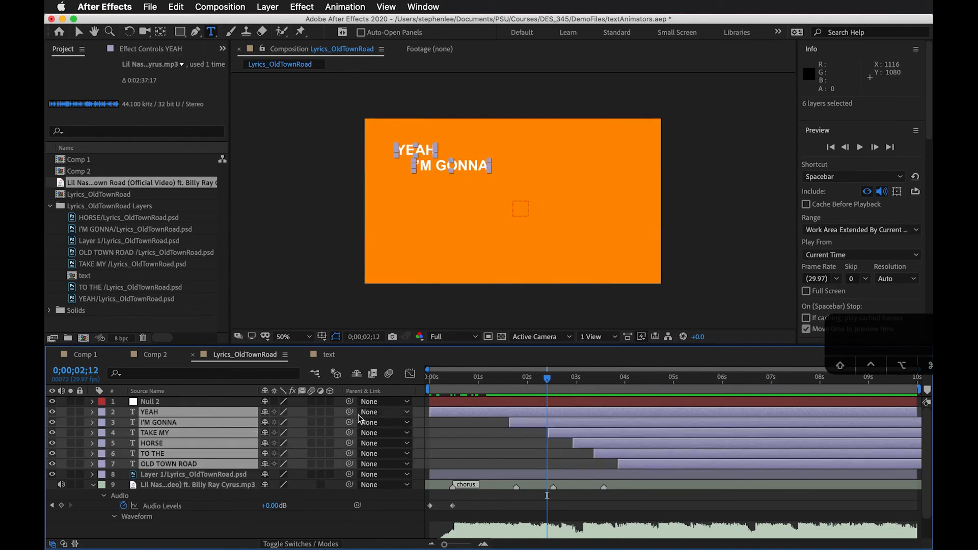
left_click(387, 412)
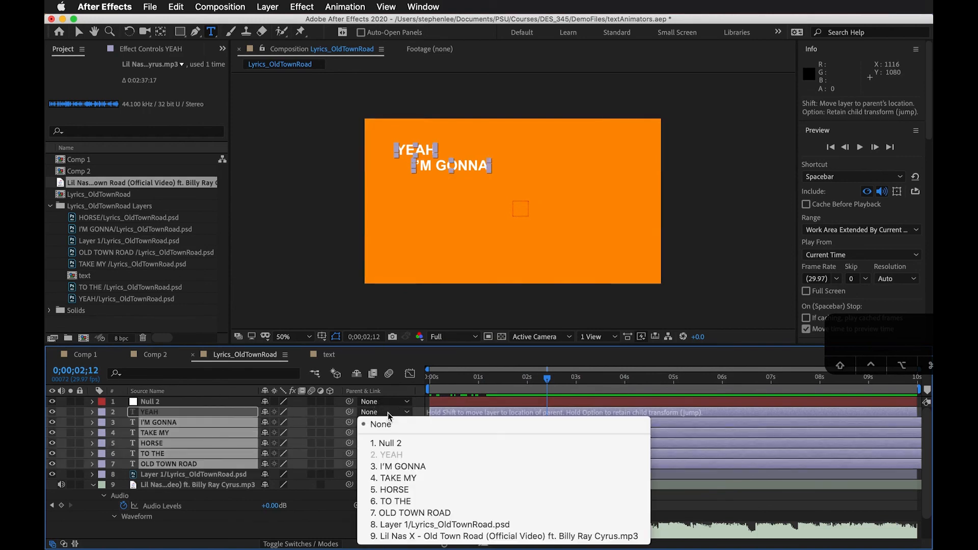
left_click(393, 444)
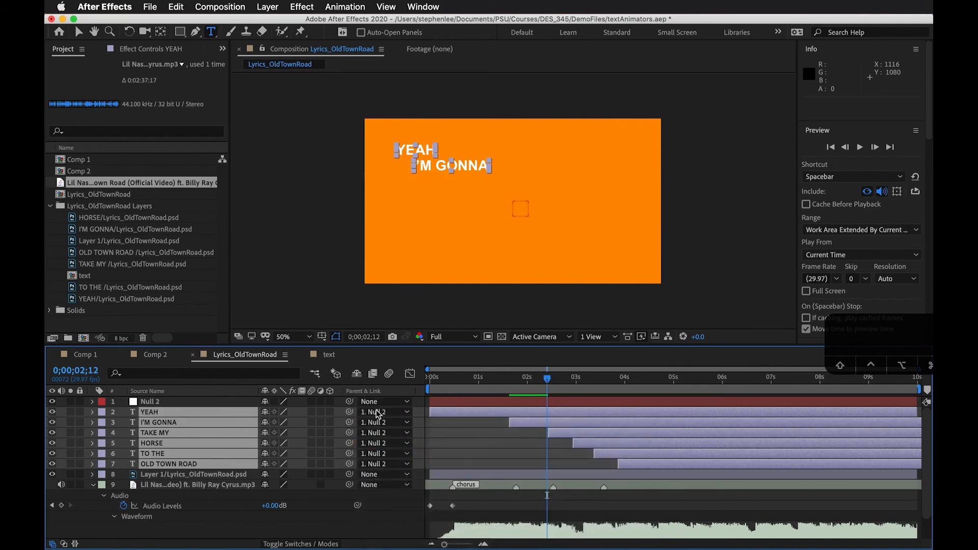
Select the null object and keyframe its Position at 2134, 540 at 0;00;00;13, beyond the frame's right edge
left_click_drag(541, 380, 498, 396)
left_click(508, 404)
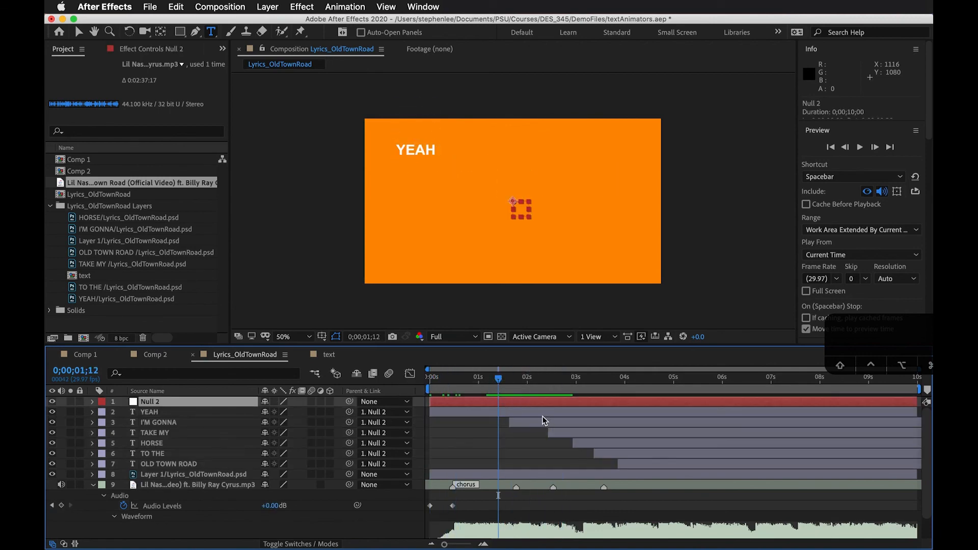
left_click_drag(497, 382, 451, 390)
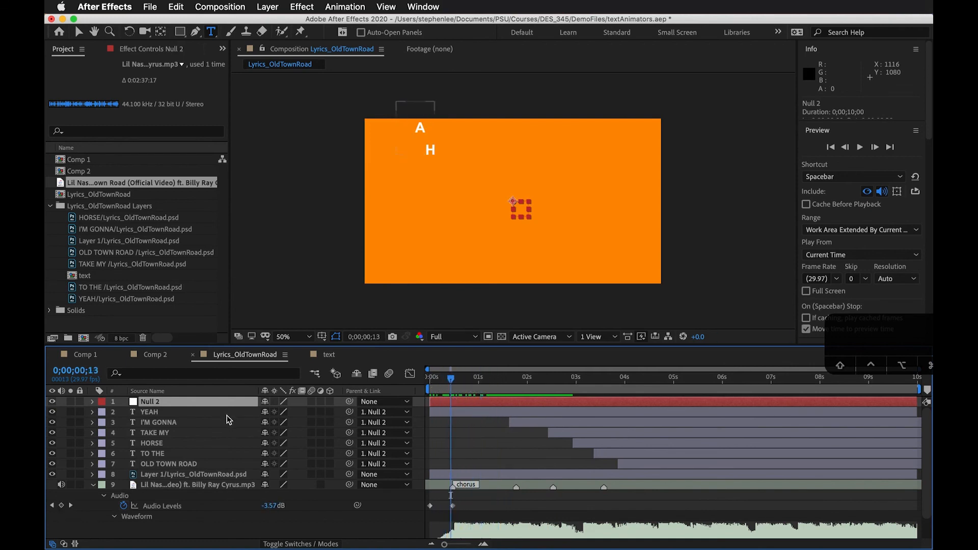
key("p")
left_click_drag(271, 414, 932, 350)
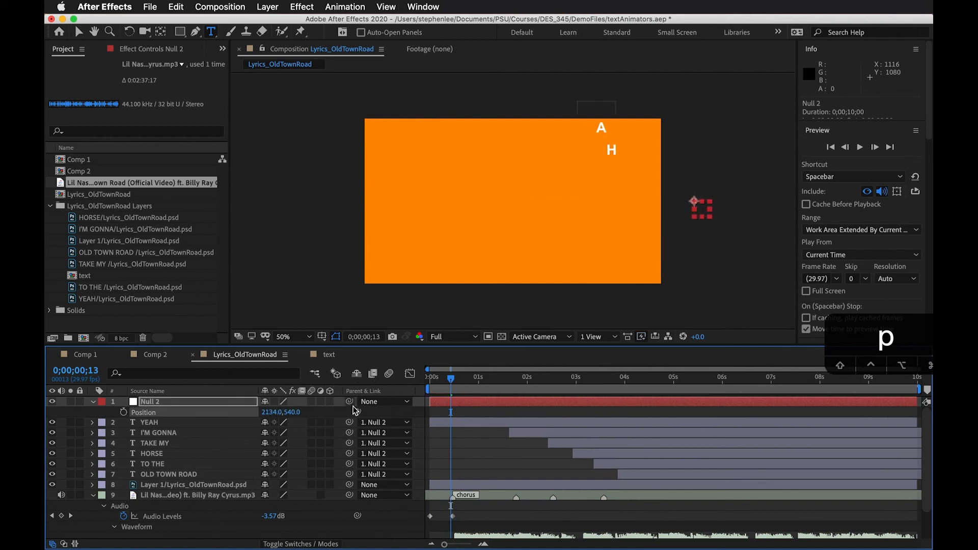
Set the null's Position to 1229, 540 at 0;00;01;28 and preview the lyrics' slide from the start
left_click_drag(463, 382, 524, 380)
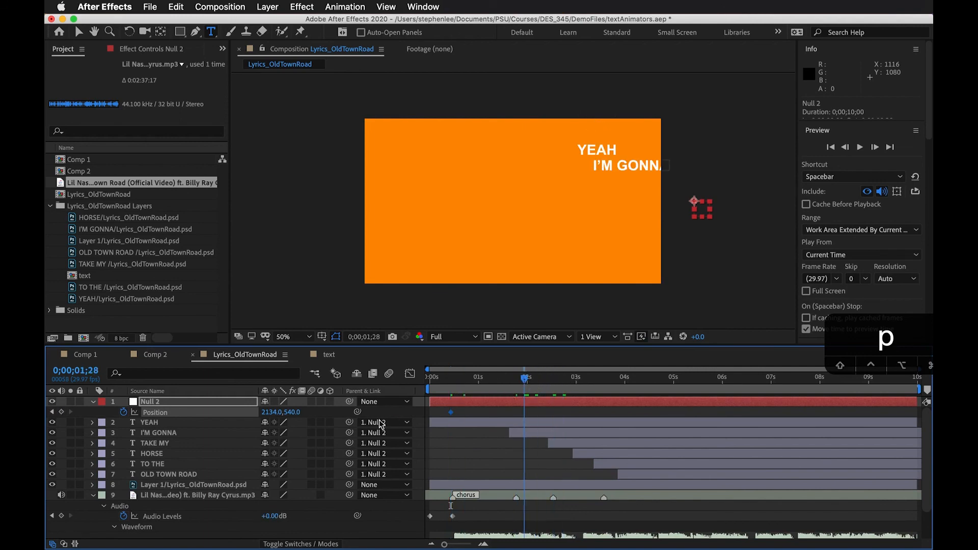
left_click_drag(275, 418, 293, 442)
left_click_drag(542, 381, 357, 391)
key("space")
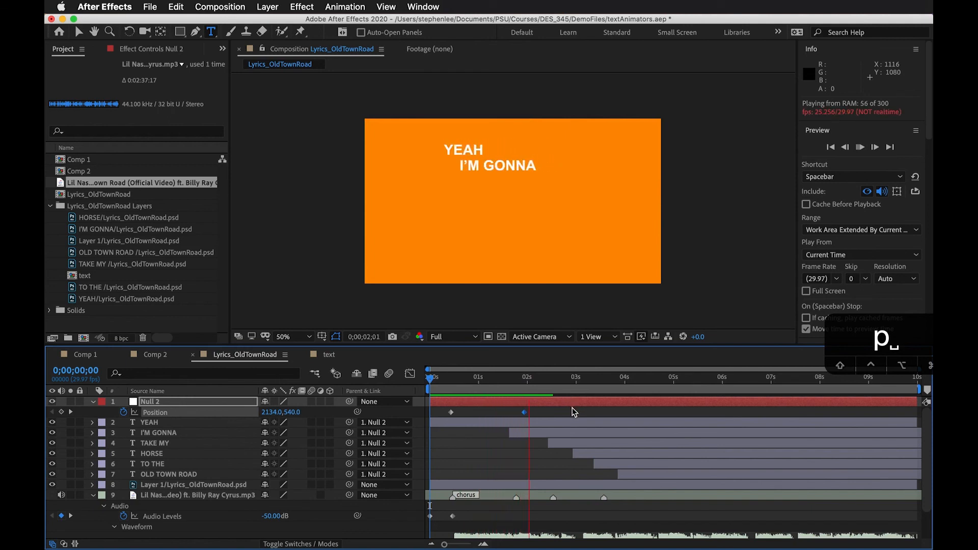
Hold the null's position with a keyframe at 0;00;03;17, and set its Position to 865, 540 at 0;00;03;27
left_click(600, 379)
left_click_drag(600, 380, 604, 380)
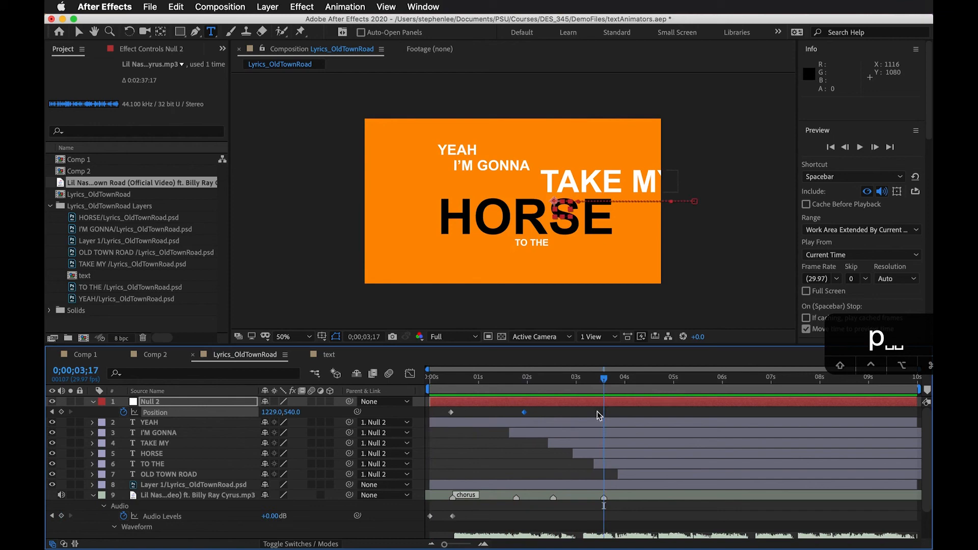
left_click(61, 412)
left_click_drag(604, 380, 620, 381)
left_click_drag(272, 412, 87, 424)
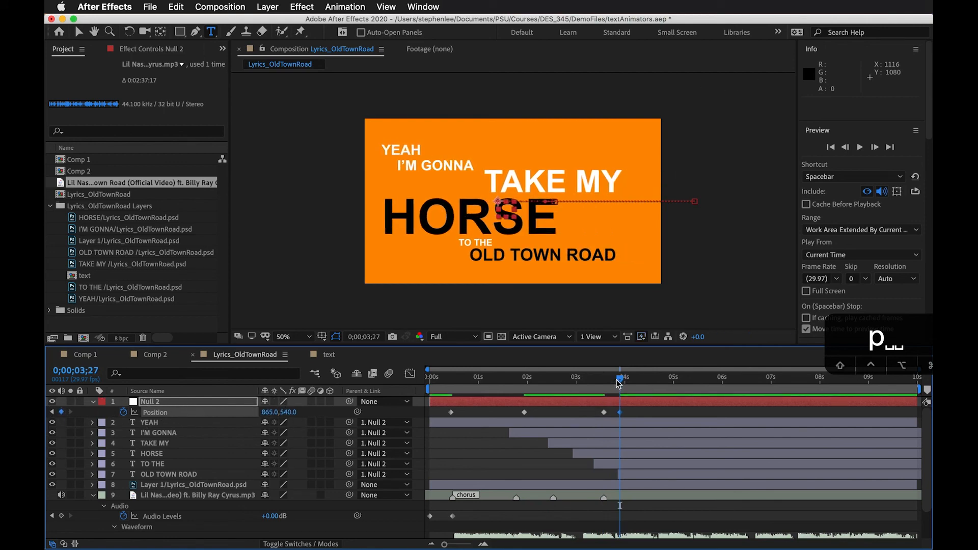
Animate the null's Scale from 100% at the 0;00;03;17 position keyframe to 155% at 0;00;03;27
key("s")
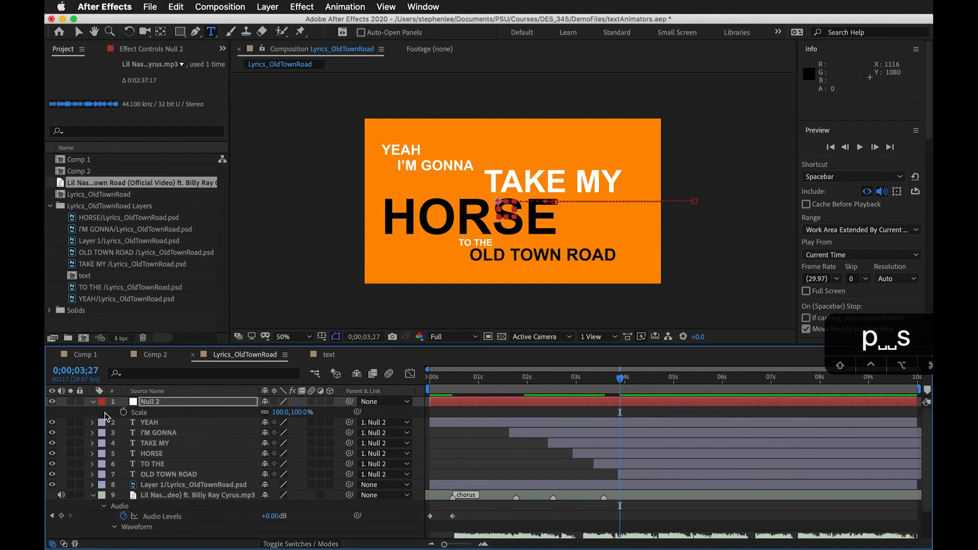
key("j")
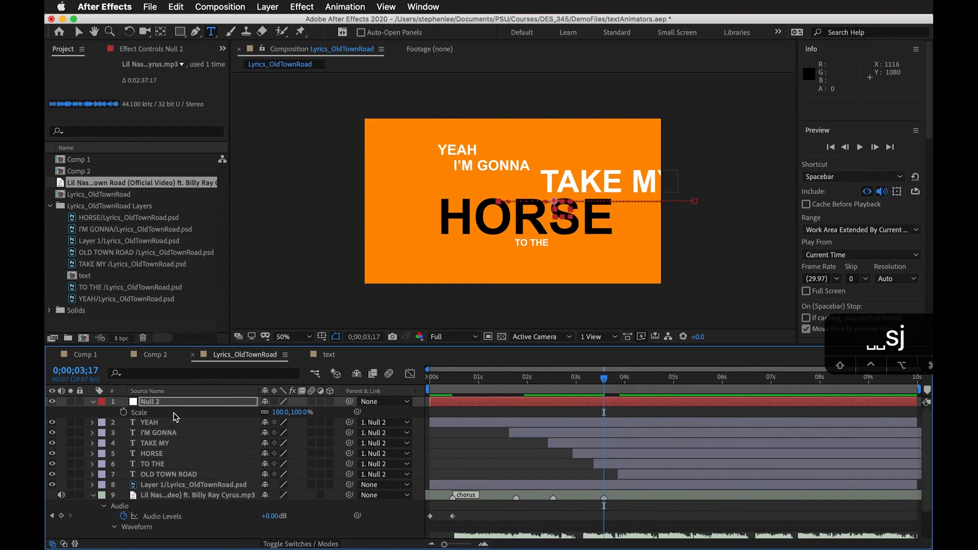
left_click(124, 412)
key("k")
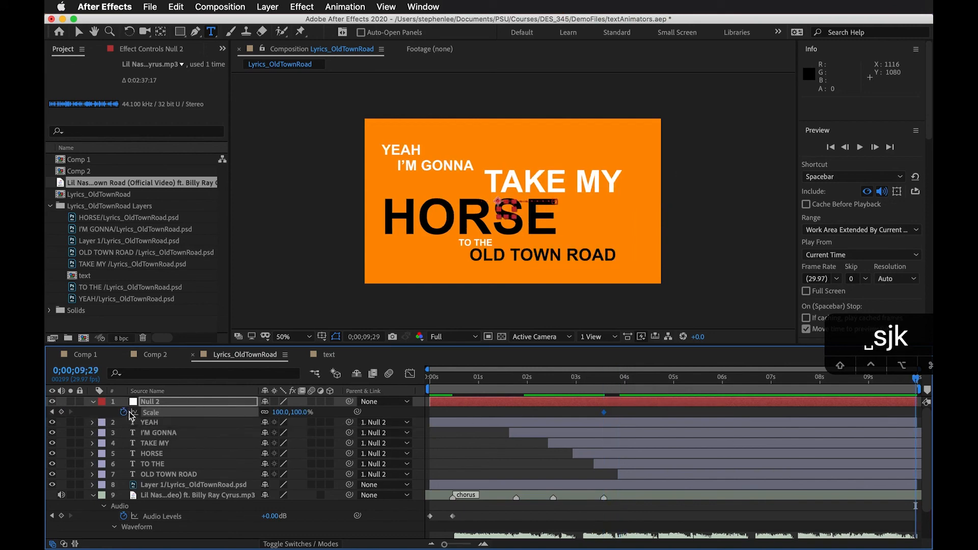
key("u")
key("k")
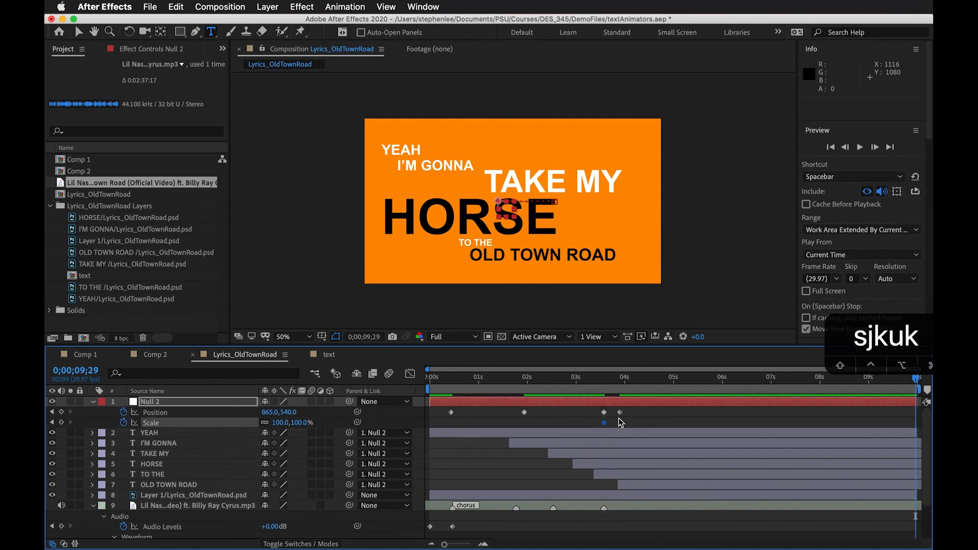
key("j")
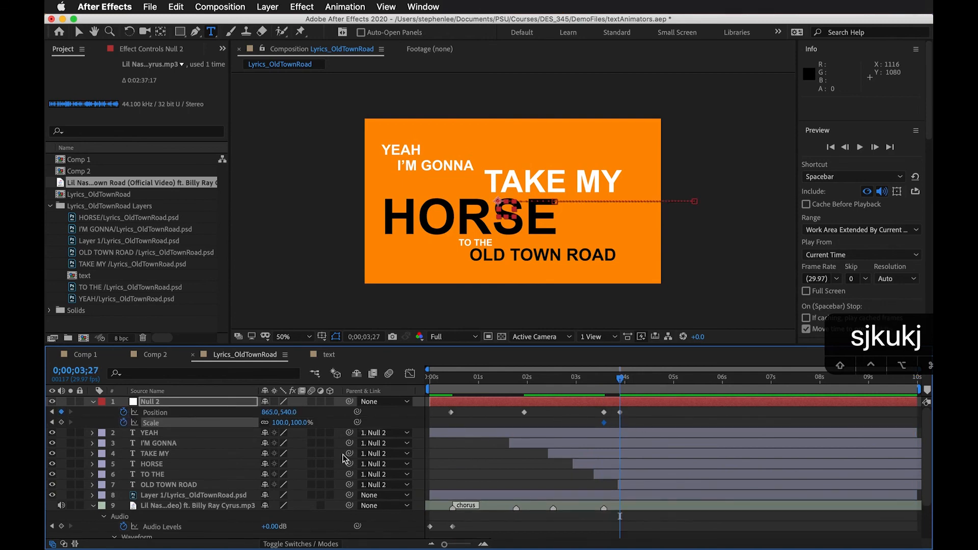
left_click_drag(309, 428, 468, 393)
Play the animation from 0;00;00;21 and scrub through the timeline to check the null's combined position and scale motion
left_click_drag(603, 387, 463, 389)
key("space")
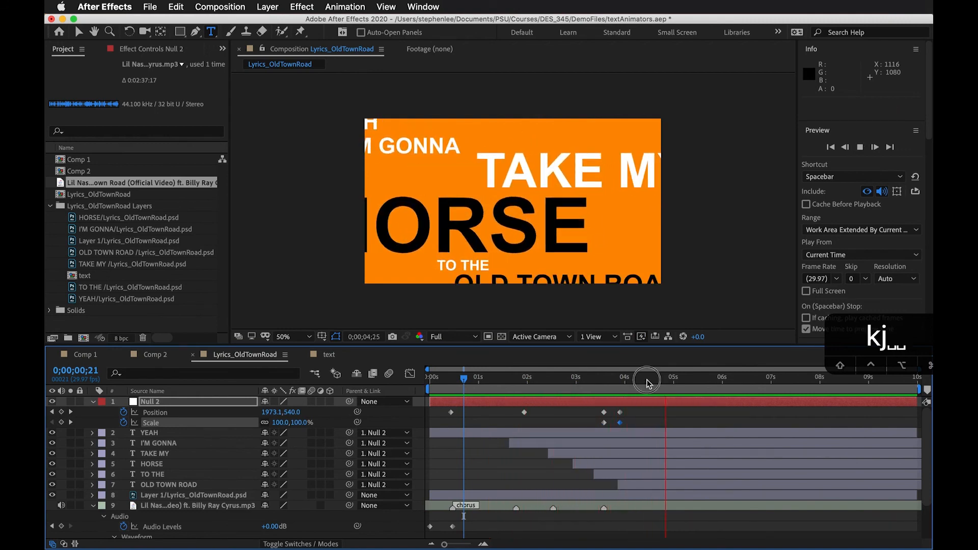
left_click(649, 380)
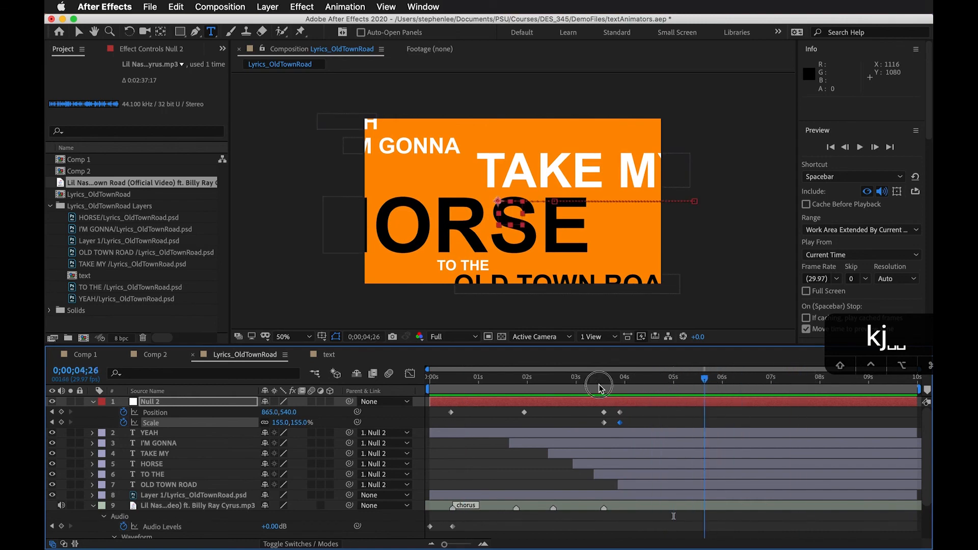
left_click(445, 390)
left_click_drag(445, 395, 714, 380)
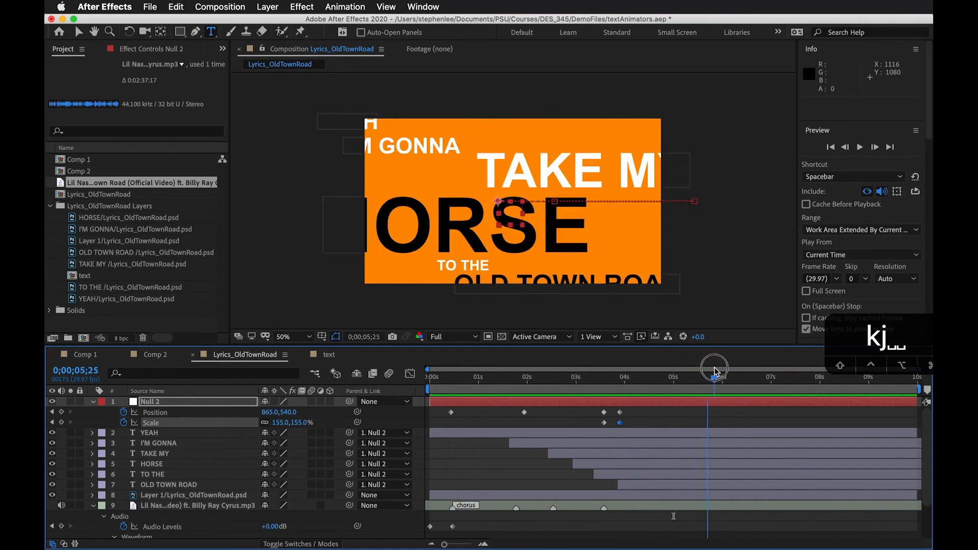
left_click(674, 426)
left_click_drag(485, 379, 641, 402)
left_click(524, 403)
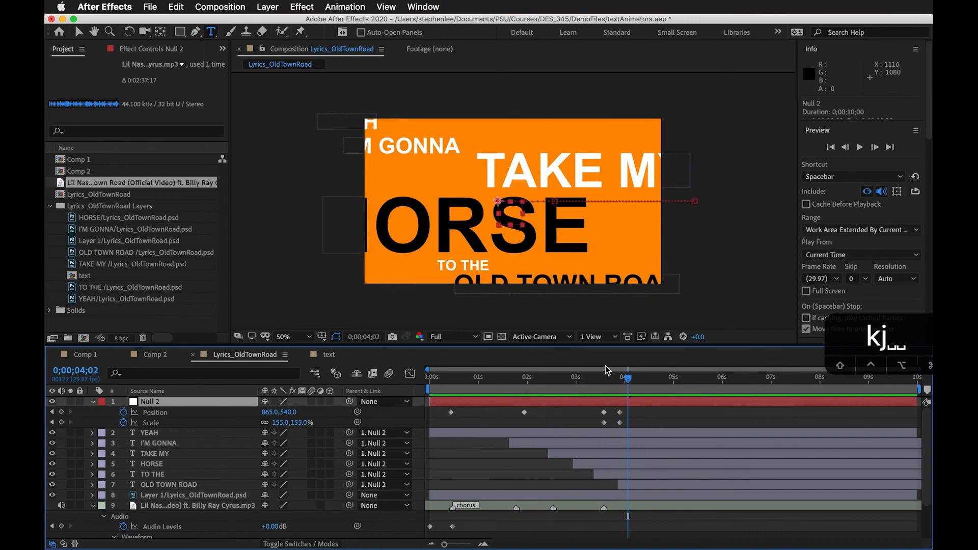
Scrub up to 0;00;04;10 with the null and the audio layer selected to examine the lyric motion against the song markers
left_click_drag(627, 377, 653, 378)
left_click_drag(656, 380, 642, 379)
left_click_drag(829, 337, 772, 303)
left_click(641, 385)
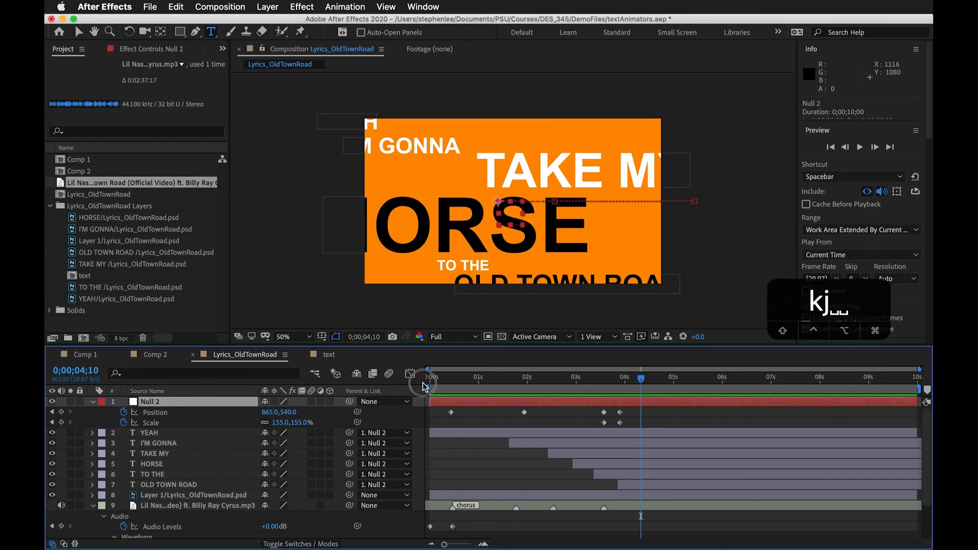
left_click_drag(426, 382, 591, 381)
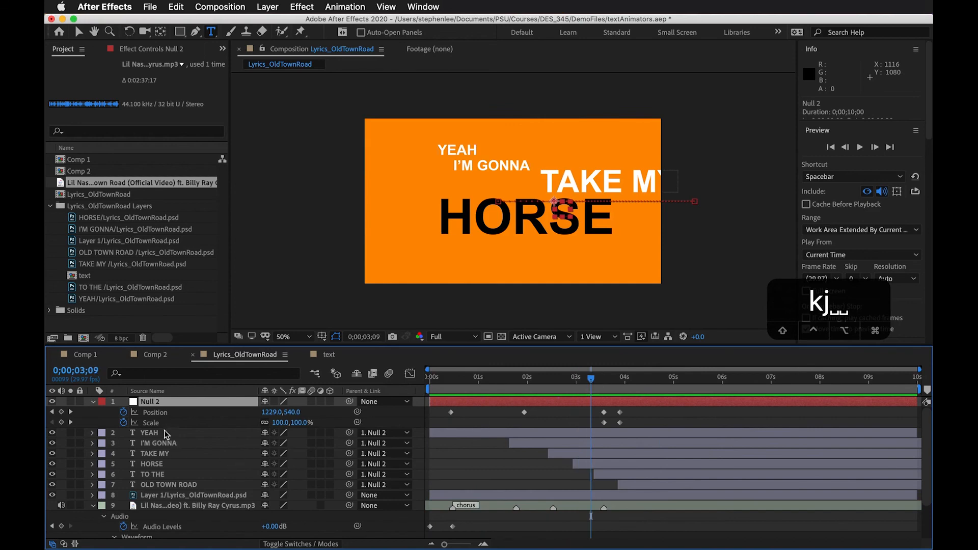
left_click(434, 504)
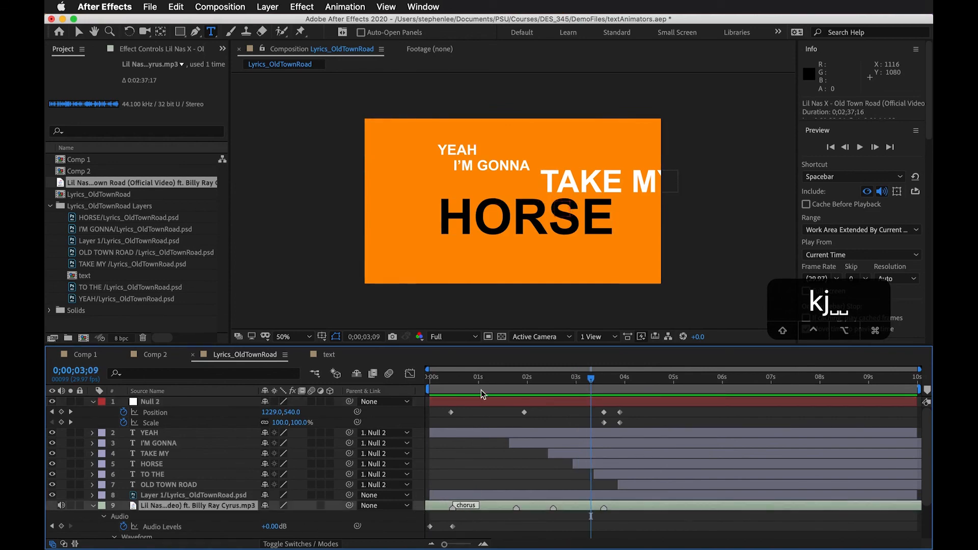
left_click_drag(475, 377, 642, 393)
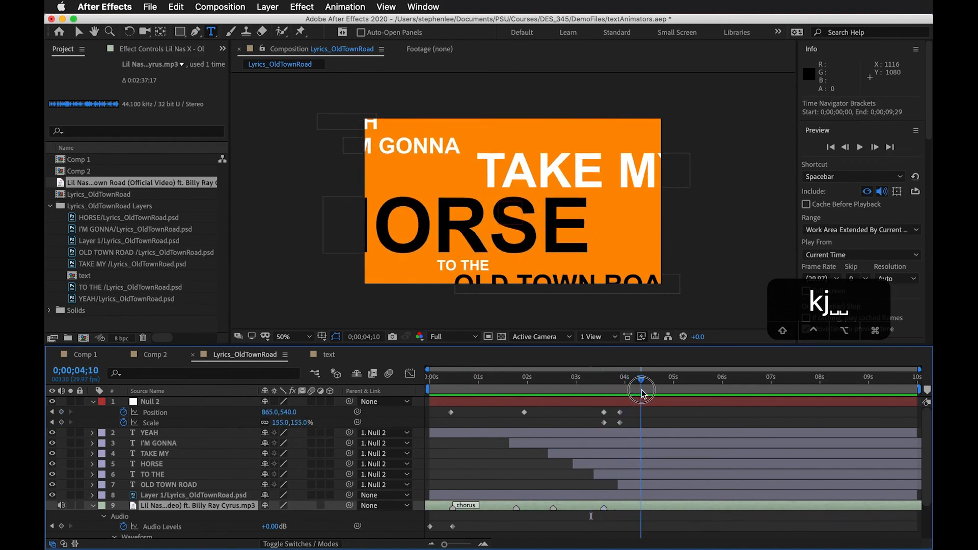